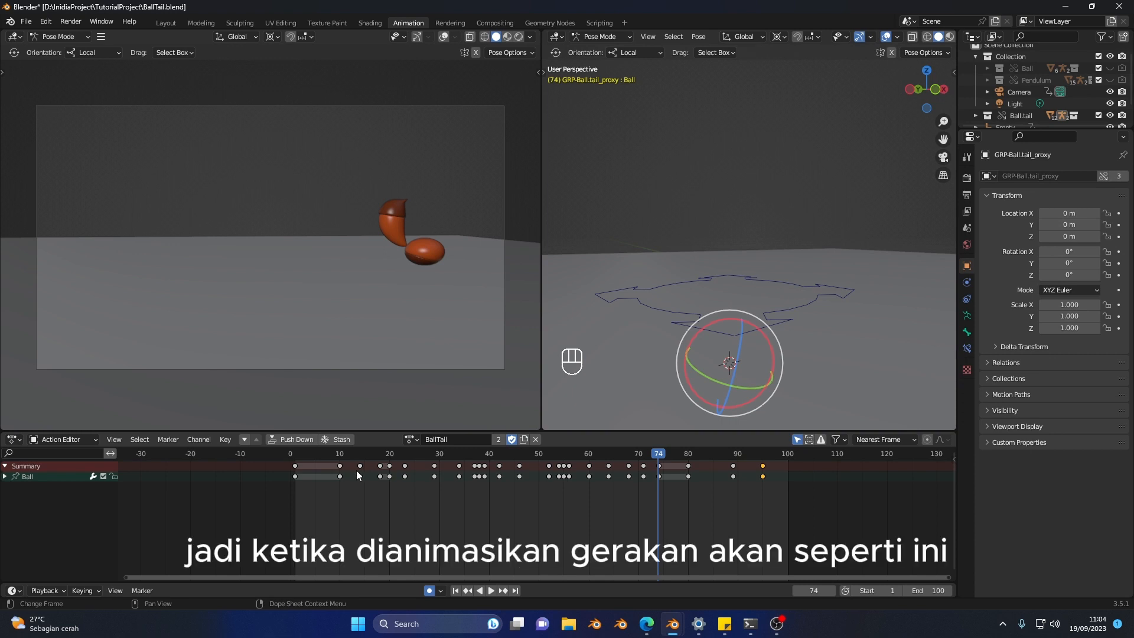
Step: Insert keyframes for all of the ball rig's controls at frame 20
{"action": "key", "text": "space"}
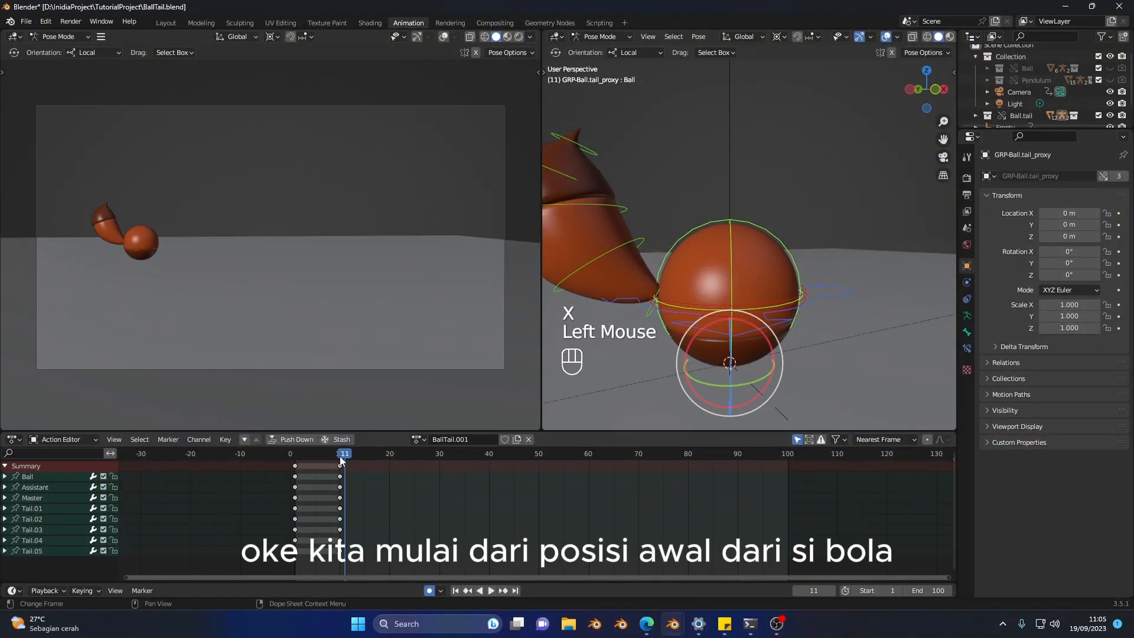
{"action": "left_click_drag", "start_coordinate": [297, 453], "coordinate": [340, 460]}
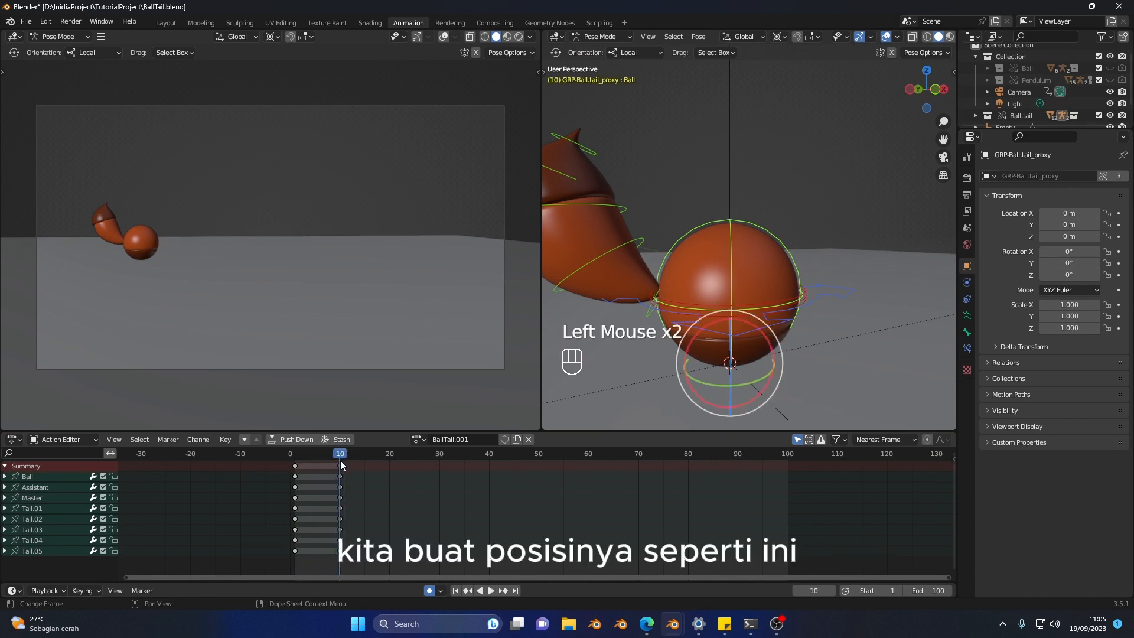
{"action": "left_click", "coordinate": [391, 455]}
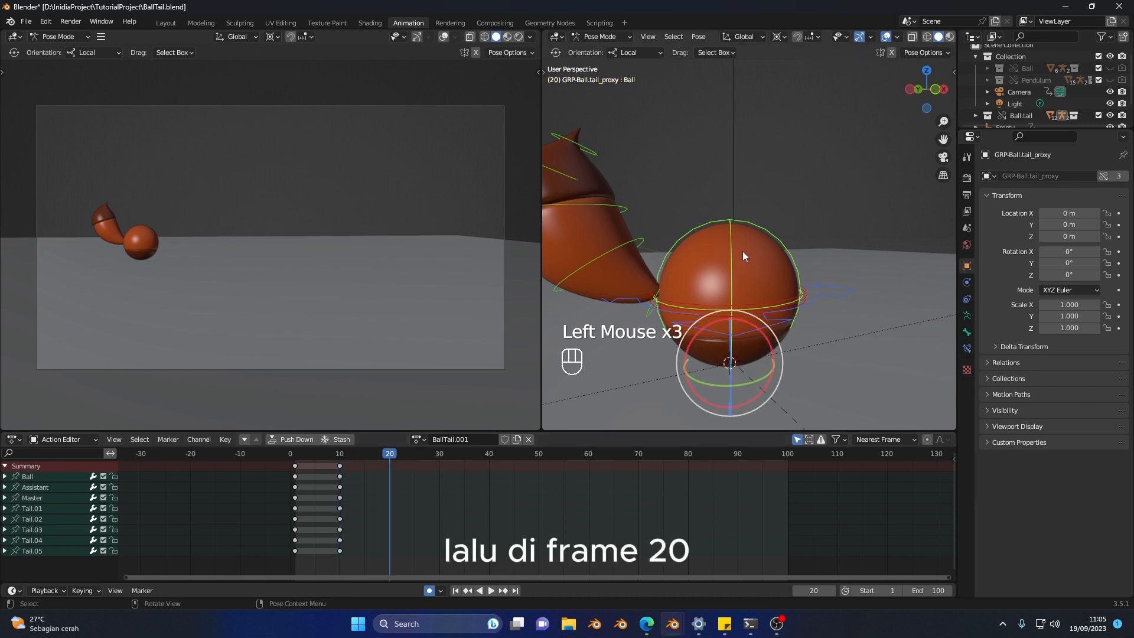
{"action": "key", "text": "i"}
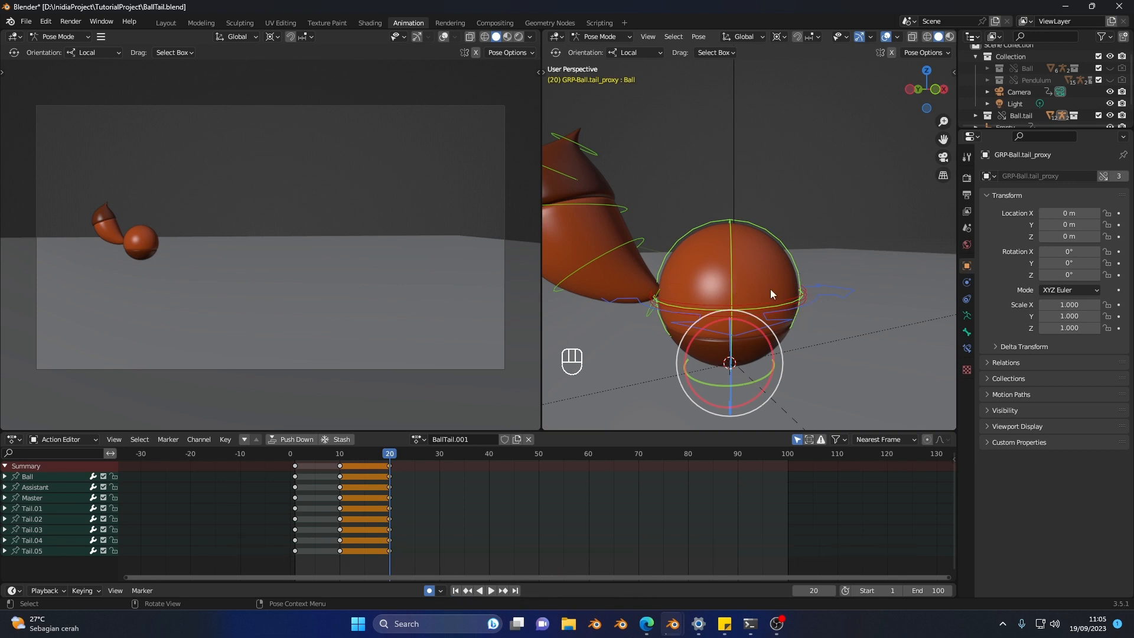
Step: Select the Ball control and rotate it slightly so the ball tilts forward, away from the tail side, at frame 20
{"action": "middle_click_drag", "start_coordinate": [696, 320], "coordinate": [737, 245]}
{"action": "scroll", "coordinate": [713, 313], "scroll_direction": "down", "scroll_amount": 1, "text": "shift"}
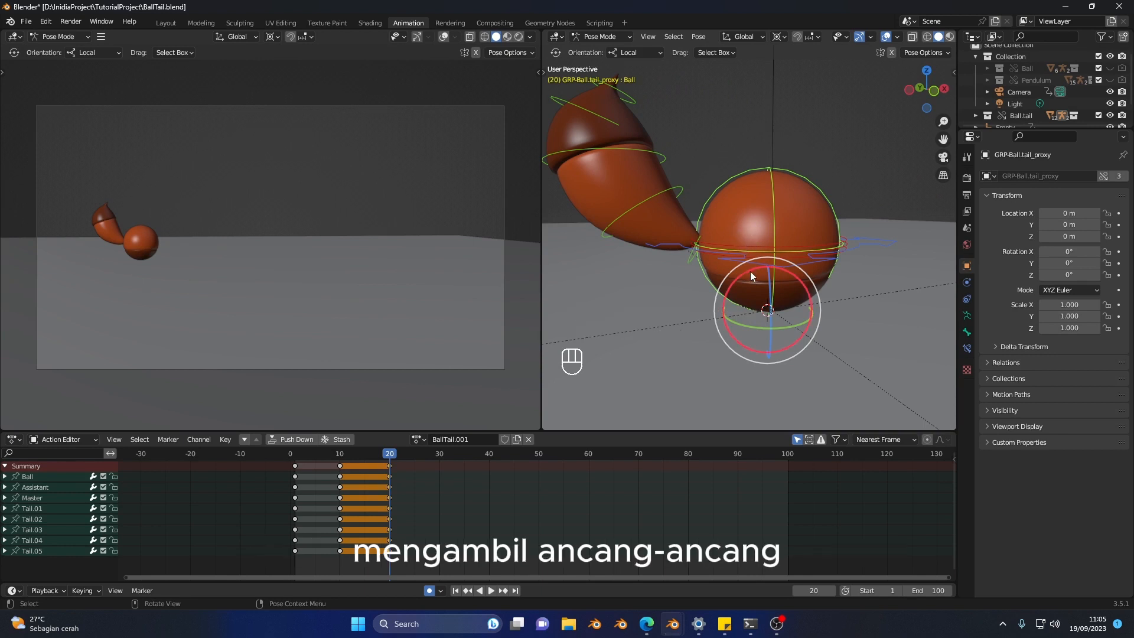
{"action": "left_click", "coordinate": [836, 213]}
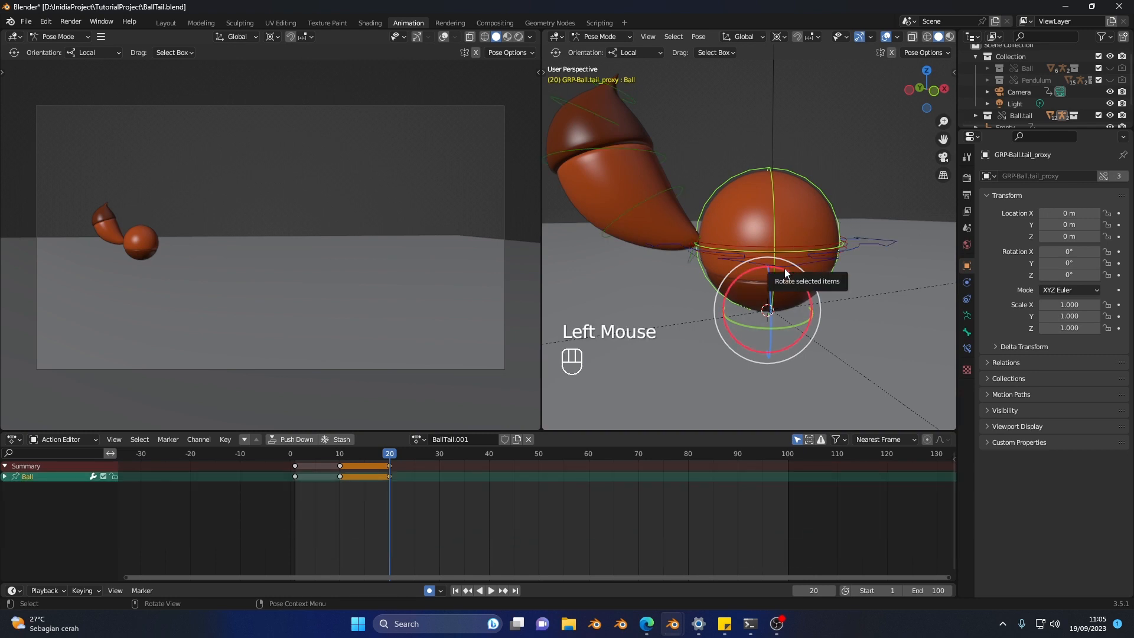
{"action": "left_click_drag", "start_coordinate": [788, 274], "coordinate": [802, 283]}
{"action": "middle_click_drag", "start_coordinate": [805, 287], "coordinate": [788, 289], "text": "shift"}
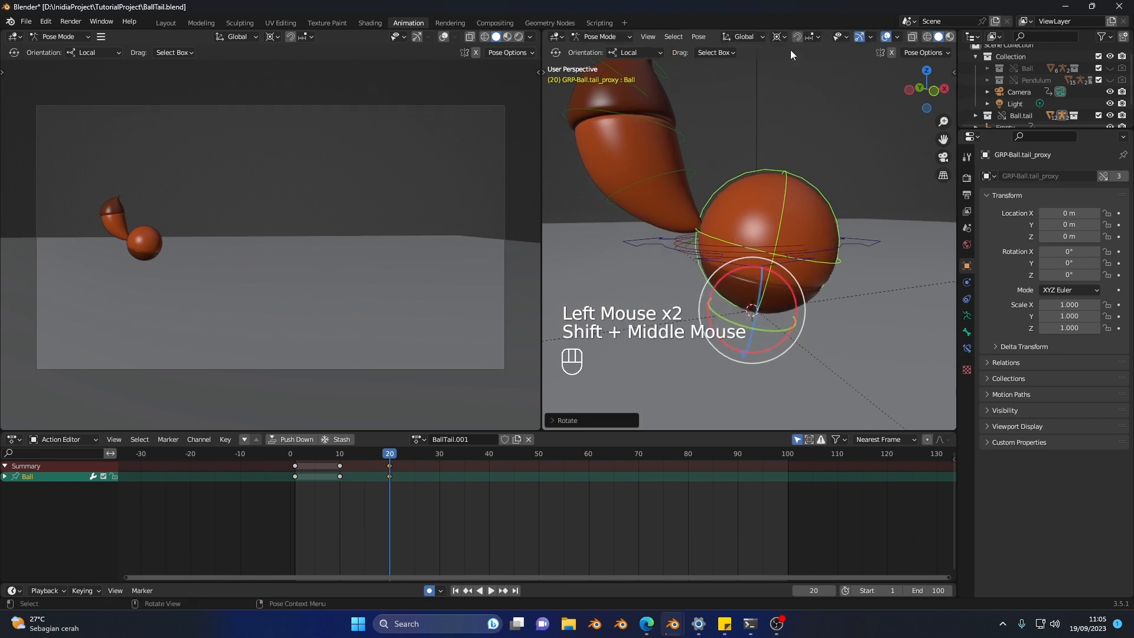
{"action": "left_click", "coordinate": [756, 37]}
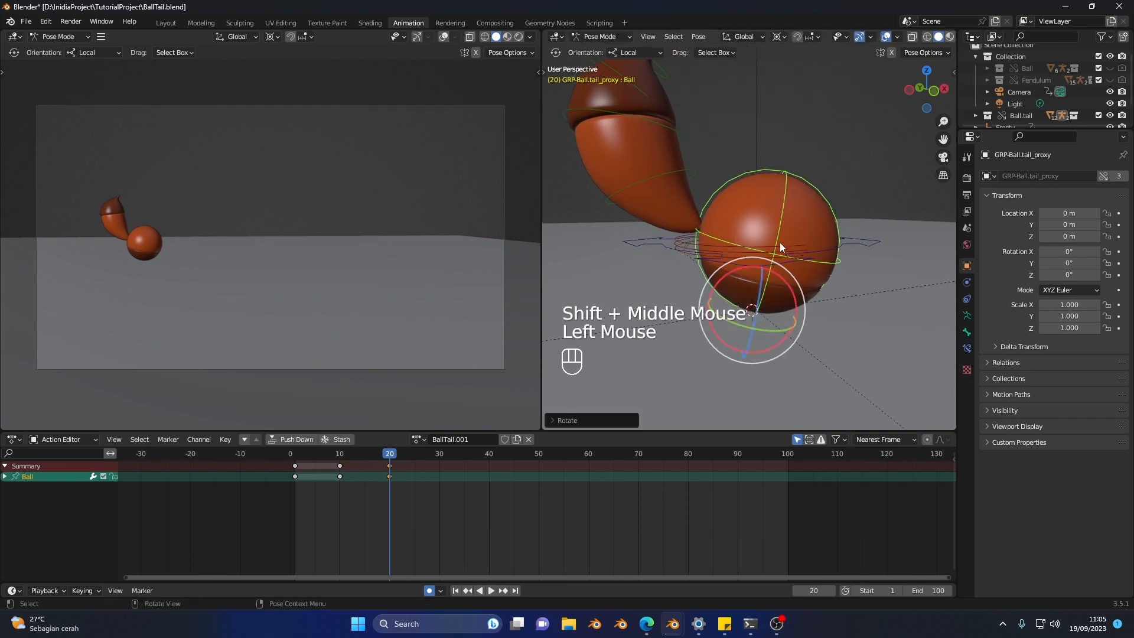
{"action": "key", "text": "shift+s"}
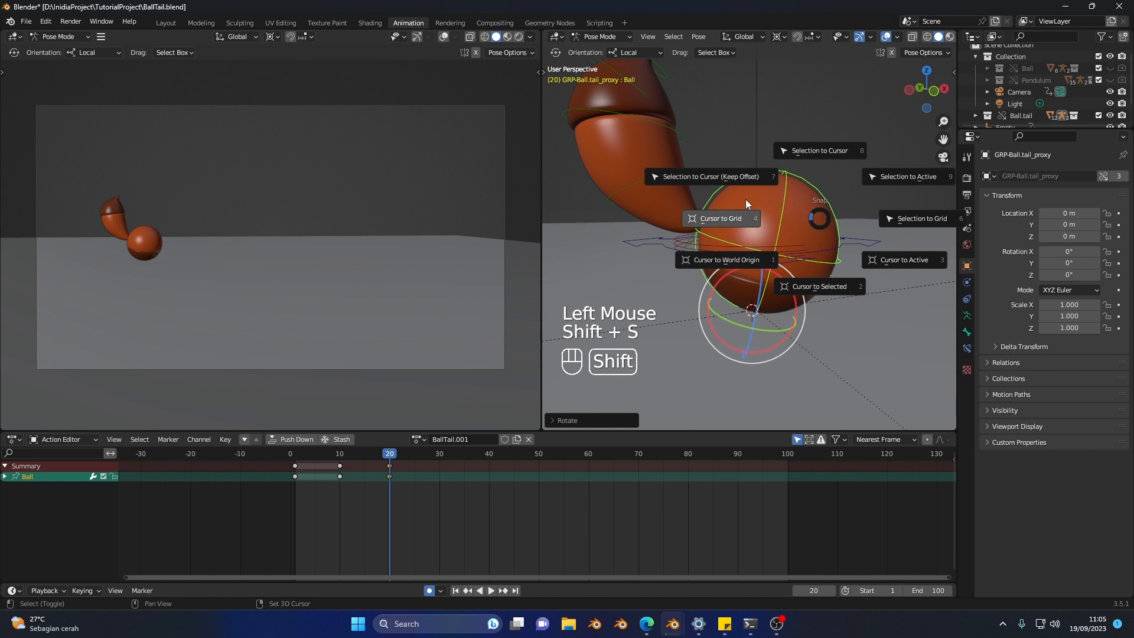
{"action": "left_click", "coordinate": [807, 258]}
{"action": "key", "text": "ctrl+z"}
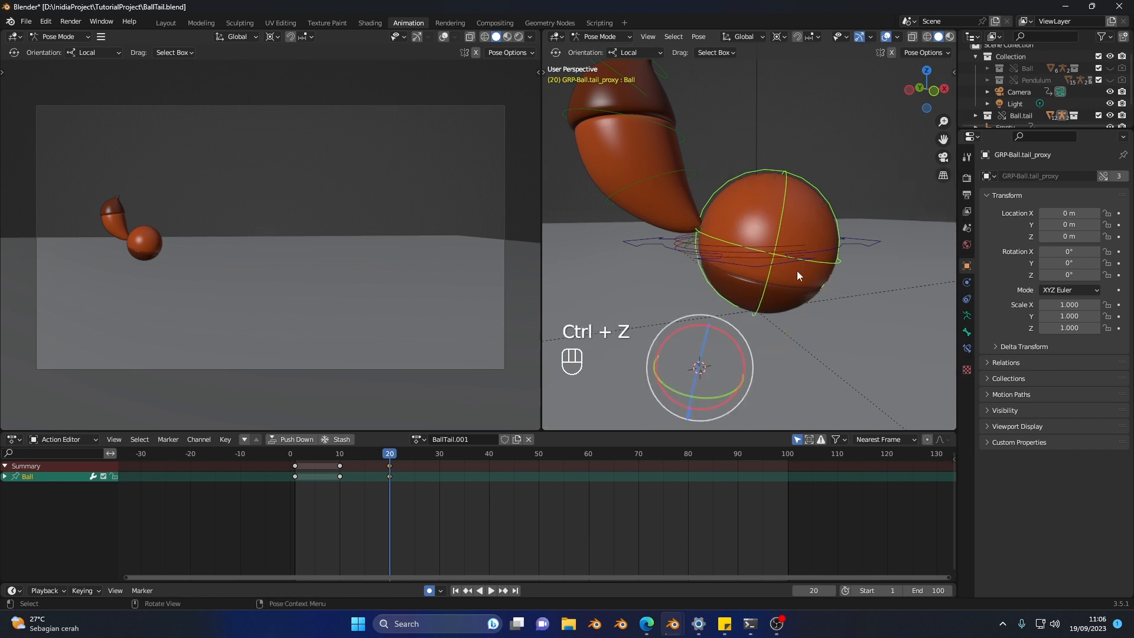
Step: In Object Mode, select the Empty at the base of the ball and snap the 3D cursor to it
{"action": "key", "text": "ctrl+Tab"}
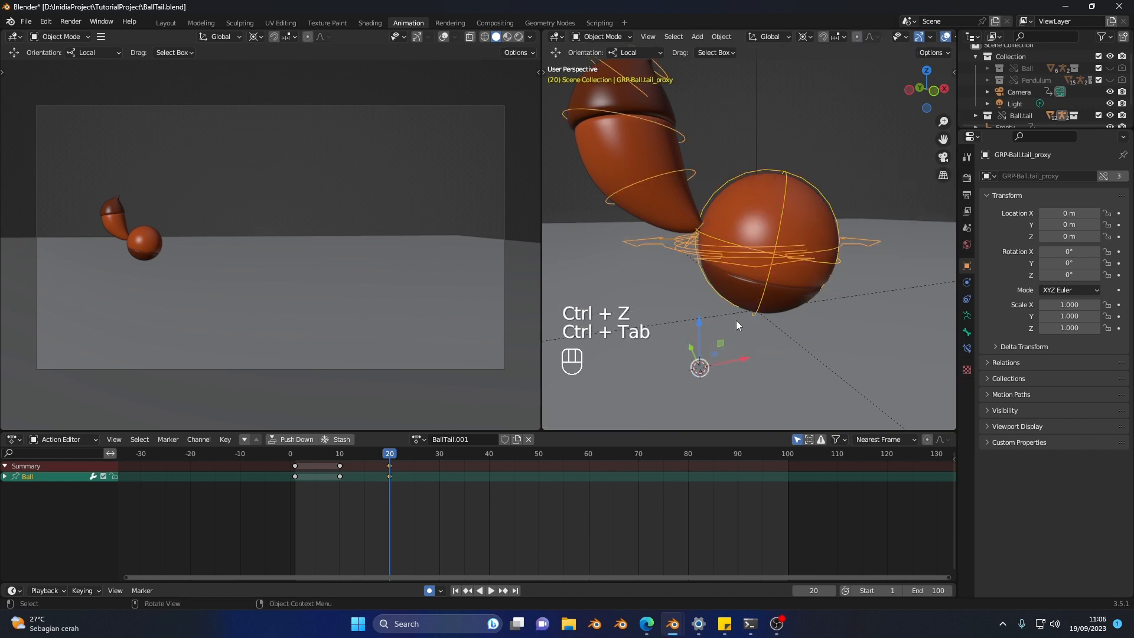
{"action": "left_click", "coordinate": [726, 314]}
{"action": "left_click", "coordinate": [758, 140]}
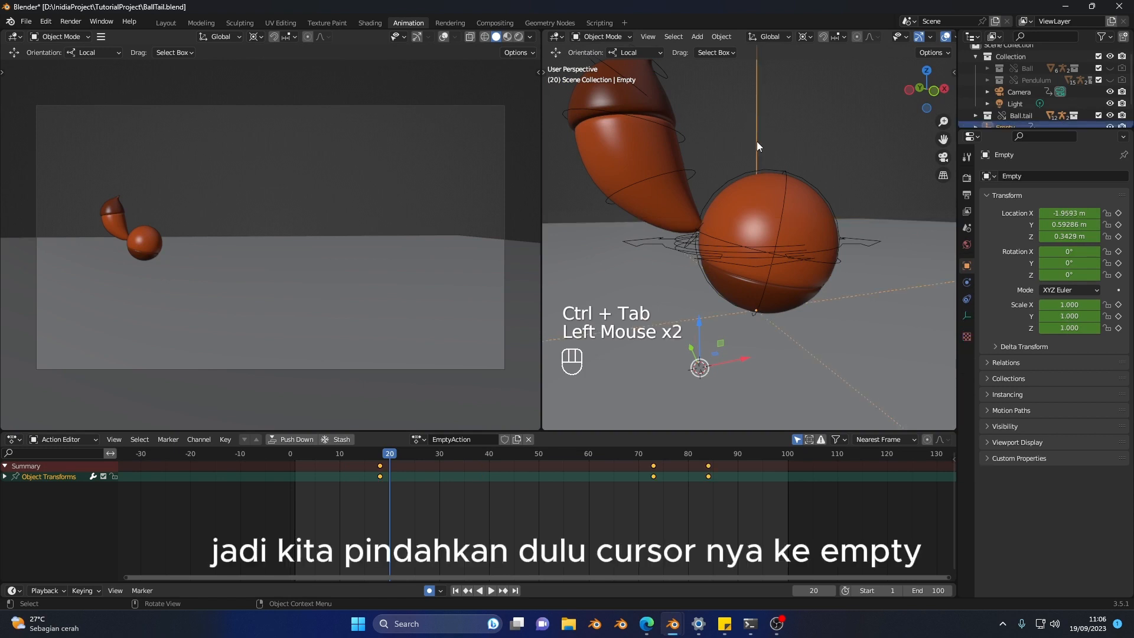
{"action": "key", "text": "shift+s"}
{"action": "left_click", "coordinate": [768, 347]}
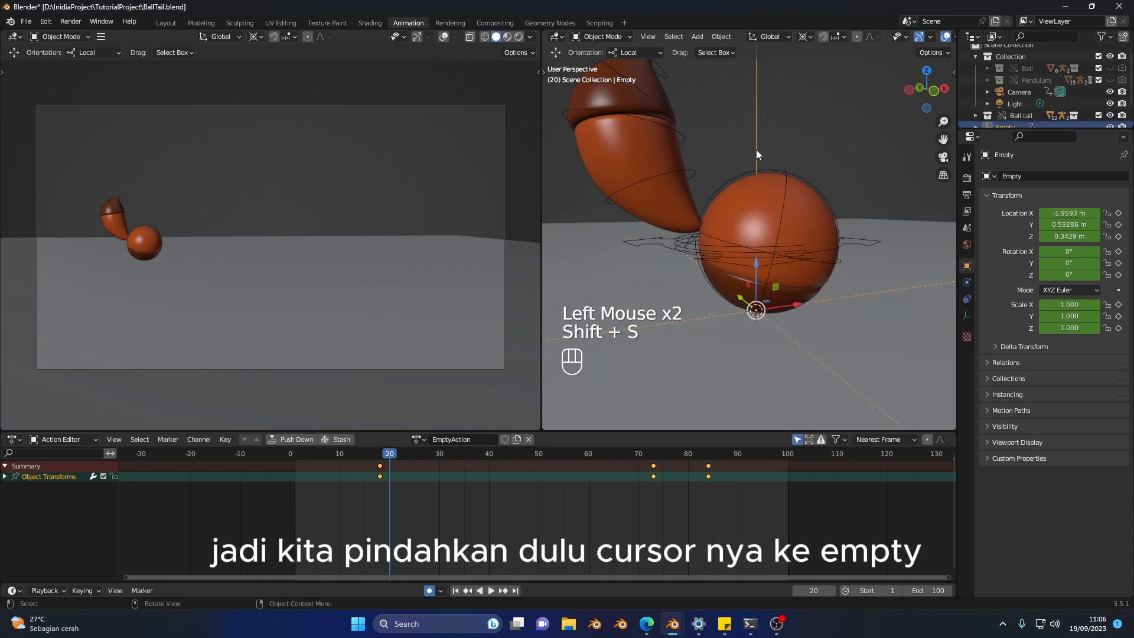
Step: Select the ball rig again and switch it back to Pose Mode
{"action": "left_click", "coordinate": [782, 212]}
{"action": "left_click", "coordinate": [756, 117]}
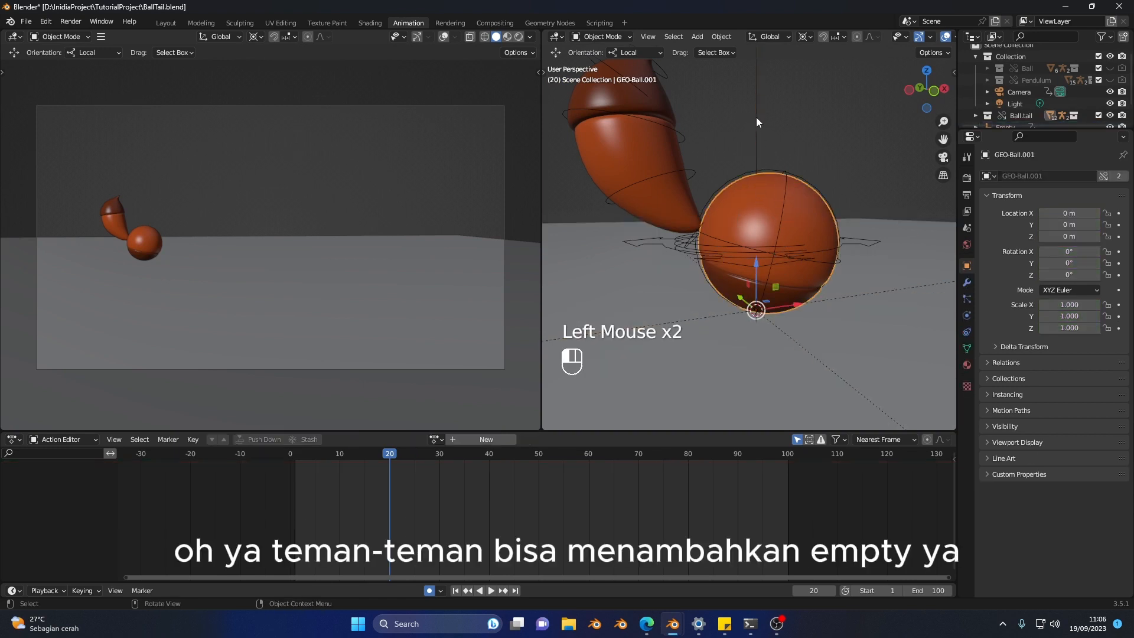
{"action": "scroll", "coordinate": [764, 246], "scroll_direction": "down", "scroll_amount": 1}
{"action": "mouse_move", "coordinate": [763, 246]}
{"action": "middle_mouse_down"}
{"action": "mouse_move", "coordinate": [803, 215]}
{"action": "mouse_move", "coordinate": [764, 252]}
{"action": "middle_mouse_up"}
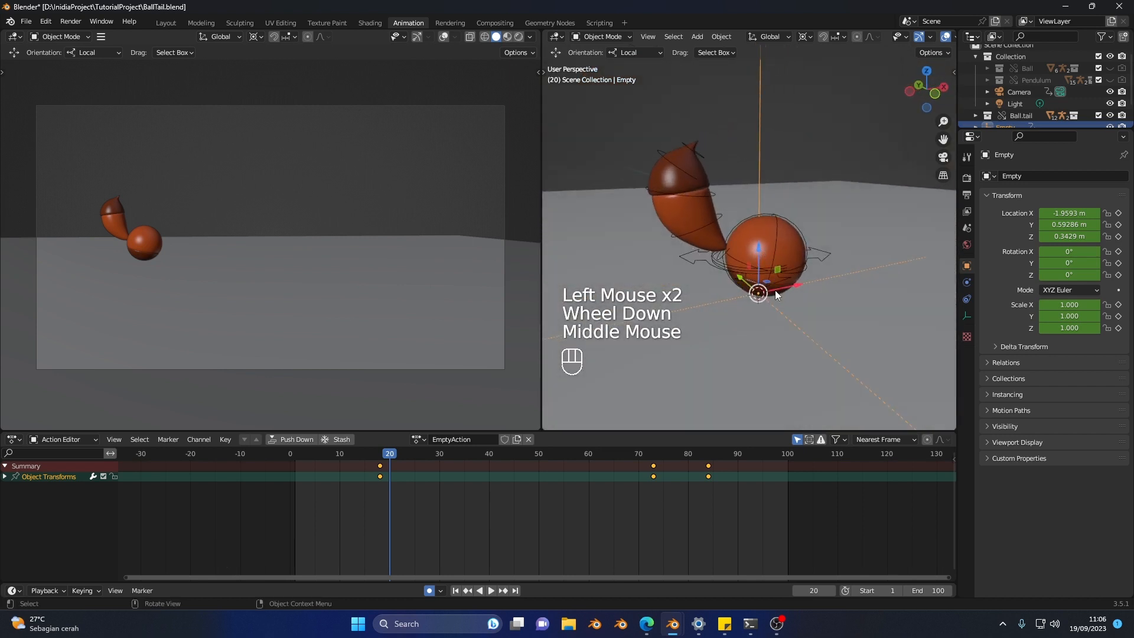
{"action": "middle_click_drag", "start_coordinate": [775, 290], "coordinate": [749, 293]}
{"action": "scroll", "coordinate": [739, 280], "scroll_direction": "up", "scroll_amount": 1}
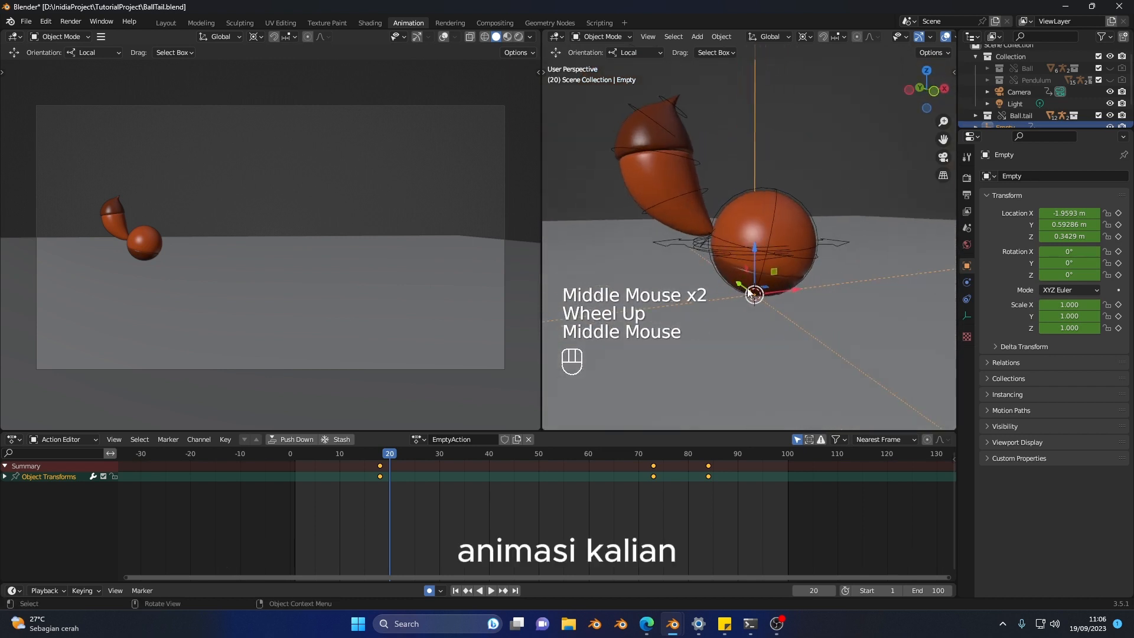
{"action": "left_click", "coordinate": [779, 194]}
{"action": "key", "text": "ctrl+Tab"}
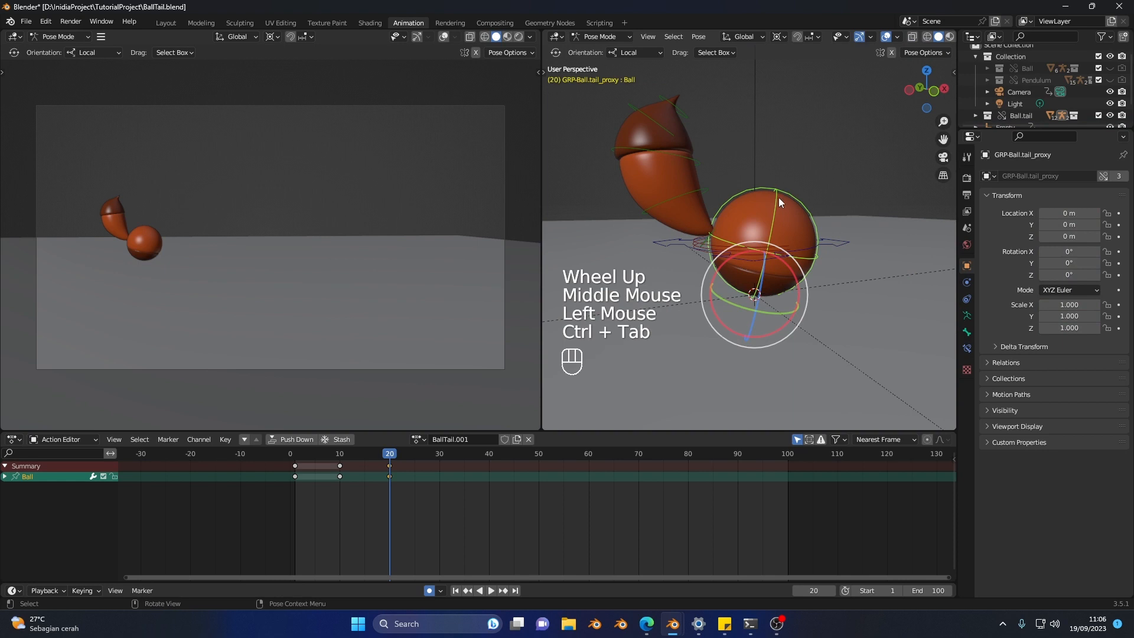
Step: Scale the Ball control down vertically about the 3D cursor to squash the ball at frame 20
{"action": "key", "text": "shift+space"}
{"action": "key", "text": "shift+space"}
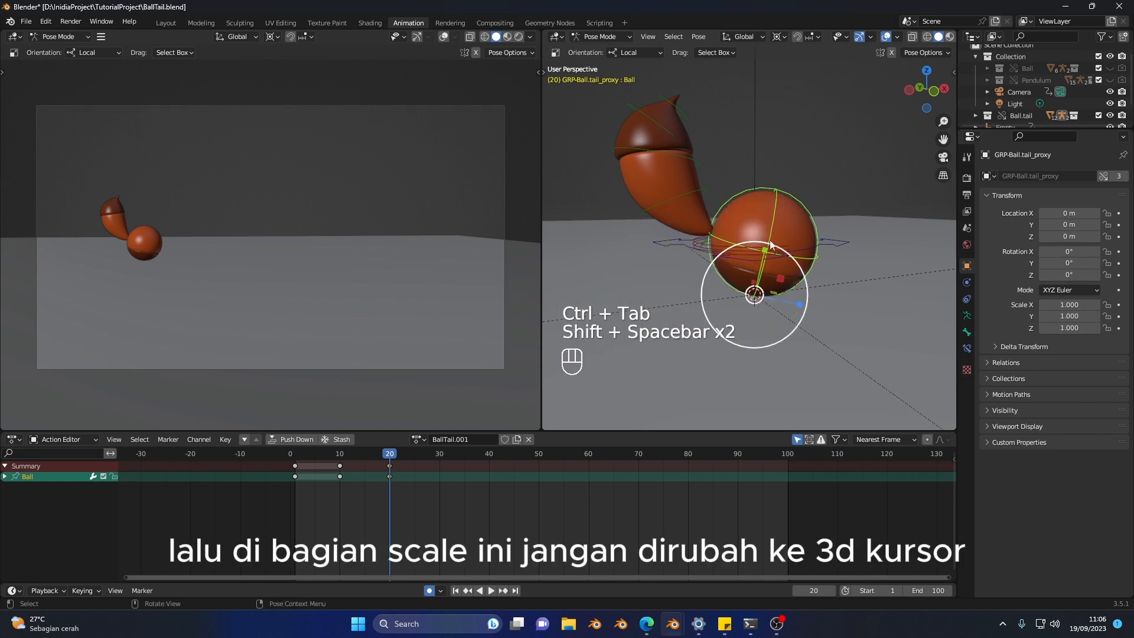
{"action": "middle_click_drag", "start_coordinate": [776, 247], "coordinate": [780, 248]}
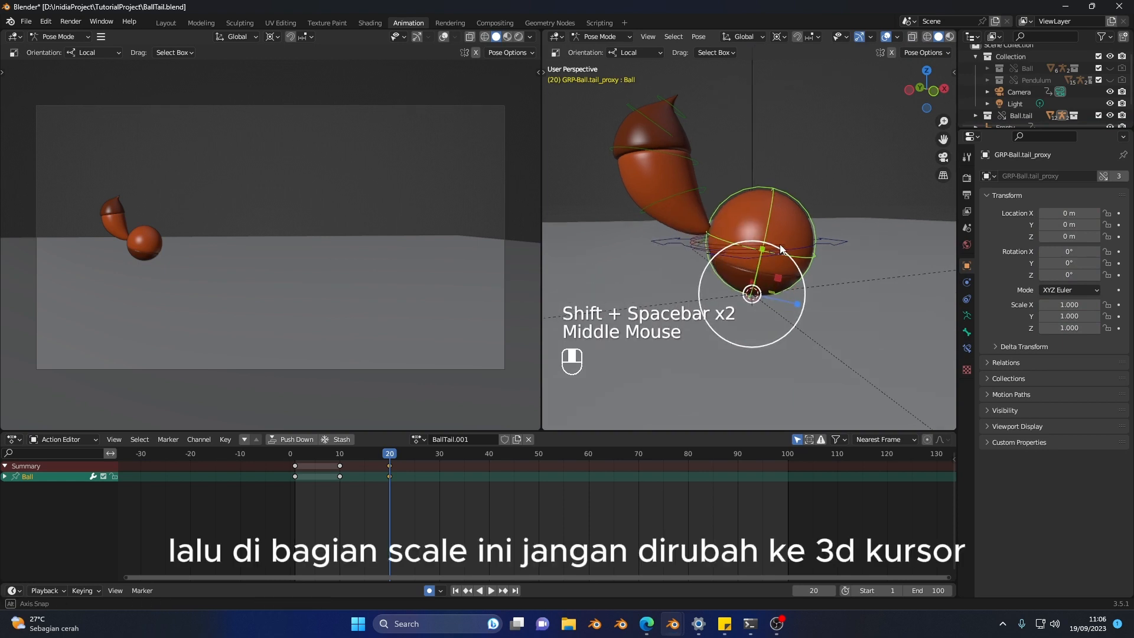
{"action": "left_click", "coordinate": [778, 38]}
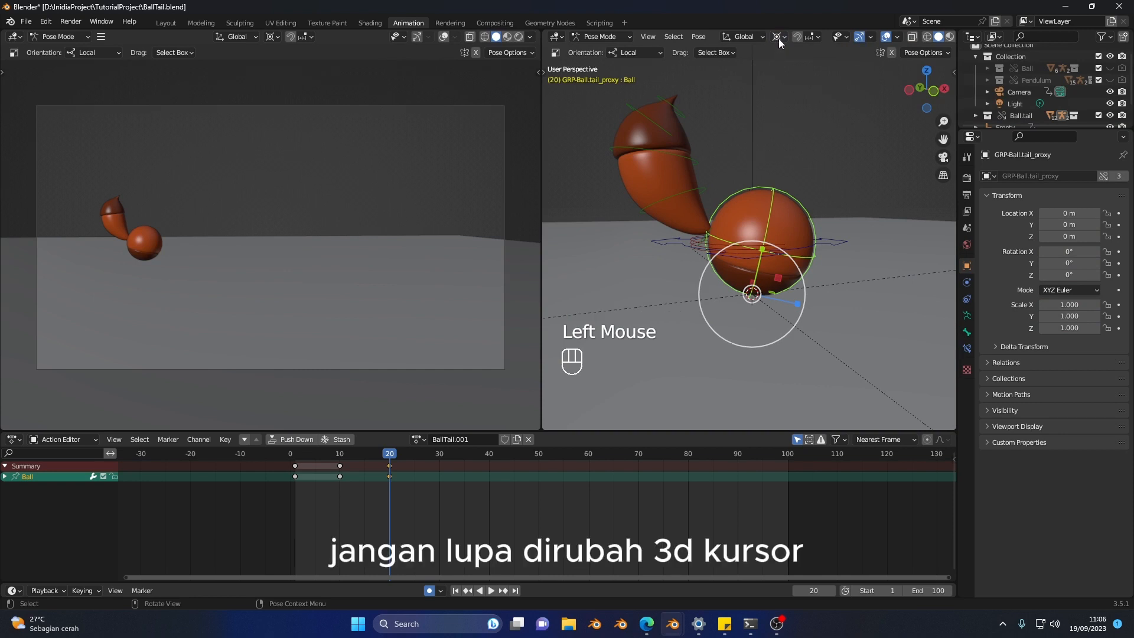
{"action": "left_click", "coordinate": [779, 38]}
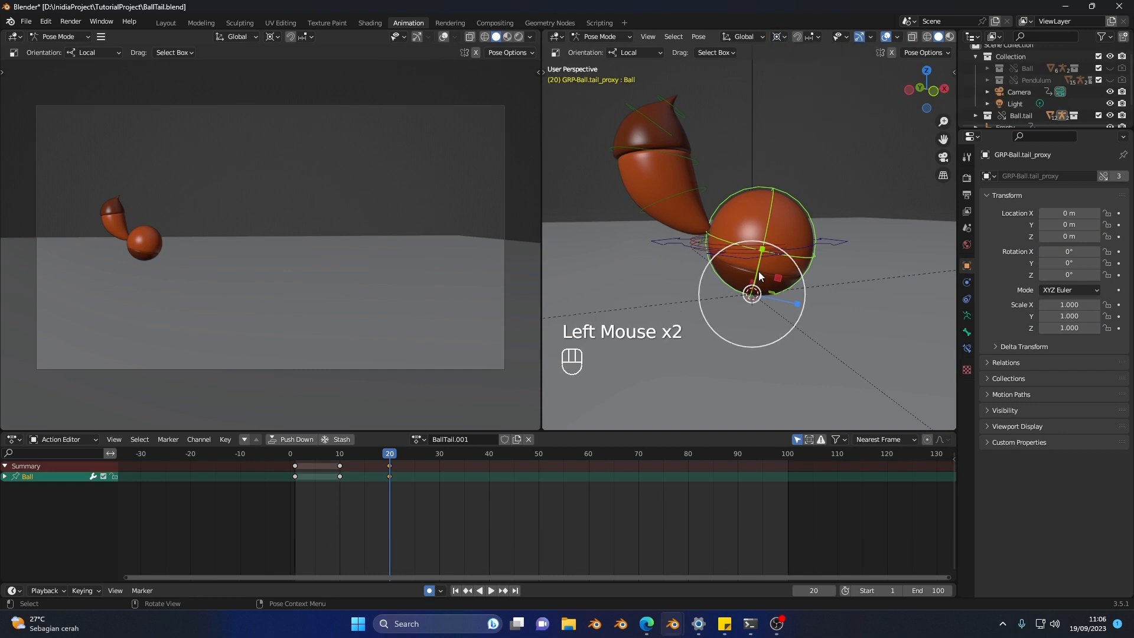
{"action": "left_click_drag", "start_coordinate": [764, 248], "coordinate": [792, 303]}
{"action": "mouse_move", "coordinate": [793, 303]}
{"action": "middle_mouse_down"}
{"action": "mouse_move", "coordinate": [756, 290]}
{"action": "mouse_move", "coordinate": [780, 306]}
{"action": "middle_mouse_up"}
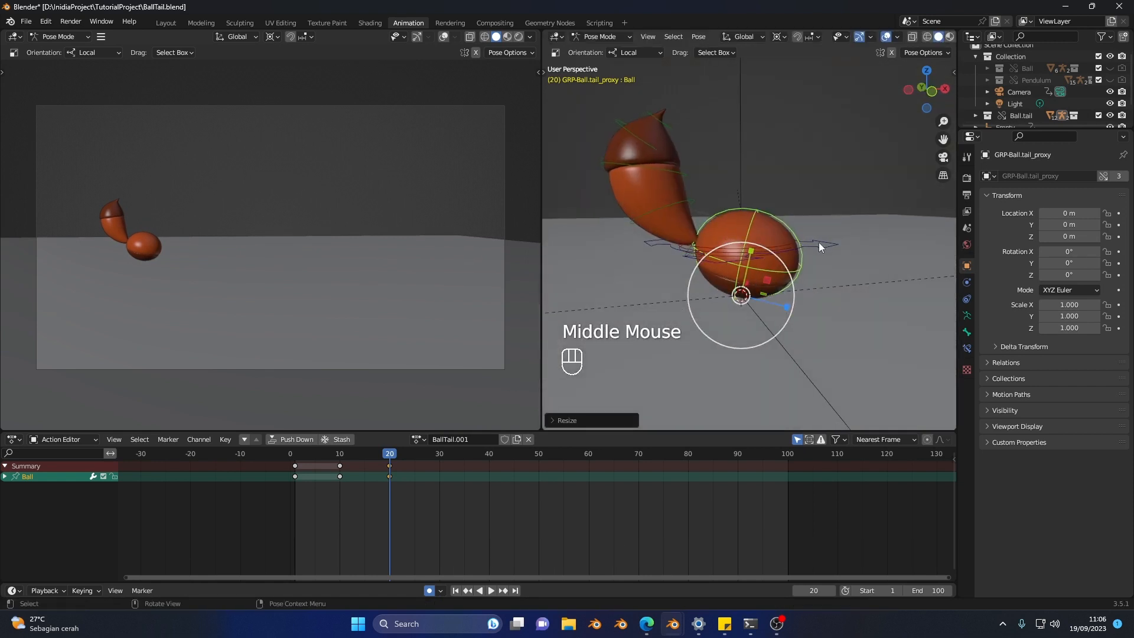
Step: Compare the squashed ball pose at frame 20 with the pose at frame 10
{"action": "key", "text": "b"}
{"action": "key", "text": "v"}
{"action": "key", "text": "b"}
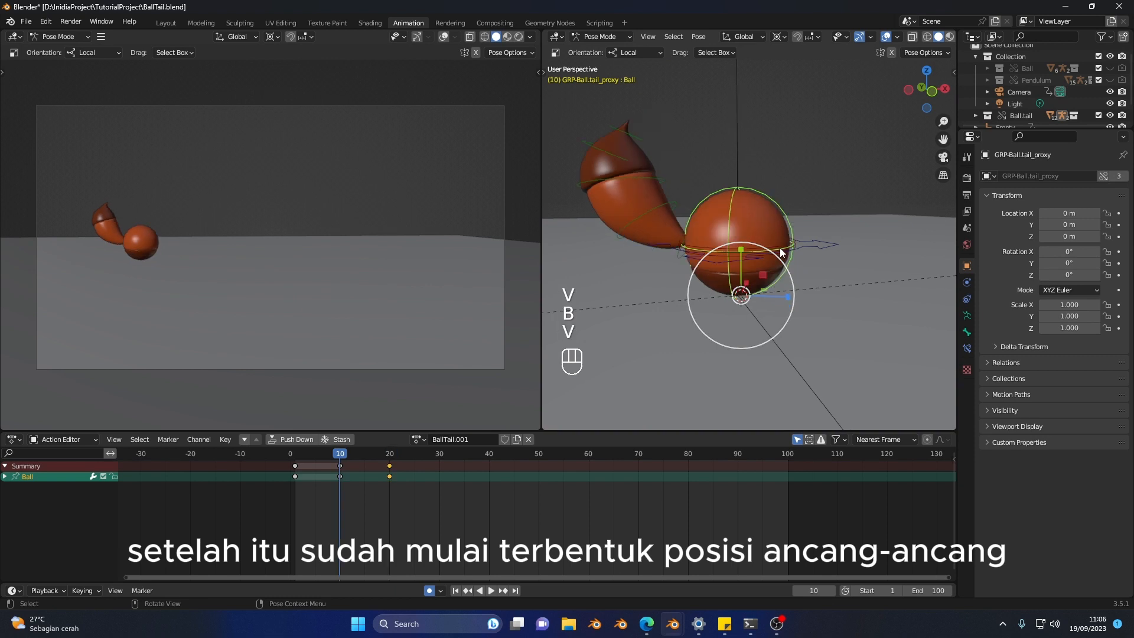
{"action": "key", "text": "v"}
{"action": "key", "text": "b"}
Step: Select the tail controls Tail.02, Tail.03 and Tail.04 together
{"action": "left_click", "coordinate": [689, 199]}
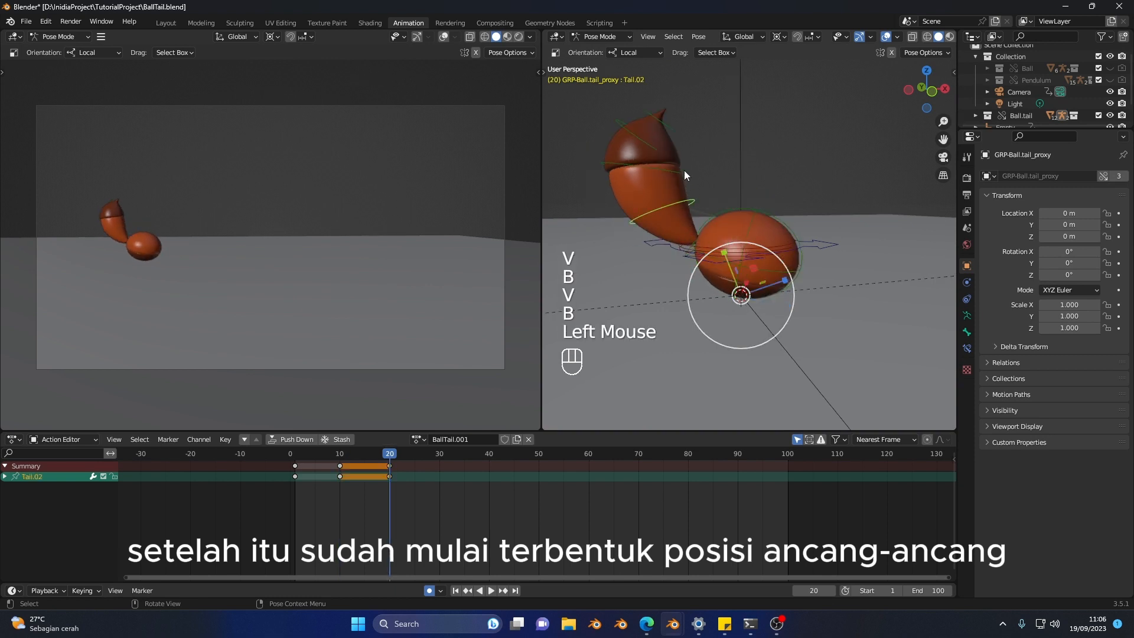
{"action": "left_click", "coordinate": [683, 171], "text": "shift"}
{"action": "left_click", "coordinate": [639, 140], "text": "shift"}
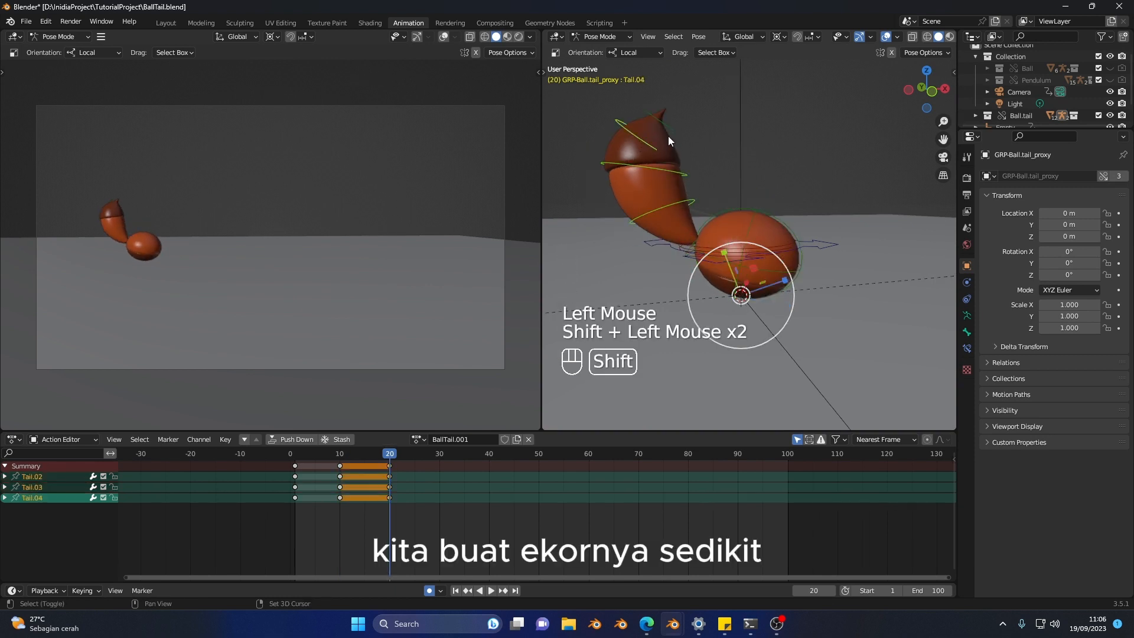
Step: Add the Tail.01 control at the tail's root to the selection, leaving the Master and Assistant controls out
{"action": "middle_click_drag", "start_coordinate": [704, 234], "coordinate": [715, 250]}
{"action": "left_click", "coordinate": [715, 249], "text": "shift"}
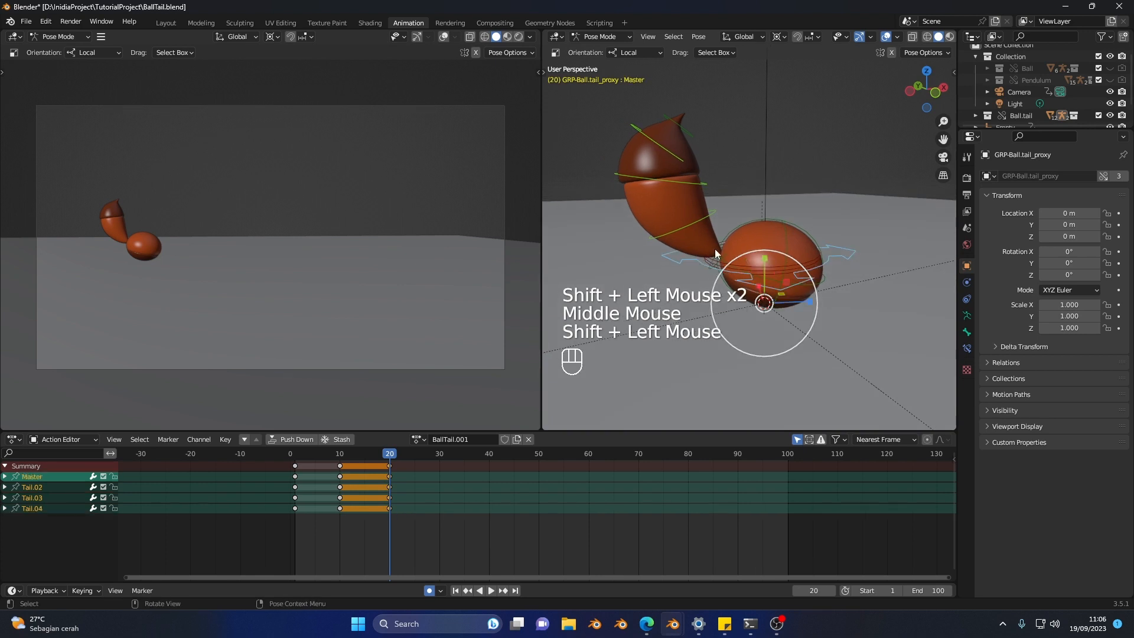
{"action": "key", "text": "ctrl+z"}
{"action": "left_click", "coordinate": [718, 263], "text": "shift"}
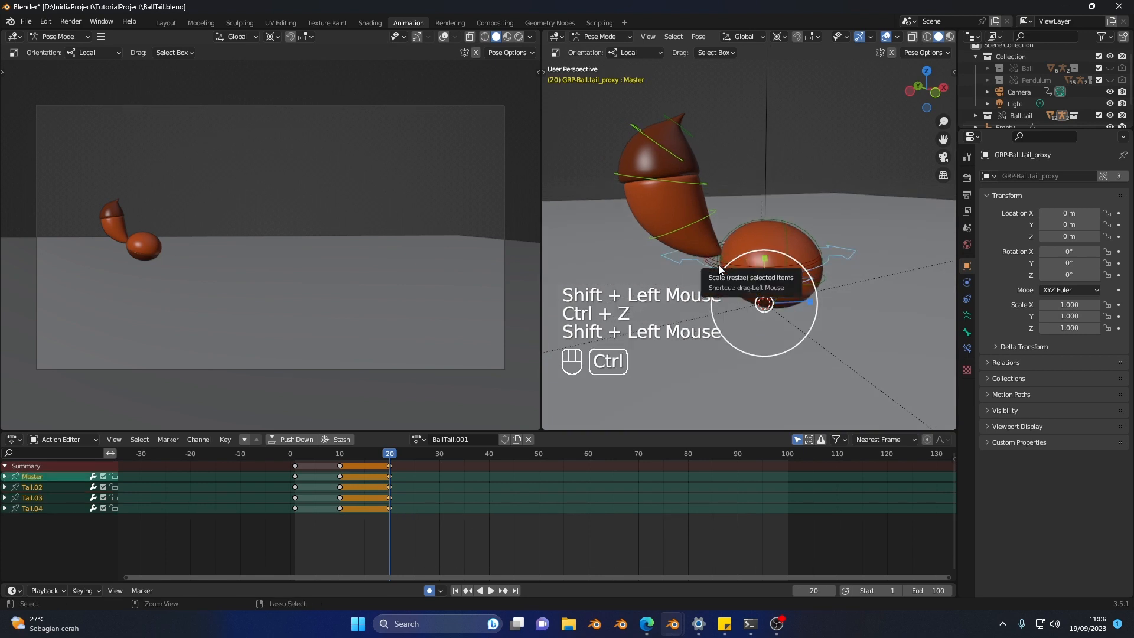
{"action": "key", "text": "ctrl+z"}
{"action": "left_click", "coordinate": [717, 264], "text": "shift"}
{"action": "key", "text": "ctrl+z"}
{"action": "scroll", "coordinate": [739, 252], "scroll_direction": "up", "scroll_amount": 1}
{"action": "middle_click_drag", "start_coordinate": [739, 252], "coordinate": [749, 190], "text": "shift"}
{"action": "left_click", "coordinate": [738, 196], "text": "shift"}
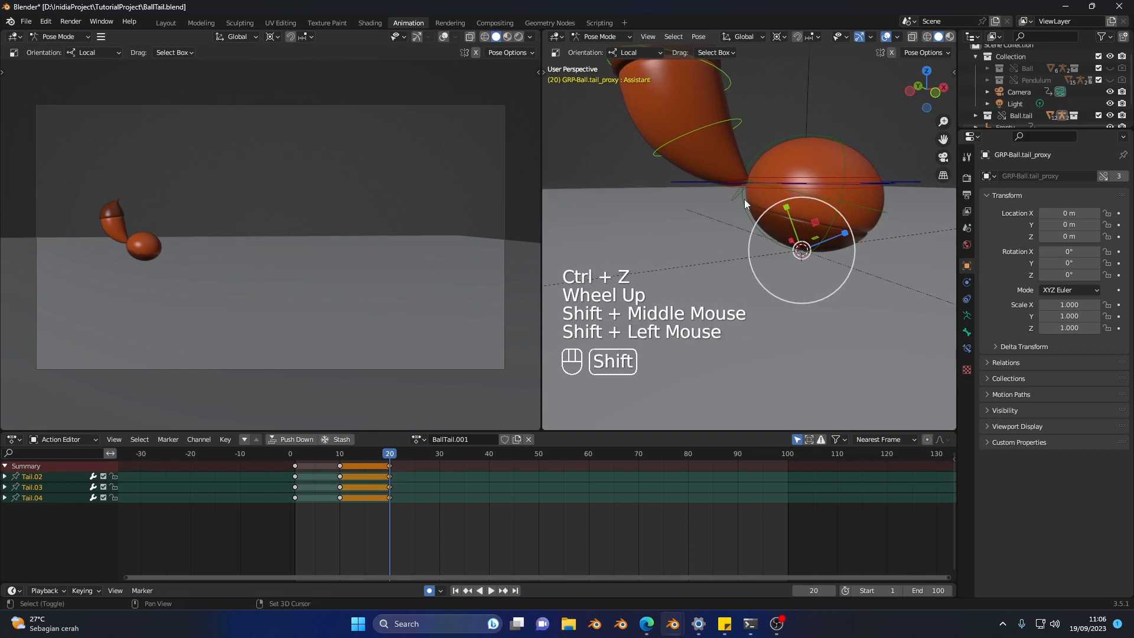
{"action": "left_click", "coordinate": [728, 201], "text": "shift"}
{"action": "middle_click_drag", "start_coordinate": [754, 112], "coordinate": [715, 166], "text": "shift"}
Step: Set the pivot to Individual Origins and rotate the four selected tail controls so the tail curls forward over the ball at frame 20
{"action": "key", "text": "space"}
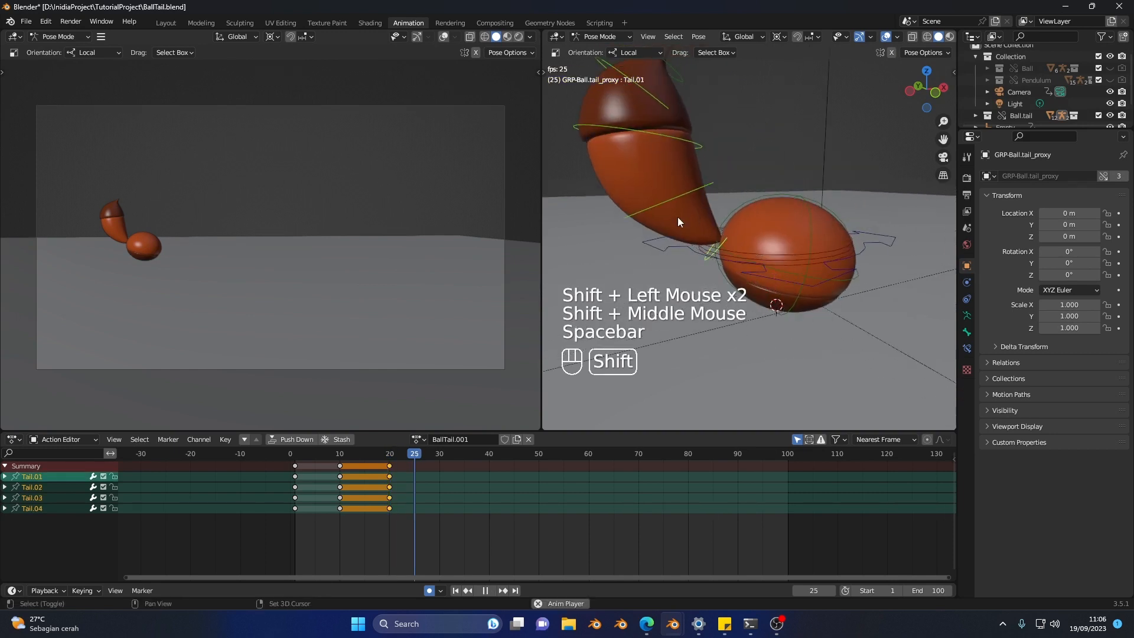
{"action": "key", "text": "space"}
{"action": "key", "text": "v"}
{"action": "key", "text": "shift+space"}
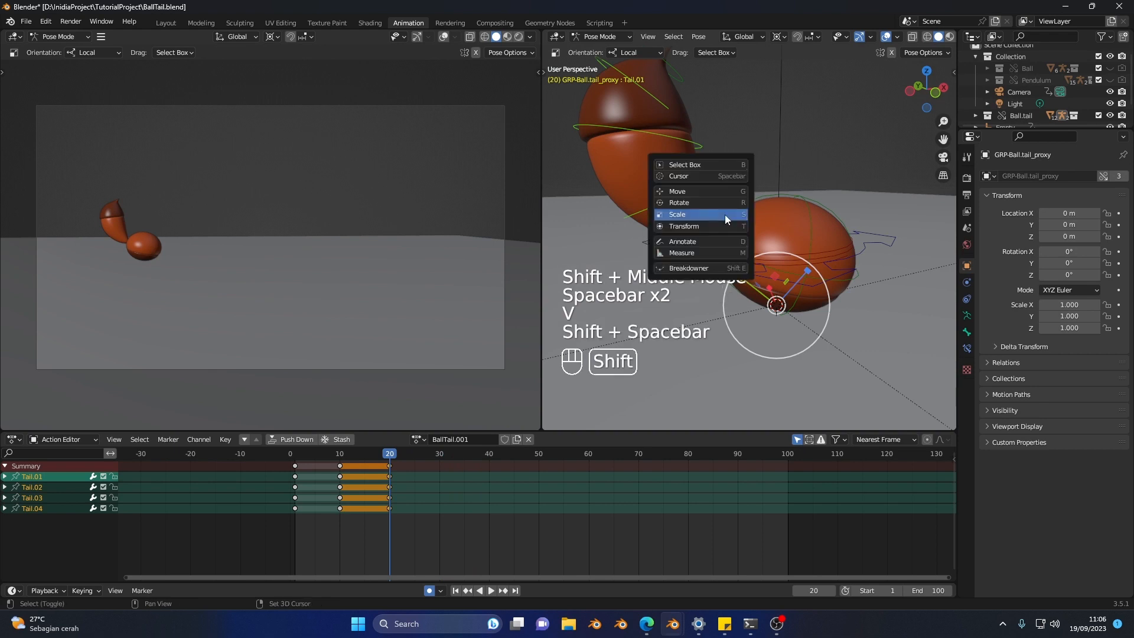
{"action": "middle_click_drag", "start_coordinate": [778, 239], "coordinate": [743, 231]}
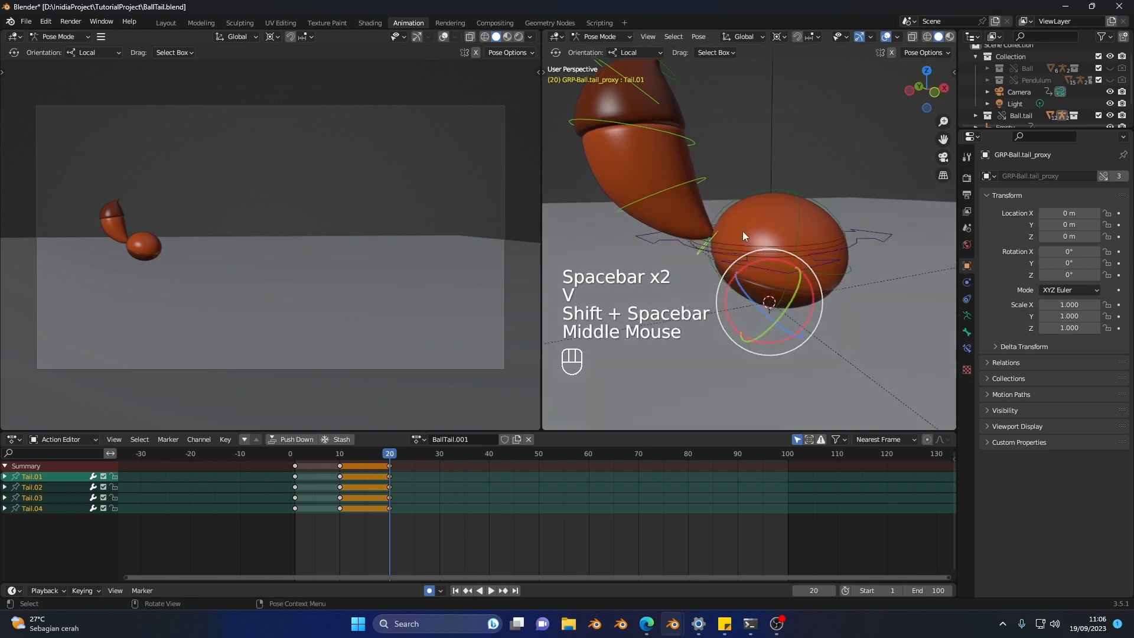
{"action": "left_click", "coordinate": [798, 37]}
{"action": "left_click", "coordinate": [791, 76]}
{"action": "scroll", "coordinate": [733, 195], "scroll_direction": "down", "scroll_amount": 2}
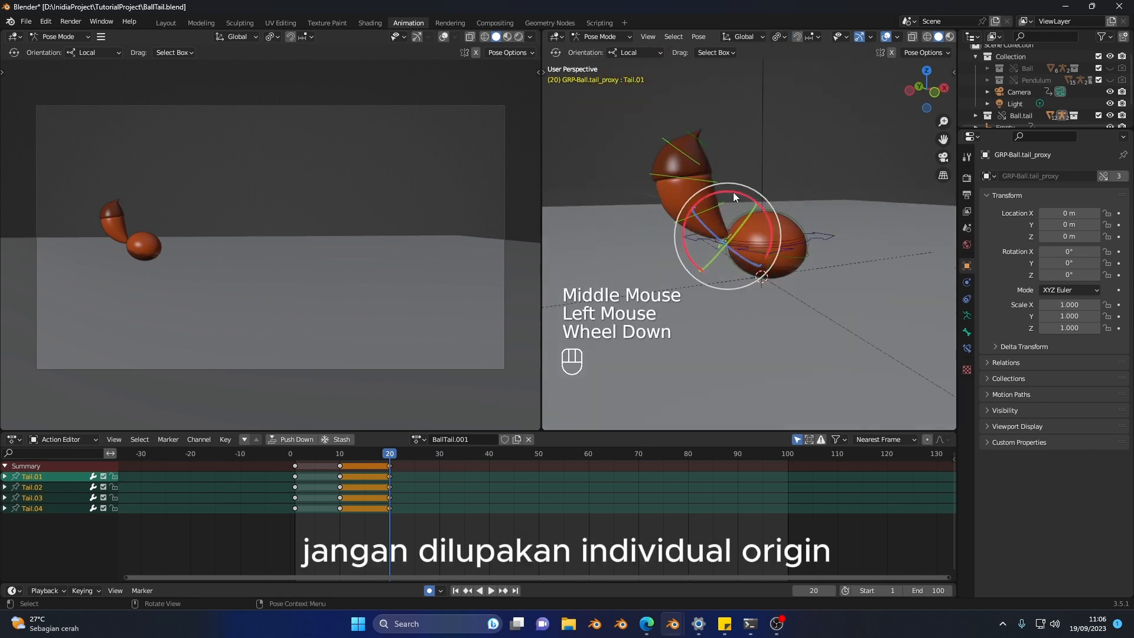
{"action": "left_click_drag", "start_coordinate": [733, 192], "coordinate": [756, 204]}
Step: Flip between frames 10 and 20 to check the tail's anticipation movement
{"action": "key", "text": "v"}
{"action": "key", "text": "b"}
{"action": "key", "text": "v"}
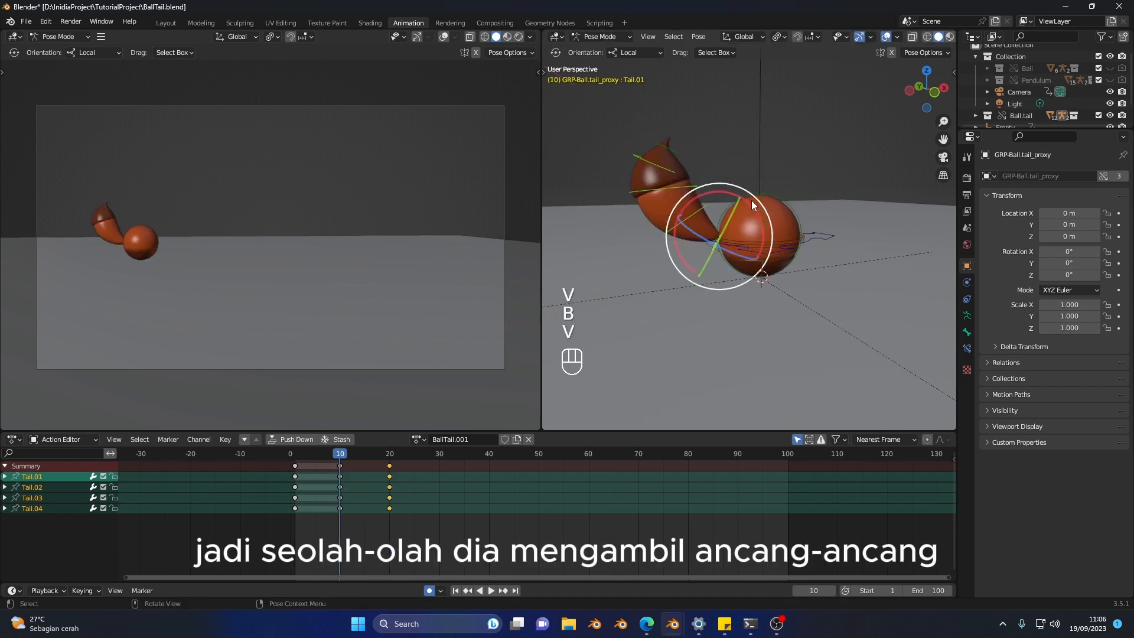
{"action": "key", "text": "b"}
{"action": "key", "text": "v"}
{"action": "key", "text": "b"}
{"action": "key", "text": "v"}
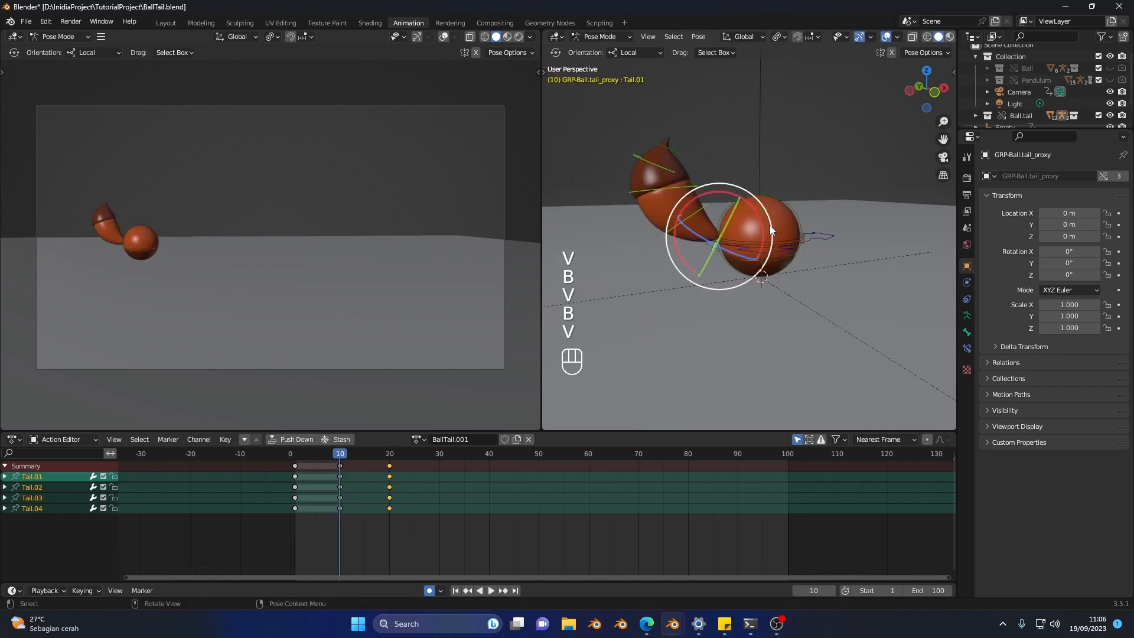
{"action": "key", "text": "b"}
Step: Select all rig controls and insert keyframes for them at frame 28
{"action": "key", "text": "a"}
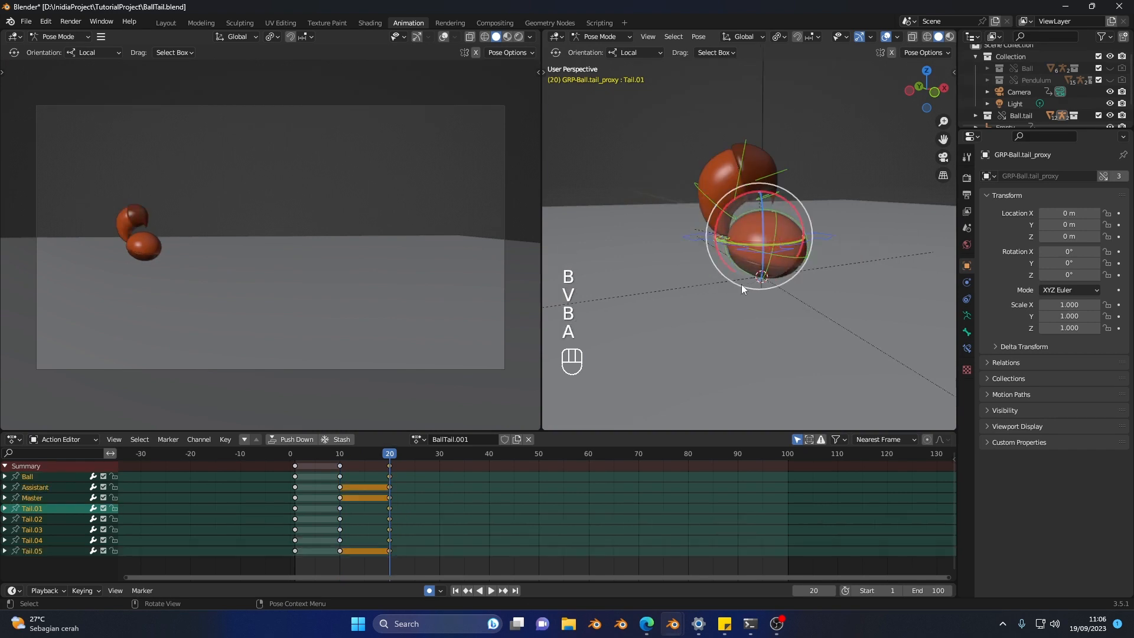
{"action": "scroll", "coordinate": [394, 462], "scroll_direction": "up", "scroll_amount": 2}
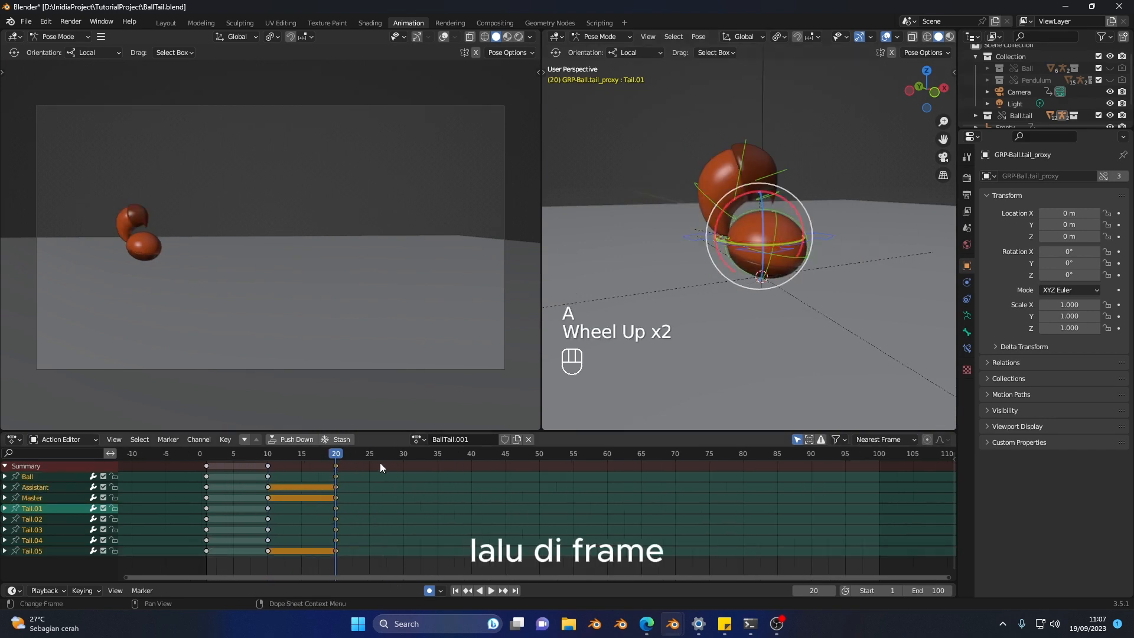
{"action": "left_click_drag", "start_coordinate": [348, 457], "coordinate": [387, 466]}
{"action": "key", "text": "i"}
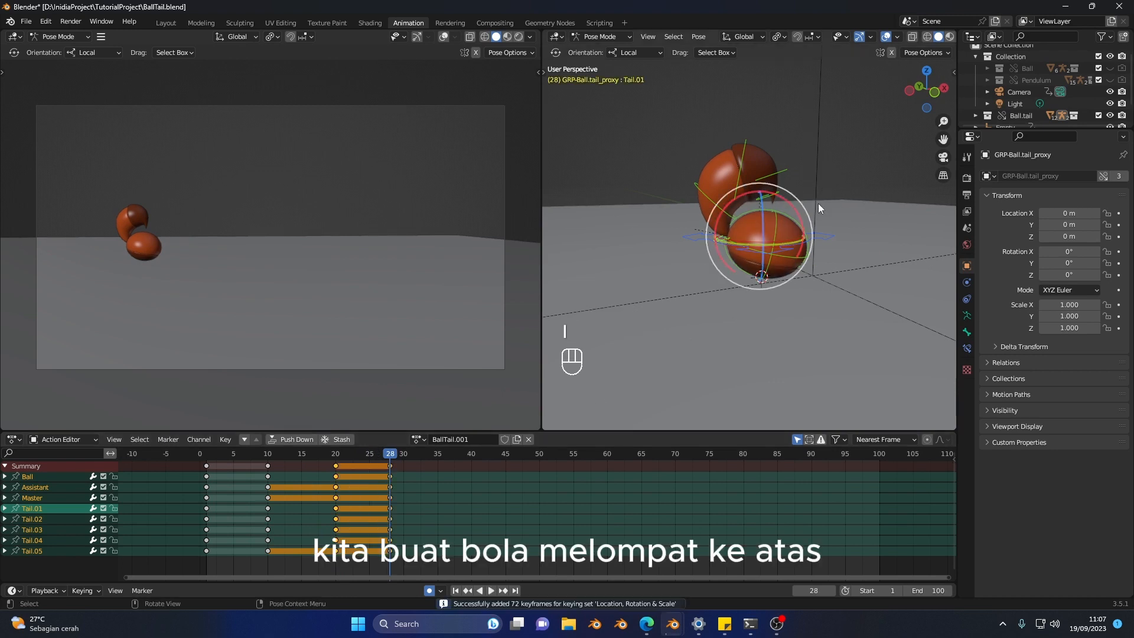
Step: Move the Assistant control up and forward at frame 28 so the ball leaps into the air
{"action": "scroll", "coordinate": [780, 248], "scroll_direction": "down", "scroll_amount": 2}
{"action": "scroll", "coordinate": [772, 266], "scroll_direction": "up", "scroll_amount": 1}
{"action": "middle_click_drag", "start_coordinate": [772, 266], "coordinate": [769, 264], "text": "shift"}
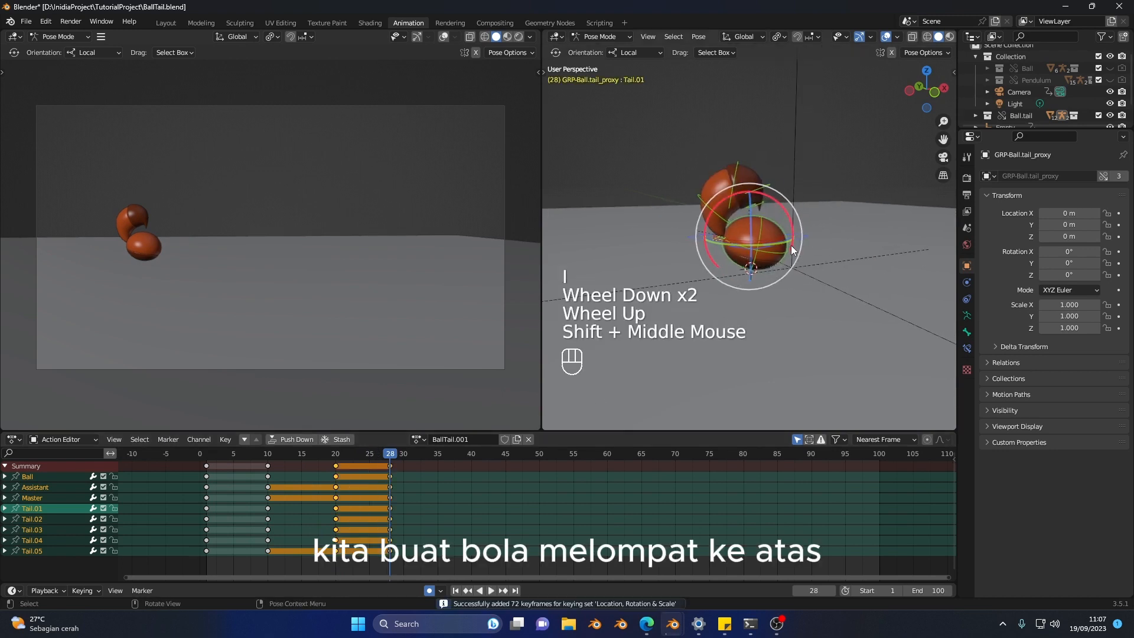
{"action": "left_click", "coordinate": [793, 275]}
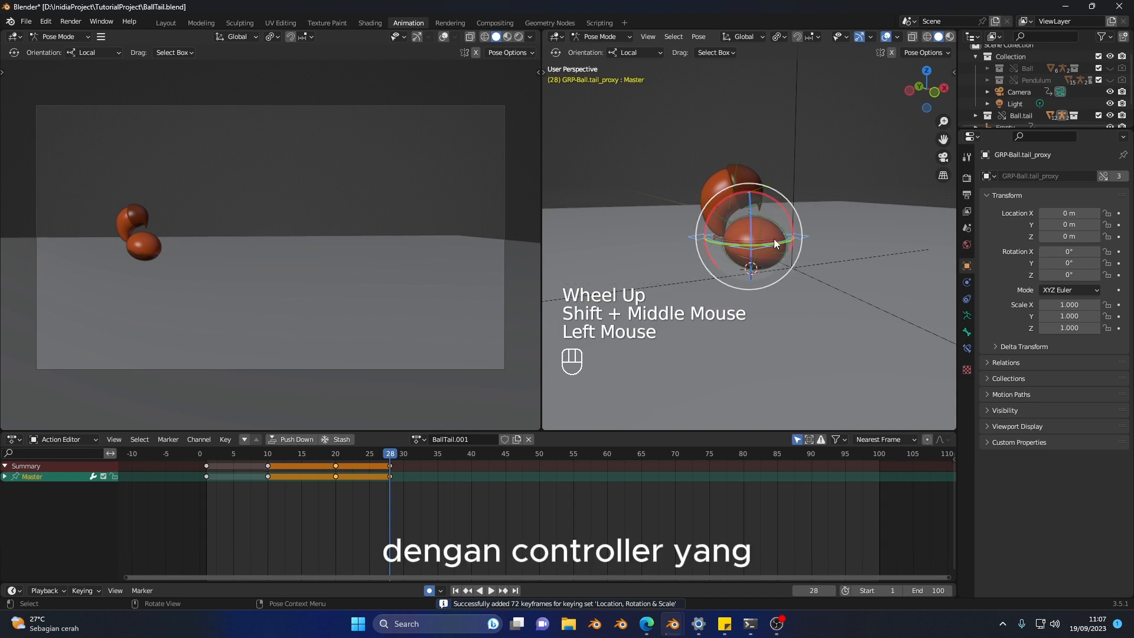
{"action": "left_click", "coordinate": [786, 245]}
{"action": "scroll", "coordinate": [780, 245], "scroll_direction": "down", "scroll_amount": 1}
{"action": "key", "text": "shift+space"}
{"action": "key", "text": "shift+space"}
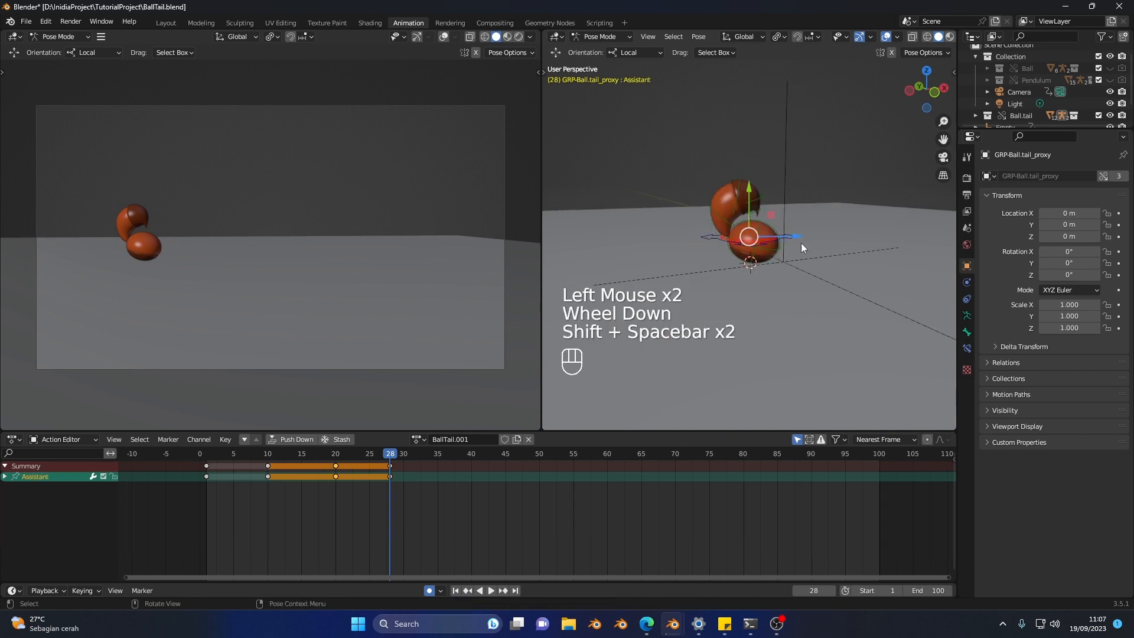
{"action": "left_click_drag", "start_coordinate": [749, 188], "coordinate": [752, 109]}
{"action": "left_click_drag", "start_coordinate": [797, 156], "coordinate": [858, 156]}
{"action": "left_click_drag", "start_coordinate": [814, 110], "coordinate": [815, 74]}
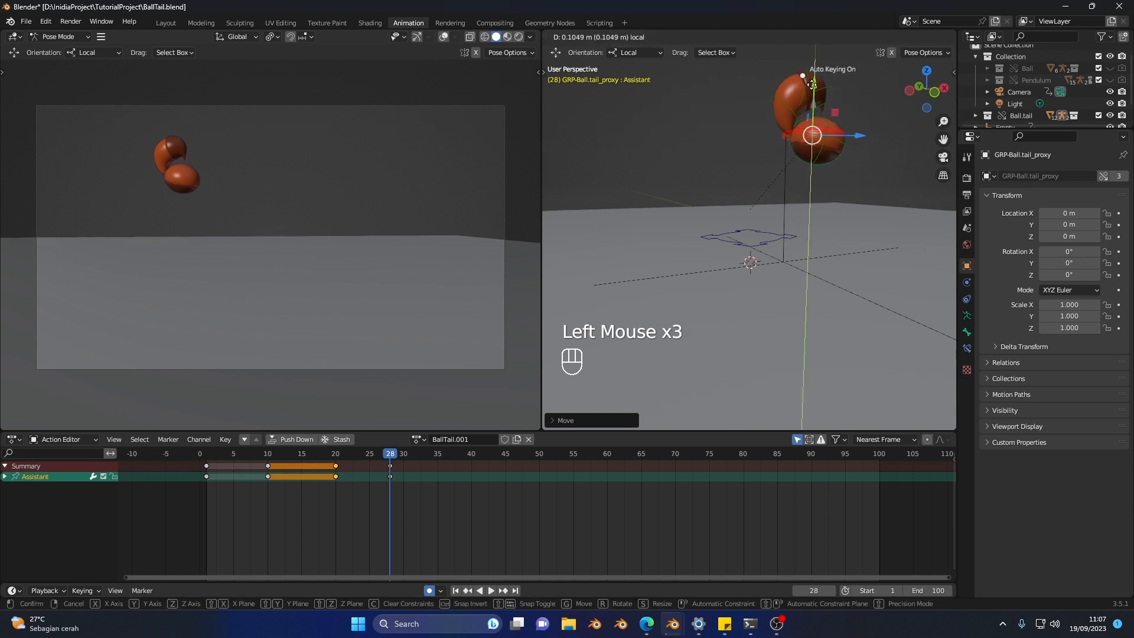
Step: Flip between frames 20 and 28 to check the ball's jump
{"action": "scroll", "coordinate": [820, 171], "scroll_direction": "down", "scroll_amount": 2}
{"action": "middle_click_drag", "start_coordinate": [820, 170], "coordinate": [812, 193]}
{"action": "key", "text": "v"}
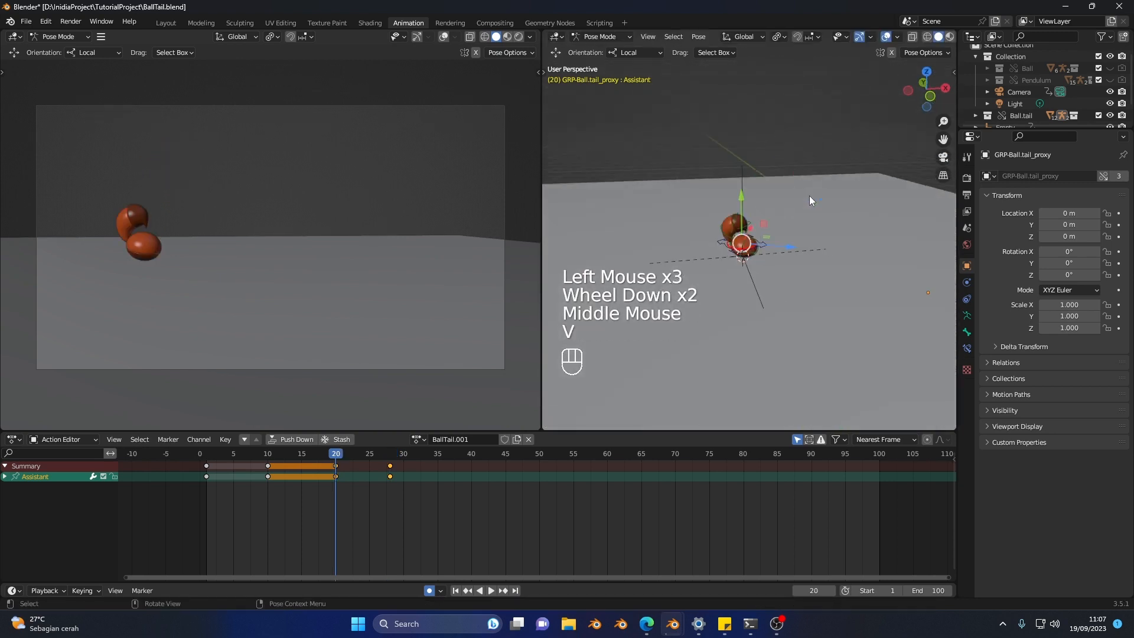
{"action": "key", "text": "b"}
{"action": "key", "text": "v"}
{"action": "key", "text": "b"}
{"action": "key", "text": "v"}
{"action": "key", "text": "b"}
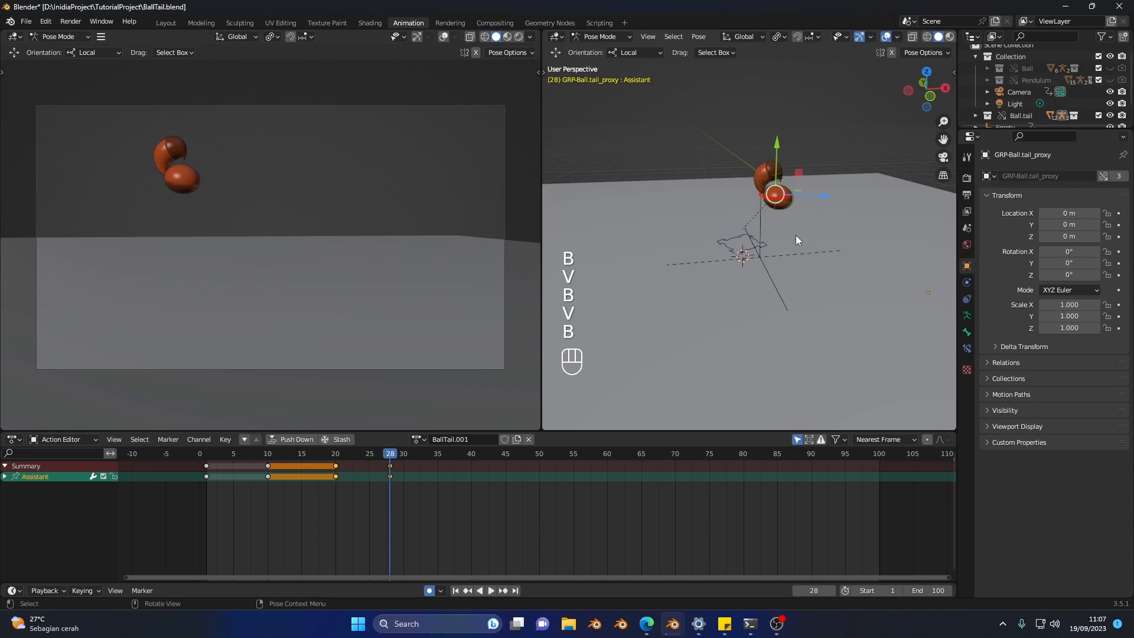
Step: Select the tail controls Tail.01 to Tail.05 and clear their rotation at frame 28 so the tail straightens out
{"action": "scroll", "coordinate": [786, 219], "scroll_direction": "up", "scroll_amount": 2}
{"action": "middle_click_drag", "start_coordinate": [777, 200], "coordinate": [777, 127], "text": "shift"}
{"action": "scroll", "coordinate": [770, 160], "scroll_direction": "up", "scroll_amount": 2}
{"action": "scroll", "coordinate": [784, 140], "scroll_direction": "up", "scroll_amount": 1}
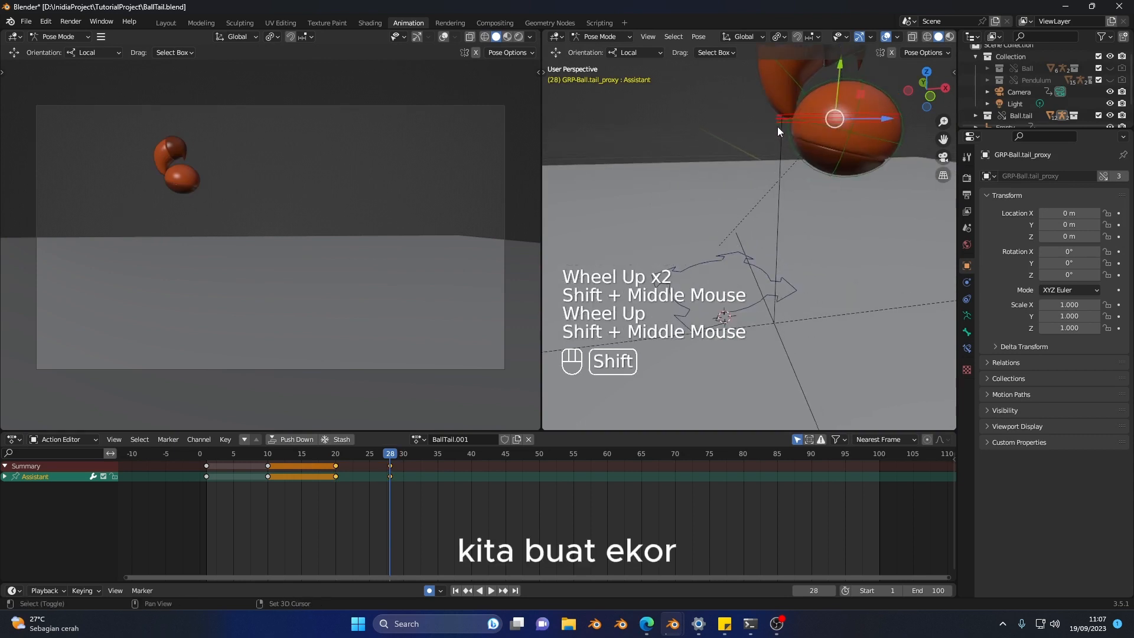
{"action": "left_click", "coordinate": [780, 132]}
{"action": "scroll", "coordinate": [781, 136], "scroll_direction": "down", "scroll_amount": 1}
{"action": "left_click", "coordinate": [775, 118], "text": "shift"}
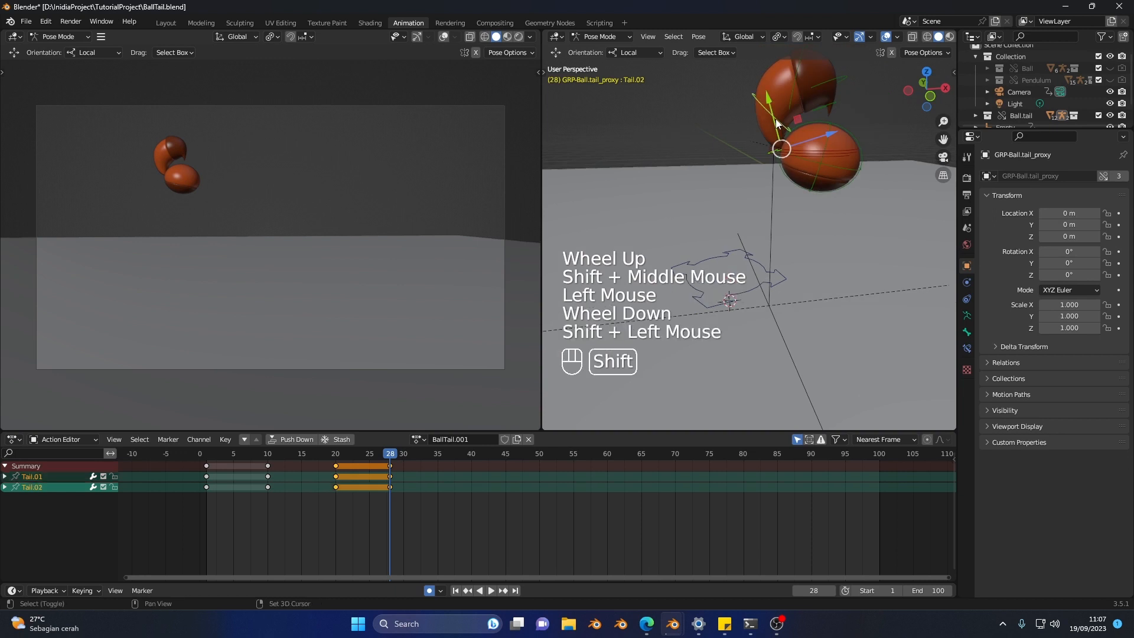
{"action": "left_click", "coordinate": [802, 84], "text": "shift"}
{"action": "left_click", "coordinate": [827, 83], "text": "shift"}
{"action": "left_click", "coordinate": [835, 101], "text": "shift"}
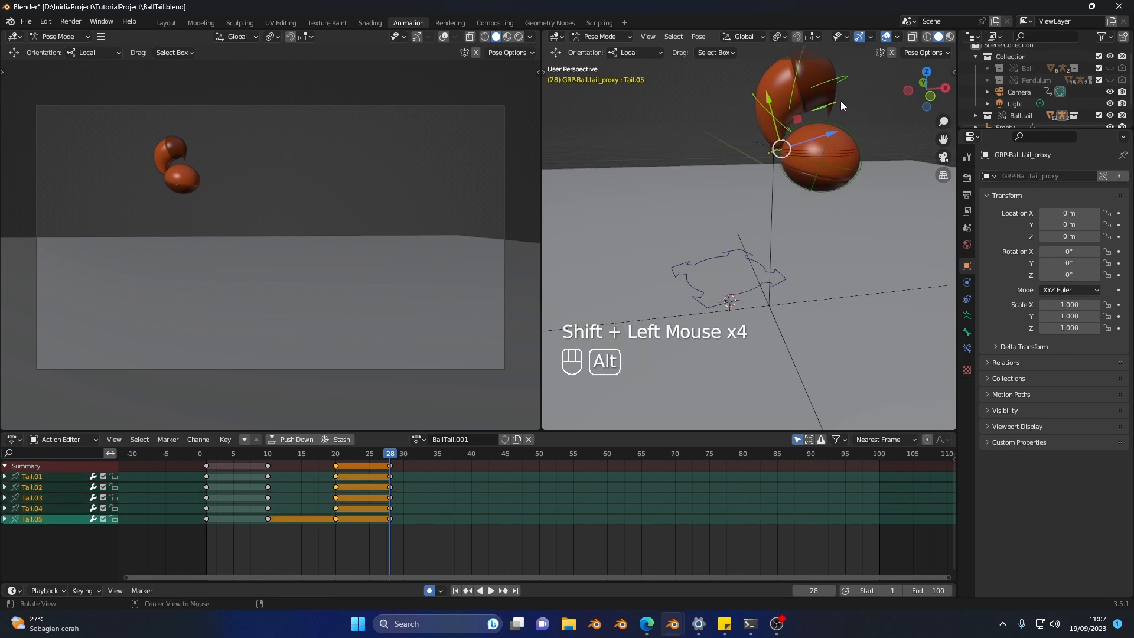
{"action": "key", "text": "alt+t"}
Step: Rotate the five selected tail controls together so the tail curves downward behind the ball at frame 28
{"action": "scroll", "coordinate": [840, 101], "scroll_direction": "down", "scroll_amount": 2}
{"action": "key", "text": "shift+space"}
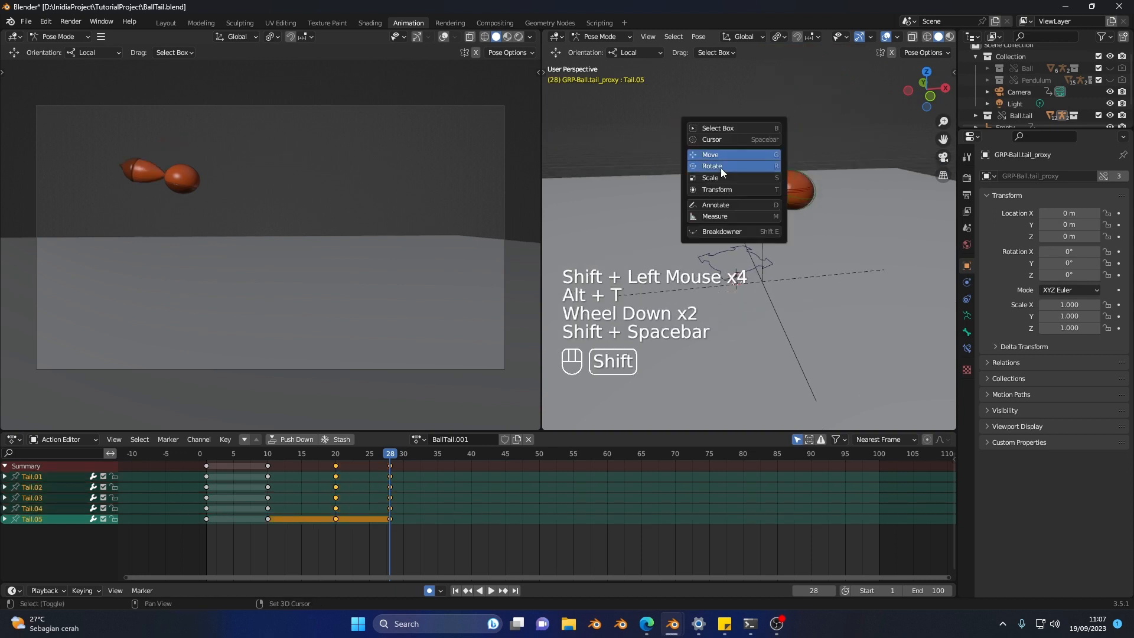
{"action": "key", "text": "shift+space"}
{"action": "left_click_drag", "start_coordinate": [800, 150], "coordinate": [781, 130]}
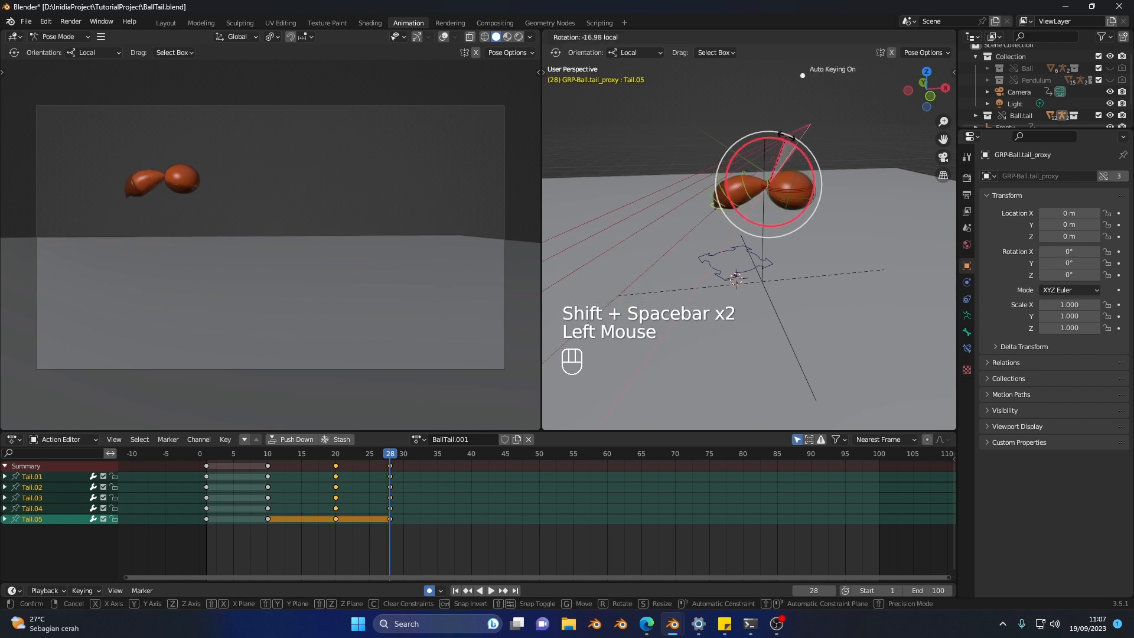
Step: Select the Ball control and rotate it slightly to tilt the airborne ball at frame 28
{"action": "left_click", "coordinate": [807, 194]}
{"action": "left_click_drag", "start_coordinate": [830, 170], "coordinate": [817, 140]}
{"action": "scroll", "coordinate": [786, 248], "scroll_direction": "down", "scroll_amount": 1}
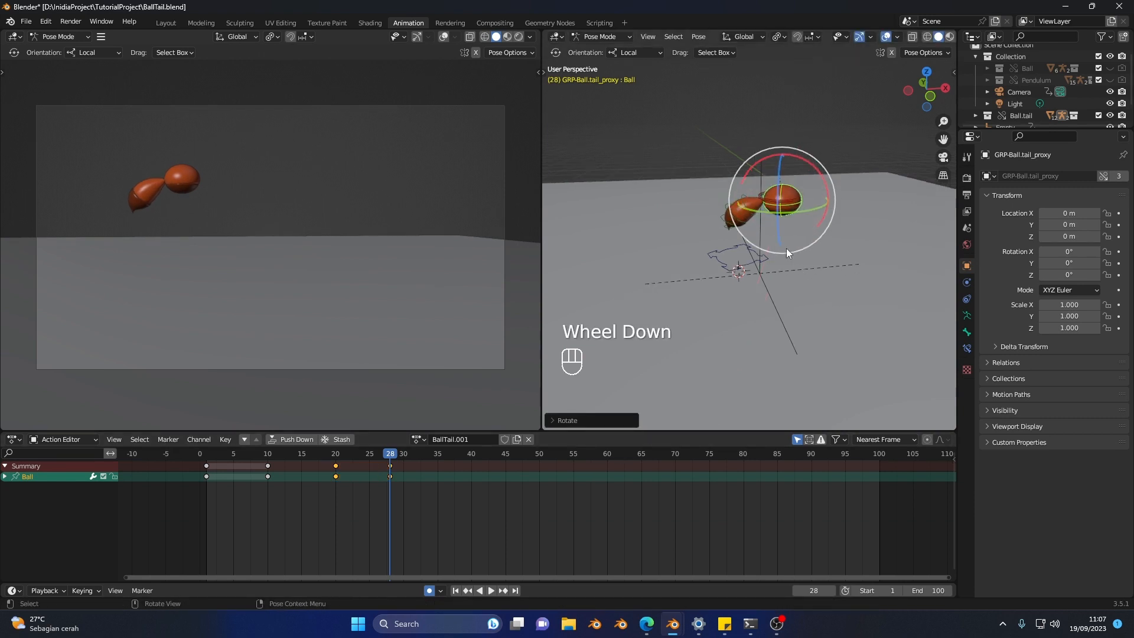
Step: Select all rig controls and key the complete airborne pose at frame 28
{"action": "scroll", "coordinate": [798, 188], "scroll_direction": "up", "scroll_amount": 2}
{"action": "left_click", "coordinate": [810, 177]}
{"action": "middle_click_drag", "start_coordinate": [809, 178], "coordinate": [798, 174], "text": "shift"}
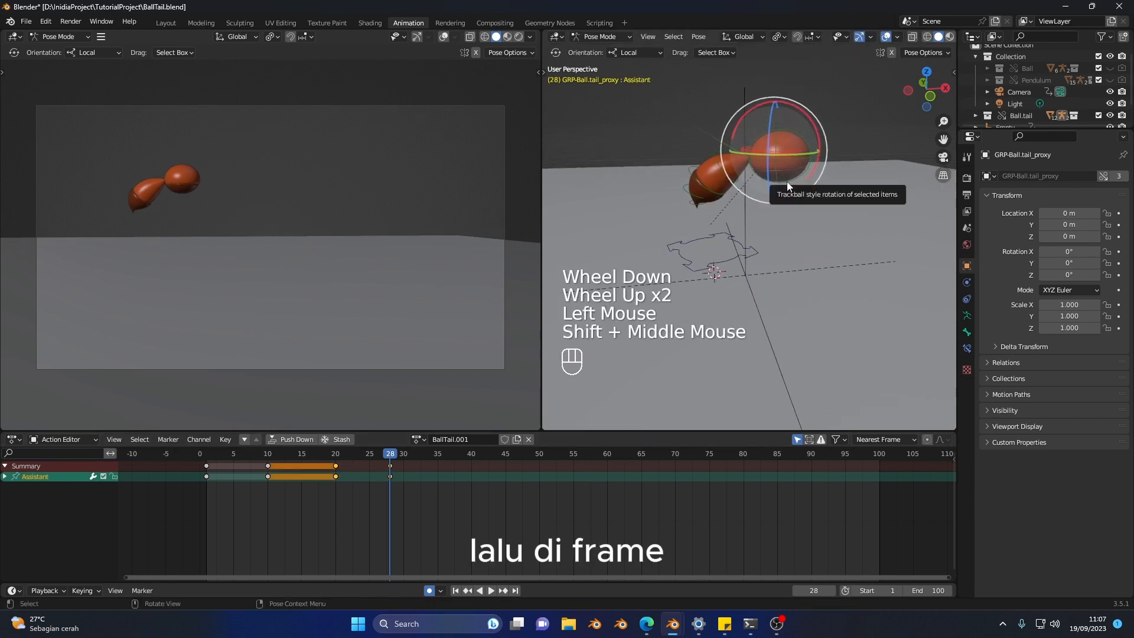
{"action": "key", "text": "a"}
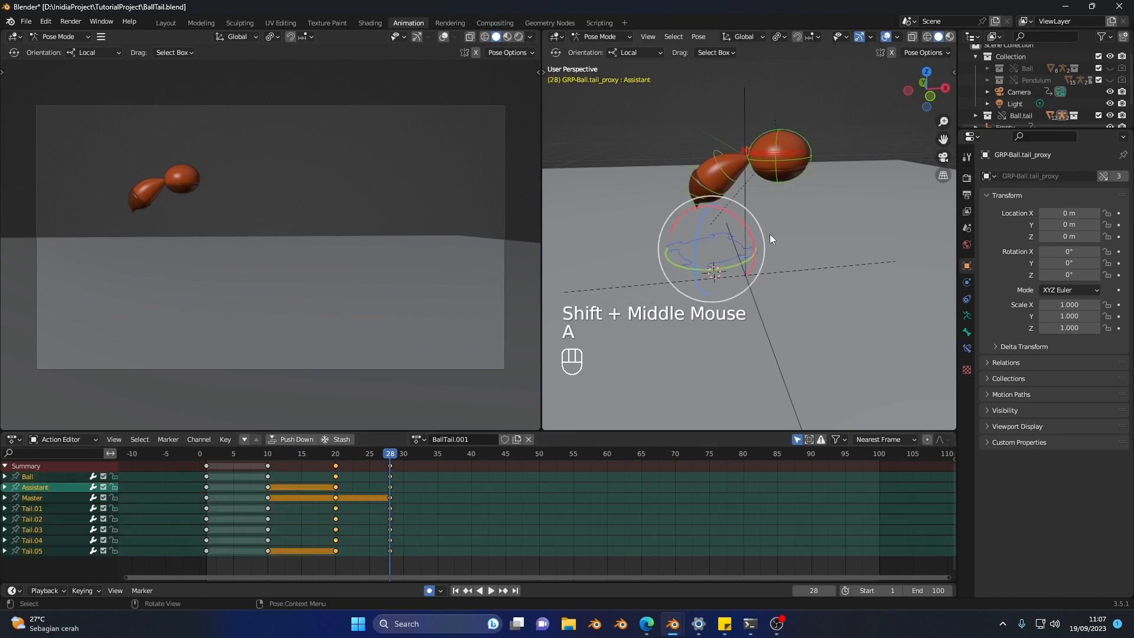
{"action": "key", "text": "i"}
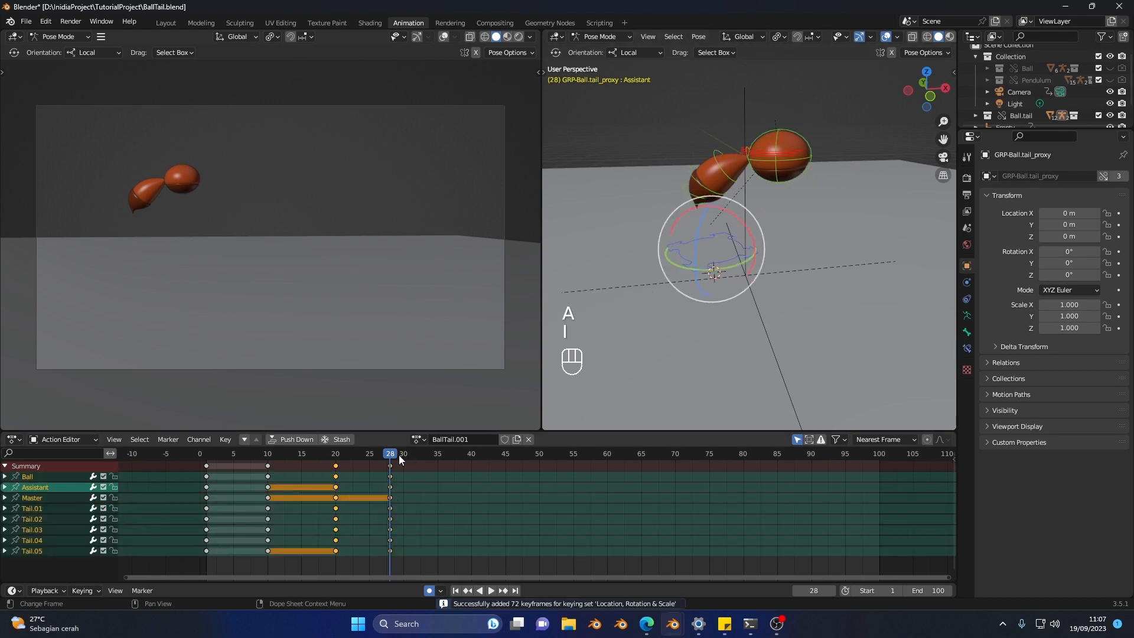
Step: At frame 36, move the Assistant control down to the floor and further forward so the ball lands
{"action": "left_click_drag", "start_coordinate": [408, 456], "coordinate": [445, 455]}
{"action": "left_click", "coordinate": [795, 159]}
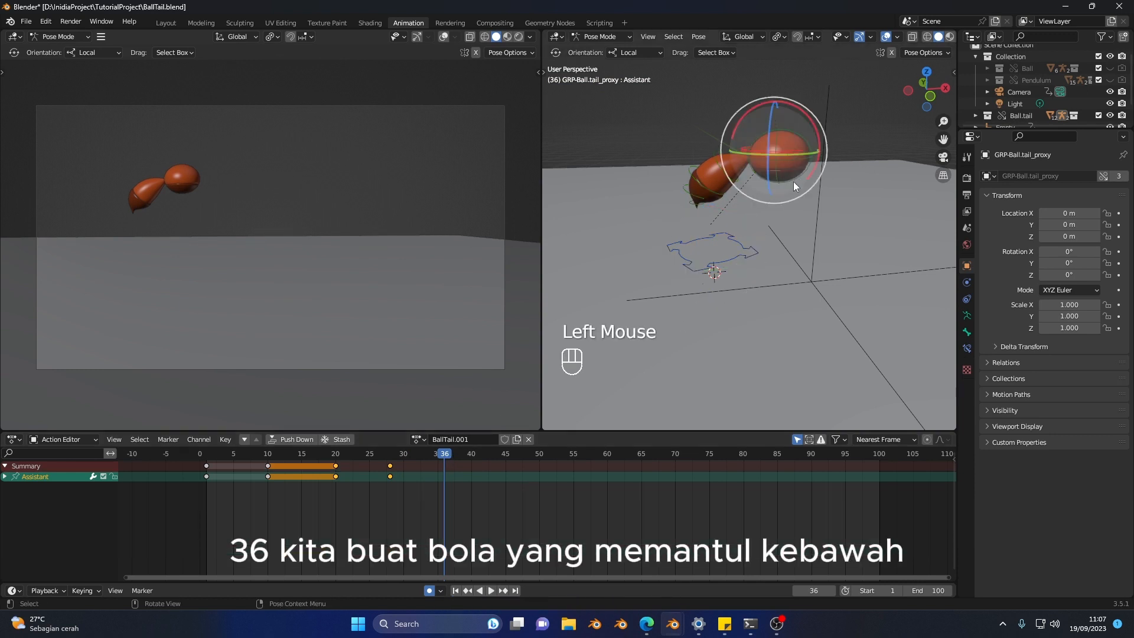
{"action": "scroll", "coordinate": [789, 198], "scroll_direction": "down", "scroll_amount": 1}
{"action": "middle_click_drag", "start_coordinate": [768, 254], "coordinate": [751, 206], "text": "shift"}
{"action": "key", "text": "shift+space"}
{"action": "left_click", "coordinate": [735, 203]}
{"action": "key", "text": "shift+space"}
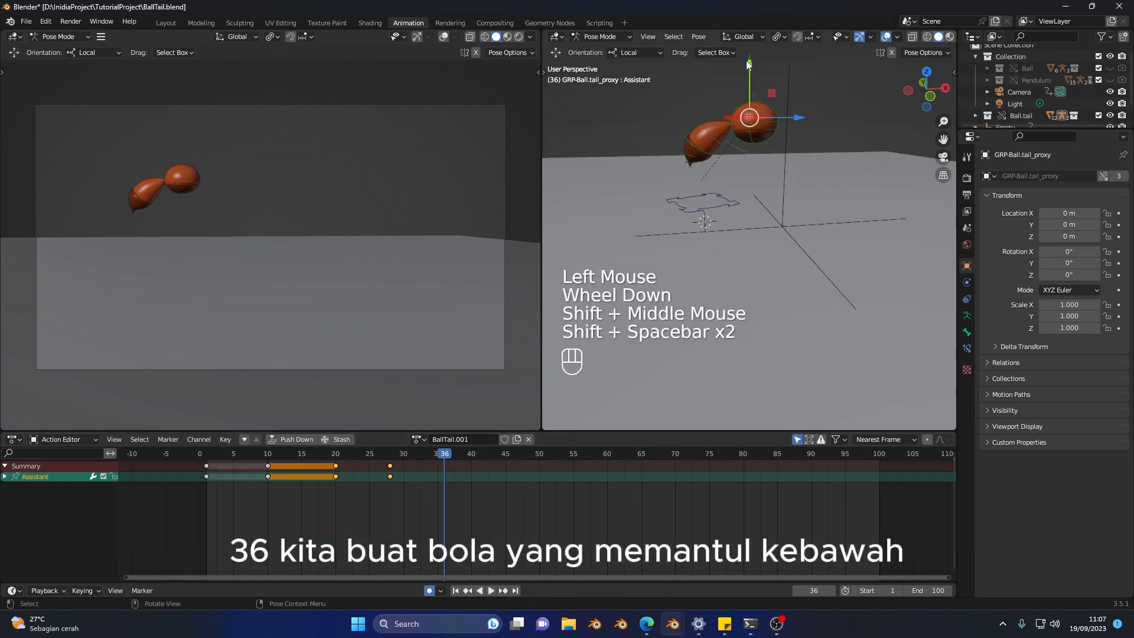
{"action": "left_click_drag", "start_coordinate": [750, 68], "coordinate": [774, 152]}
{"action": "left_click_drag", "start_coordinate": [810, 206], "coordinate": [844, 223]}
{"action": "scroll", "coordinate": [813, 229], "scroll_direction": "up", "scroll_amount": 1}
{"action": "middle_click_drag", "start_coordinate": [813, 229], "coordinate": [788, 217], "text": "shift"}
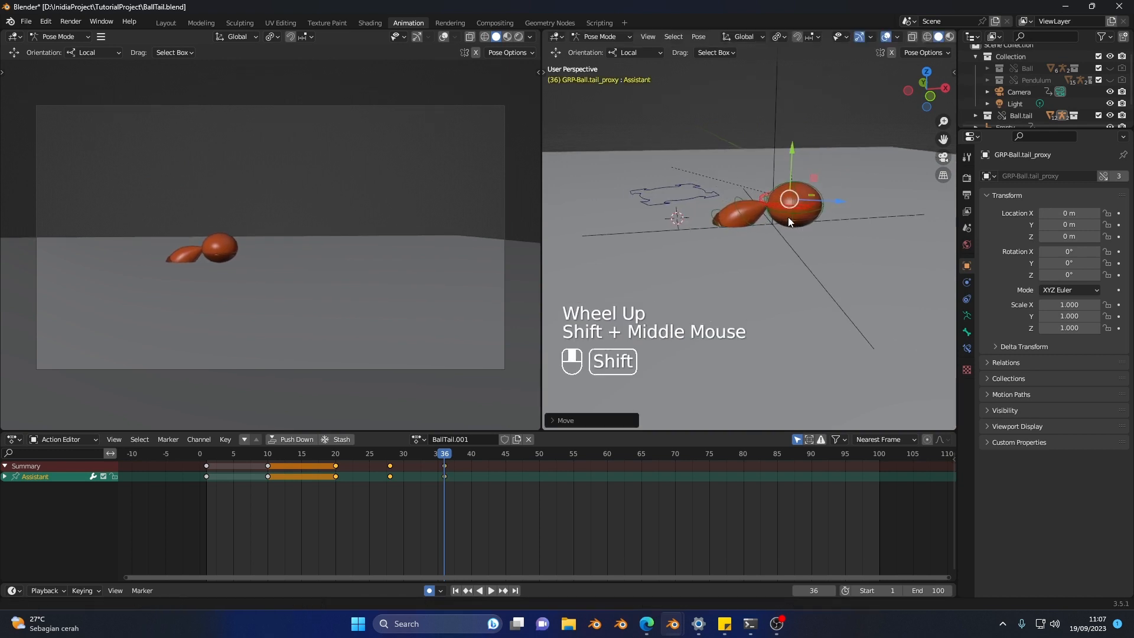
Step: Select the Ball control and rotate it slightly to tilt the landed ball at frame 36
{"action": "scroll", "coordinate": [789, 218], "scroll_direction": "up", "scroll_amount": 1, "text": "shift"}
{"action": "scroll", "coordinate": [789, 217], "scroll_direction": "up", "scroll_amount": 1}
{"action": "left_click", "coordinate": [814, 205]}
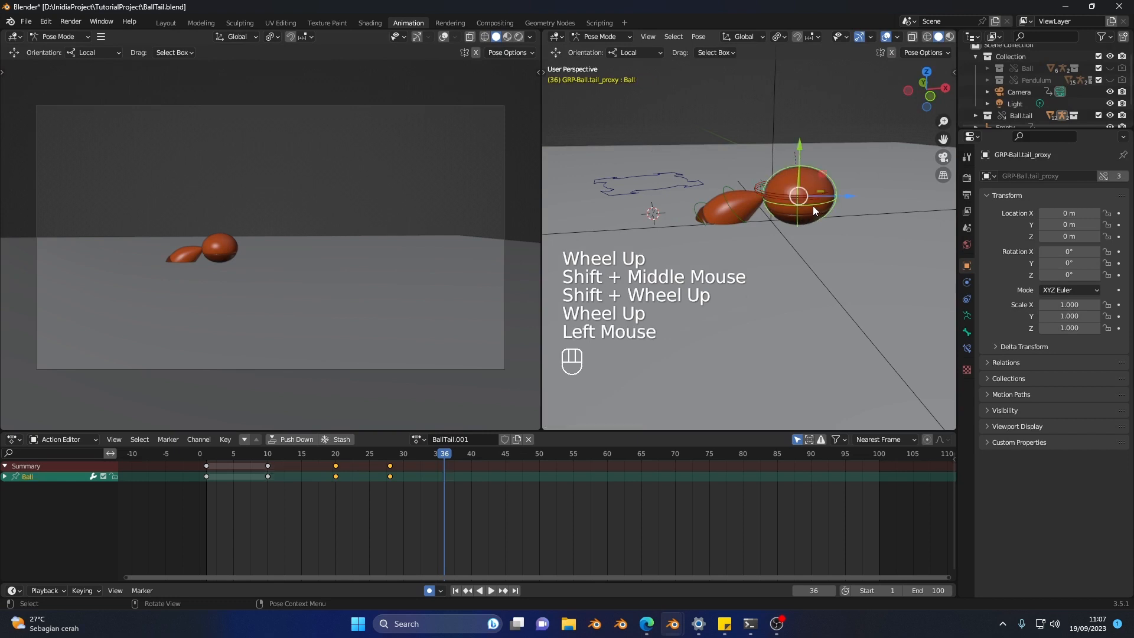
{"action": "key", "text": "shift+space"}
{"action": "key", "text": "shift+space"}
{"action": "left_click", "coordinate": [834, 160]}
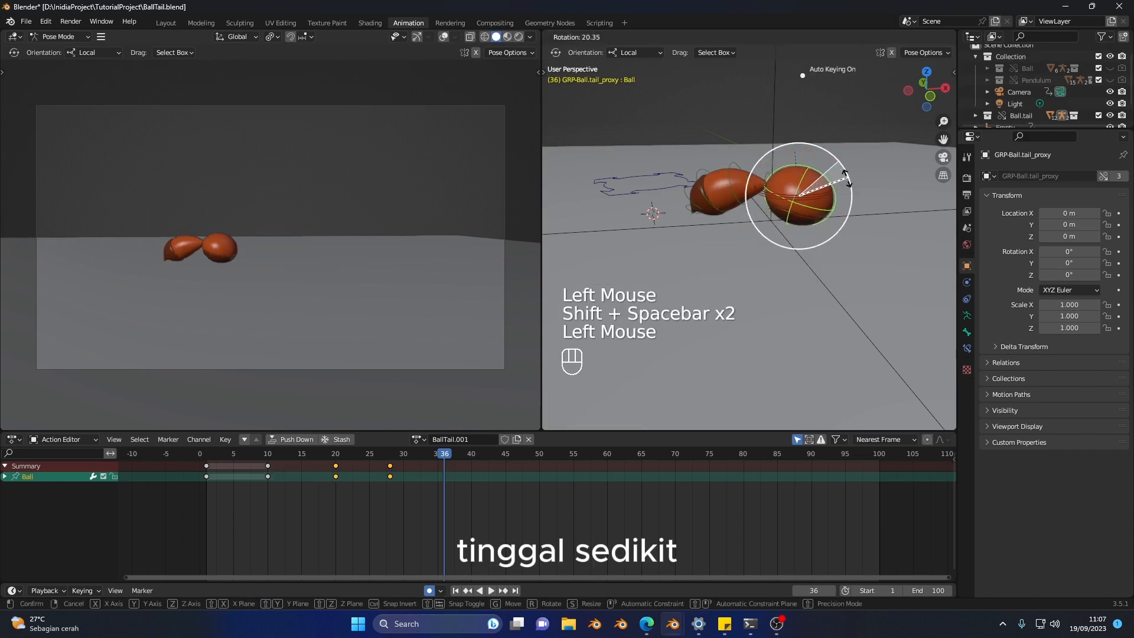
{"action": "key", "text": "ctrl+z"}
{"action": "left_click_drag", "start_coordinate": [842, 174], "coordinate": [737, 176]}
{"action": "left_click_drag", "start_coordinate": [838, 166], "coordinate": [825, 155]}
Step: Rotate the tail controls near the ball, including Tail.02 and Tail.03, so the tail swings upward at frame 36
{"action": "left_click", "coordinate": [732, 182]}
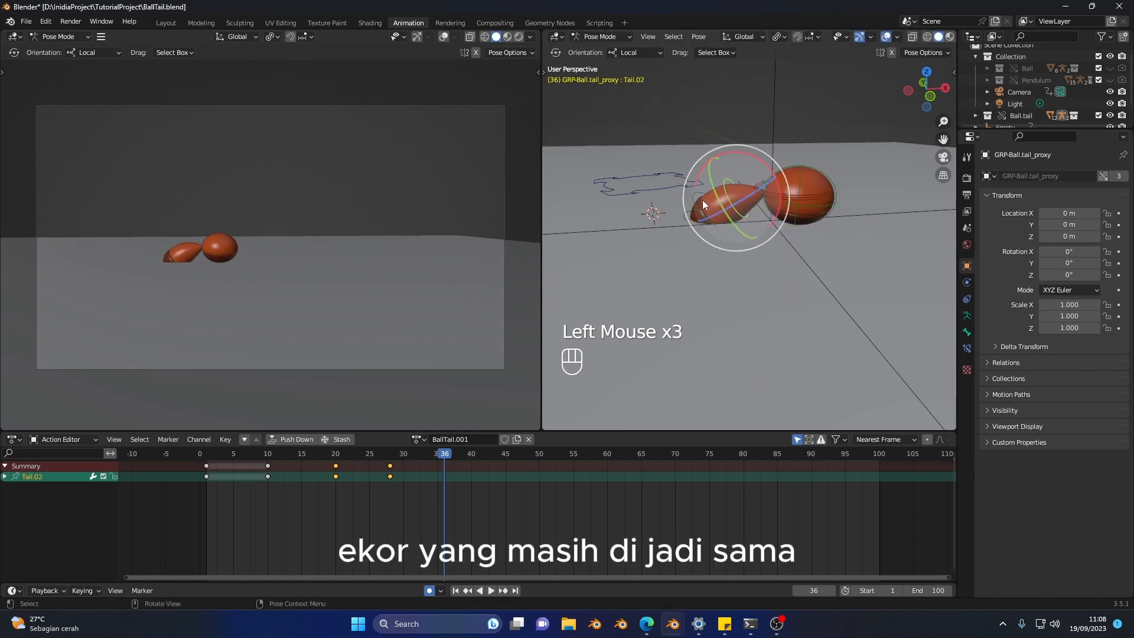
{"action": "left_click", "coordinate": [692, 204], "text": "shift"}
{"action": "left_click", "coordinate": [747, 190], "text": "shift"}
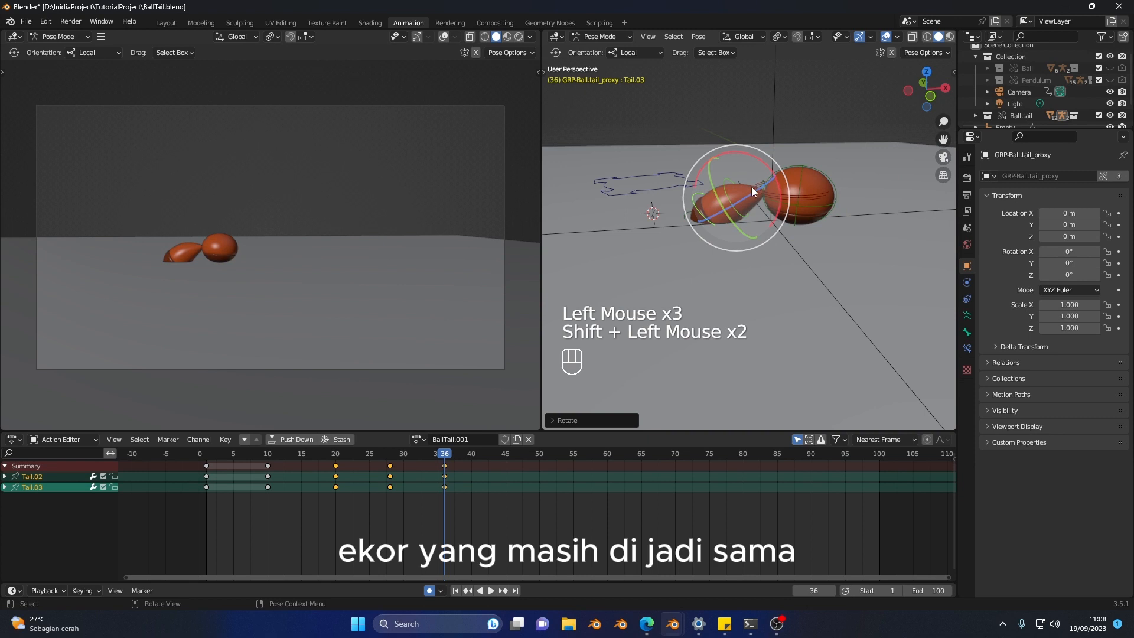
{"action": "left_click", "coordinate": [763, 186]}
{"action": "left_click_drag", "start_coordinate": [782, 154], "coordinate": [811, 193]}
{"action": "left_click", "coordinate": [730, 176]}
{"action": "left_click_drag", "start_coordinate": [779, 145], "coordinate": [795, 180]}
Step: Rotate the upper tail controls from Tail.03 to Tail.05 so the tail tip bends upright at frame 36
{"action": "left_click", "coordinate": [736, 131]}
{"action": "middle_click_drag", "start_coordinate": [749, 134], "coordinate": [755, 151], "text": "shift"}
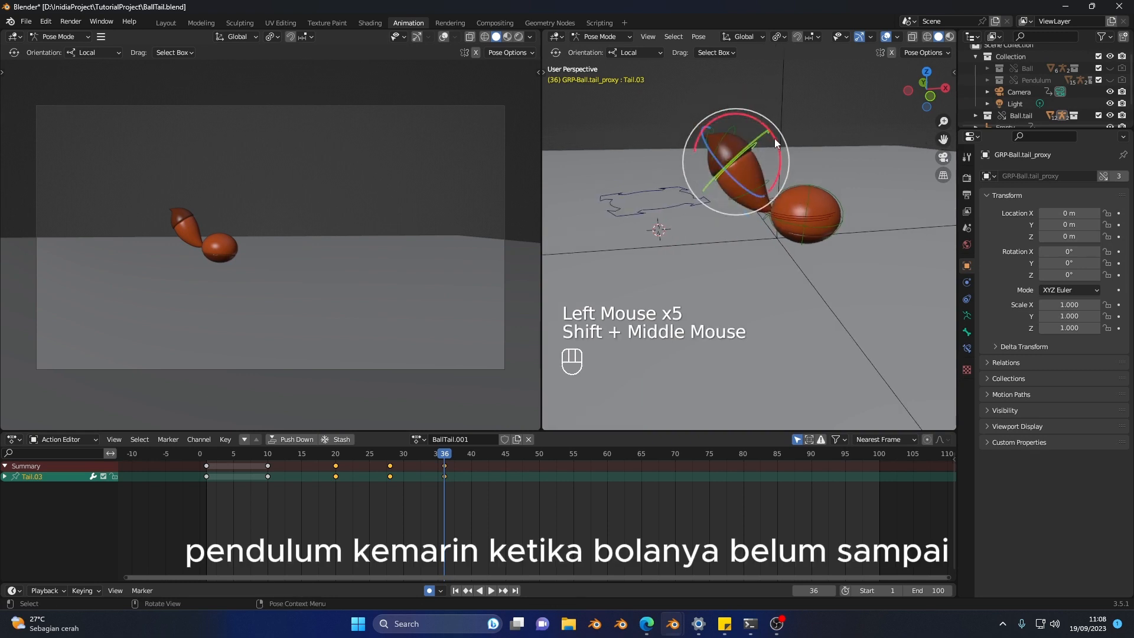
{"action": "left_click_drag", "start_coordinate": [775, 138], "coordinate": [745, 127]}
{"action": "left_click", "coordinate": [750, 133]}
{"action": "left_click", "coordinate": [742, 119]}
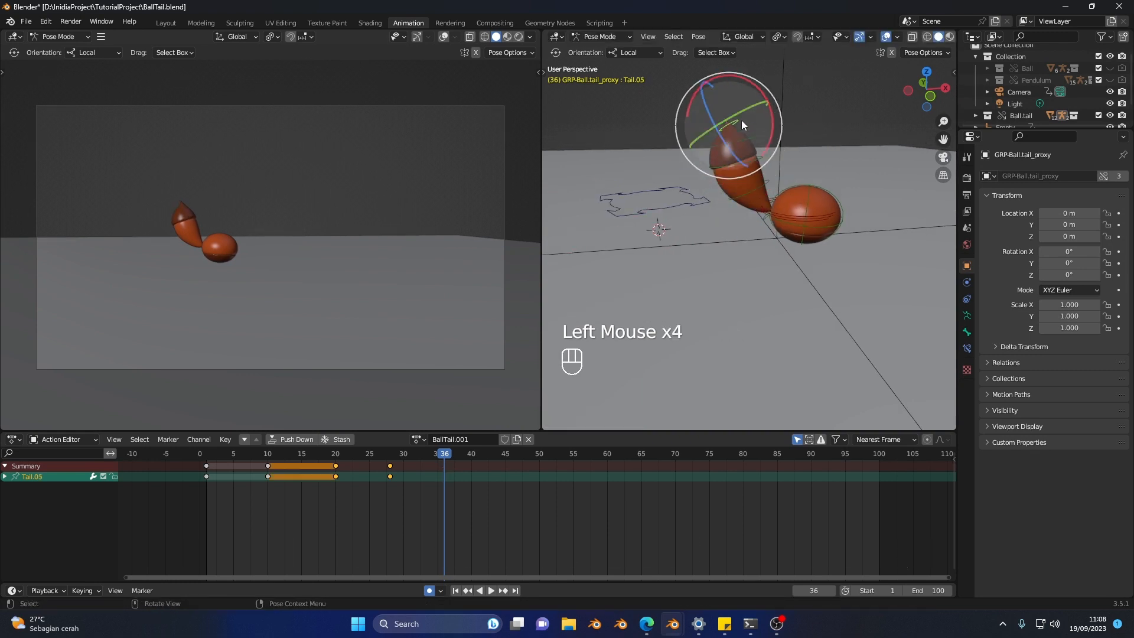
{"action": "middle_click_drag", "start_coordinate": [742, 119], "coordinate": [774, 120]}
{"action": "left_click_drag", "start_coordinate": [786, 109], "coordinate": [792, 133]}
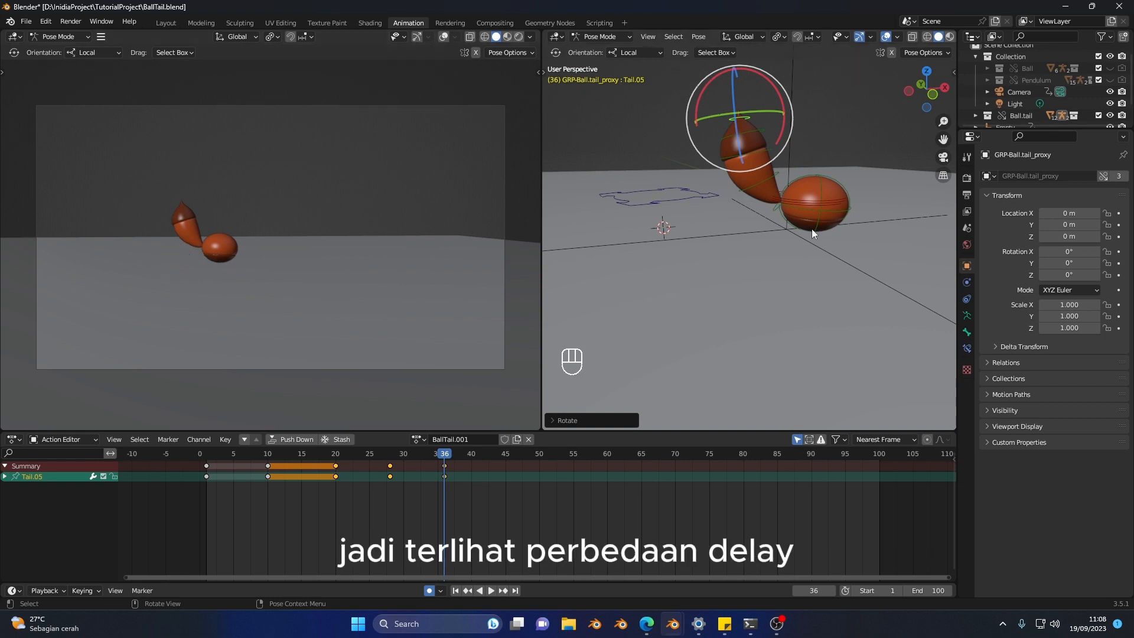
Step: Select all rig controls and key the complete landing pose at frame 36
{"action": "left_click_drag", "start_coordinate": [351, 459], "coordinate": [423, 494]}
{"action": "key", "text": "a"}
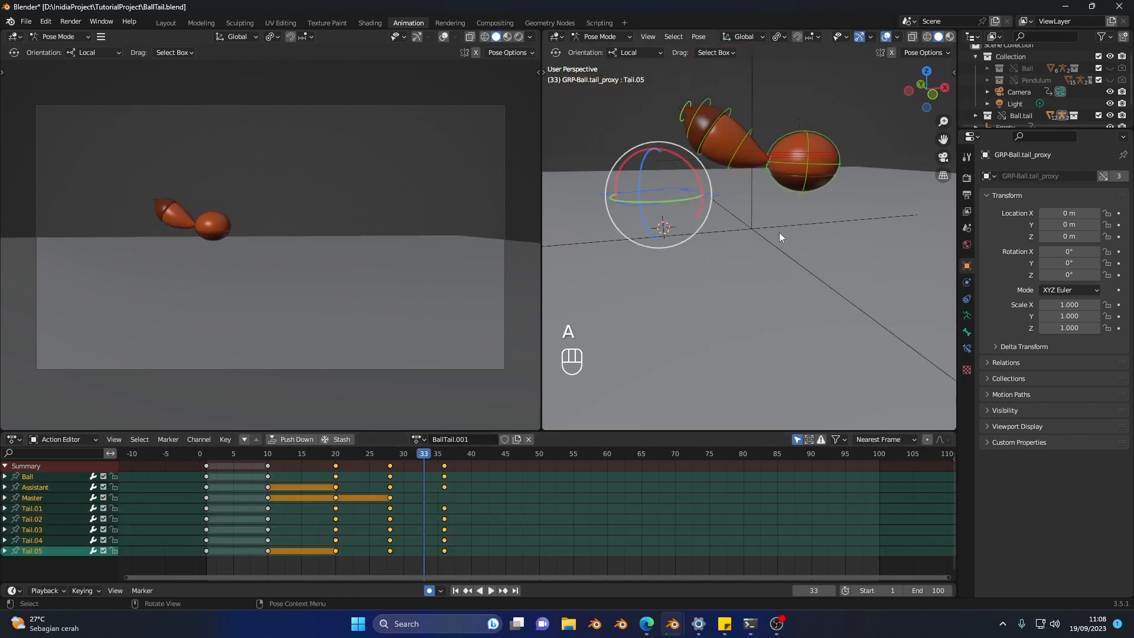
{"action": "key", "text": "b"}
{"action": "key", "text": "i"}
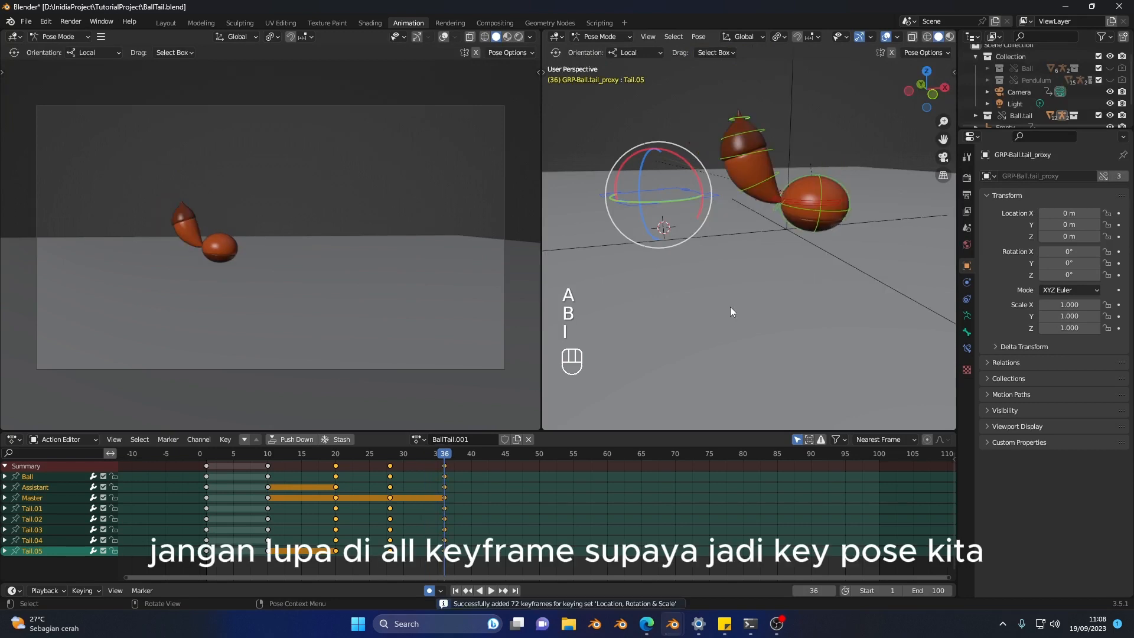
Step: Step back and forth through the key poses up to frame 36 and scrub the animation to check the jump
{"action": "key", "text": "v"}
{"action": "key", "text": "v"}
{"action": "key", "text": "v"}
{"action": "key", "text": "b"}
{"action": "key", "text": "b"}
{"action": "key", "text": "b"}
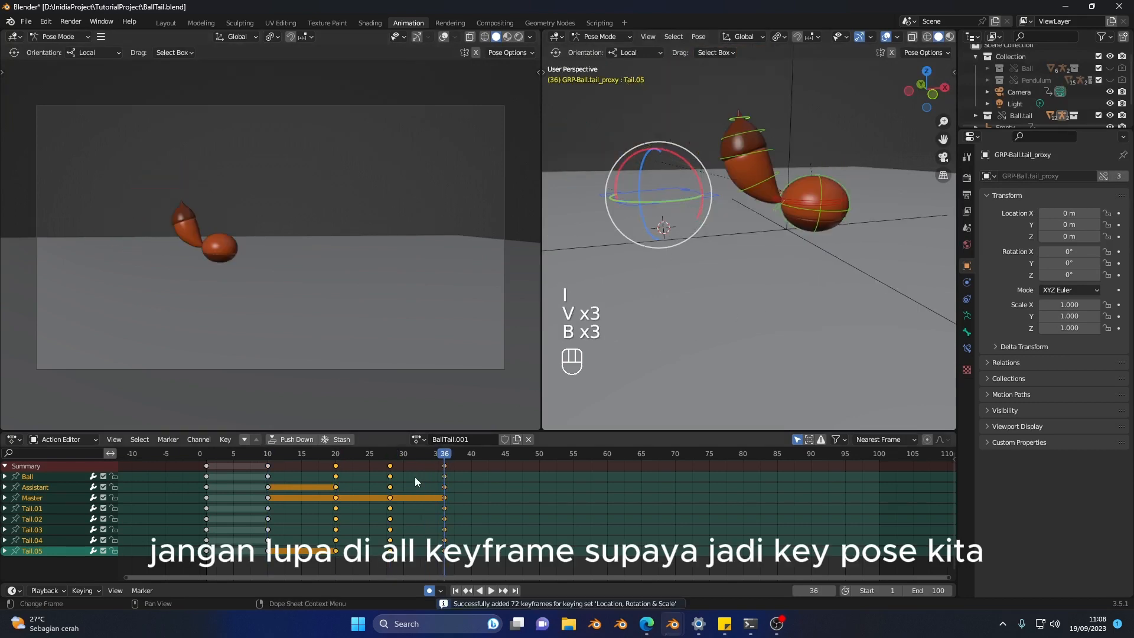
{"action": "key", "text": "v"}
{"action": "key", "text": "v"}
{"action": "key", "text": "v"}
{"action": "key", "text": "b"}
{"action": "key", "text": "b"}
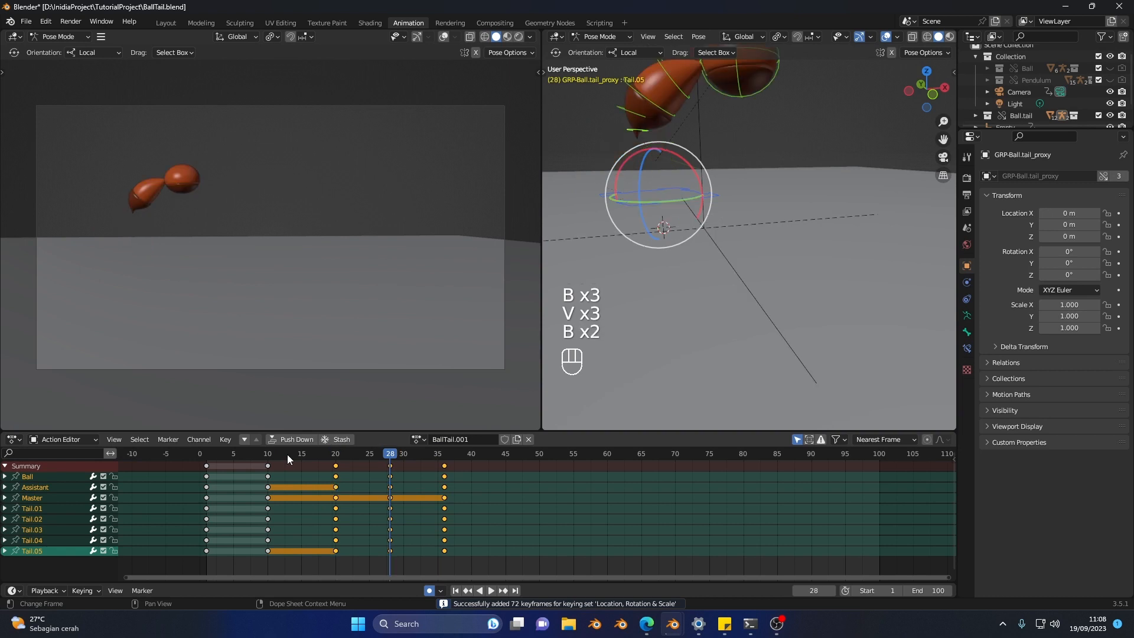
{"action": "key", "text": "b"}
{"action": "key", "text": "b"}
{"action": "key", "text": "v"}
{"action": "key", "text": "v"}
{"action": "key", "text": "v"}
{"action": "left_click_drag", "start_coordinate": [289, 457], "coordinate": [448, 469]}
Step: Duplicate the full-rig pose keys at frames 28 and 36 and place the copies at frames 44 and 52
{"action": "left_click", "coordinate": [448, 469]}
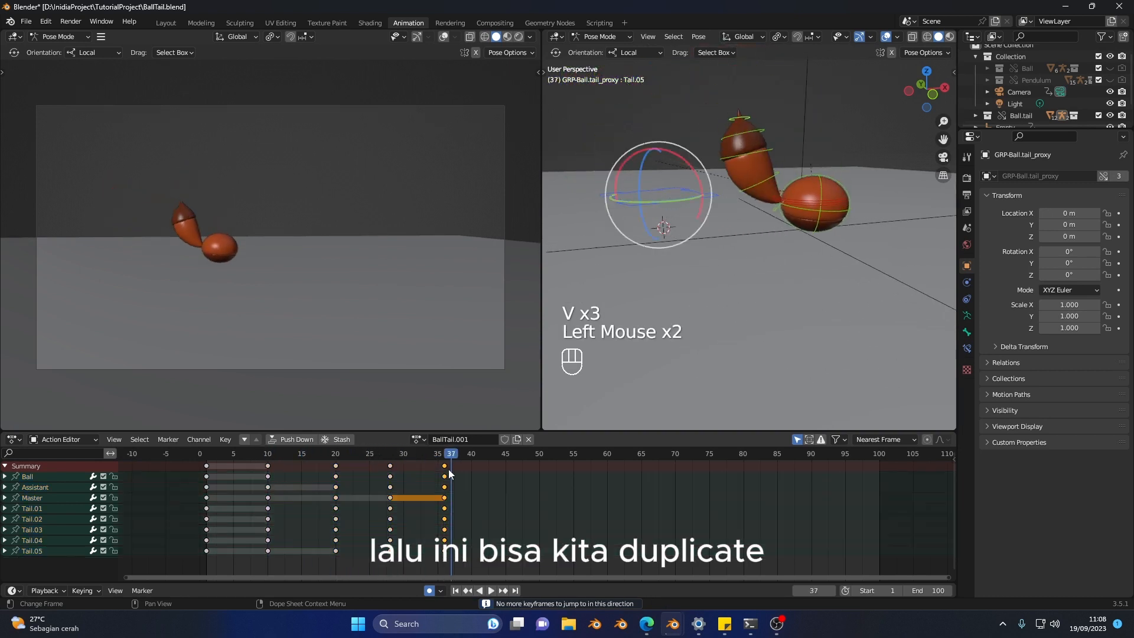
{"action": "left_click", "coordinate": [395, 460]}
{"action": "key", "text": "v"}
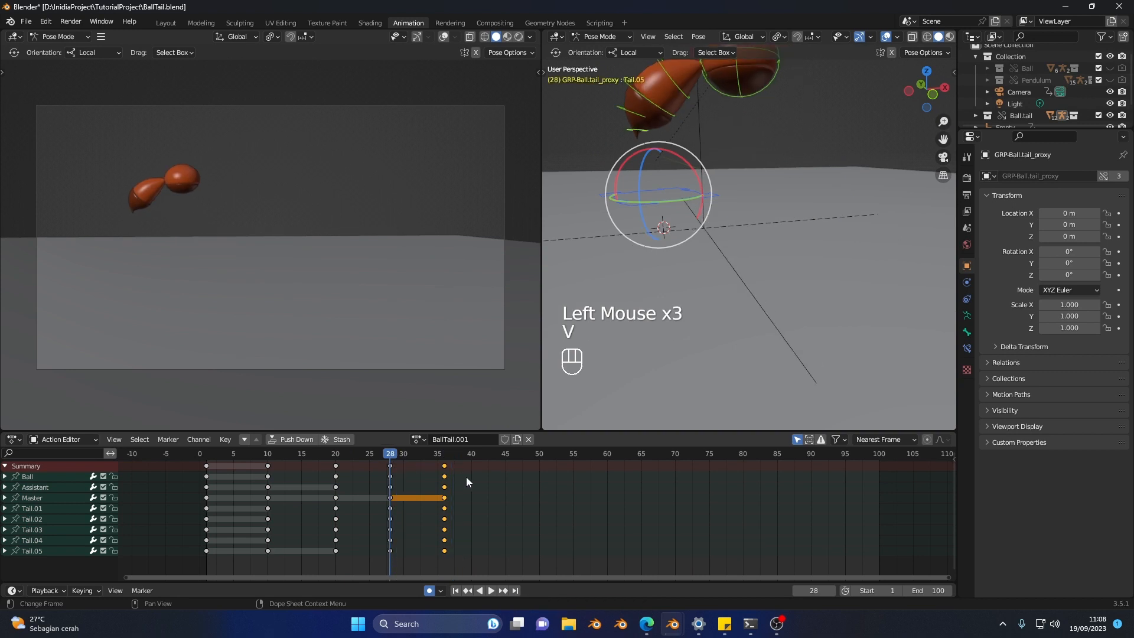
{"action": "left_click_drag", "start_coordinate": [472, 469], "coordinate": [444, 472]}
{"action": "left_click_drag", "start_coordinate": [371, 461], "coordinate": [372, 462]}
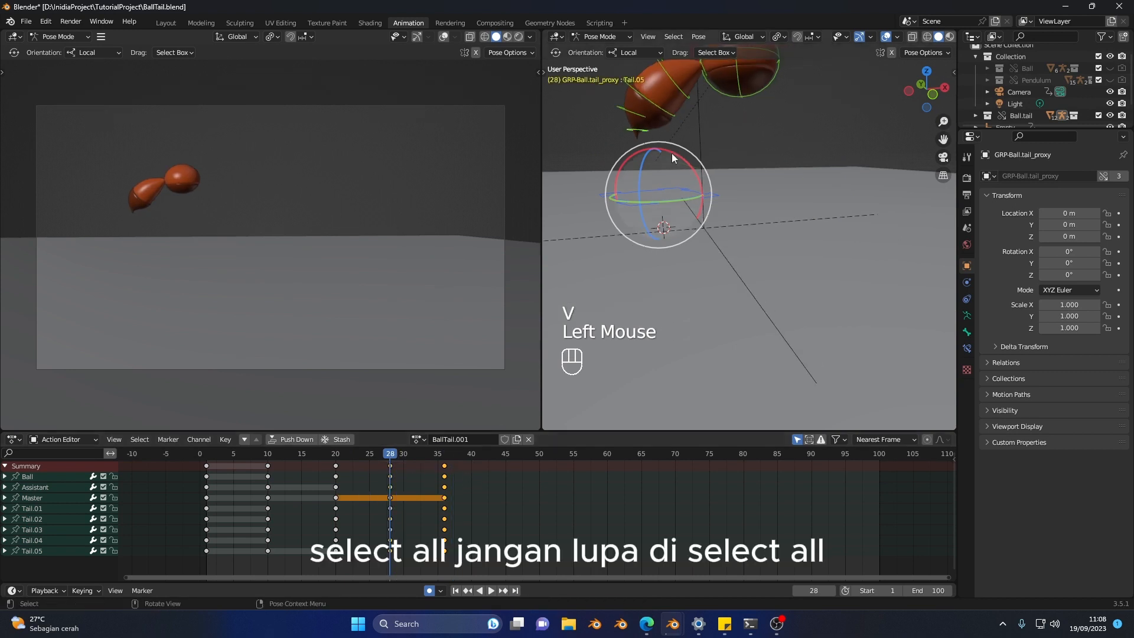
{"action": "middle_click_drag", "start_coordinate": [671, 153], "coordinate": [719, 151], "text": "shift"}
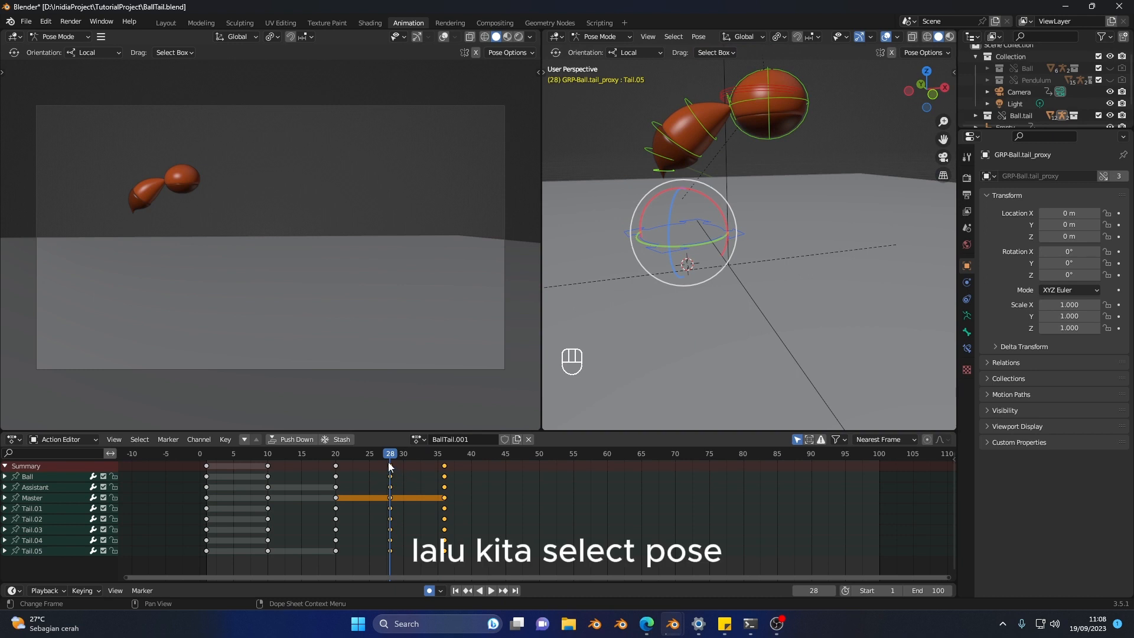
{"action": "key", "text": "b"}
{"action": "key", "text": "v"}
{"action": "key", "text": "b"}
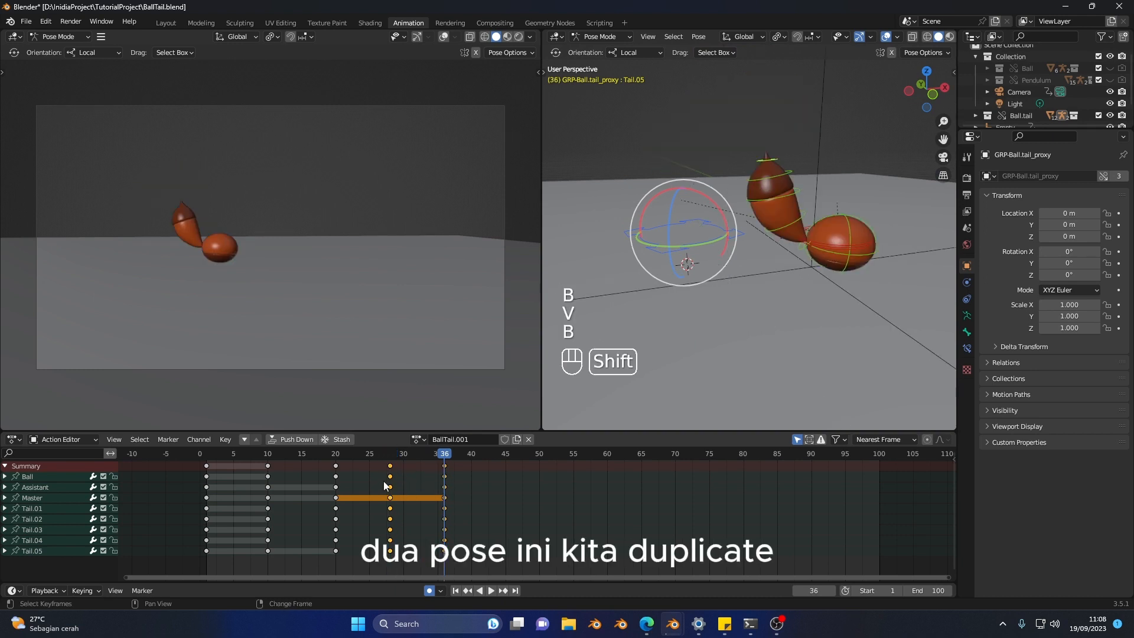
{"action": "key", "text": "shift+d"}
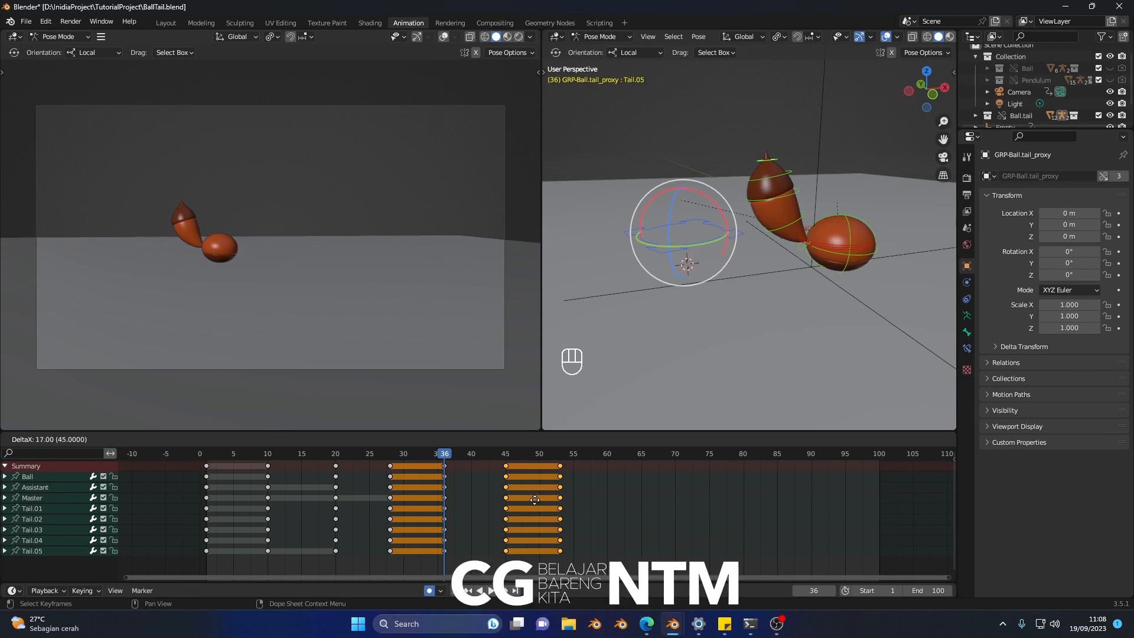
{"action": "left_click", "coordinate": [526, 501]}
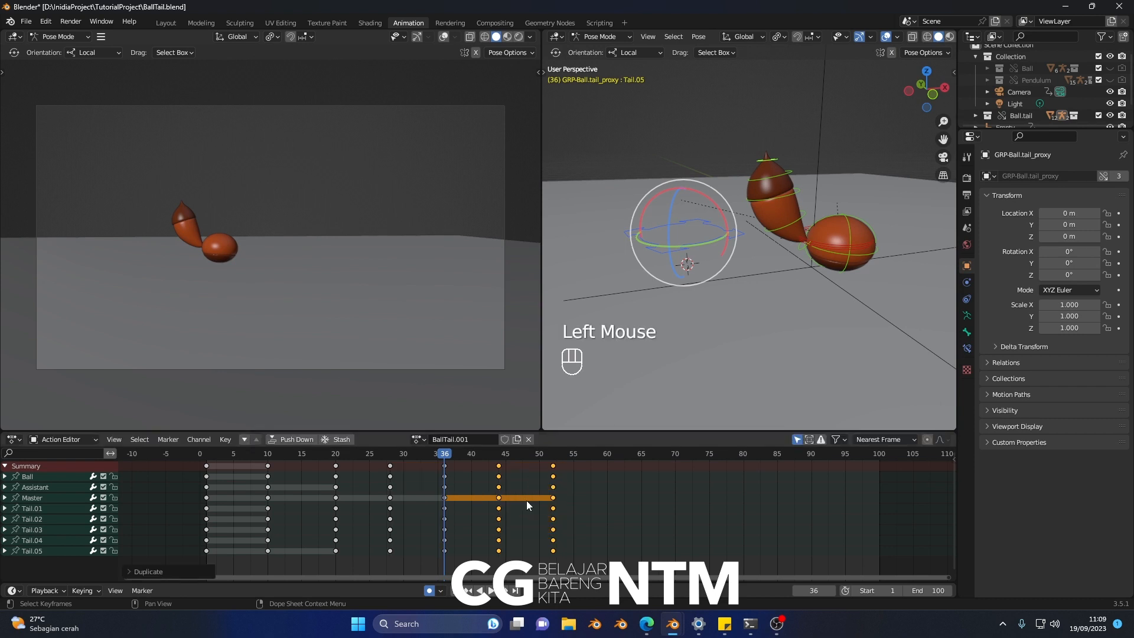
Step: Move the Assistant control forward along its local Z axis at frame 44 so the second jump travels ahead
{"action": "key", "text": "b"}
{"action": "key", "text": "v"}
{"action": "key", "text": "b"}
{"action": "key", "text": "b"}
{"action": "key", "text": "v"}
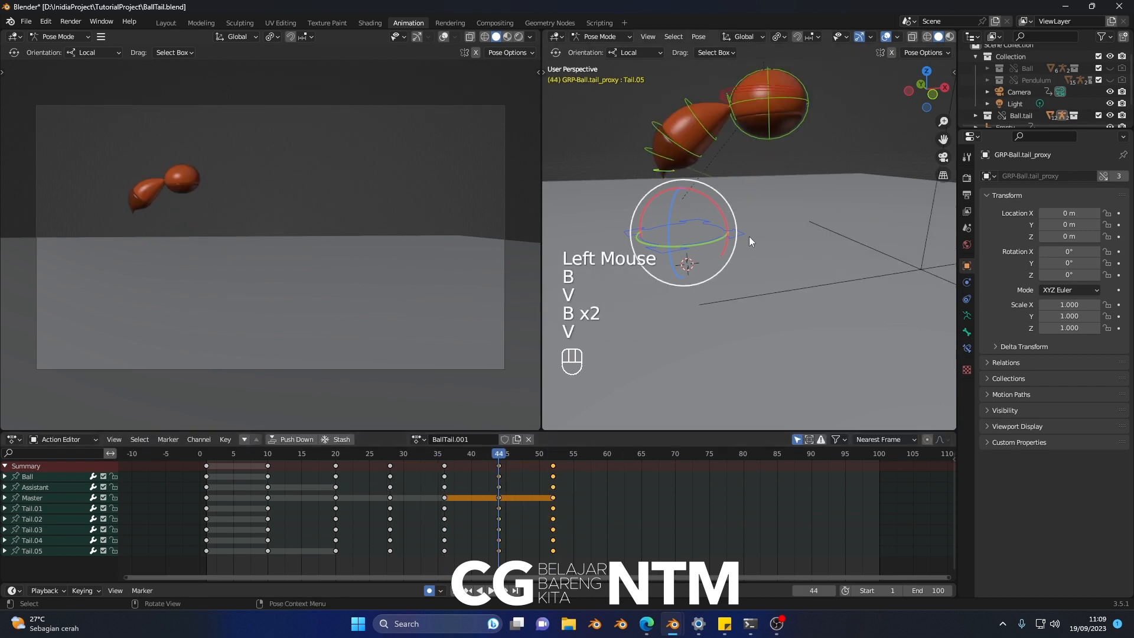
{"action": "left_click", "coordinate": [743, 84]}
{"action": "scroll", "coordinate": [775, 149], "scroll_direction": "down", "scroll_amount": 3}
{"action": "middle_click_drag", "start_coordinate": [775, 149], "coordinate": [808, 200]}
{"action": "key", "text": "shift+space"}
{"action": "key", "text": "shift+space"}
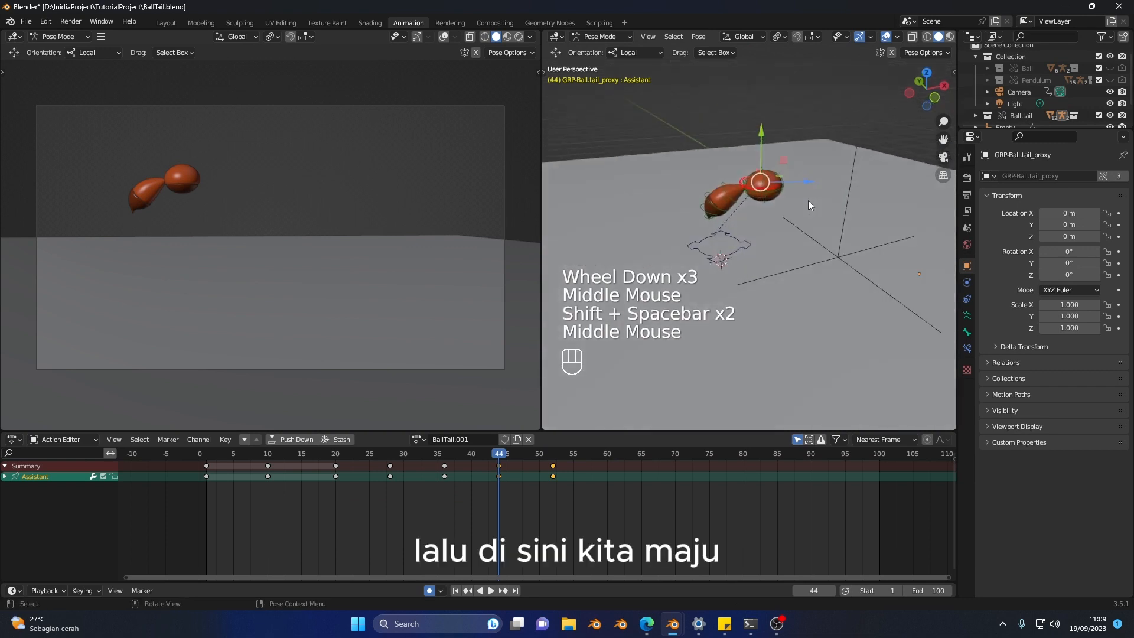
{"action": "key", "text": "v"}
{"action": "key", "text": "b"}
{"action": "left_click_drag", "start_coordinate": [803, 181], "coordinate": [933, 188]}
Step: Calculate the Assistant control's motion path with In Range display, Scene Frame Range and Heads bake location
{"action": "right_click", "coordinate": [821, 210]}
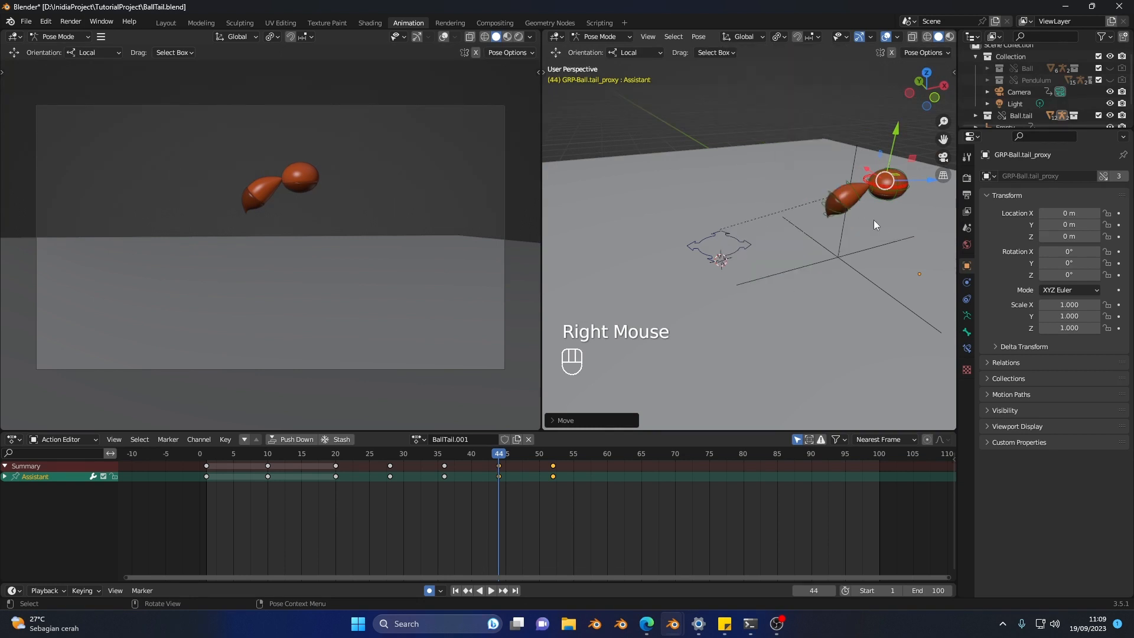
{"action": "middle_click_drag", "start_coordinate": [845, 258], "coordinate": [793, 229], "text": "shift"}
{"action": "right_click", "coordinate": [792, 229]}
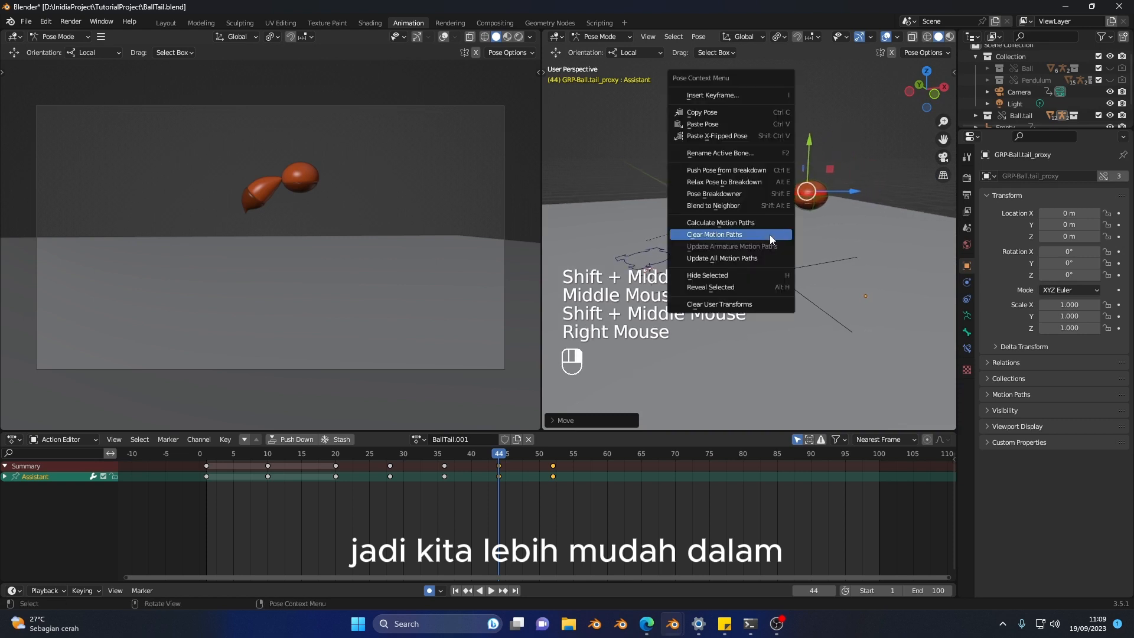
{"action": "left_click", "coordinate": [771, 225]}
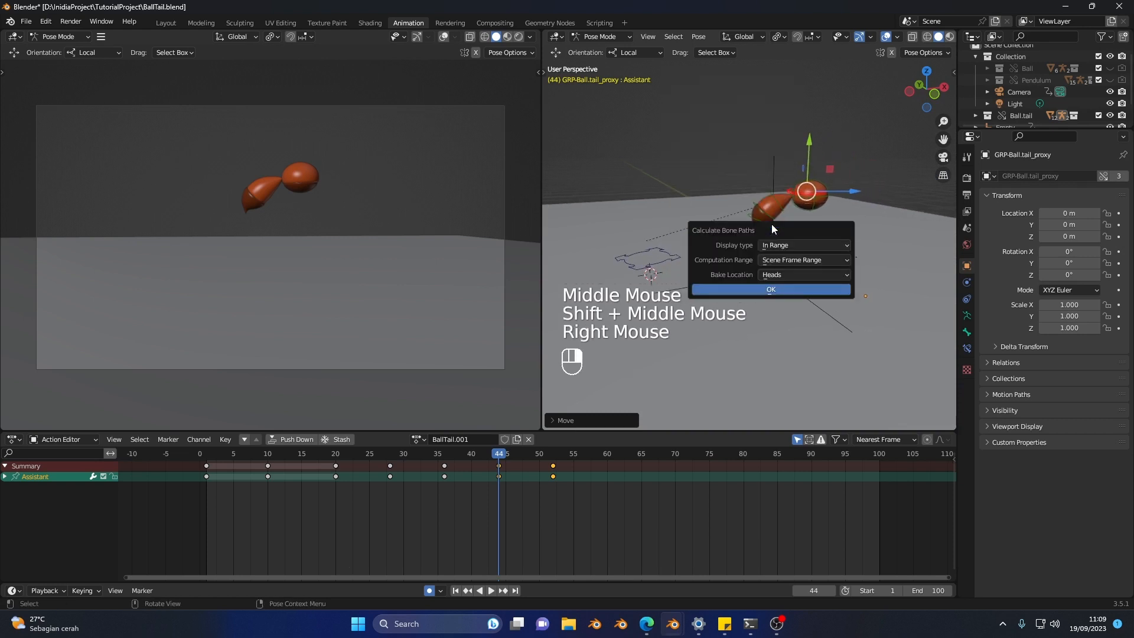
{"action": "left_click", "coordinate": [781, 288]}
Step: Move the Assistant control back about 0.27 m at frame 44 to tighten the second jump's arc
{"action": "middle_click_drag", "start_coordinate": [781, 287], "coordinate": [813, 272]}
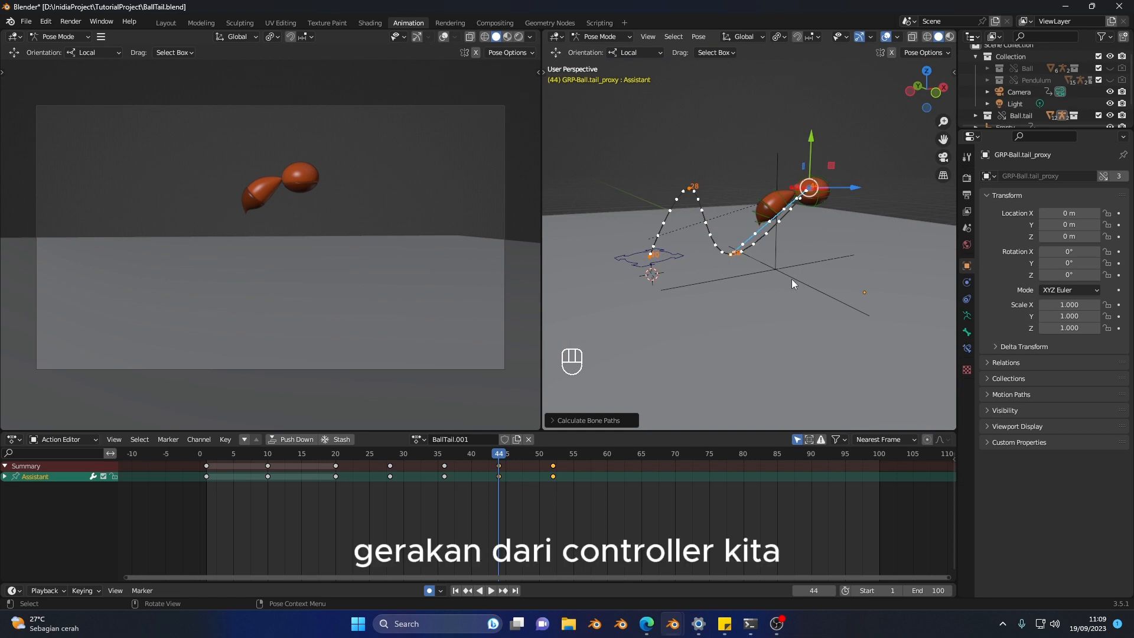
{"action": "middle_click_drag", "start_coordinate": [792, 279], "coordinate": [843, 193]}
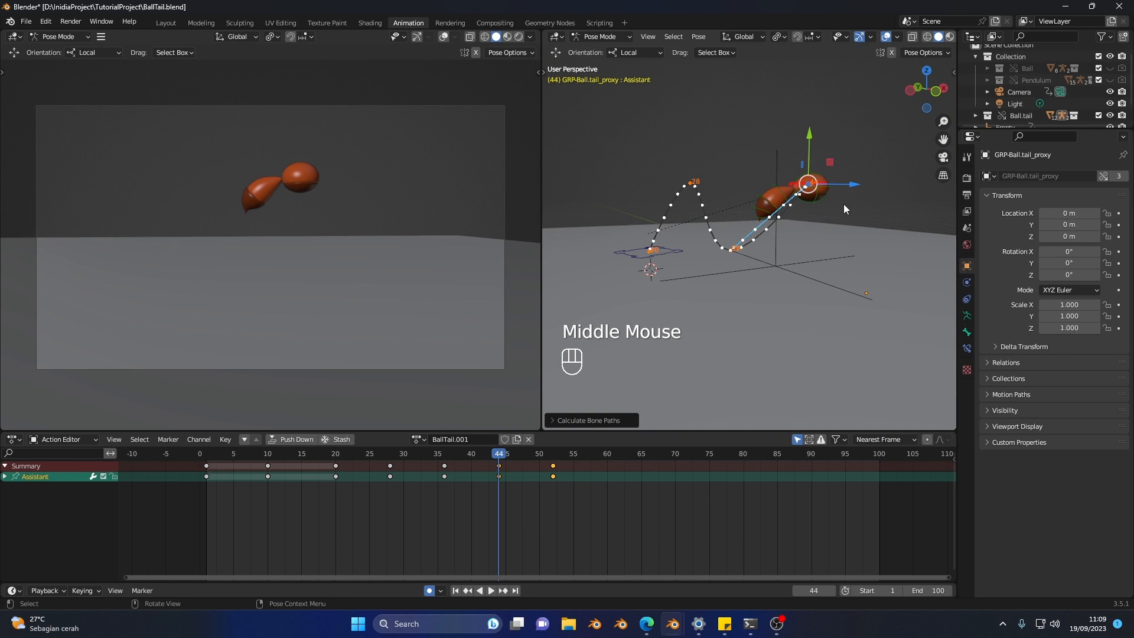
{"action": "key", "text": "v"}
{"action": "key", "text": "b"}
{"action": "left_click_drag", "start_coordinate": [851, 186], "coordinate": [817, 184]}
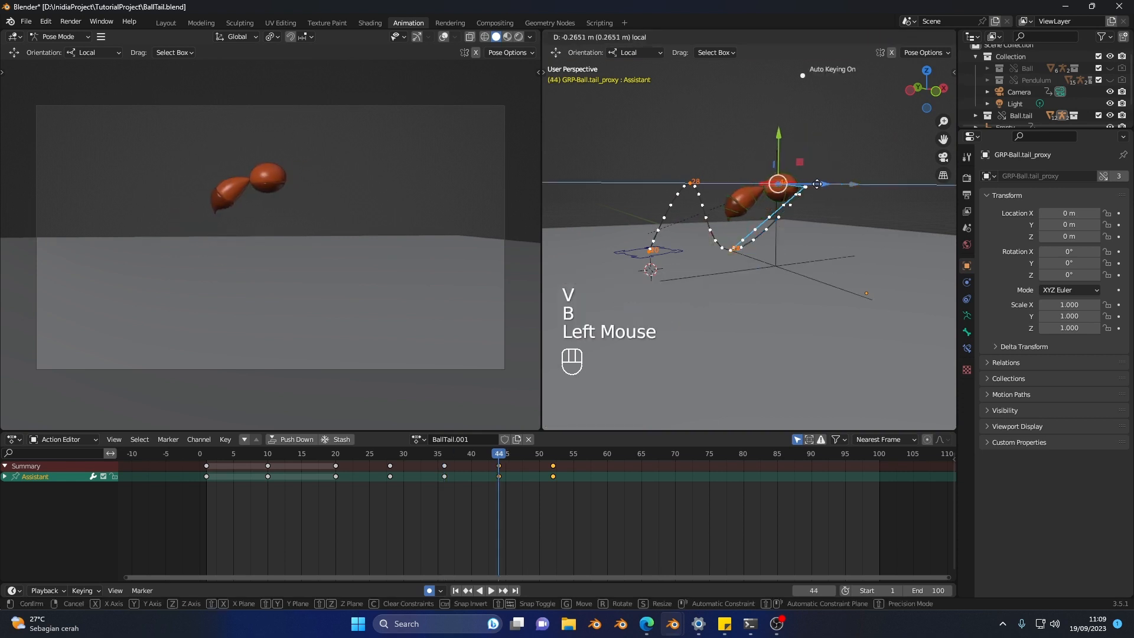
{"action": "left_click_drag", "start_coordinate": [825, 230], "coordinate": [826, 230]}
{"action": "mouse_move", "coordinate": [826, 231]}
{"action": "middle_mouse_down"}
{"action": "mouse_move", "coordinate": [778, 215]}
{"action": "mouse_move", "coordinate": [815, 249]}
{"action": "middle_mouse_up"}
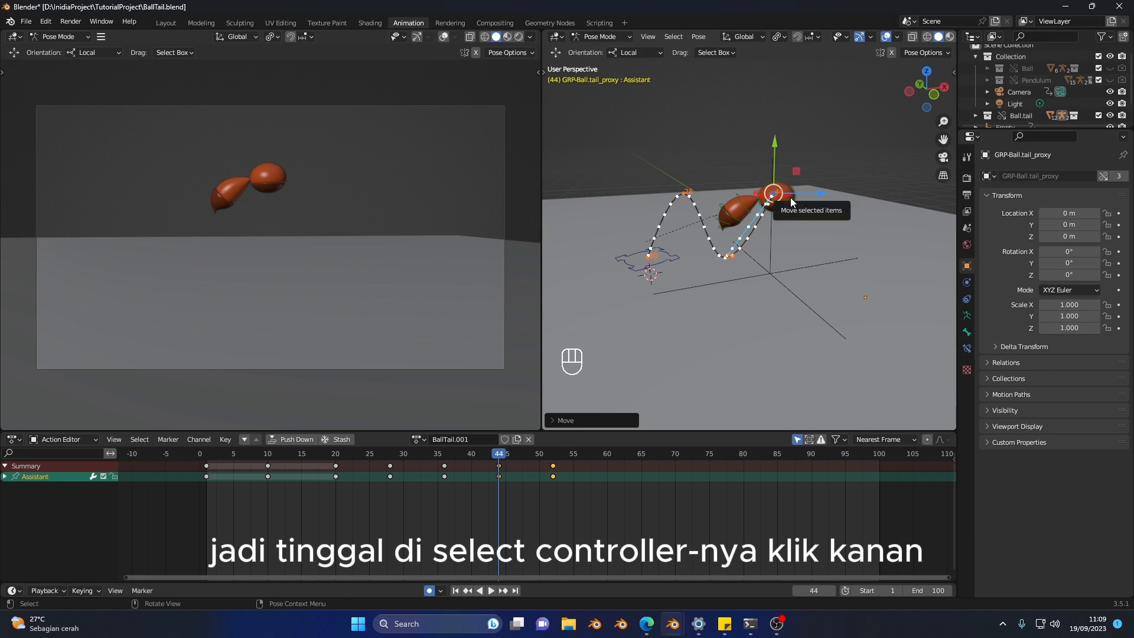
{"action": "right_click", "coordinate": [789, 264]}
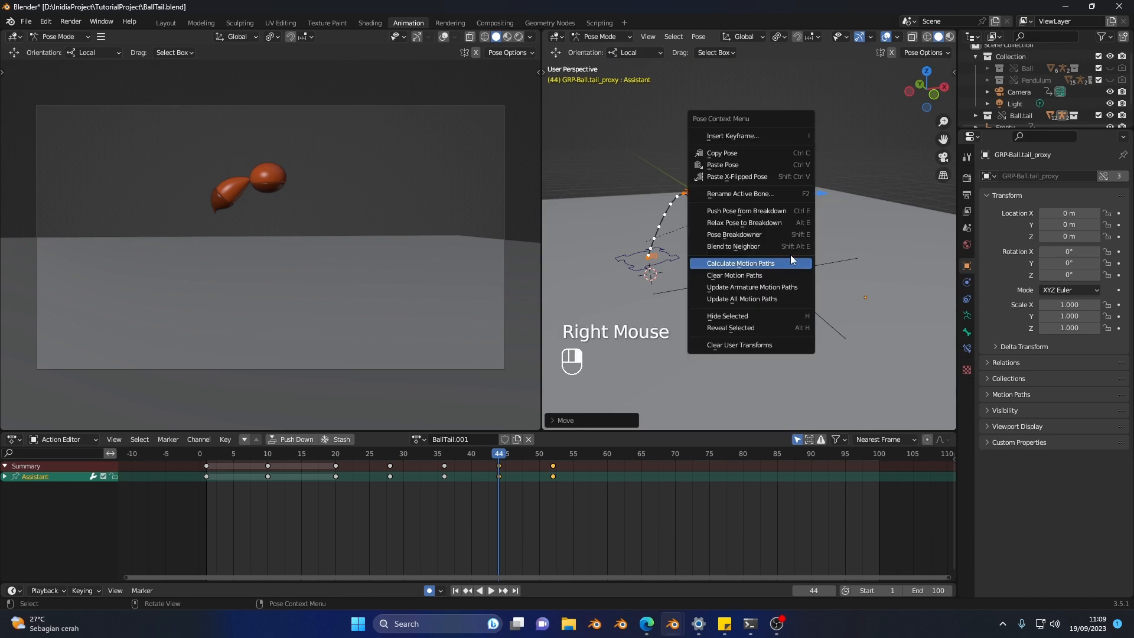
{"action": "left_click", "coordinate": [776, 264]}
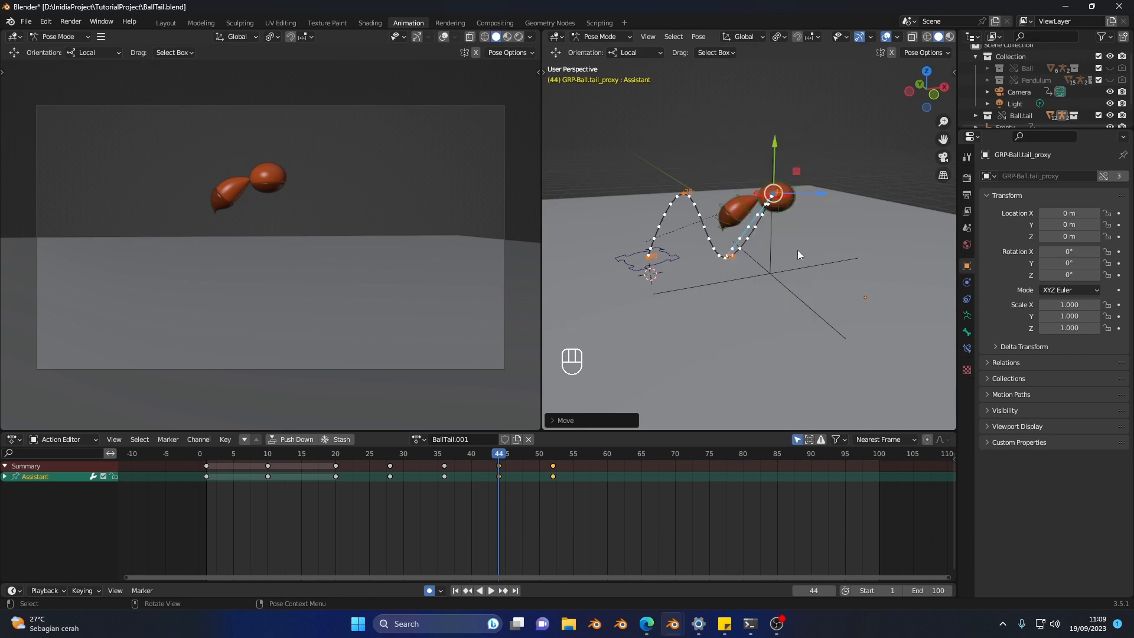
Step: Move the Assistant control forward at frame 52 so the second landing lies beyond the frame 44 peak
{"action": "key", "text": "v"}
{"action": "key", "text": "b"}
{"action": "key", "text": "b"}
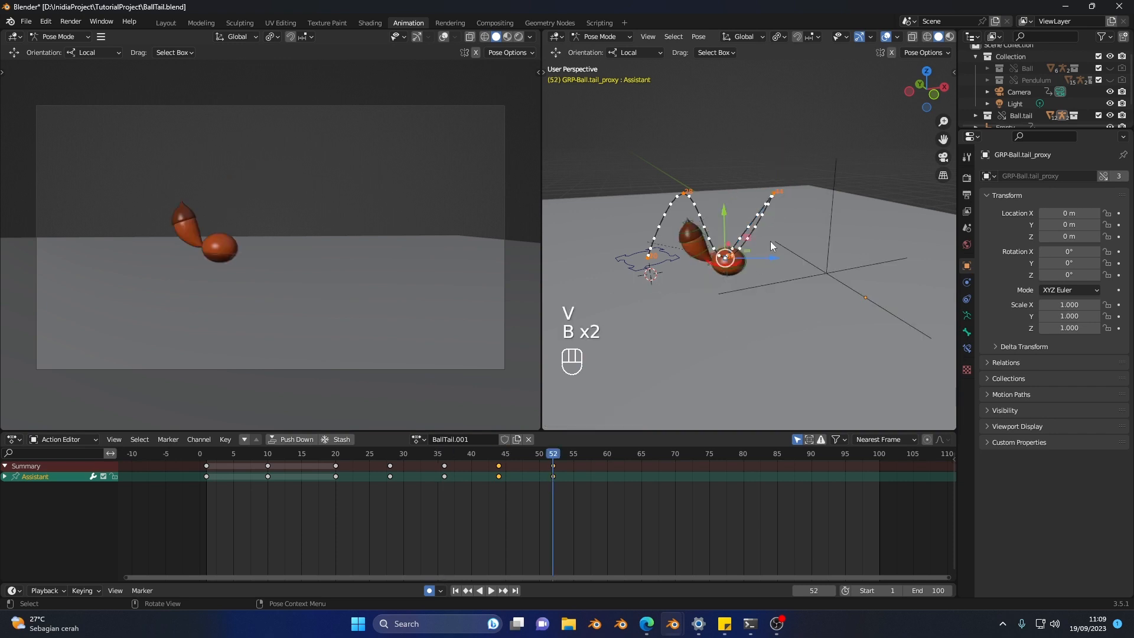
{"action": "left_click_drag", "start_coordinate": [767, 260], "coordinate": [849, 254]}
{"action": "mouse_move", "coordinate": [849, 254]}
{"action": "middle_mouse_down"}
{"action": "mouse_move", "coordinate": [722, 284]}
{"action": "mouse_move", "coordinate": [813, 247]}
{"action": "mouse_move", "coordinate": [774, 245]}
{"action": "mouse_move", "coordinate": [775, 231]}
{"action": "middle_mouse_up"}
Step: Lower the Assistant control slightly at frame 44 so the second jump peaks below the first, and check the neighbouring poses
{"action": "key", "text": "v"}
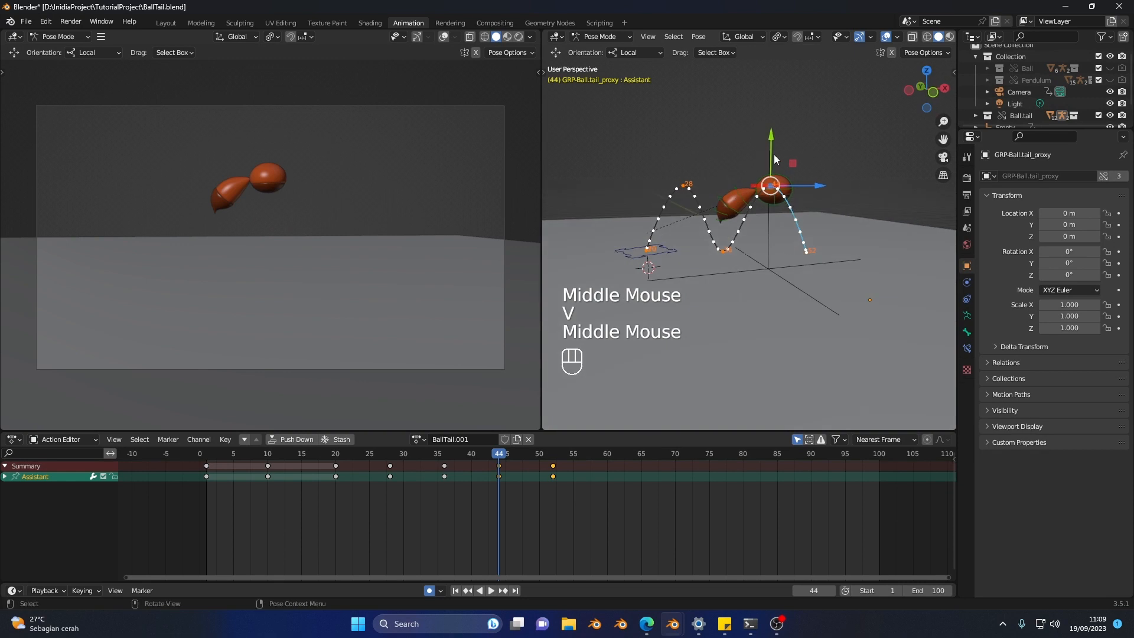
{"action": "left_click_drag", "start_coordinate": [771, 142], "coordinate": [773, 154]}
{"action": "scroll", "coordinate": [810, 248], "scroll_direction": "down", "scroll_amount": 1}
{"action": "middle_click_drag", "start_coordinate": [810, 248], "coordinate": [813, 248]}
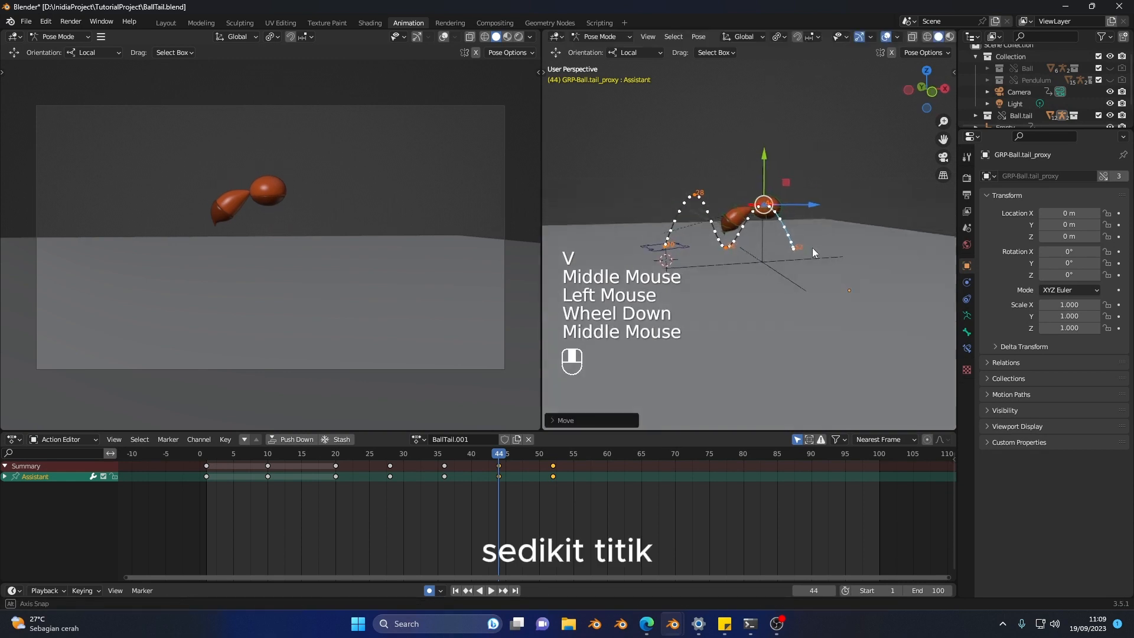
{"action": "key", "text": "v"}
{"action": "key", "text": "v"}
{"action": "key", "text": "b"}
{"action": "key", "text": "b"}
{"action": "key", "text": "b"}
Step: Duplicate all rig controls' keys at frames 44 and 52 and place the copies at frames 60 and 68
{"action": "key", "text": "a"}
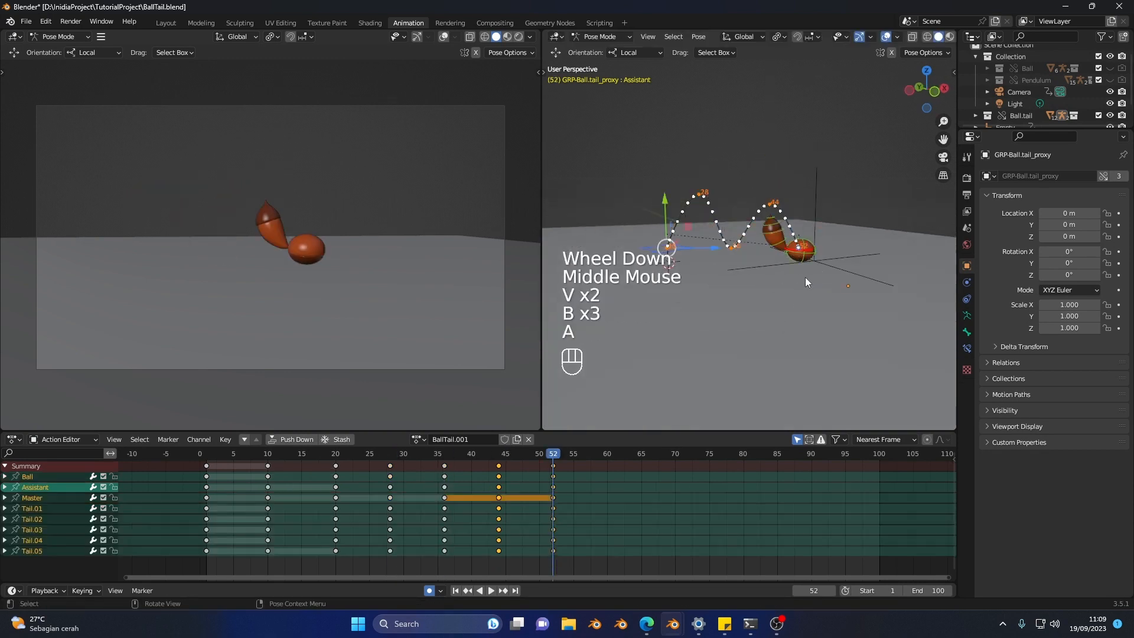
{"action": "left_click_drag", "start_coordinate": [577, 471], "coordinate": [493, 462]}
{"action": "key", "text": "shift+d"}
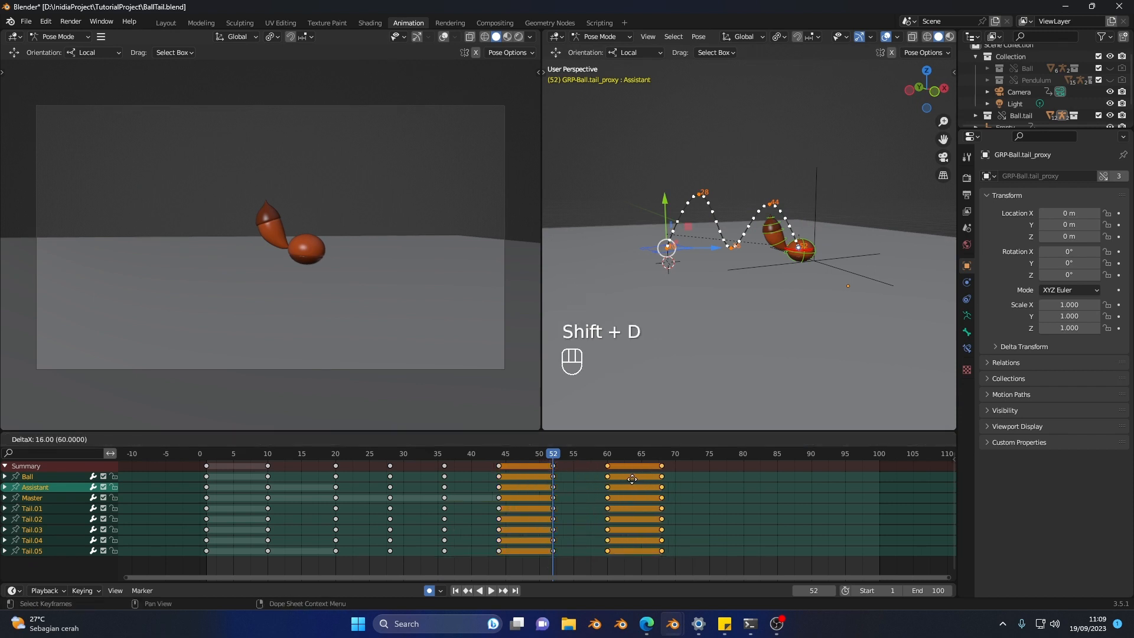
{"action": "left_click", "coordinate": [632, 479]}
Step: Step through the key poses from the first jump to the duplicated keys to review the three bounces
{"action": "key", "text": "b"}
{"action": "key", "text": "b"}
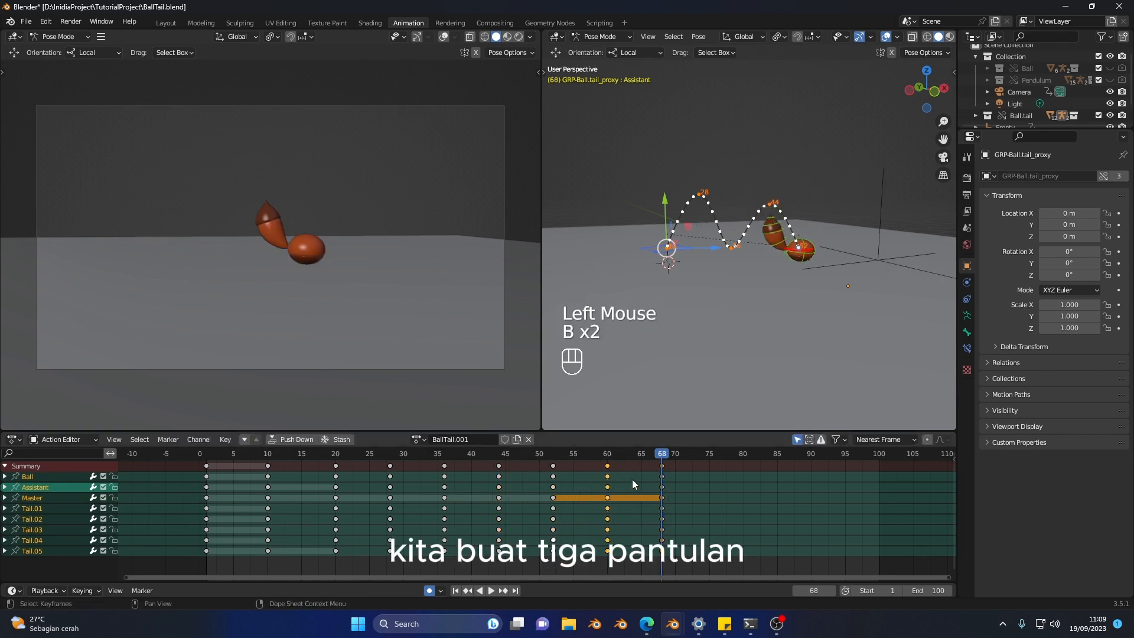
{"action": "key", "text": "v"}
{"action": "key", "text": "v"}
{"action": "key", "text": "v"}
{"action": "key", "text": "v"}
{"action": "key", "text": "v"}
{"action": "key", "text": "v"}
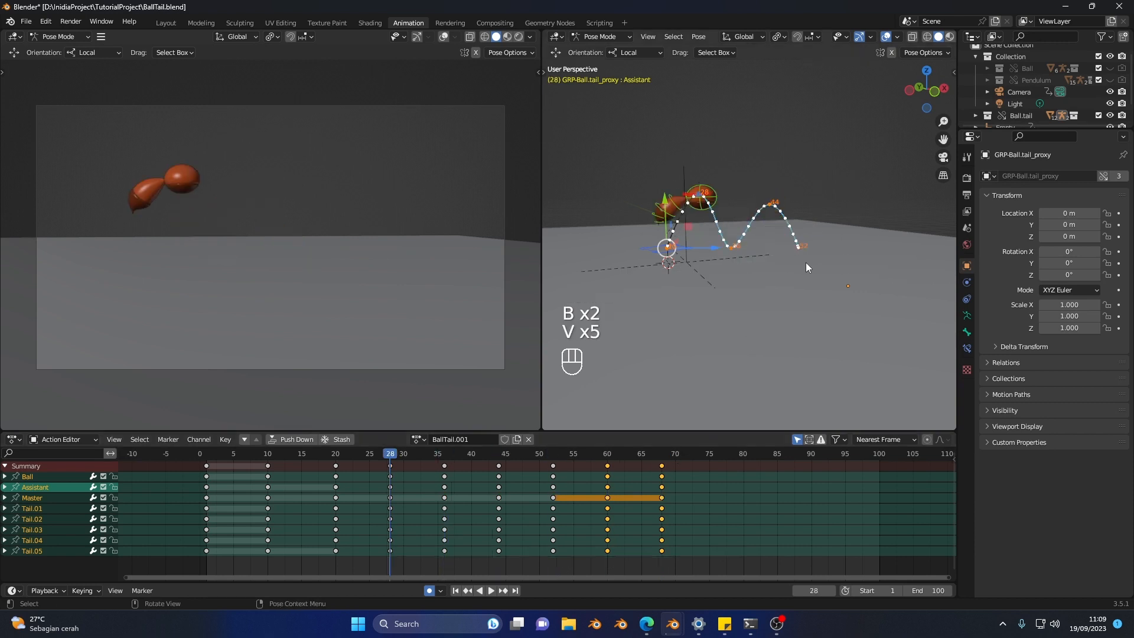
{"action": "key", "text": "b"}
{"action": "key", "text": "b"}
Step: Move the Assistant control forward and lower it at frame 60 to form a smaller third jump peak
{"action": "key", "text": "b"}
{"action": "key", "text": "b"}
{"action": "scroll", "coordinate": [806, 263], "scroll_direction": "up", "scroll_amount": 2}
{"action": "middle_click_drag", "start_coordinate": [806, 263], "coordinate": [742, 278], "text": "shift"}
{"action": "key", "text": "b"}
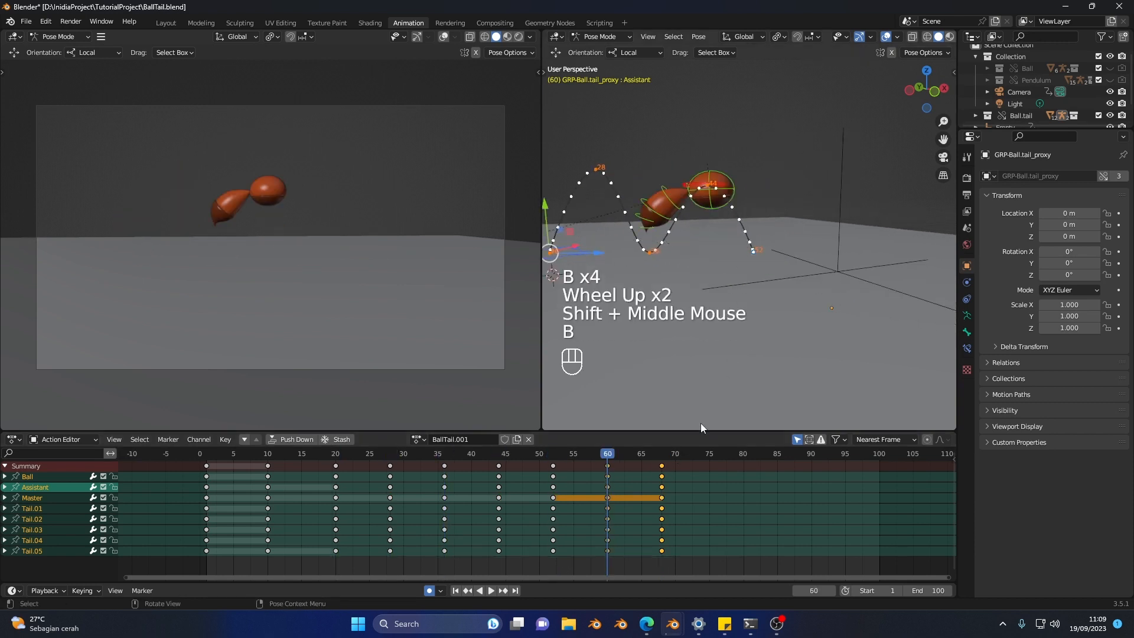
{"action": "left_click", "coordinate": [694, 186]}
{"action": "left_click_drag", "start_coordinate": [744, 187], "coordinate": [787, 155]}
Step: Move the Assistant control forward at frame 68 for the third landing, and pull it back about 0.12 m
{"action": "key", "text": "v"}
{"action": "key", "text": "b"}
{"action": "key", "text": "b"}
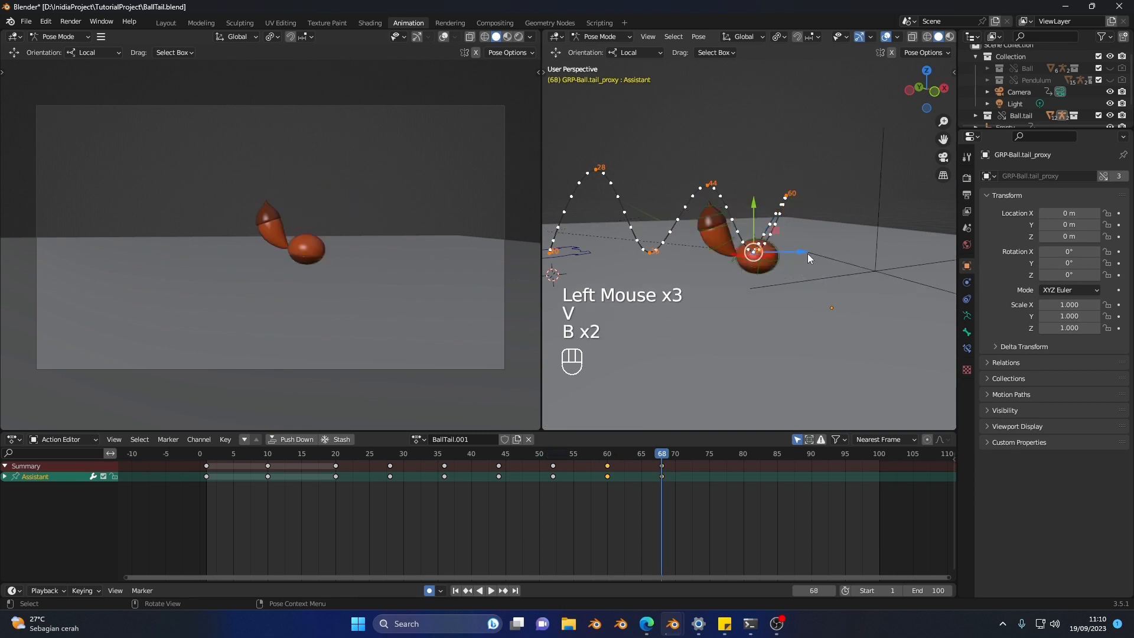
{"action": "left_click_drag", "start_coordinate": [807, 253], "coordinate": [890, 255]}
{"action": "middle_click_drag", "start_coordinate": [870, 255], "coordinate": [860, 252]}
{"action": "key", "text": "v"}
{"action": "key", "text": "b"}
{"action": "left_click_drag", "start_coordinate": [882, 253], "coordinate": [859, 243]}
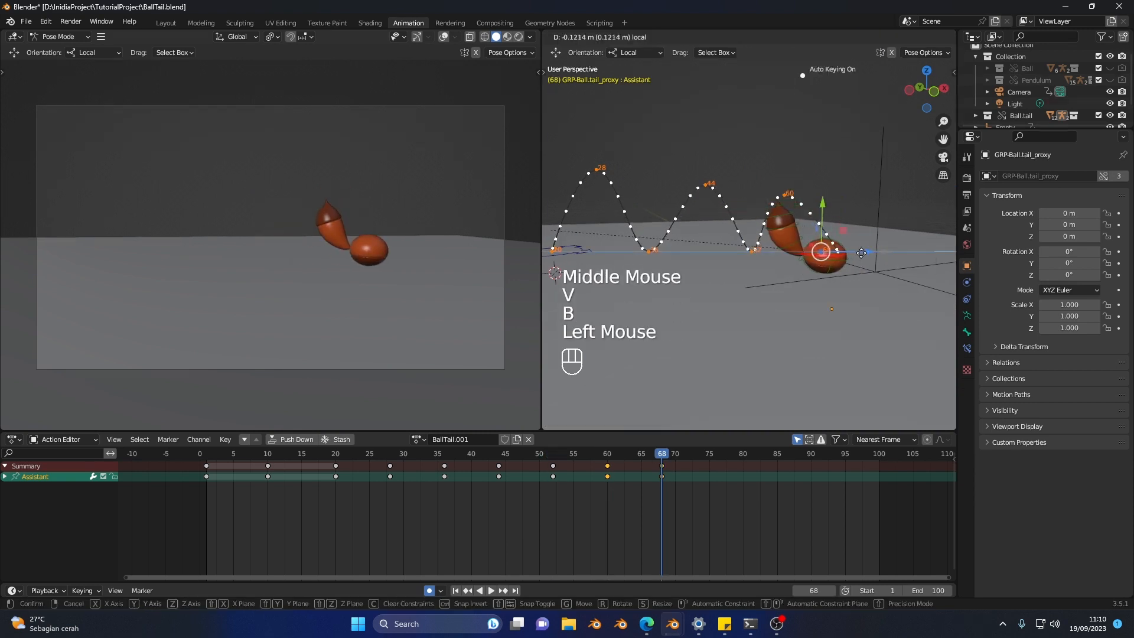
{"action": "middle_click_drag", "start_coordinate": [859, 243], "coordinate": [854, 262]}
Step: Lower the Assistant control slightly at frame 60 and shift it forward about 0.05 m to refine the third arc
{"action": "key", "text": "v"}
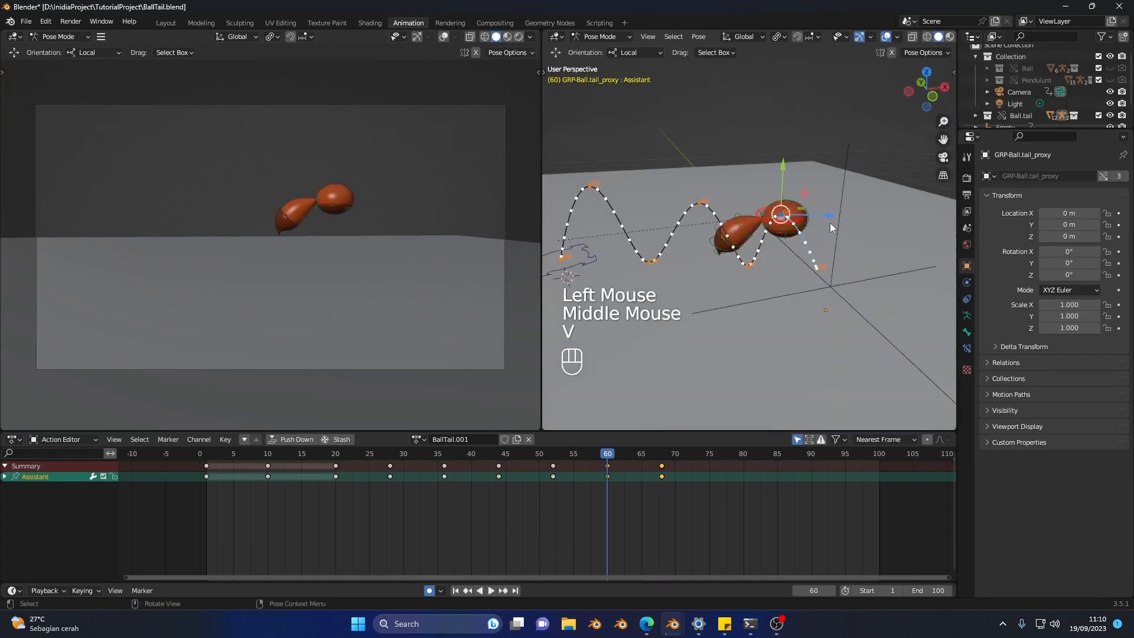
{"action": "left_click_drag", "start_coordinate": [785, 163], "coordinate": [786, 170]}
{"action": "left_click", "coordinate": [815, 215]}
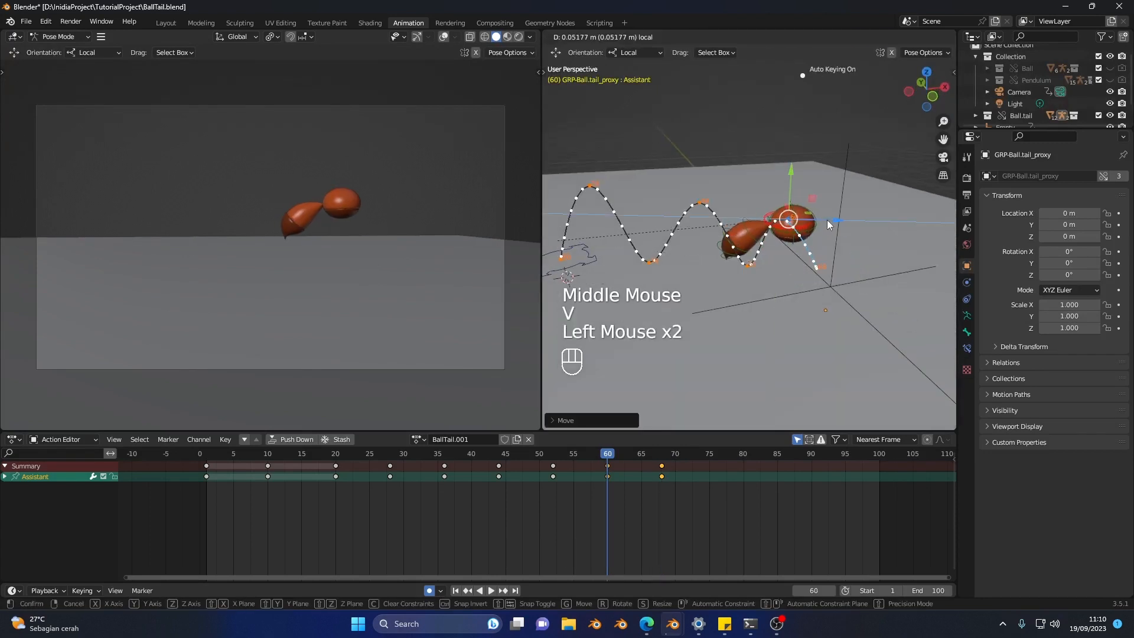
{"action": "scroll", "coordinate": [826, 243], "scroll_direction": "down", "scroll_amount": 2}
{"action": "middle_click_drag", "start_coordinate": [825, 263], "coordinate": [843, 246]}
Step: Step back to frame 20 and forward to frame 52 to check the Assistant's key poses against its motion path
{"action": "key", "text": "v"}
{"action": "key", "text": "v"}
{"action": "key", "text": "v"}
{"action": "key", "text": "v"}
{"action": "key", "text": "v"}
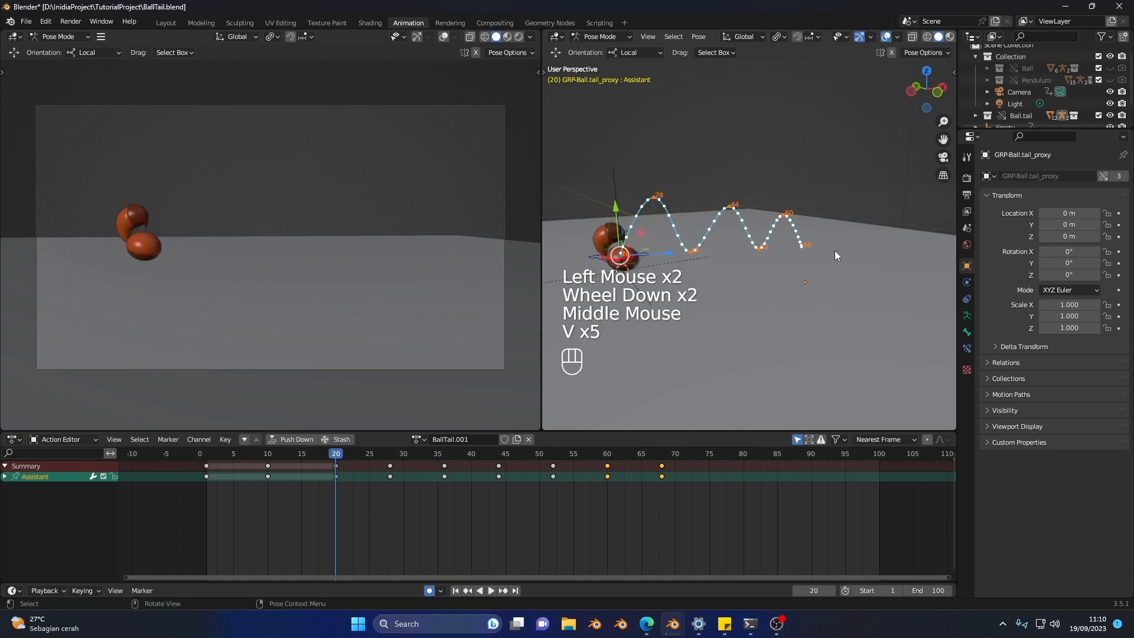
{"action": "key", "text": "b"}
{"action": "key", "text": "b"}
{"action": "key", "text": "b"}
{"action": "key", "text": "b"}
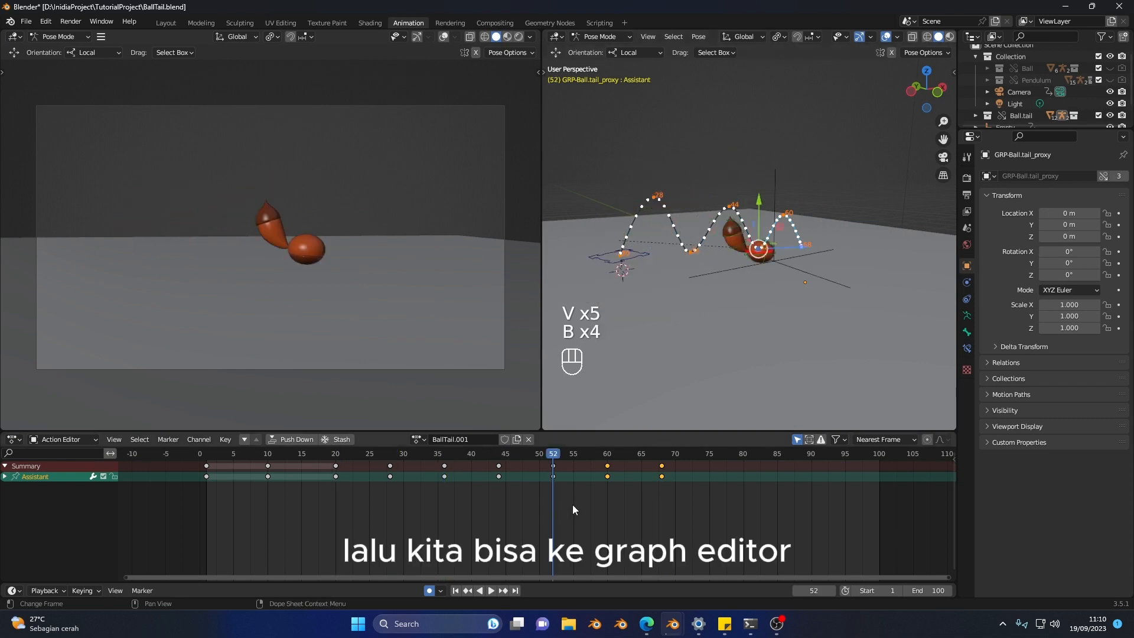
Step: Switch the Action Editor to the Graph Editor and show only the Assistant control's Y Location curve
{"action": "key", "text": "ctrl+Tab"}
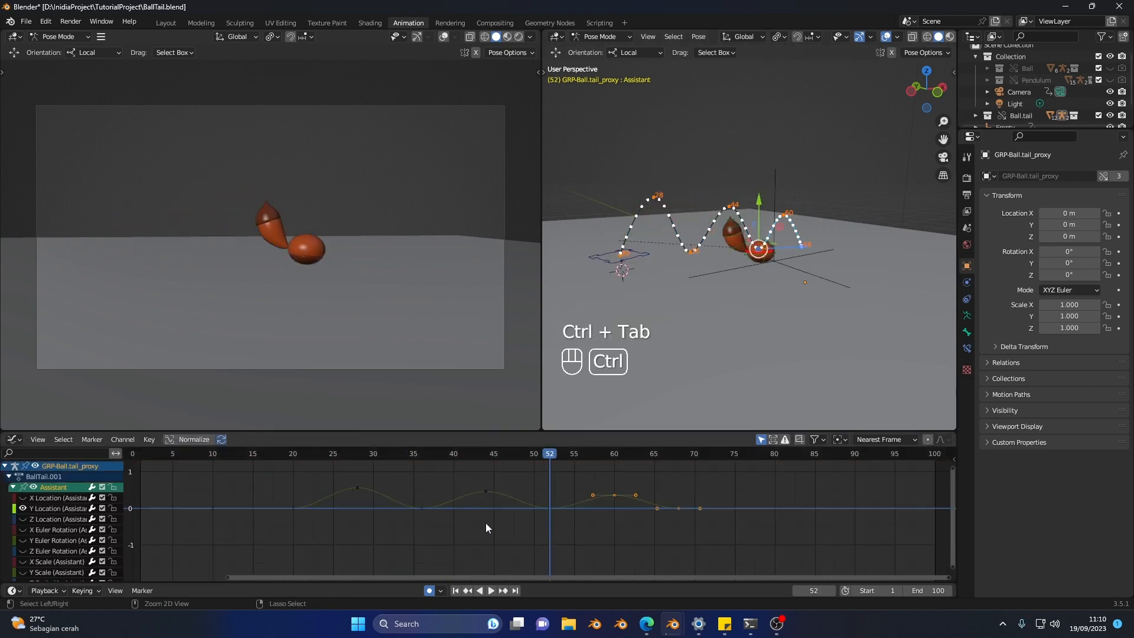
{"action": "left_click", "coordinate": [32, 488]}
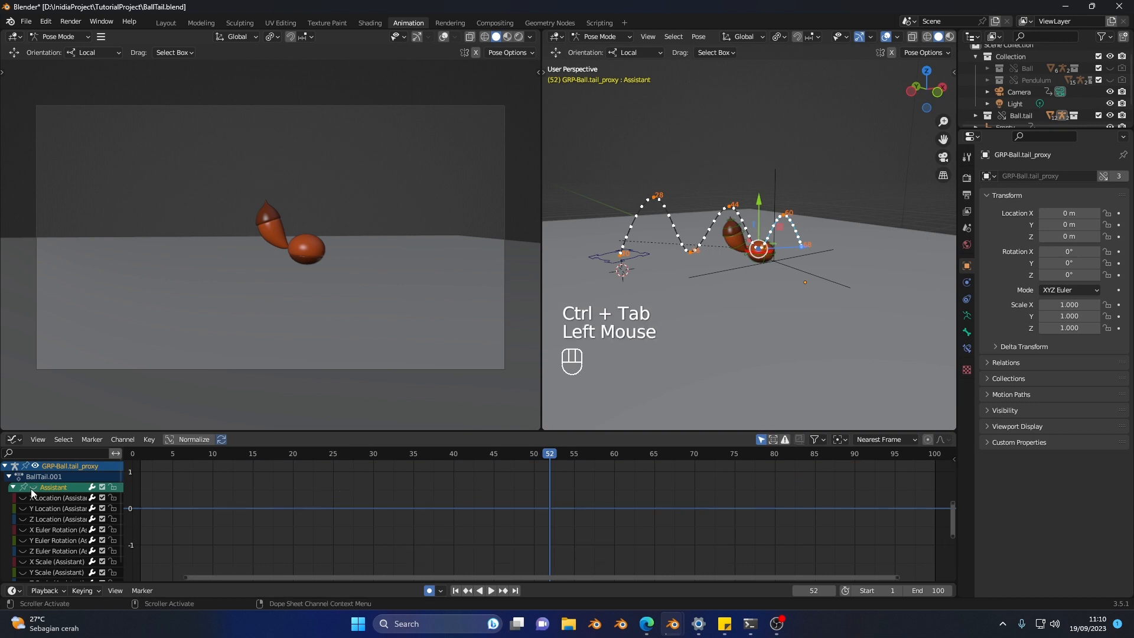
{"action": "left_click", "coordinate": [32, 488]}
{"action": "left_click", "coordinate": [32, 488]}
{"action": "left_click", "coordinate": [24, 508]}
{"action": "left_click", "coordinate": [25, 508]}
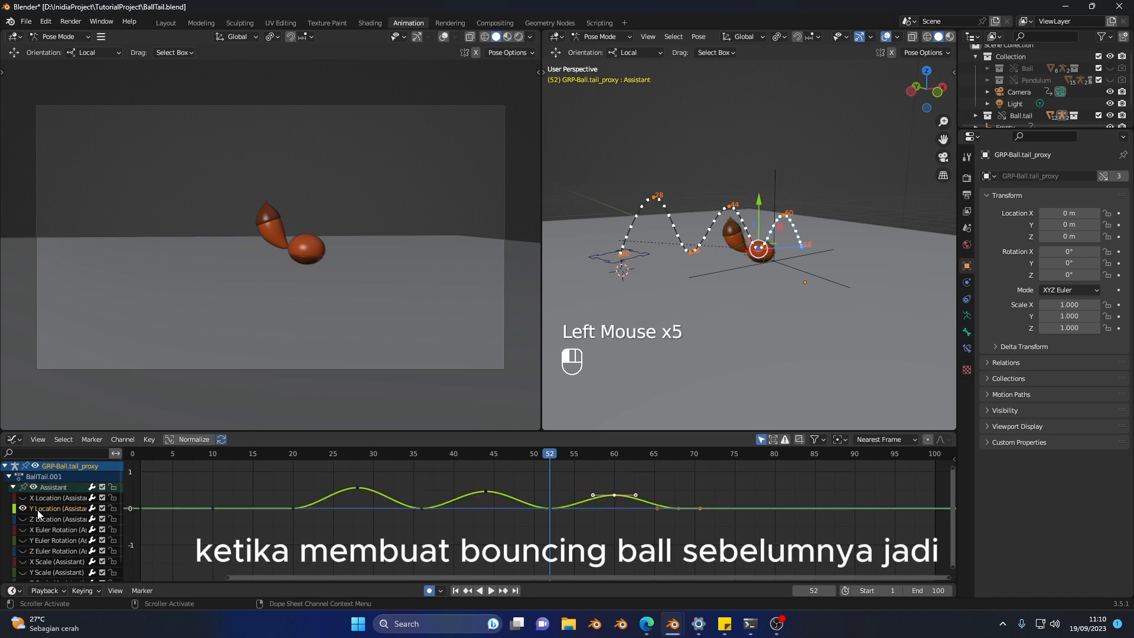
Step: Set the handle type of the ground-contact keyframes on the Assistant's Y Location curve to Vector
{"action": "left_click", "coordinate": [289, 530]}
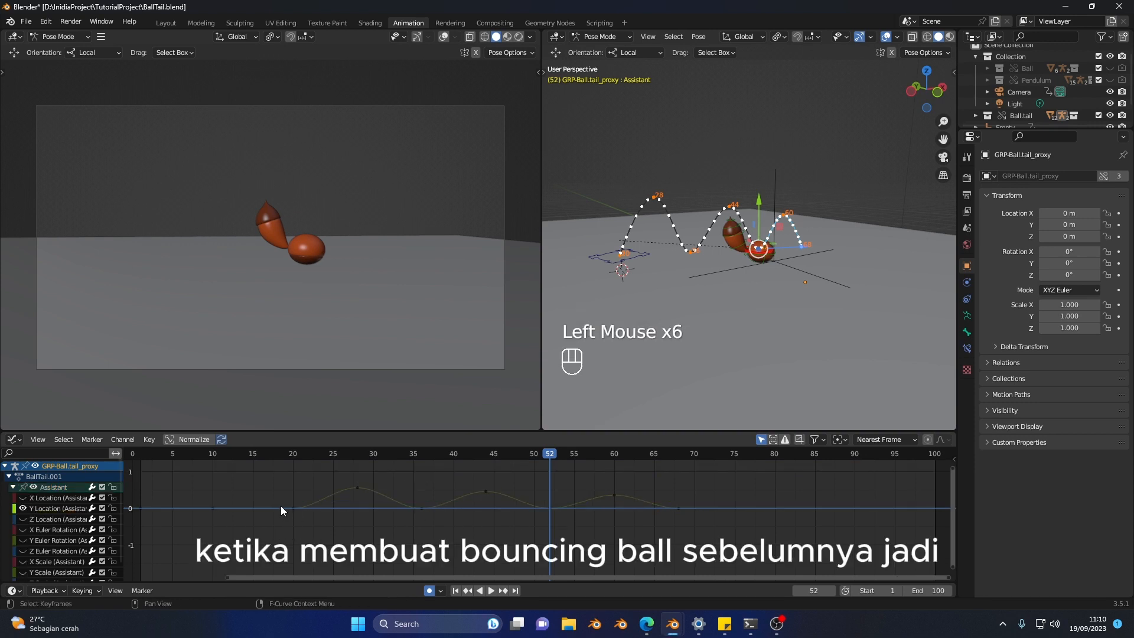
{"action": "scroll", "coordinate": [349, 502], "scroll_direction": "down", "scroll_amount": 2}
{"action": "scroll", "coordinate": [765, 275], "scroll_direction": "up", "scroll_amount": 3}
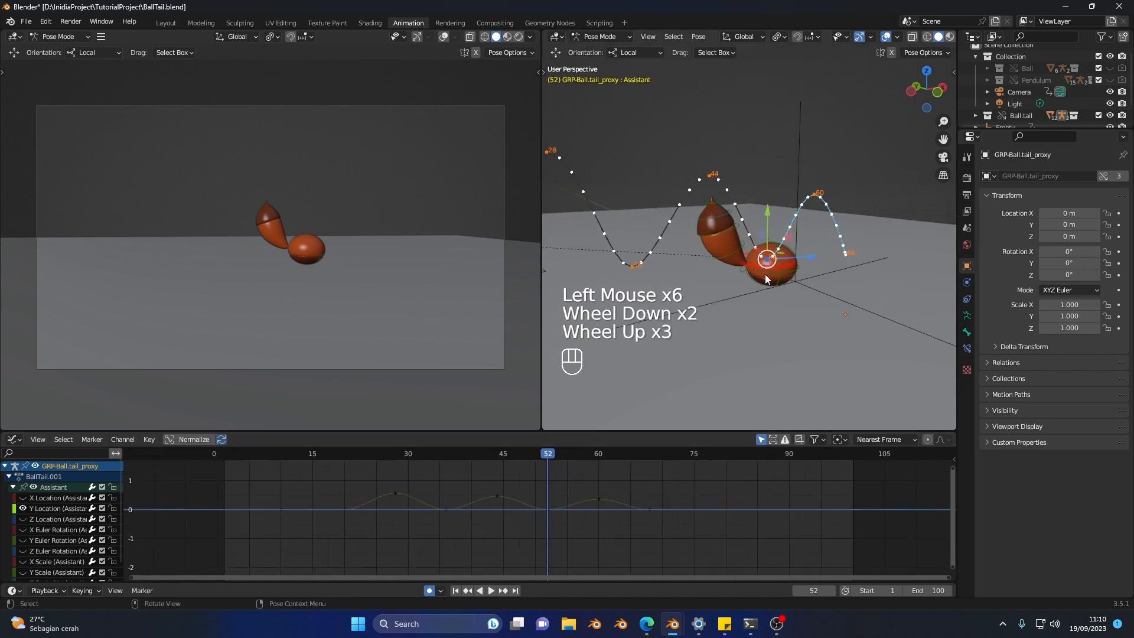
{"action": "scroll", "coordinate": [767, 271], "scroll_direction": "down", "scroll_amount": 2}
{"action": "middle_click_drag", "start_coordinate": [735, 282], "coordinate": [658, 250], "text": "shift"}
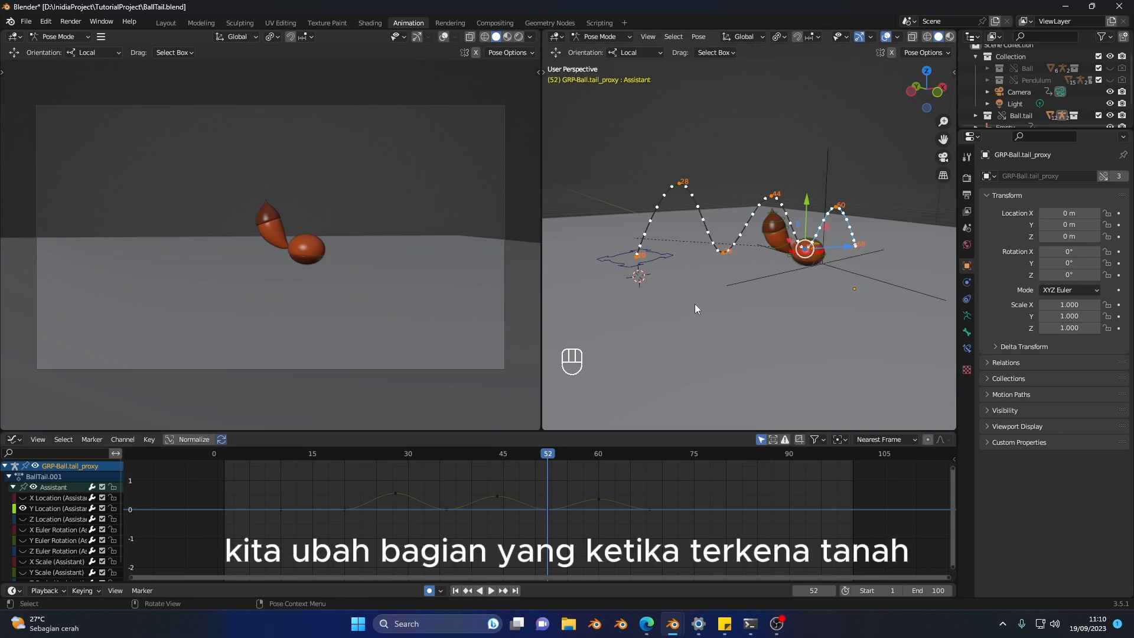
{"action": "scroll", "coordinate": [724, 263], "scroll_direction": "up", "scroll_amount": 1}
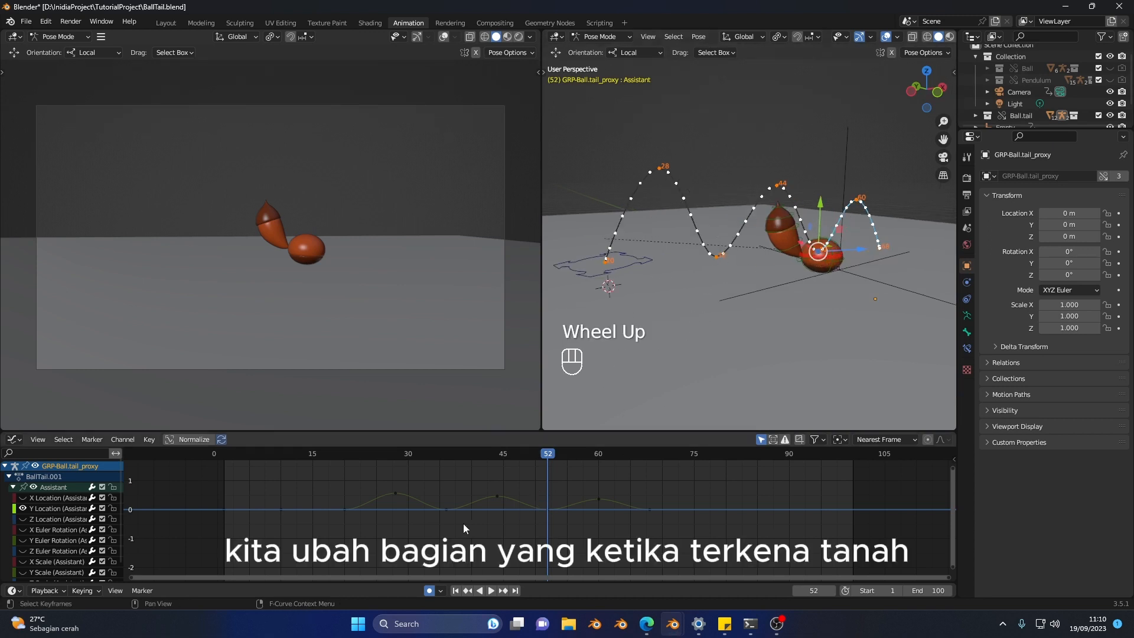
{"action": "left_click_drag", "start_coordinate": [332, 503], "coordinate": [357, 512]}
{"action": "left_click_drag", "start_coordinate": [515, 522], "coordinate": [658, 530]}
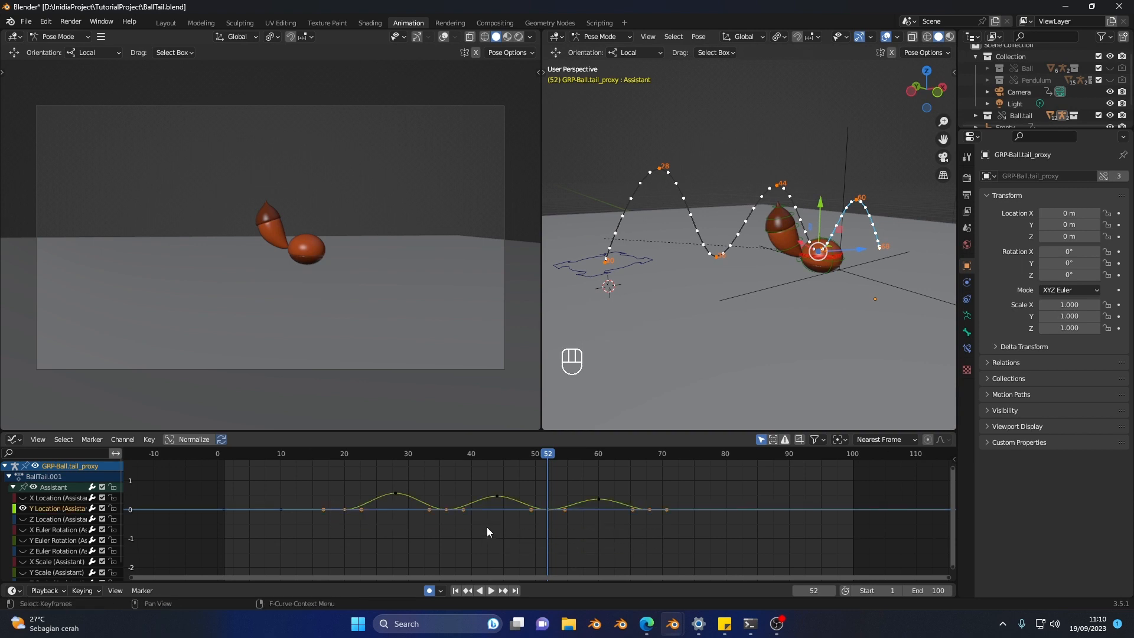
{"action": "right_click", "coordinate": [485, 527]}
{"action": "mouse_move", "coordinate": [461, 502]}
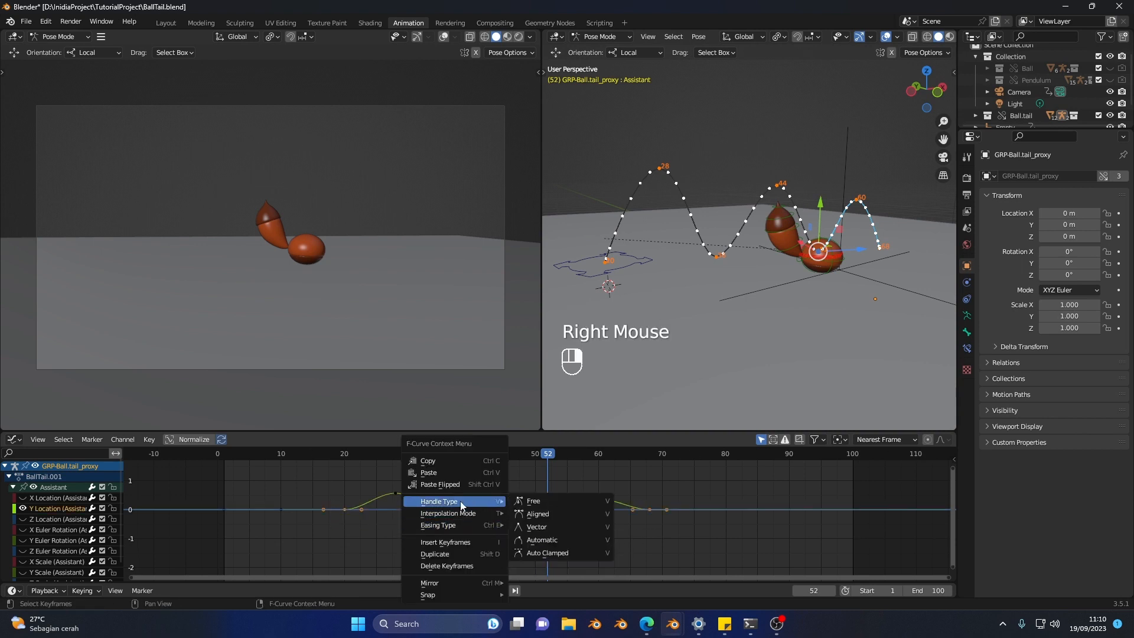
{"action": "left_click", "coordinate": [554, 527]}
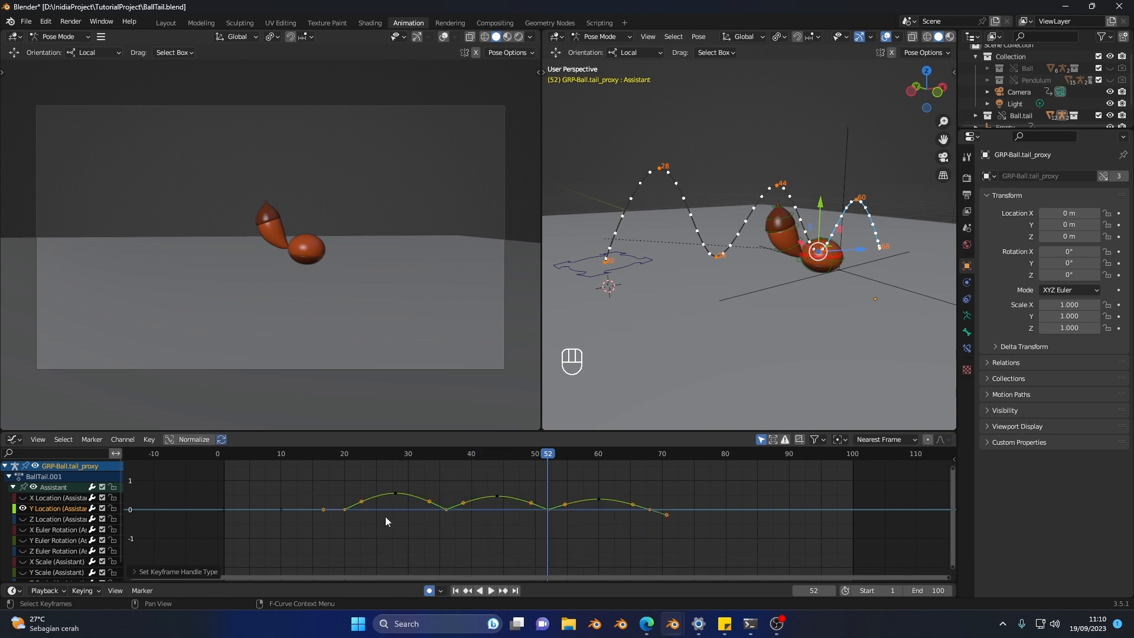
Step: Update all motion paths and play the animation to check the sharpened bounces
{"action": "right_click", "coordinate": [749, 285]}
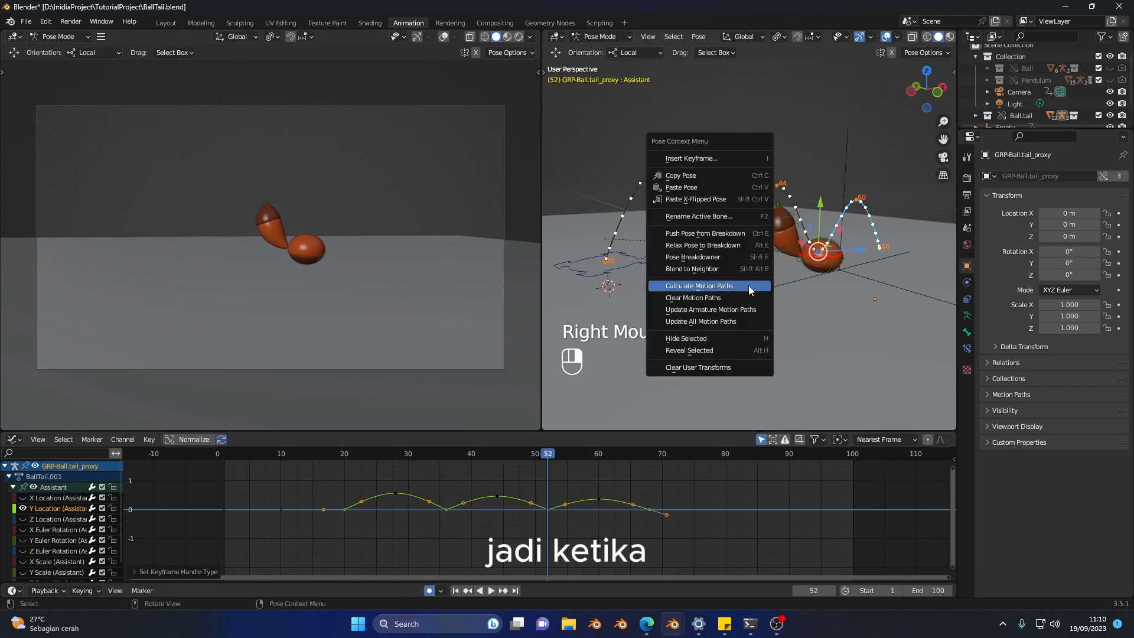
{"action": "left_click", "coordinate": [739, 320]}
{"action": "middle_click_drag", "start_coordinate": [747, 244], "coordinate": [699, 267]}
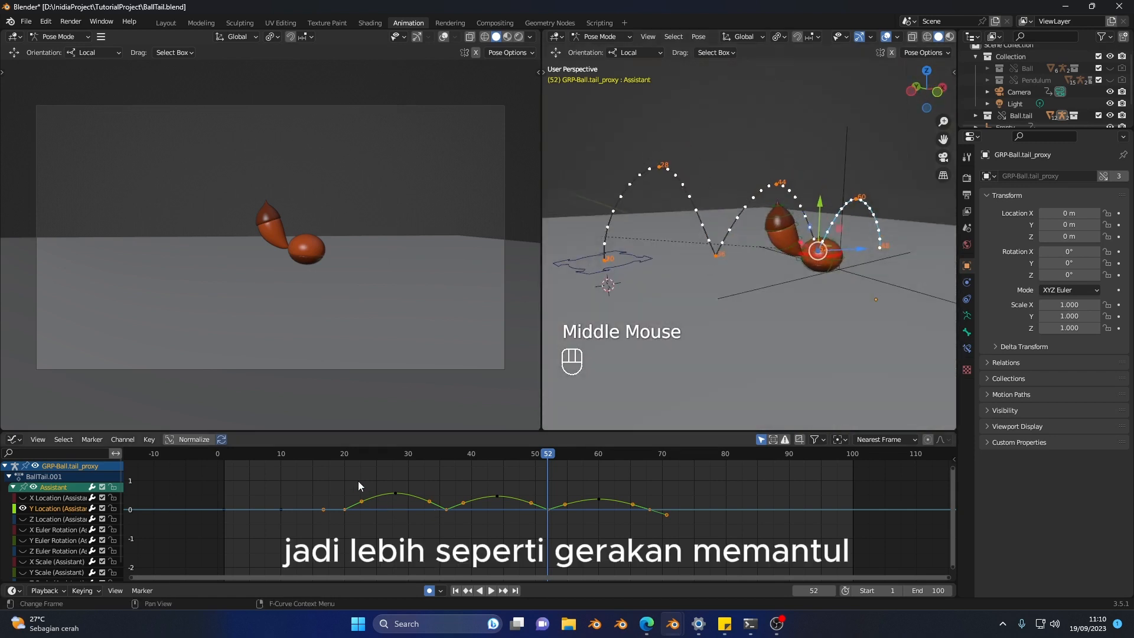
{"action": "left_click", "coordinate": [316, 452]}
{"action": "key", "text": "space"}
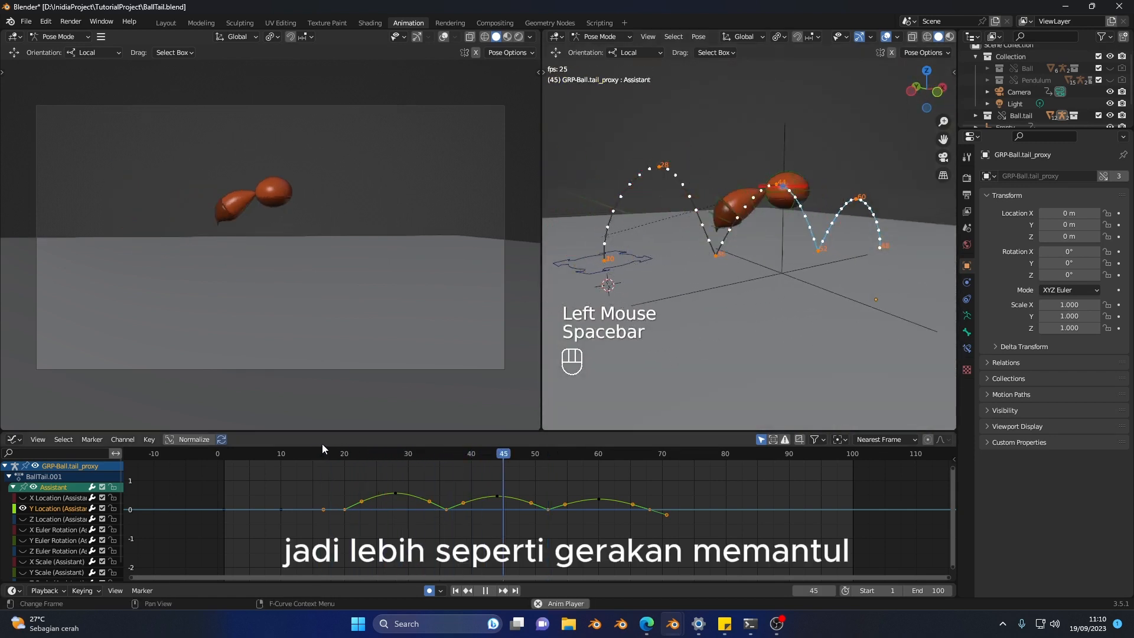
Step: Select all of the rig's controls and switch the Graph Editor back to the Action Editor
{"action": "key", "text": "a"}
{"action": "key", "text": "ctrl+Tab"}
{"action": "scroll", "coordinate": [484, 495], "scroll_direction": "up", "scroll_amount": 1}
{"action": "scroll", "coordinate": [417, 476], "scroll_direction": "down", "scroll_amount": 1}
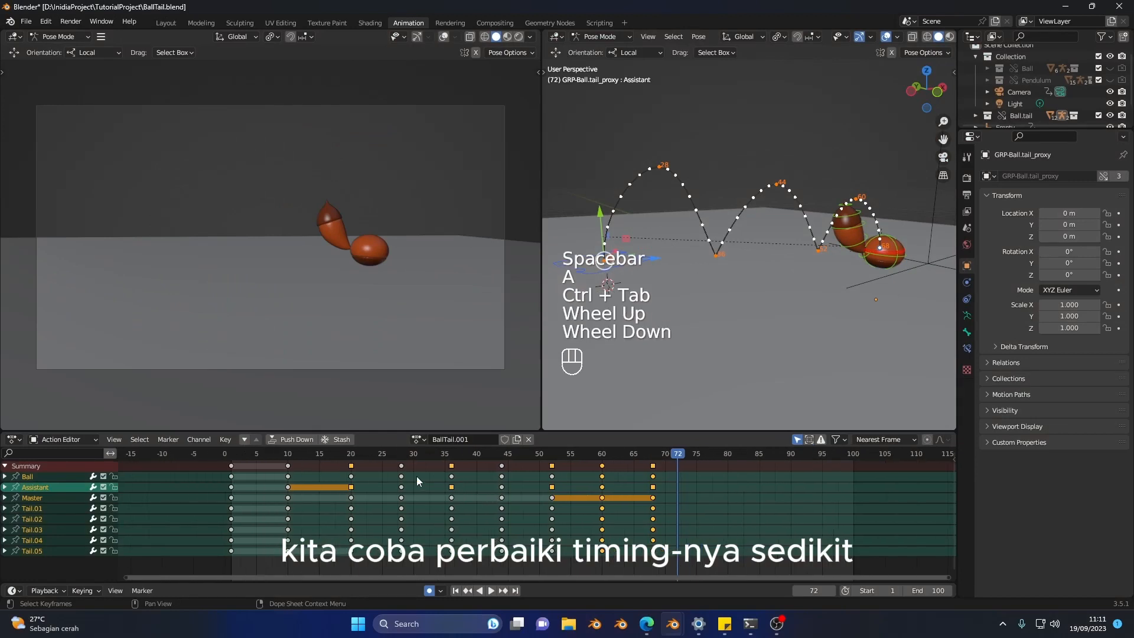
Step: Play the jumps from about frame 13 and scrub to frame 31 to check the timing
{"action": "left_click", "coordinate": [357, 455]}
{"action": "left_click", "coordinate": [305, 456]}
{"action": "key", "text": "space"}
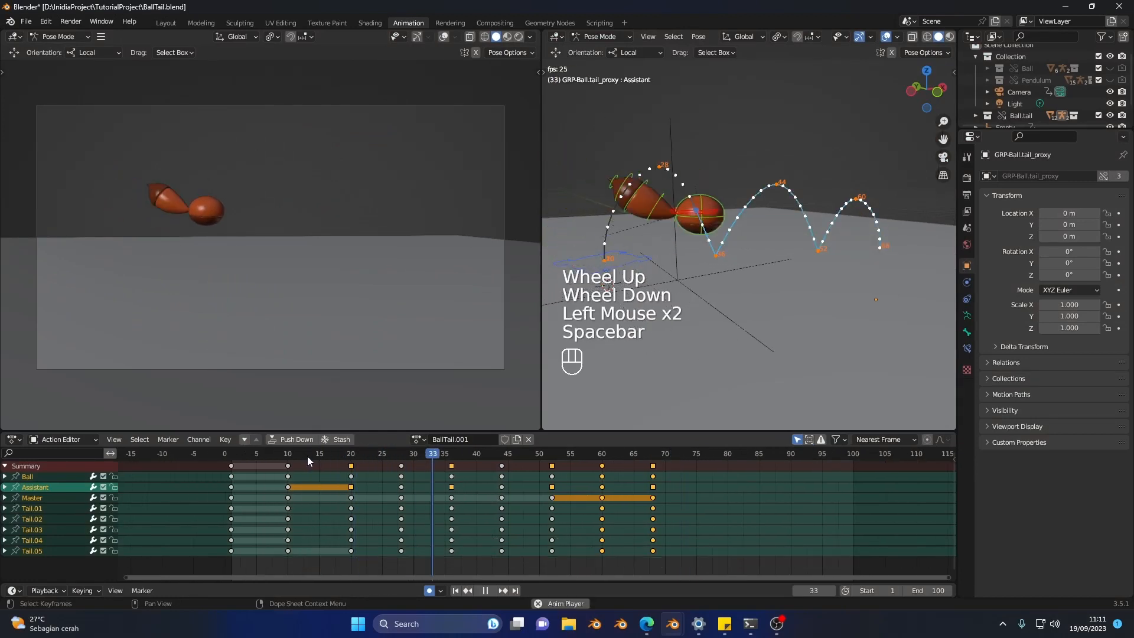
{"action": "key", "text": "space"}
{"action": "mouse_move", "coordinate": [403, 456]}
{"action": "left_mouse_down"}
{"action": "mouse_move", "coordinate": [452, 456]}
{"action": "mouse_move", "coordinate": [401, 458]}
{"action": "mouse_move", "coordinate": [420, 458]}
{"action": "left_mouse_up"}
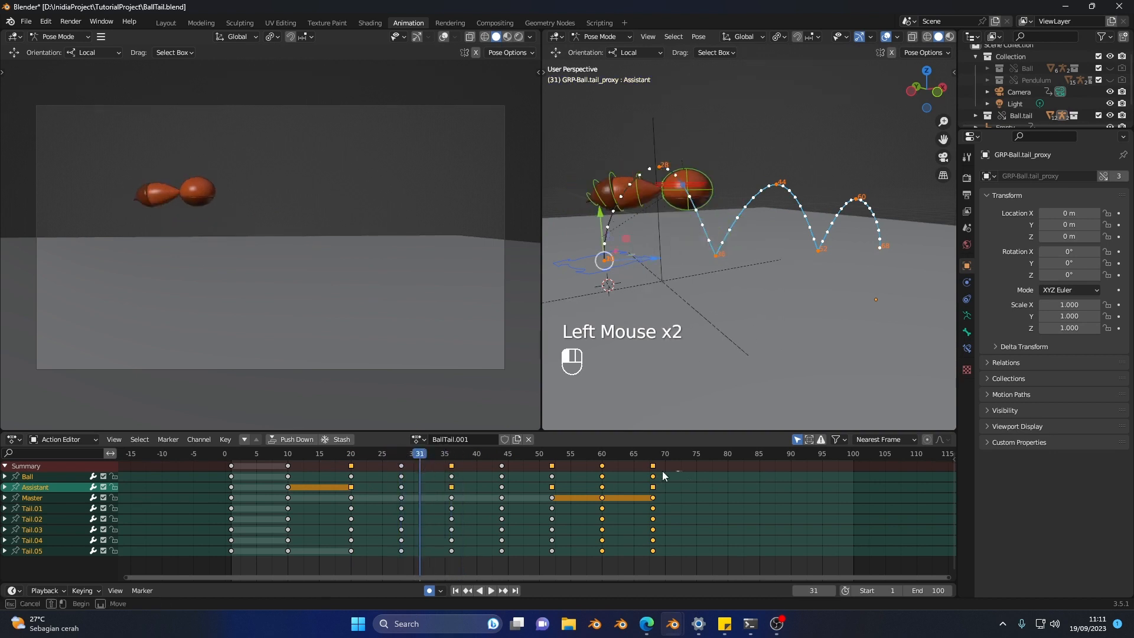
Step: Move all keyframes from the first landing at frame 36 onward one frame earlier
{"action": "left_click_drag", "start_coordinate": [662, 472], "coordinate": [439, 465]}
{"action": "key", "text": "g"}
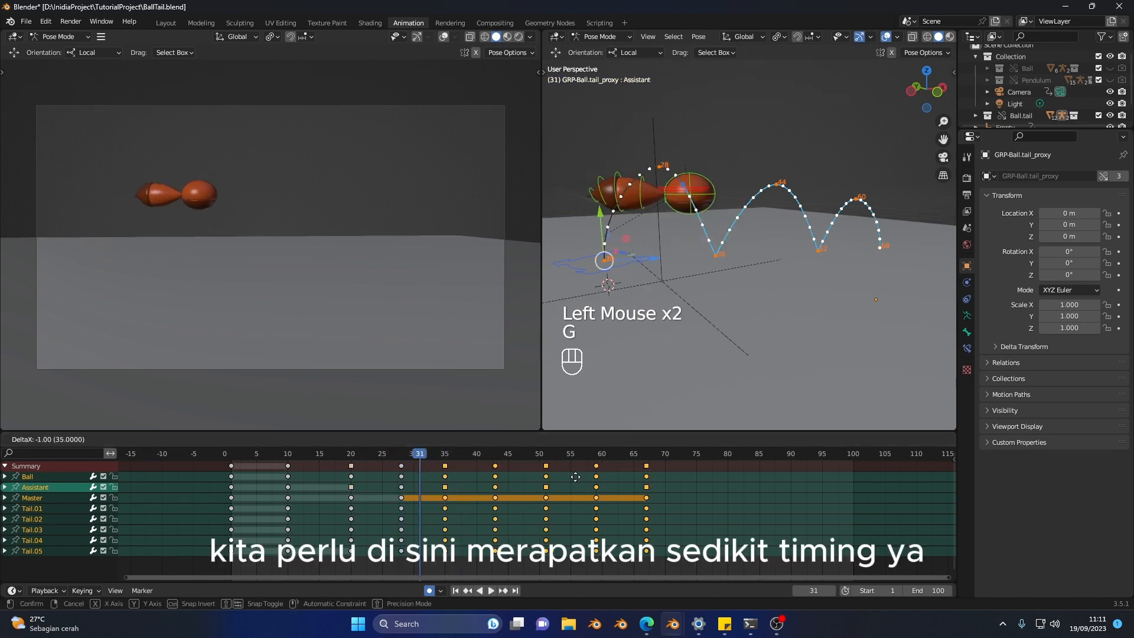
{"action": "left_click", "coordinate": [575, 477]}
Step: Deselect the landing keys at frame 35 and move all following keyframes one frame earlier
{"action": "key", "text": "b"}
{"action": "key", "text": "c"}
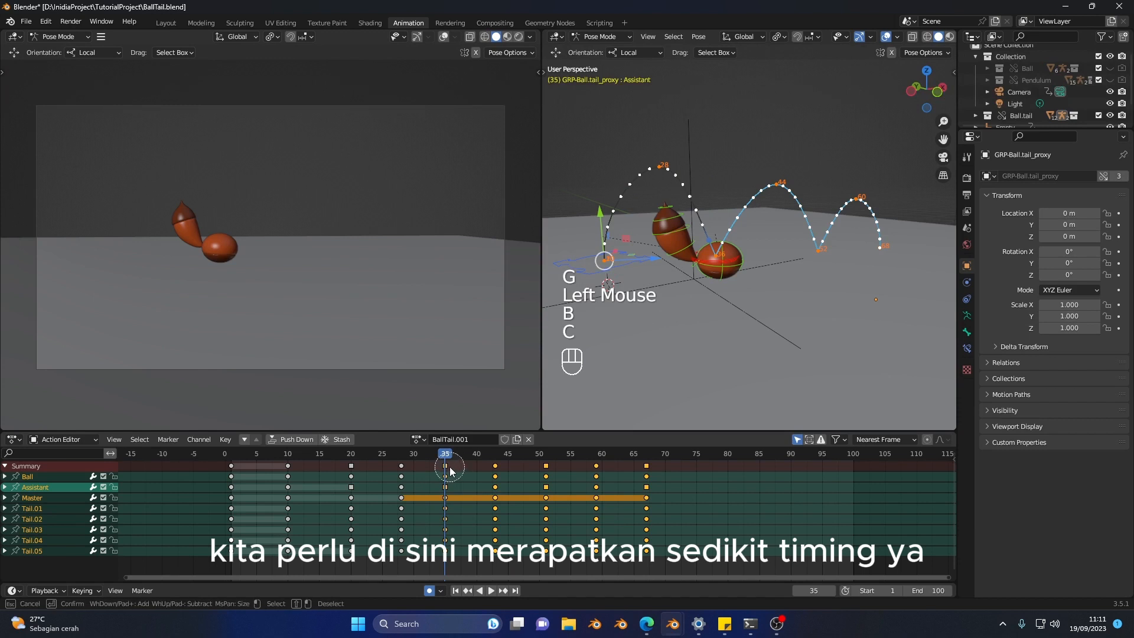
{"action": "key", "text": "g"}
{"action": "left_click", "coordinate": [485, 479]}
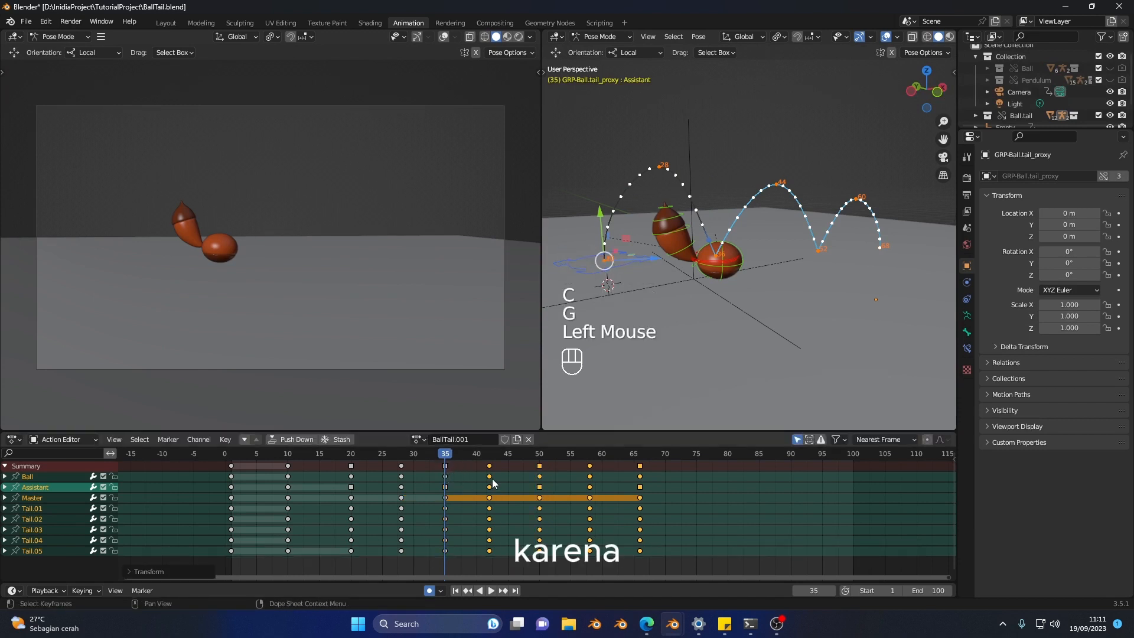
Step: Deselect the second jump's peak keys at frame 42 and move all following keyframes one frame earlier
{"action": "key", "text": "c"}
{"action": "middle_click", "coordinate": [489, 471]}
{"action": "right_click", "coordinate": [494, 476]}
{"action": "key", "text": "g"}
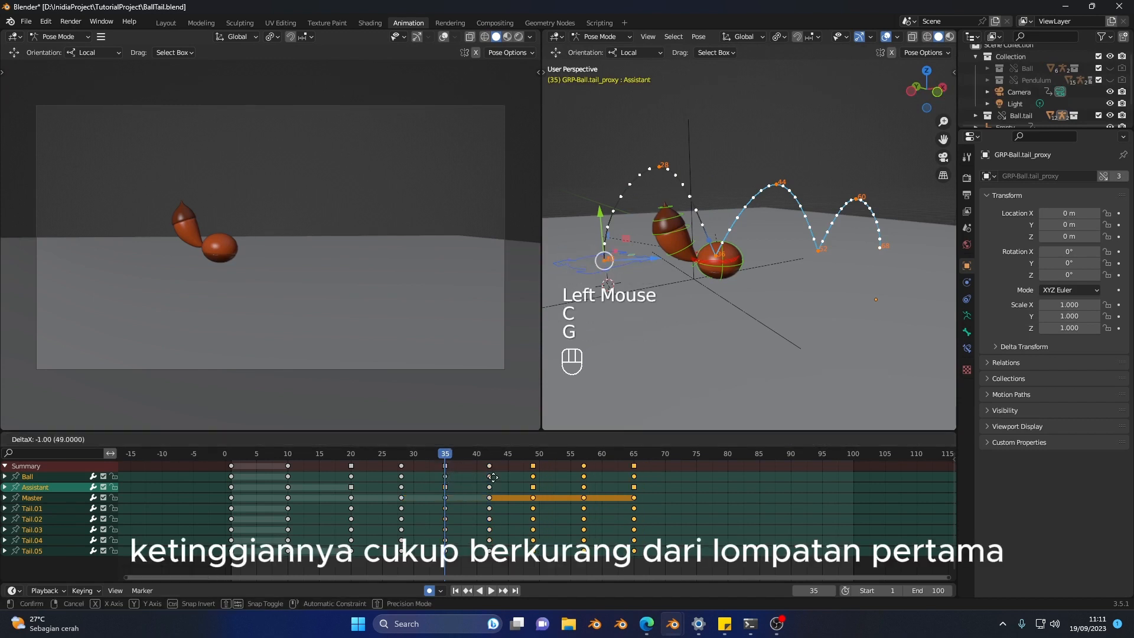
{"action": "left_click", "coordinate": [496, 478]}
Step: Deselect the second landing keys at frame 49 and move the remaining keyframes one frame earlier
{"action": "key", "text": "b"}
{"action": "key", "text": "b"}
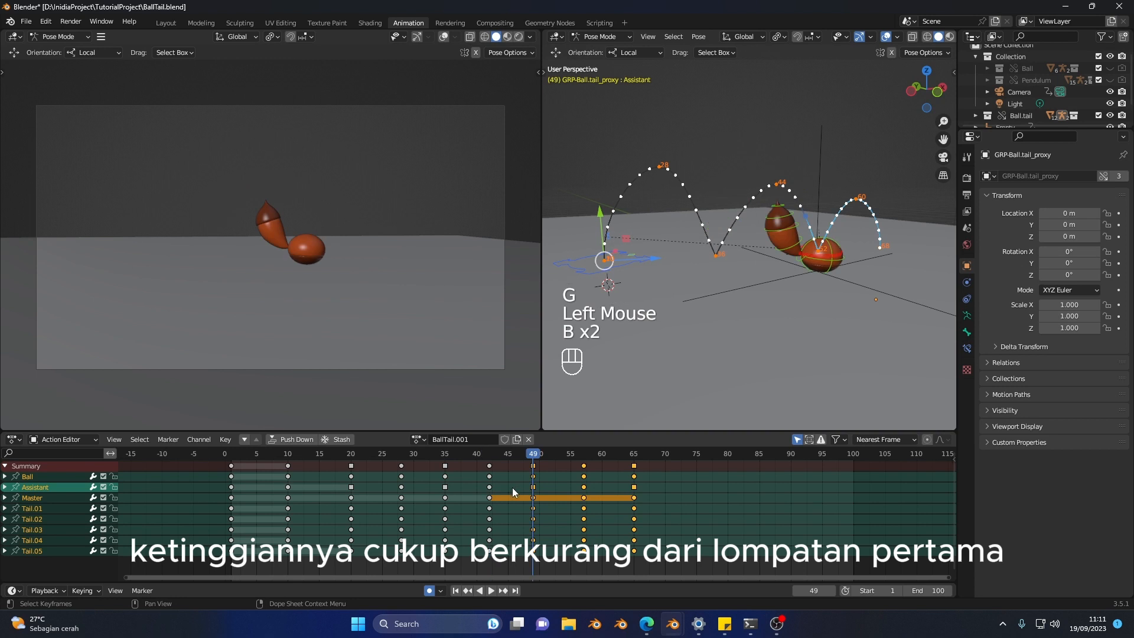
{"action": "key", "text": "c"}
{"action": "middle_click", "coordinate": [533, 475]}
{"action": "right_click", "coordinate": [533, 479]}
{"action": "key", "text": "g"}
{"action": "left_click", "coordinate": [533, 479]}
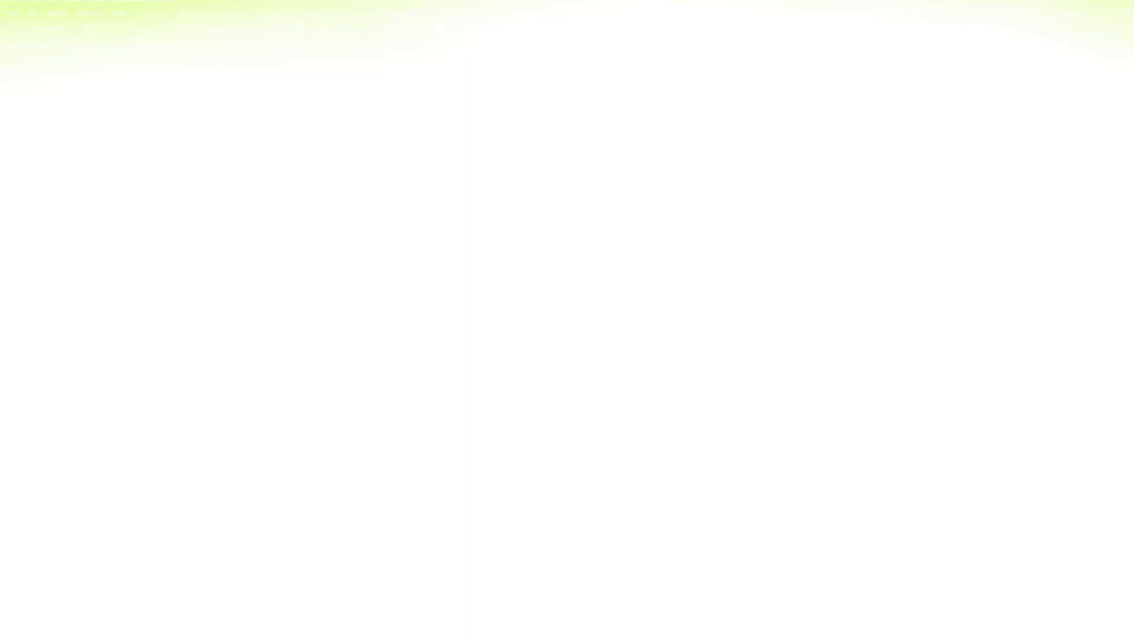
Step: Play the final jump repeatedly from about frame 58 to examine how the ball stops at the last landing
{"action": "key", "text": "space"}
{"action": "key", "text": "space"}
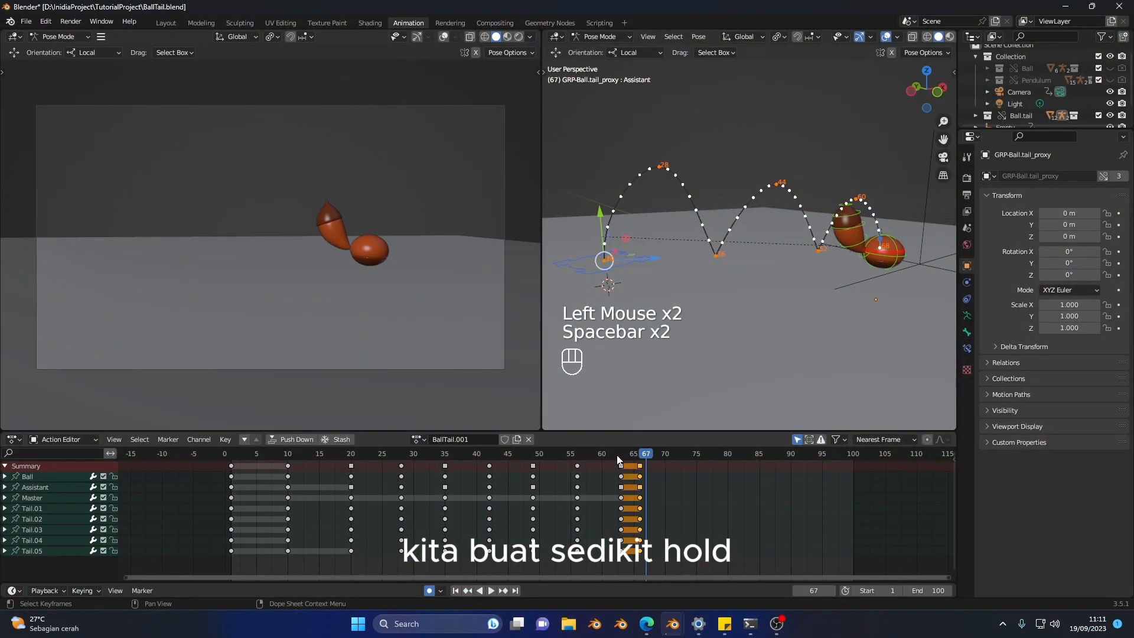
{"action": "left_click", "coordinate": [618, 456]}
{"action": "key", "text": "space"}
{"action": "key", "text": "space"}
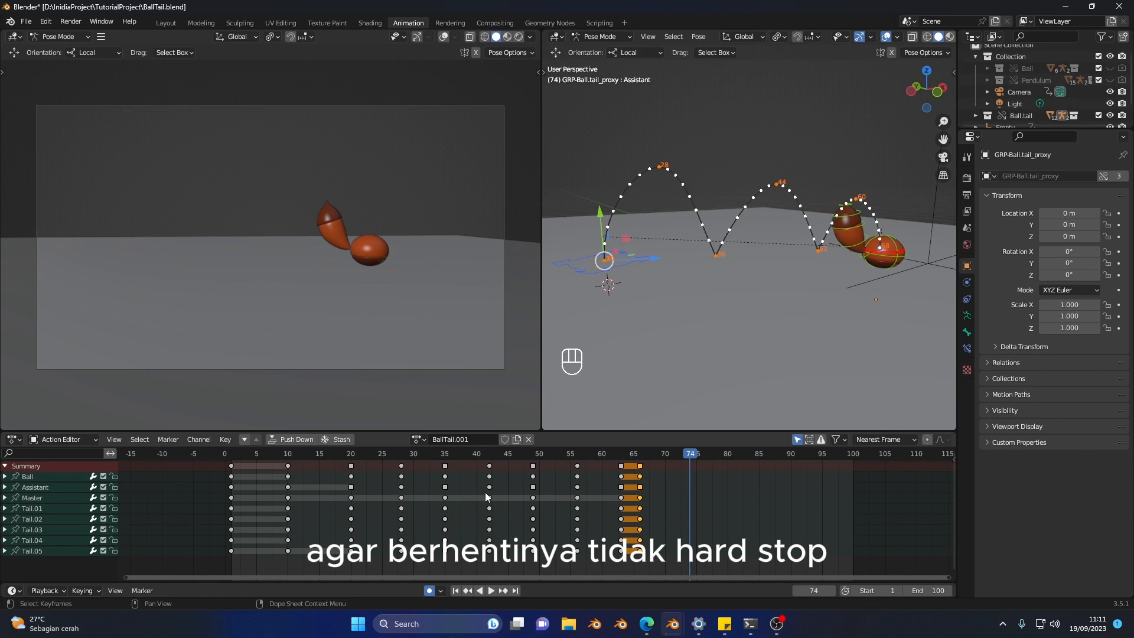
{"action": "left_click", "coordinate": [598, 453]}
{"action": "key", "text": "space"}
{"action": "left_click", "coordinate": [590, 453]}
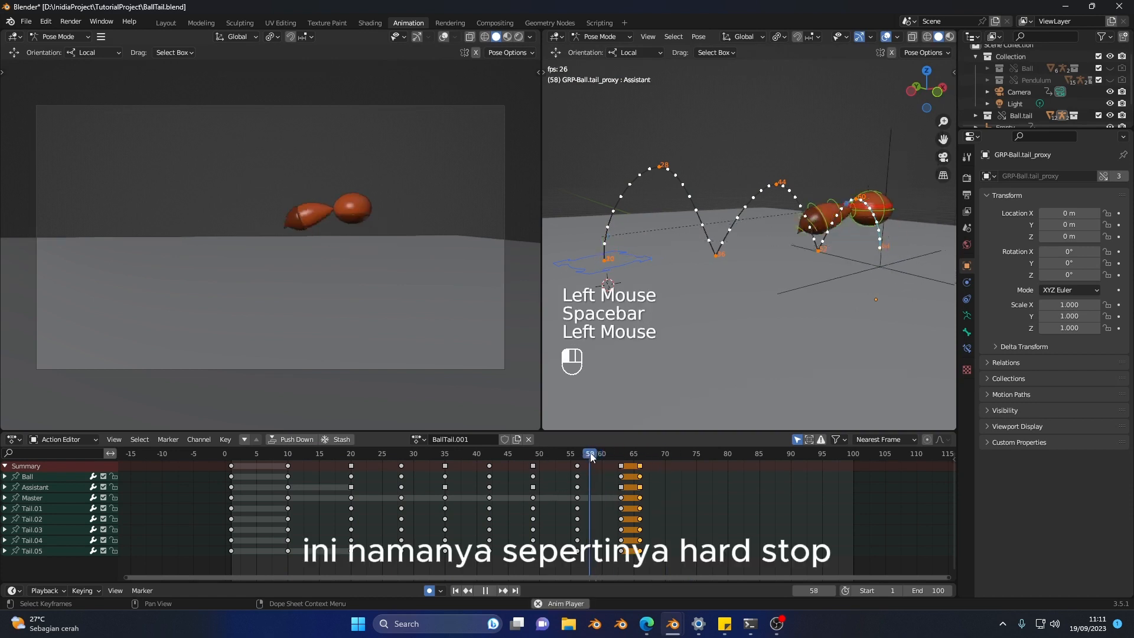
{"action": "left_click", "coordinate": [590, 453]}
{"action": "left_click", "coordinate": [589, 453]}
{"action": "left_click", "coordinate": [590, 453]}
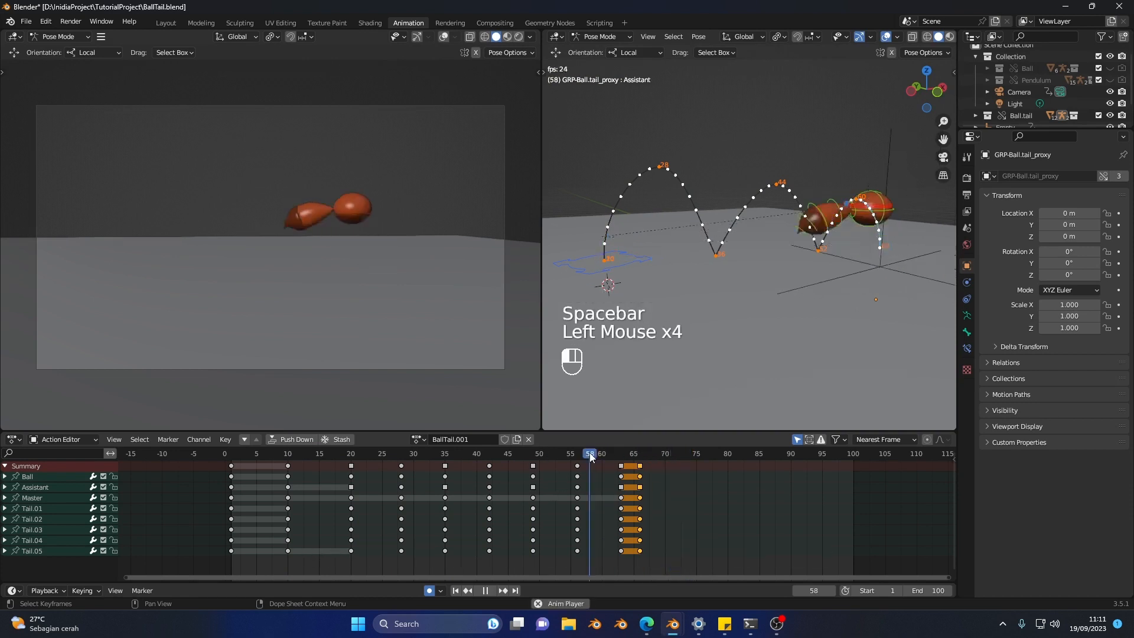
{"action": "left_click", "coordinate": [590, 452]}
{"action": "left_click", "coordinate": [590, 452]}
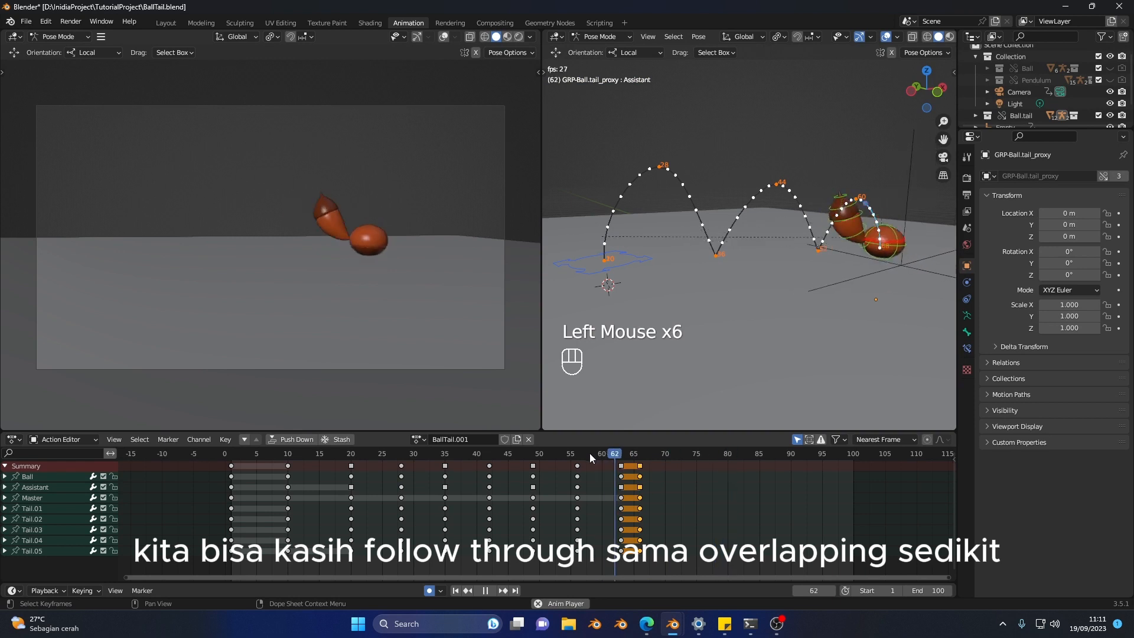
{"action": "left_click", "coordinate": [589, 453]}
{"action": "left_click", "coordinate": [590, 453]}
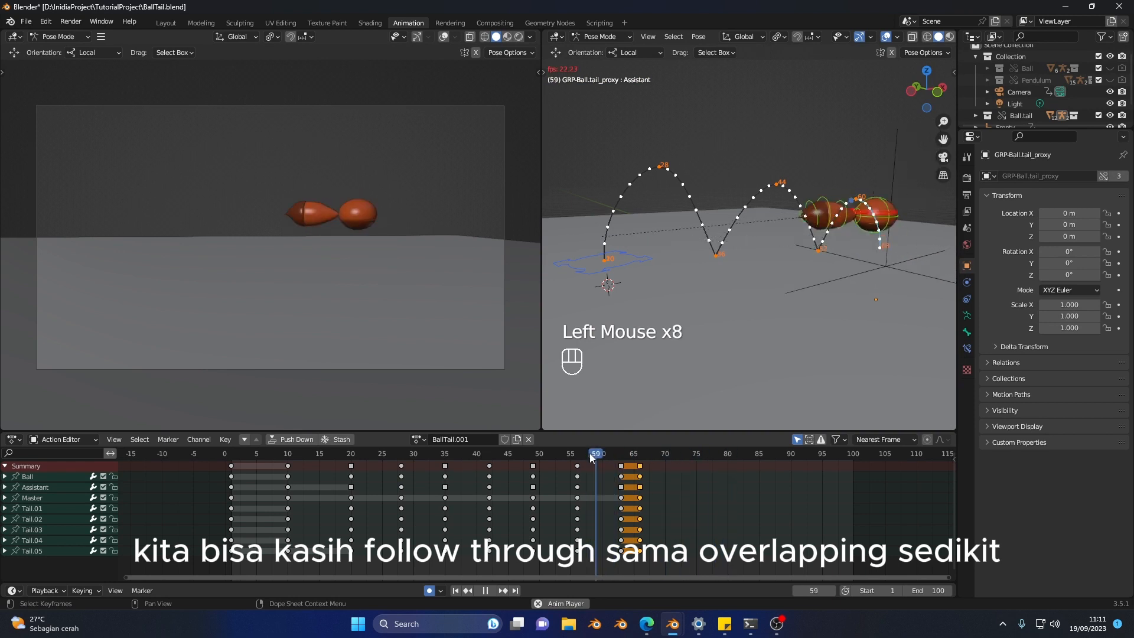
Step: Replay all jumps from about frame 13 and scrub through frame 16 to examine the takeoff timing
{"action": "left_click", "coordinate": [309, 451]}
{"action": "left_click", "coordinate": [310, 452]}
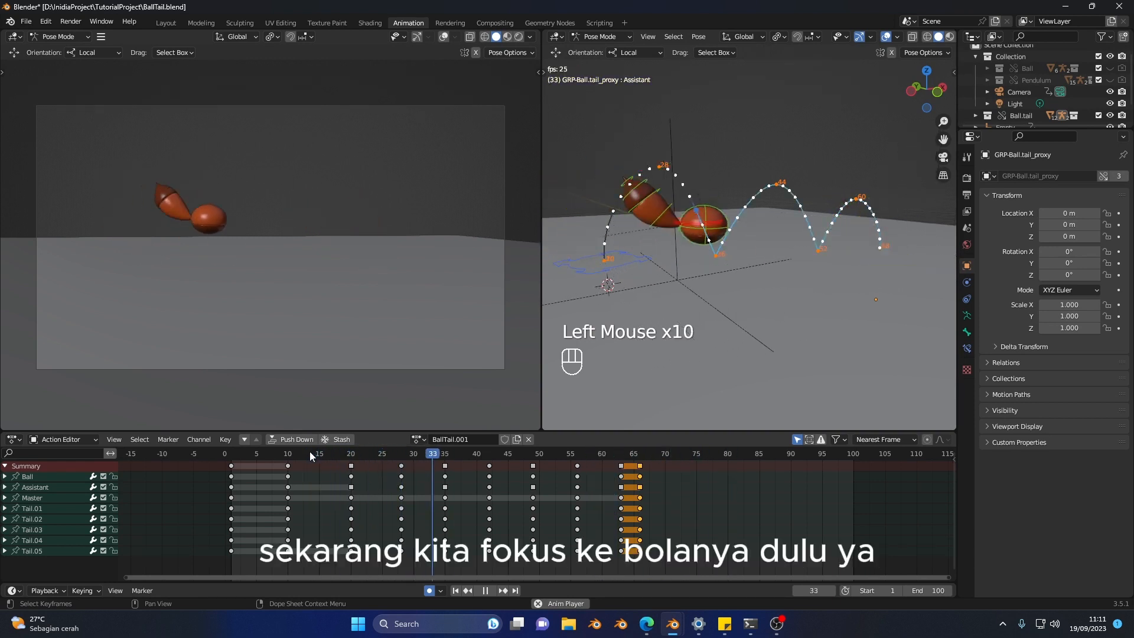
{"action": "key", "text": "space"}
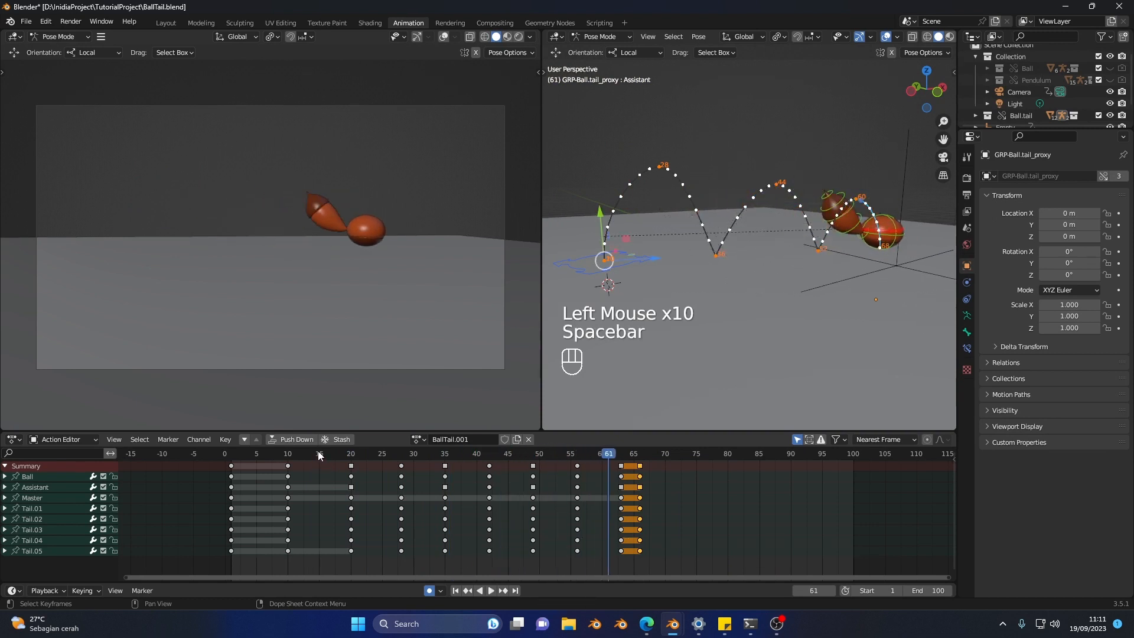
{"action": "left_click", "coordinate": [351, 460]}
{"action": "left_click_drag", "start_coordinate": [351, 462], "coordinate": [328, 459]}
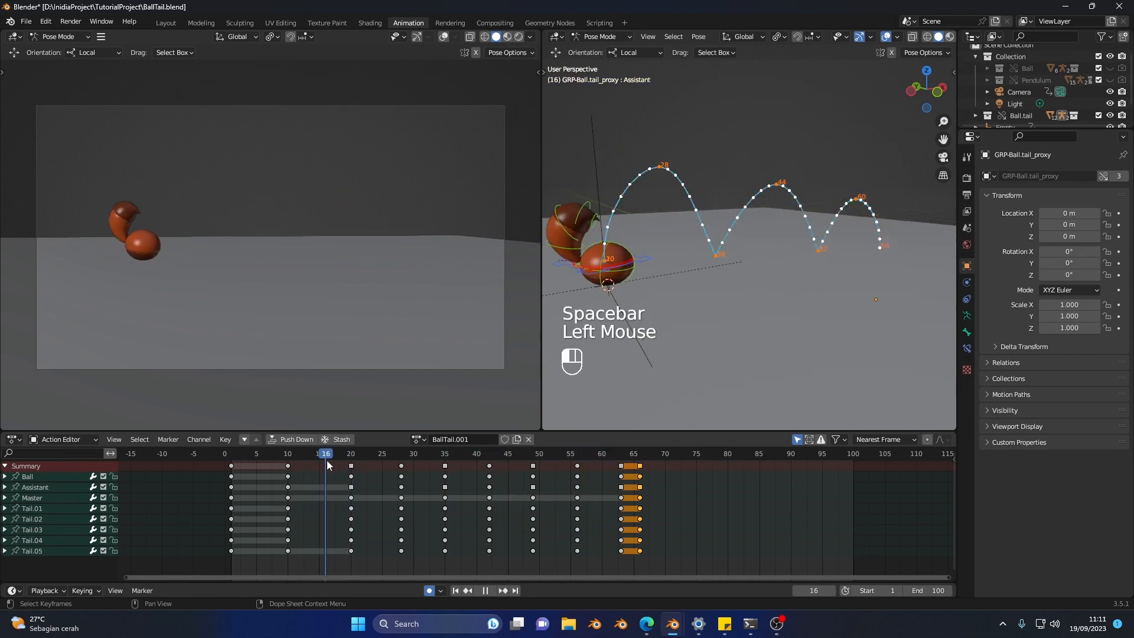
{"action": "key", "text": "space"}
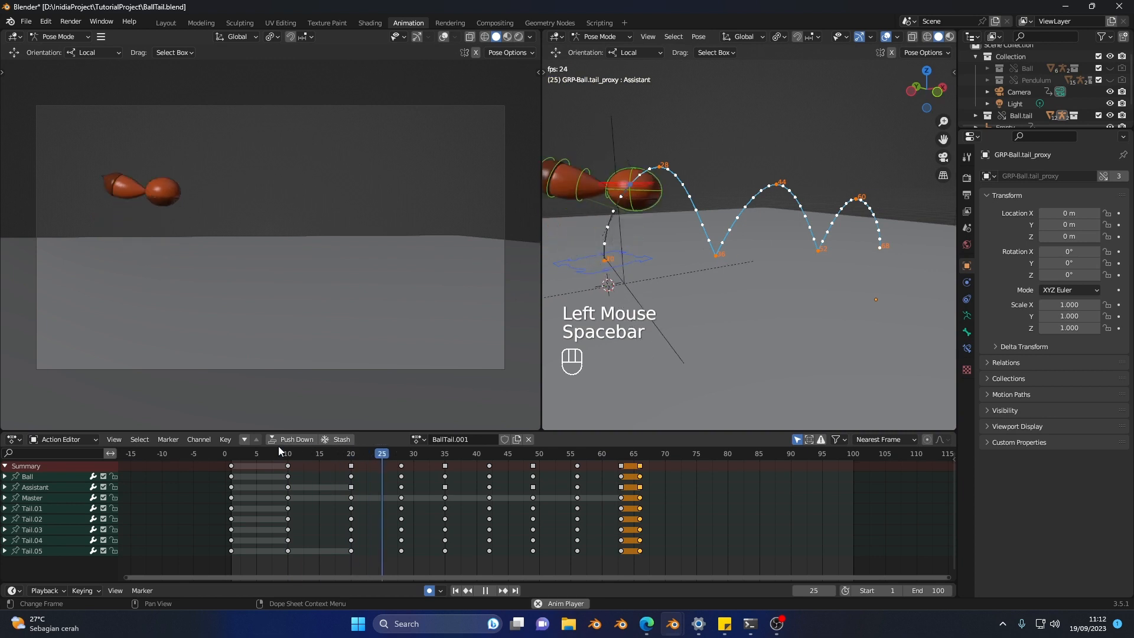
{"action": "key", "text": "space"}
Step: Duplicate all keyframes at frame 20 to frame 18 to hold the squash pose before the first jump
{"action": "left_click", "coordinate": [351, 466]}
{"action": "left_click", "coordinate": [346, 459]}
{"action": "left_click_drag", "start_coordinate": [345, 459], "coordinate": [339, 458]}
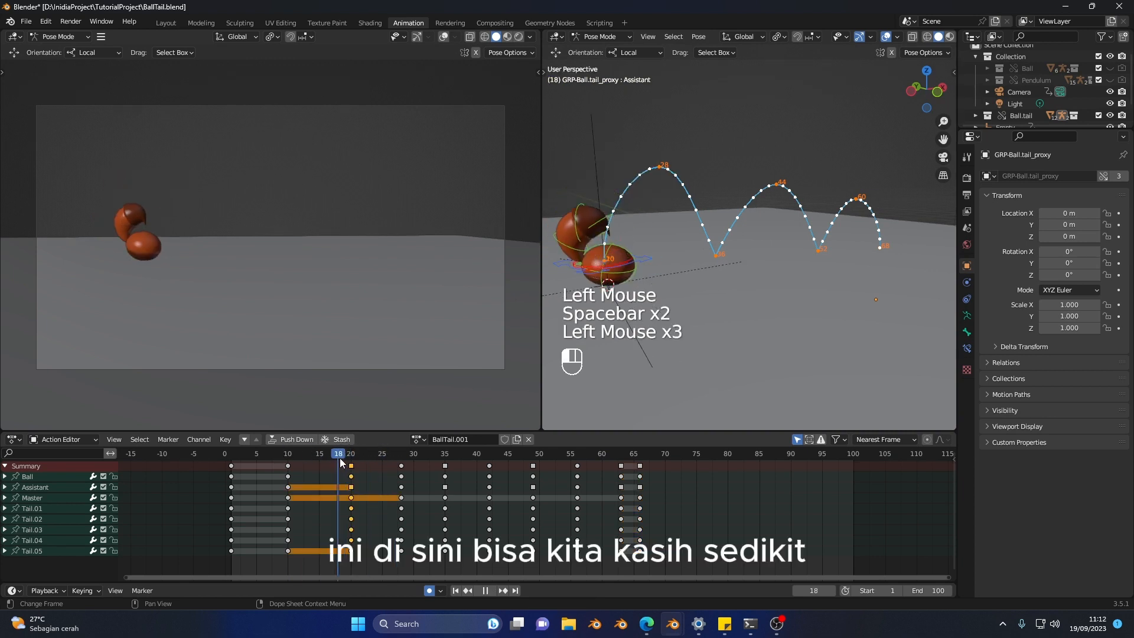
{"action": "key", "text": "shift+d"}
{"action": "left_click", "coordinate": [317, 470]}
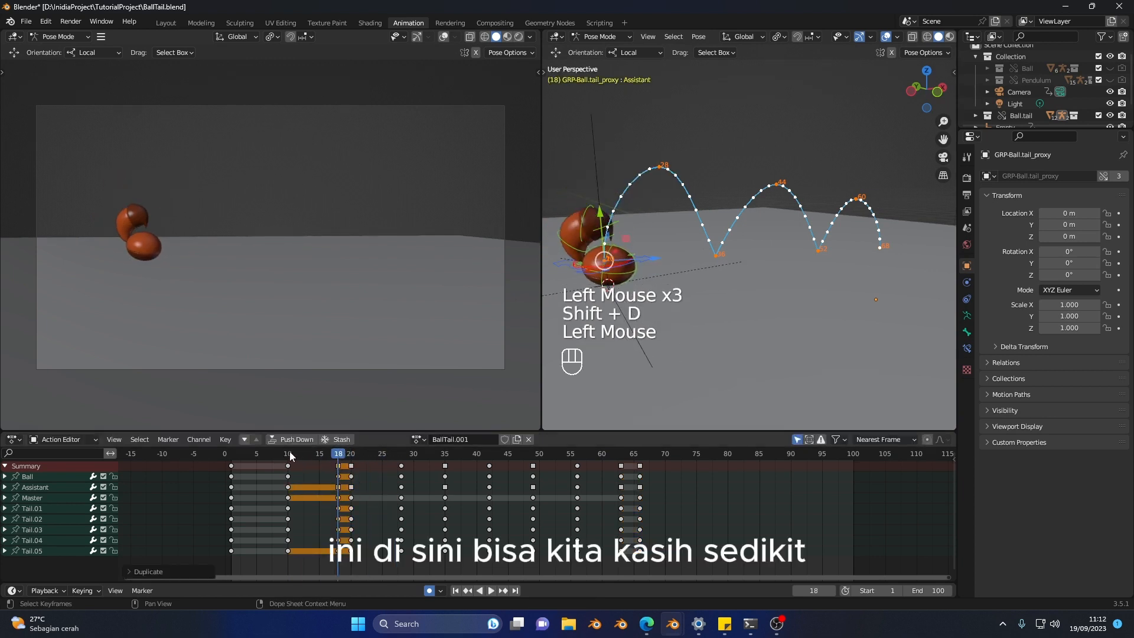
Step: Replay the takeoff repeatedly from about frame 12 to check the short pause before the first jump
{"action": "left_click", "coordinate": [292, 452]}
{"action": "key", "text": "space"}
{"action": "left_click", "coordinate": [293, 451]}
{"action": "left_click", "coordinate": [299, 458]}
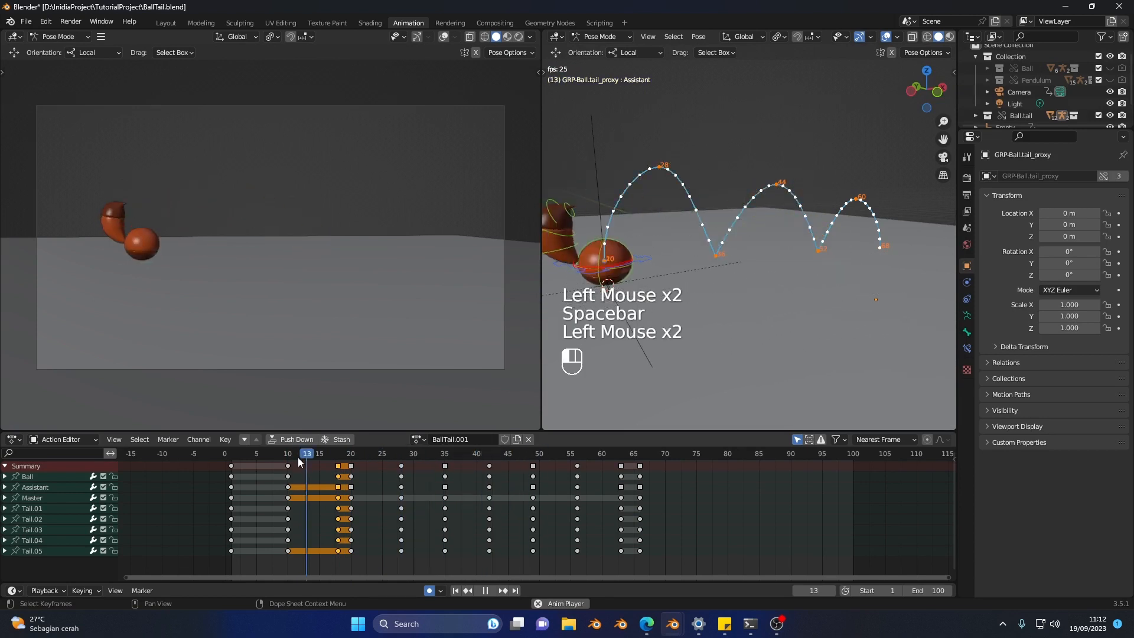
{"action": "left_click", "coordinate": [300, 459]}
{"action": "left_click", "coordinate": [299, 458]}
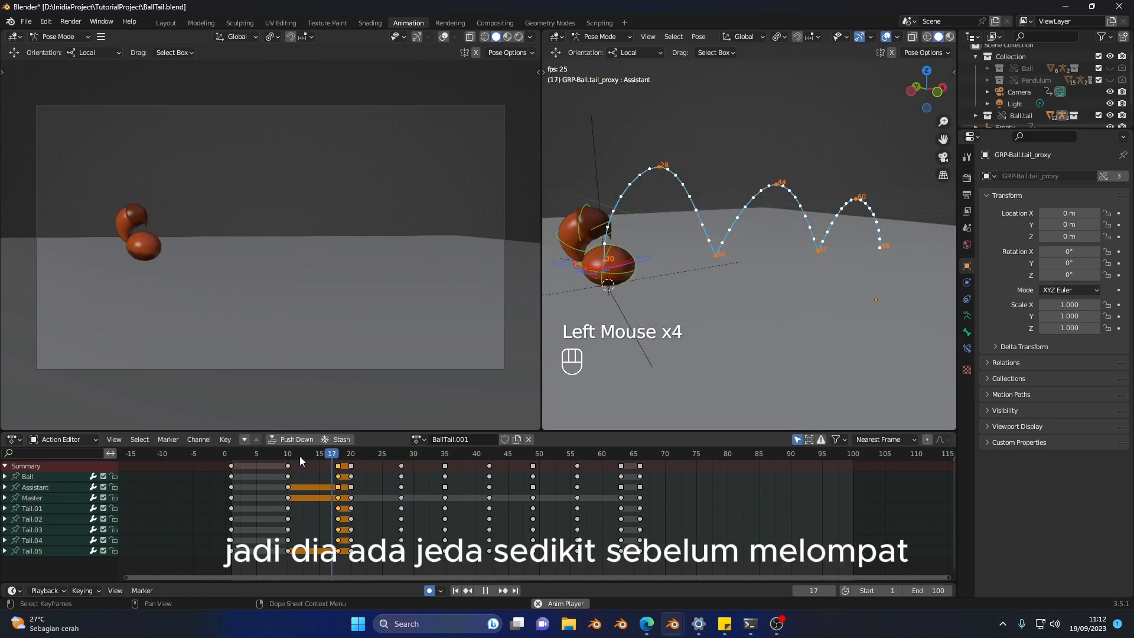
{"action": "key", "text": "space"}
{"action": "left_click_drag", "start_coordinate": [300, 457], "coordinate": [377, 470]}
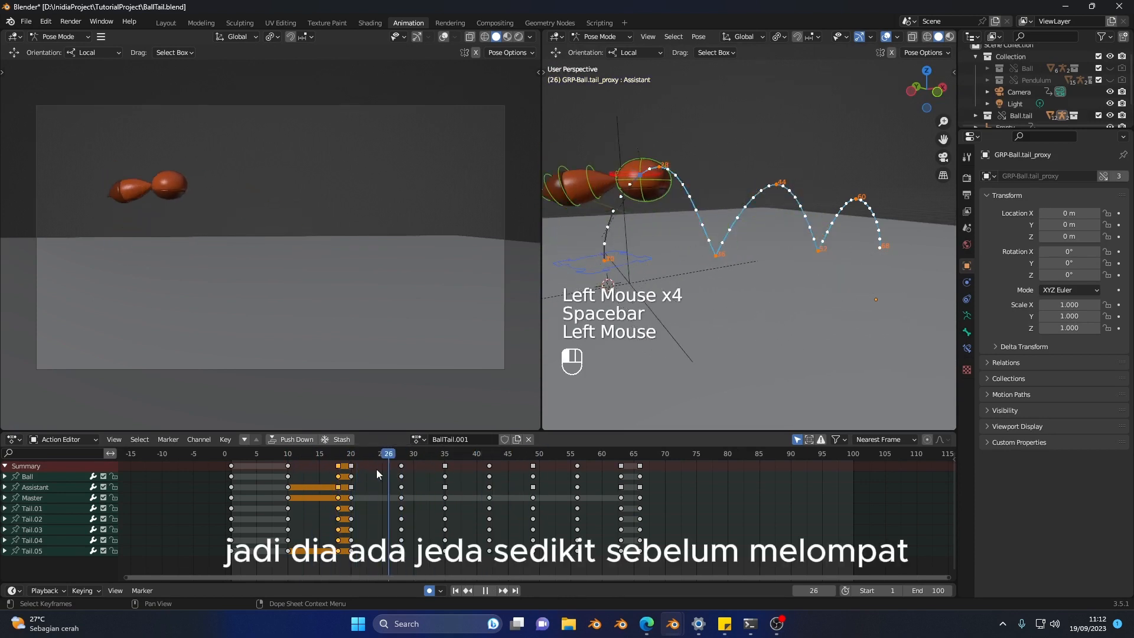
{"action": "key", "text": "space"}
{"action": "key", "text": "space"}
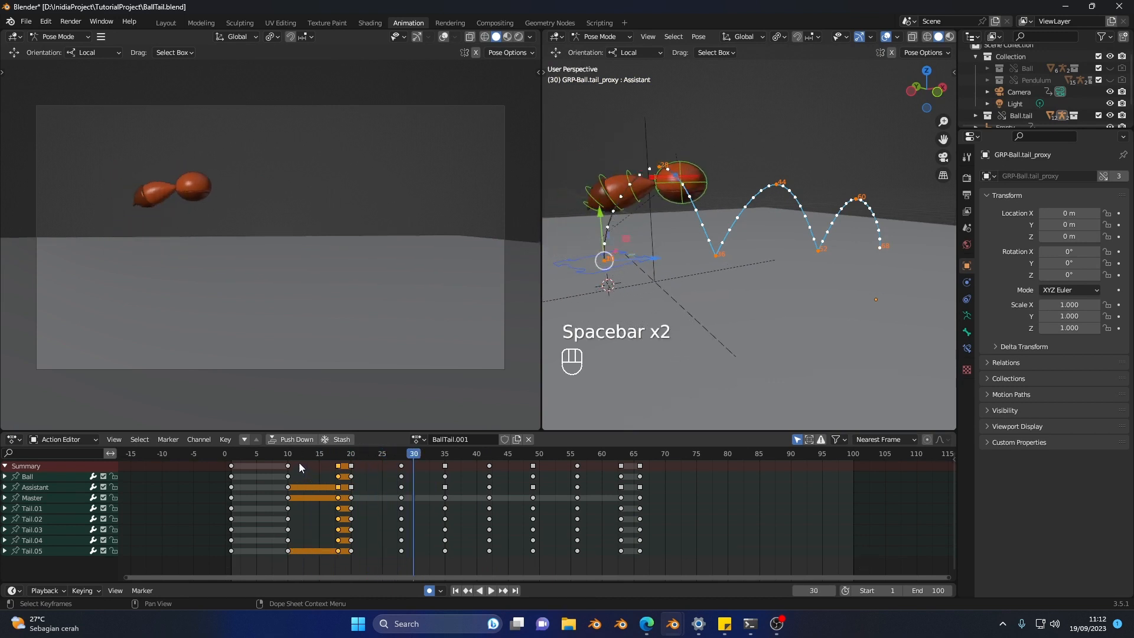
Step: Go to frame 14, select the Ball control and activate the Scale tool for an in-between pose
{"action": "left_click_drag", "start_coordinate": [299, 461], "coordinate": [316, 465]}
{"action": "left_click", "coordinate": [317, 455]}
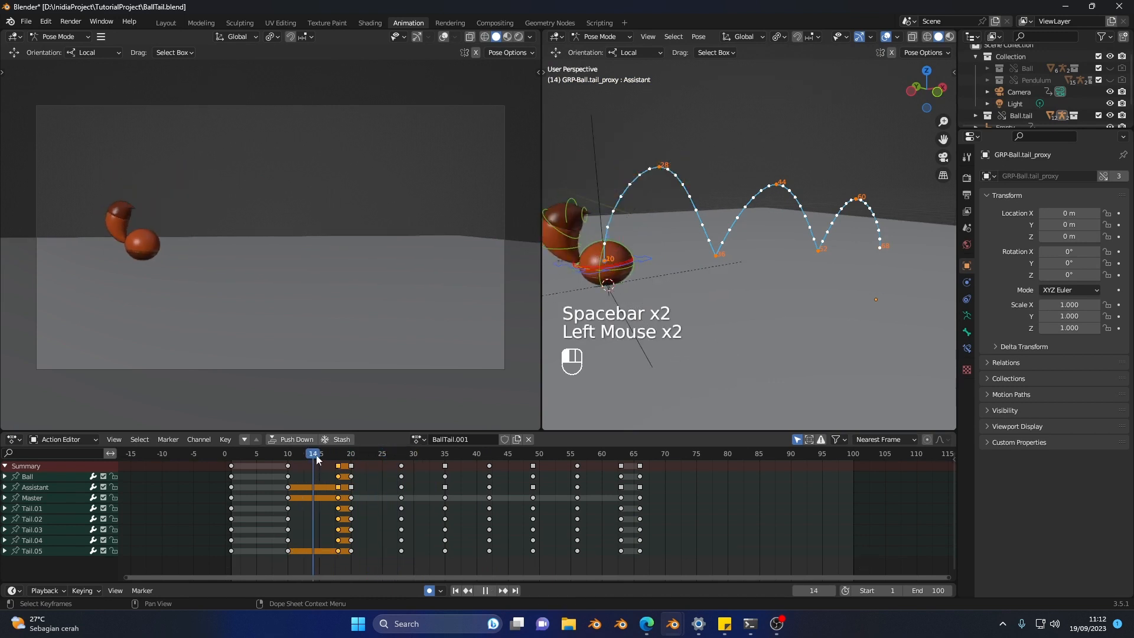
{"action": "middle_click_drag", "start_coordinate": [585, 300], "coordinate": [678, 292], "text": "shift"}
{"action": "scroll", "coordinate": [689, 292], "scroll_direction": "up", "scroll_amount": 2}
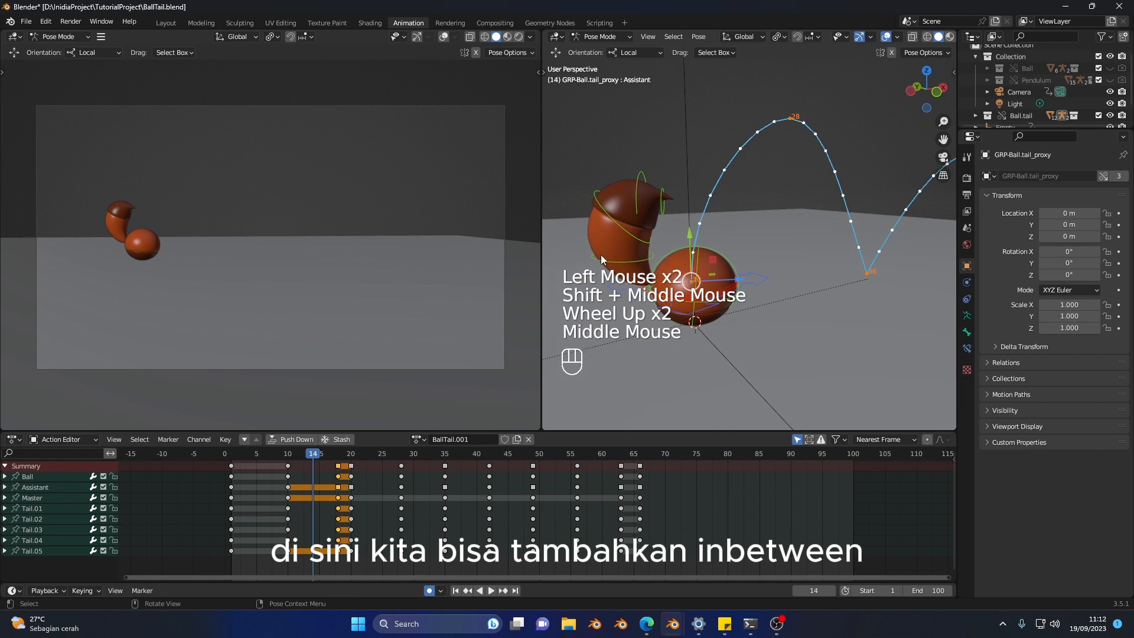
{"action": "left_click", "coordinate": [603, 254]}
{"action": "left_click", "coordinate": [710, 290]}
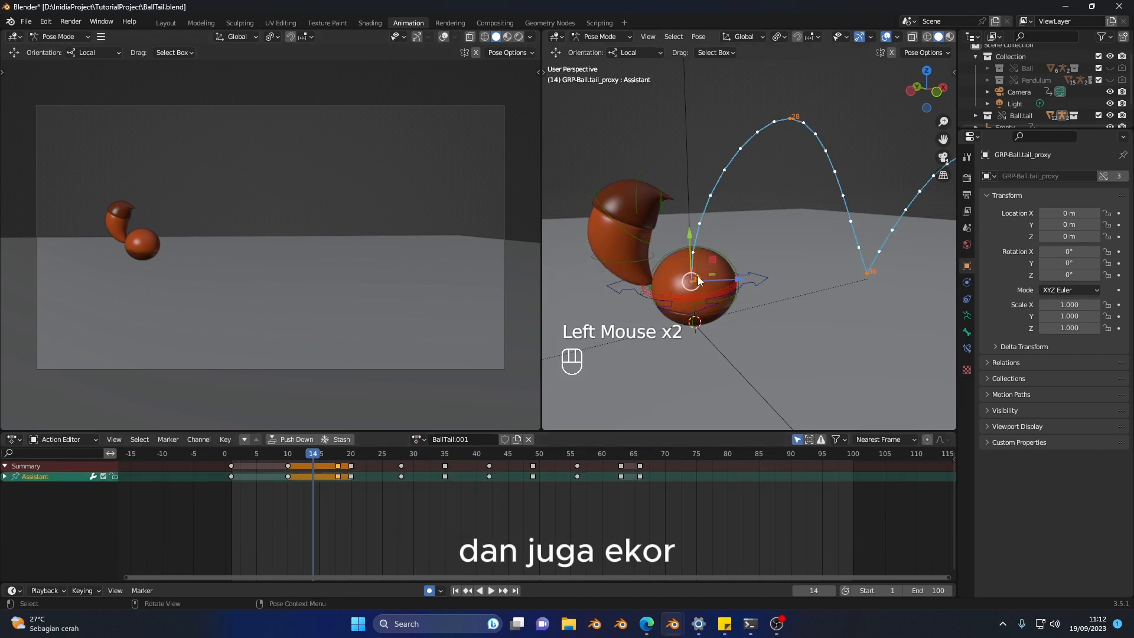
{"action": "left_click", "coordinate": [724, 297]}
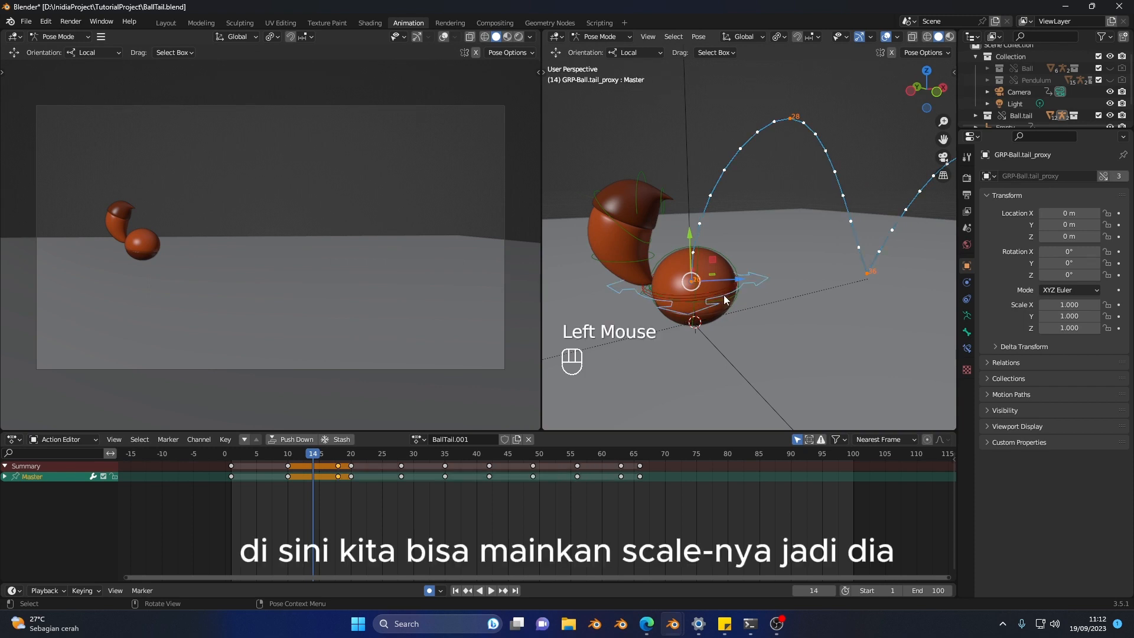
{"action": "left_click", "coordinate": [726, 296]}
{"action": "key", "text": "shift+space"}
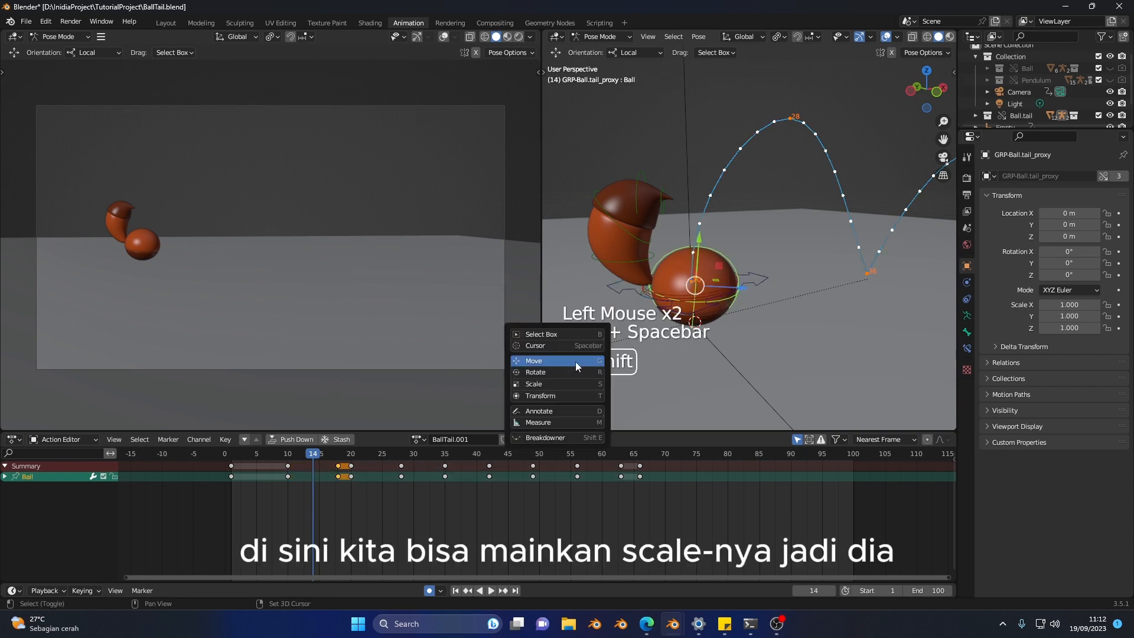
{"action": "left_click", "coordinate": [558, 384]}
{"action": "middle_click_drag", "start_coordinate": [714, 303], "coordinate": [718, 286]}
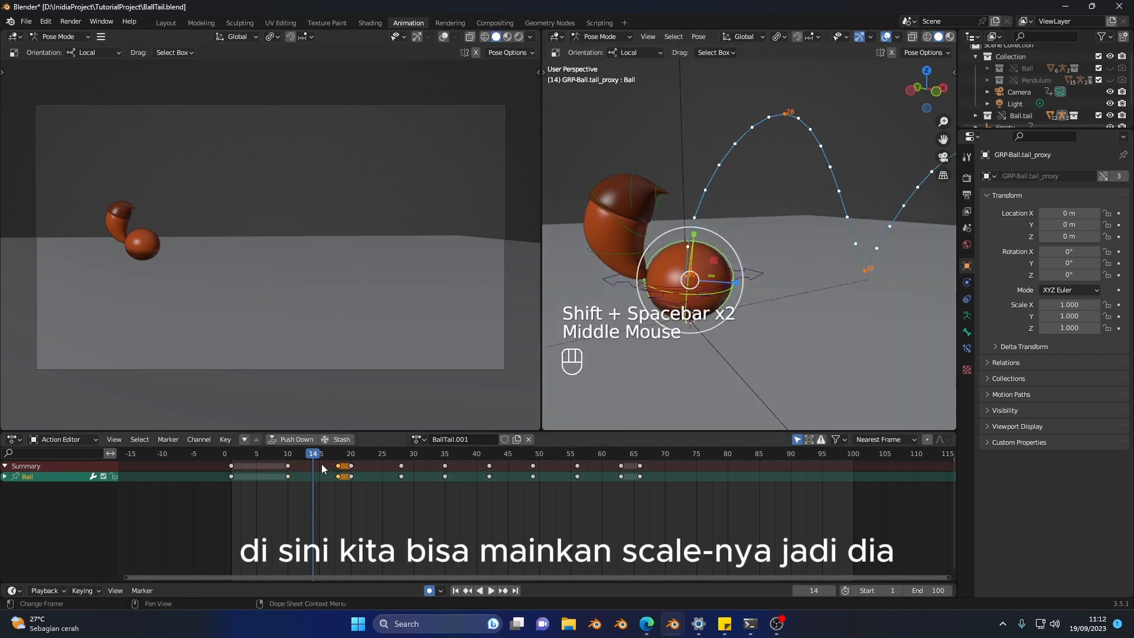
Step: Set the transform pivot point to 3D Cursor and scale the ball along its vertical axis at frame 15 as an in-between squash
{"action": "left_click_drag", "start_coordinate": [323, 469], "coordinate": [318, 462]}
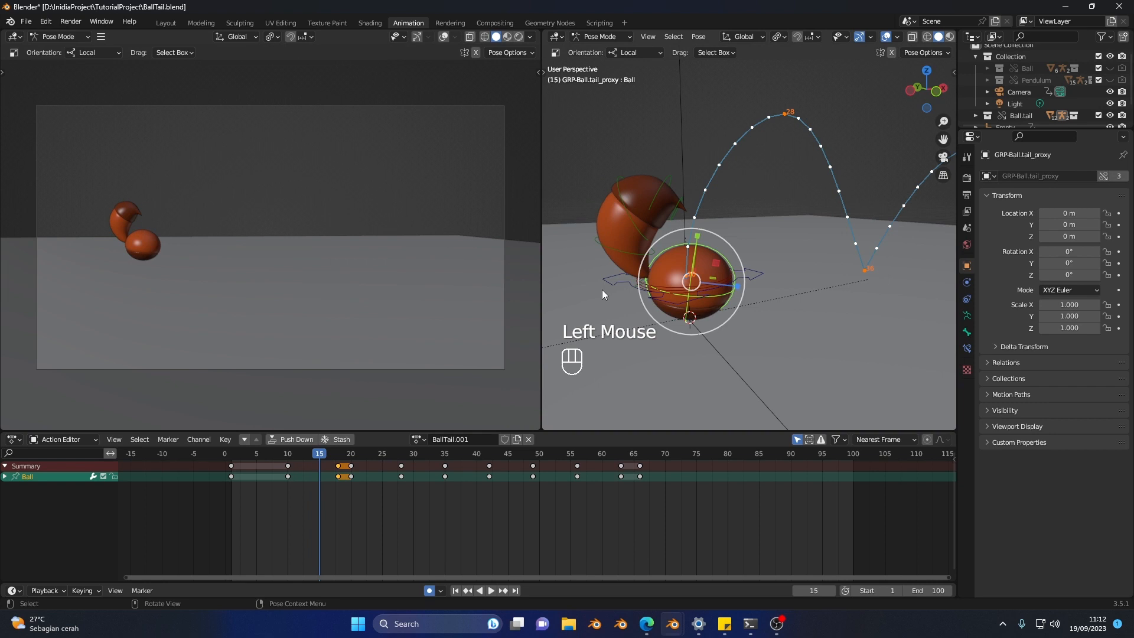
{"action": "left_click", "coordinate": [697, 238]}
{"action": "key", "text": "ctrl+z"}
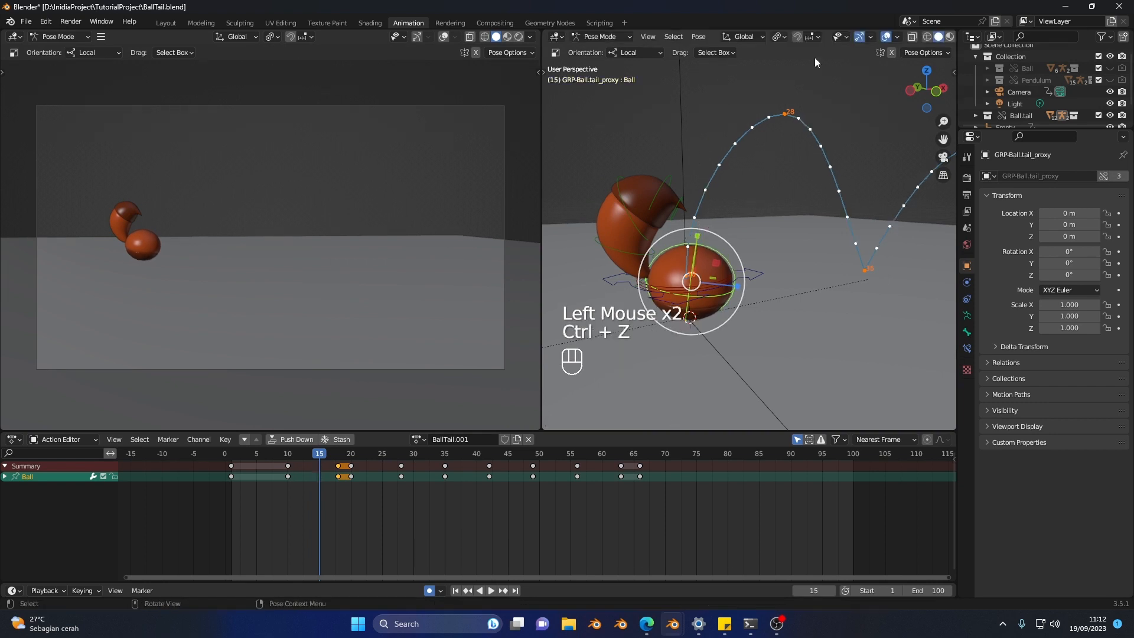
{"action": "left_click", "coordinate": [777, 38]}
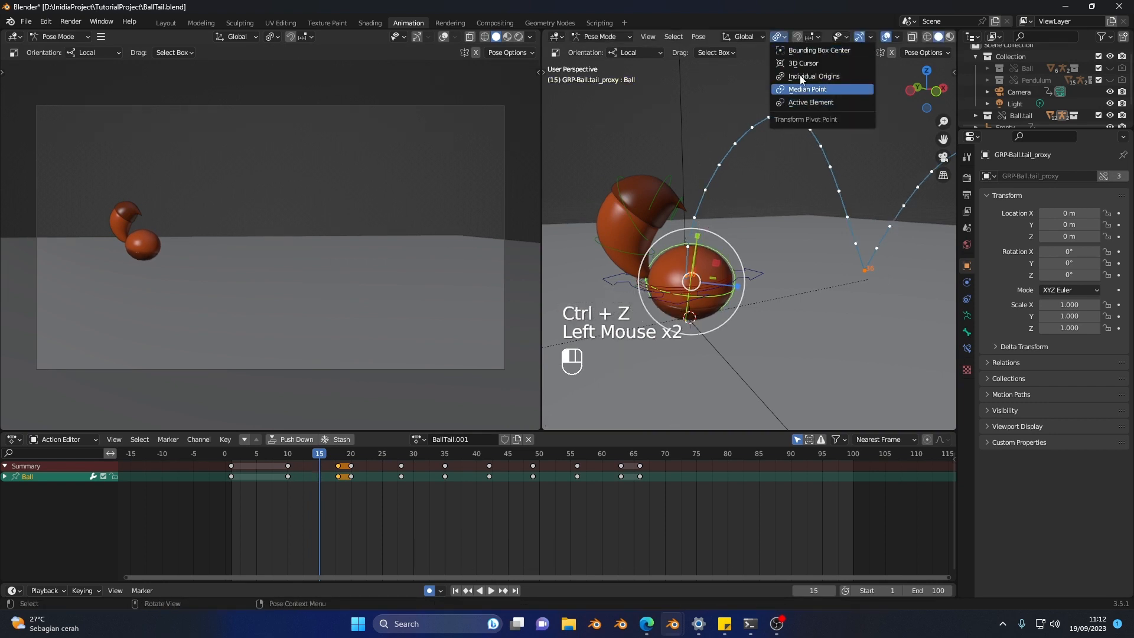
{"action": "left_click", "coordinate": [803, 63]}
{"action": "left_click_drag", "start_coordinate": [695, 275], "coordinate": [696, 268]}
Step: Squash the ball slightly further at frame 18, scaling it vertically by about 0.97
{"action": "left_click_drag", "start_coordinate": [304, 454], "coordinate": [338, 465]}
{"action": "middle_click_drag", "start_coordinate": [616, 289], "coordinate": [689, 272]}
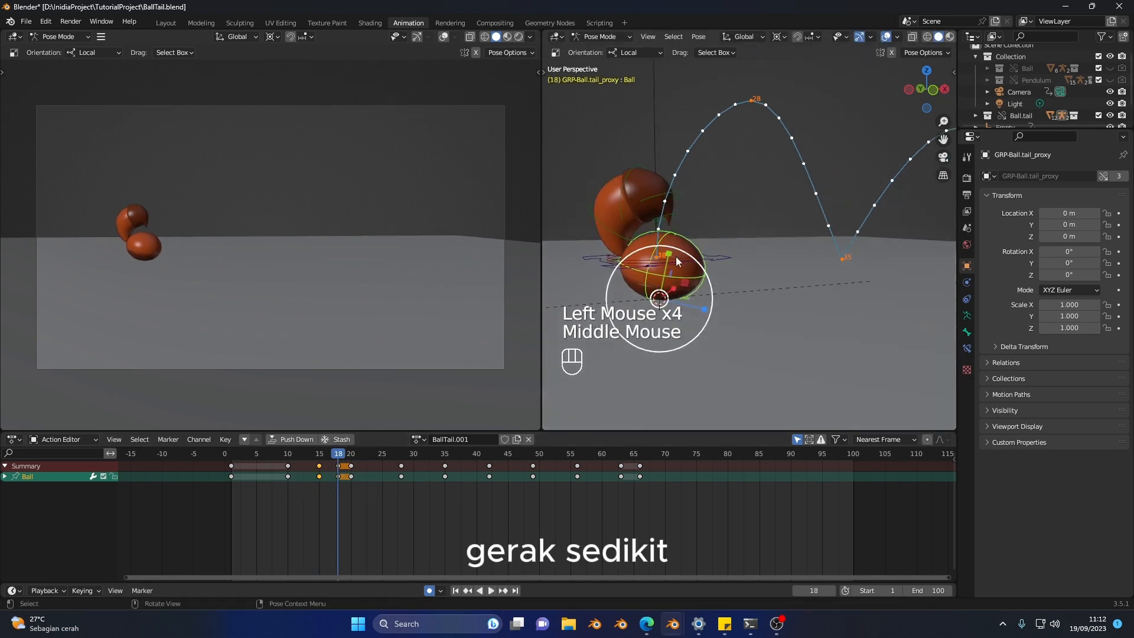
{"action": "left_click_drag", "start_coordinate": [676, 257], "coordinate": [670, 256]}
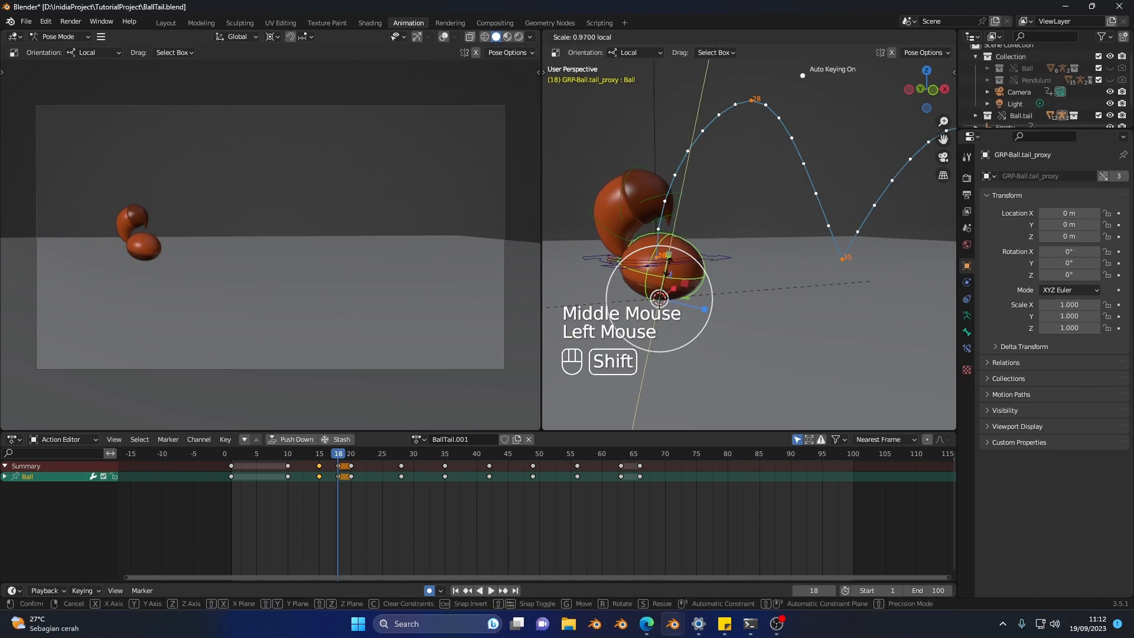
{"action": "left_click", "coordinate": [660, 299]}
Step: Play the squash from about frame 12 and step around frames 18 to 20 to compare the ball's shape
{"action": "left_click", "coordinate": [295, 453]}
{"action": "key", "text": "space"}
{"action": "left_click", "coordinate": [295, 453]}
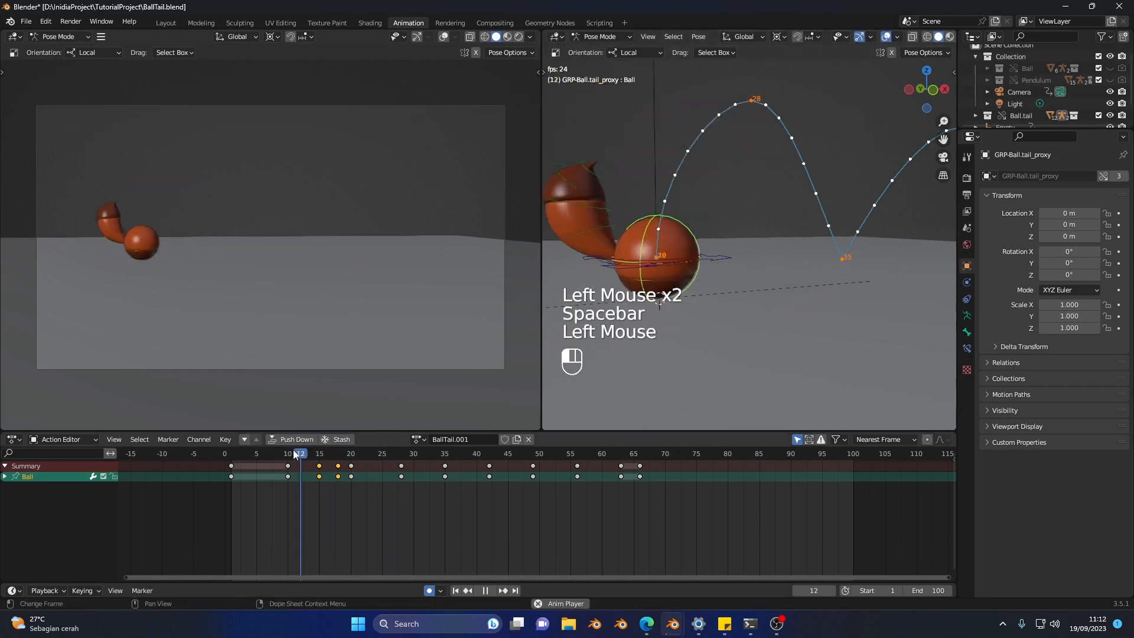
{"action": "key", "text": "space"}
{"action": "left_click_drag", "start_coordinate": [299, 454], "coordinate": [350, 465]}
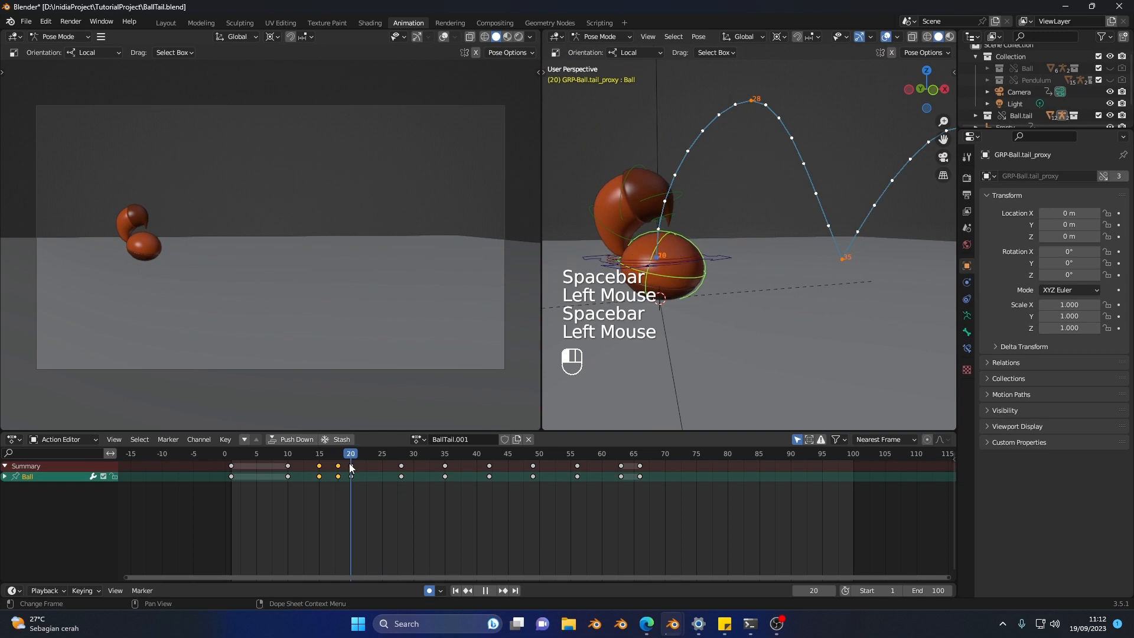
{"action": "key", "text": "v"}
{"action": "key", "text": "b"}
{"action": "key", "text": "b"}
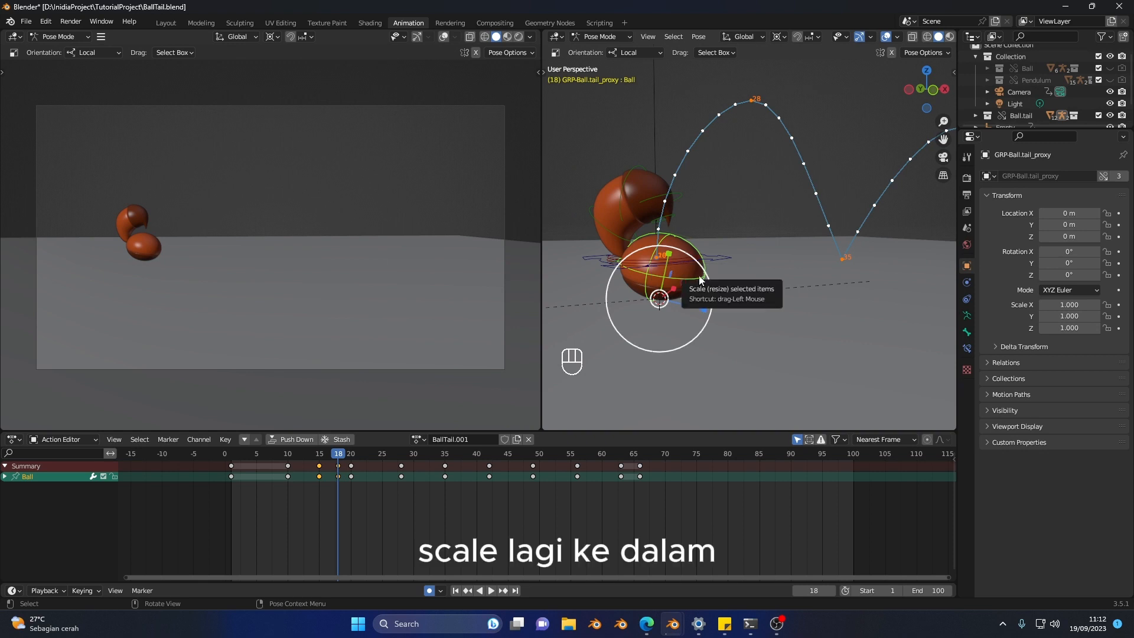
{"action": "key", "text": "v"}
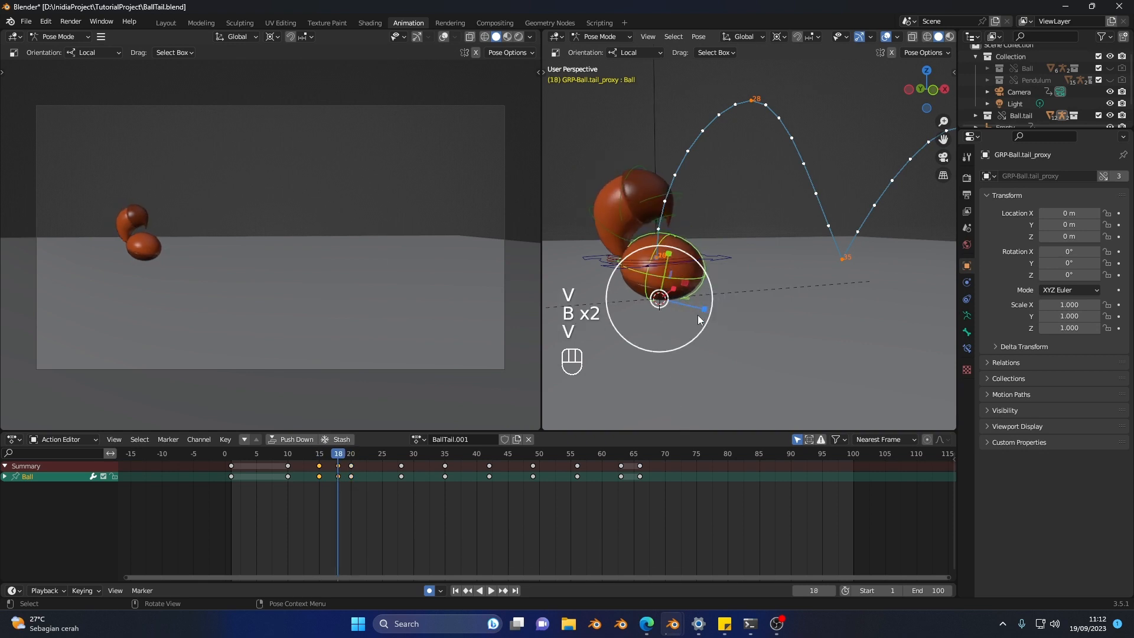
{"action": "key", "text": "v"}
{"action": "key", "text": "v"}
Step: Replay the first jump repeatedly from about frame 11 and scrub to frame 21 to examine the ball's squash at takeoff
{"action": "left_click", "coordinate": [292, 461]}
{"action": "key", "text": "space"}
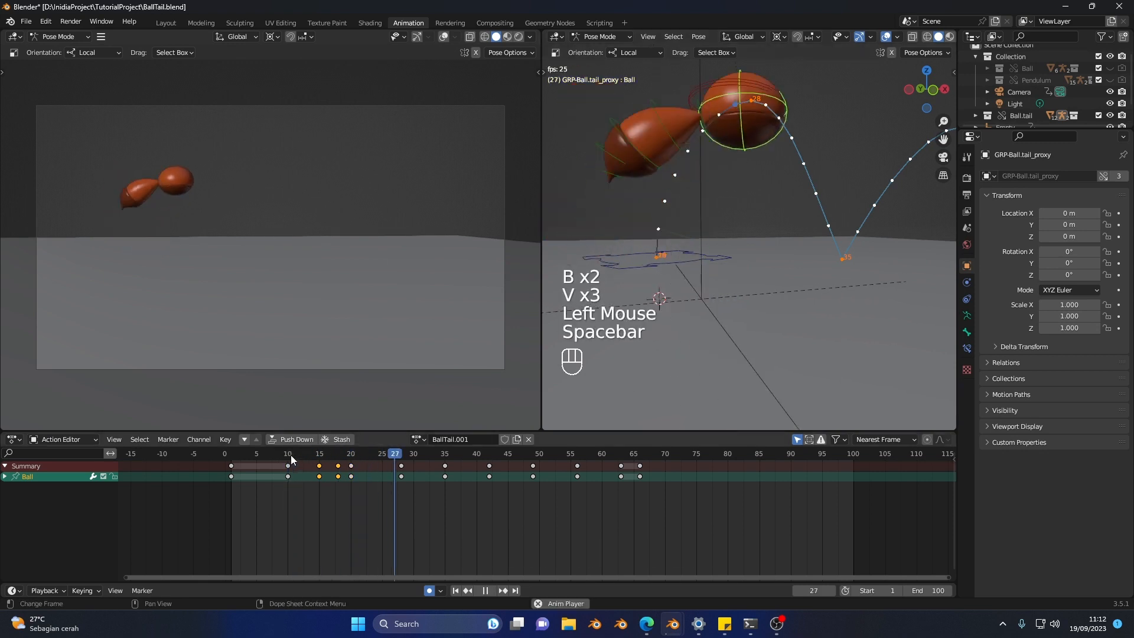
{"action": "left_click", "coordinate": [291, 461]}
{"action": "left_click", "coordinate": [292, 461]}
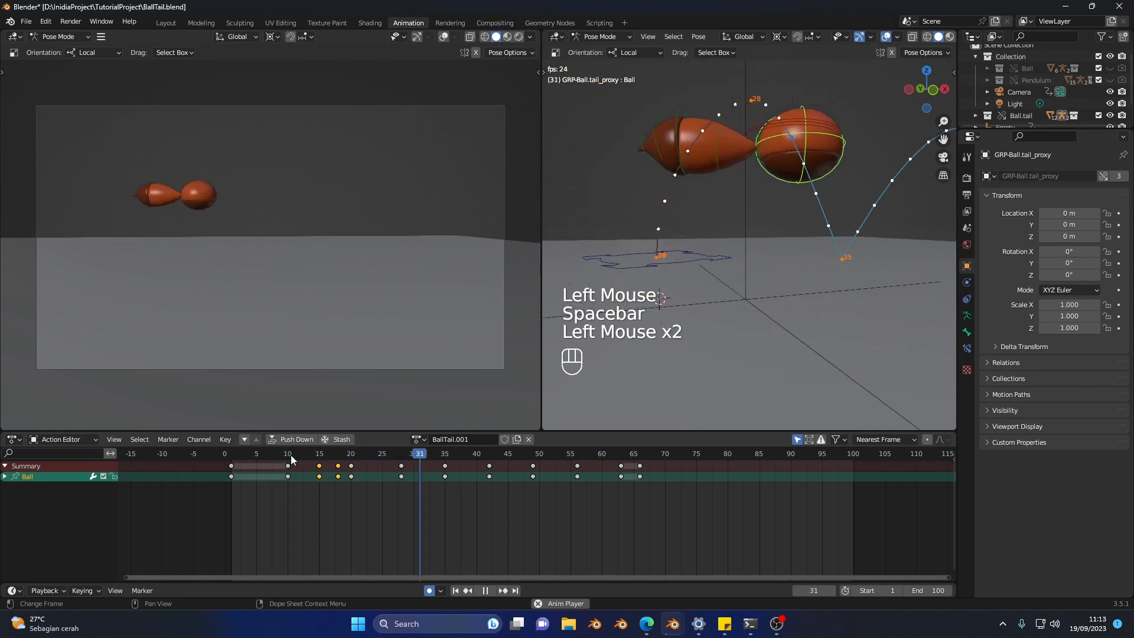
{"action": "left_click", "coordinate": [292, 460]}
{"action": "key", "text": "space"}
{"action": "left_click_drag", "start_coordinate": [310, 453], "coordinate": [358, 468]}
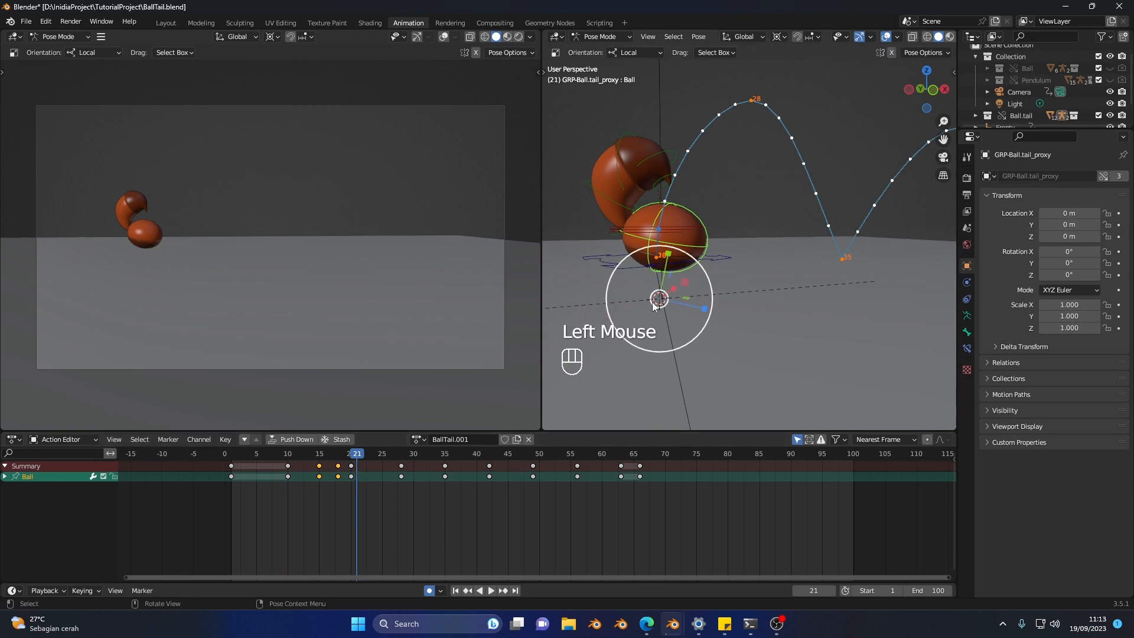
{"action": "mouse_move", "coordinate": [652, 302]}
{"action": "middle_mouse_down"}
{"action": "mouse_move", "coordinate": [669, 300]}
{"action": "mouse_move", "coordinate": [666, 317]}
{"action": "middle_mouse_up"}
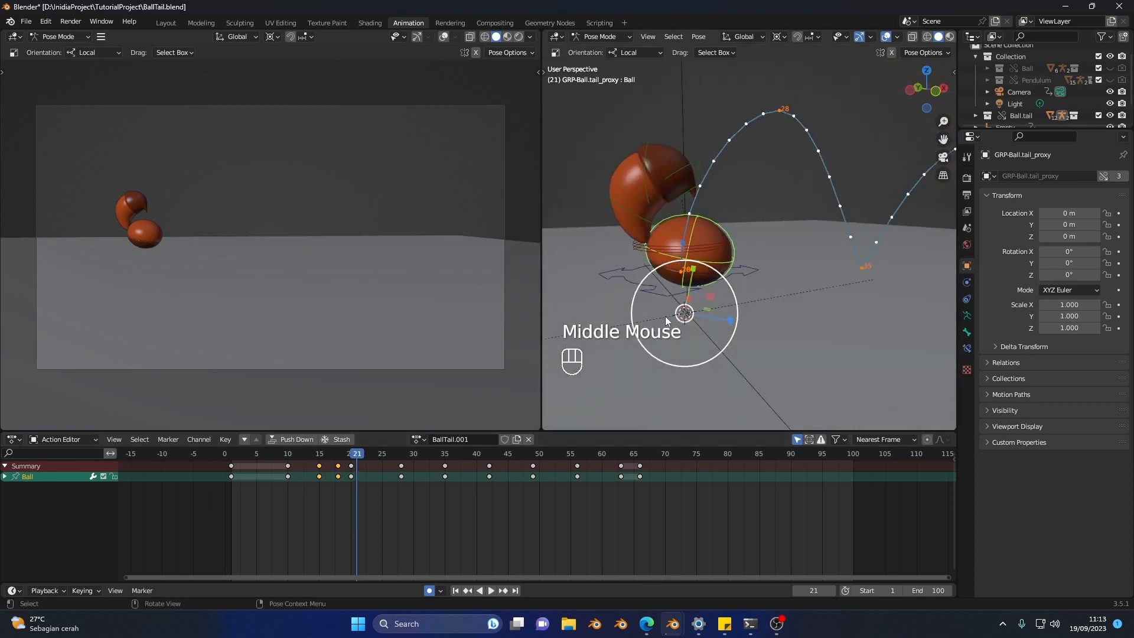
Step: Select the Tail.02, Tail.03, Tail.04 and Tail.05 controls at frame 10
{"action": "left_click", "coordinate": [288, 456]}
{"action": "left_click", "coordinate": [611, 238], "text": "shift"}
{"action": "middle_click_drag", "start_coordinate": [611, 238], "coordinate": [650, 234], "text": "shift"}
{"action": "left_click", "coordinate": [635, 211], "text": "shift"}
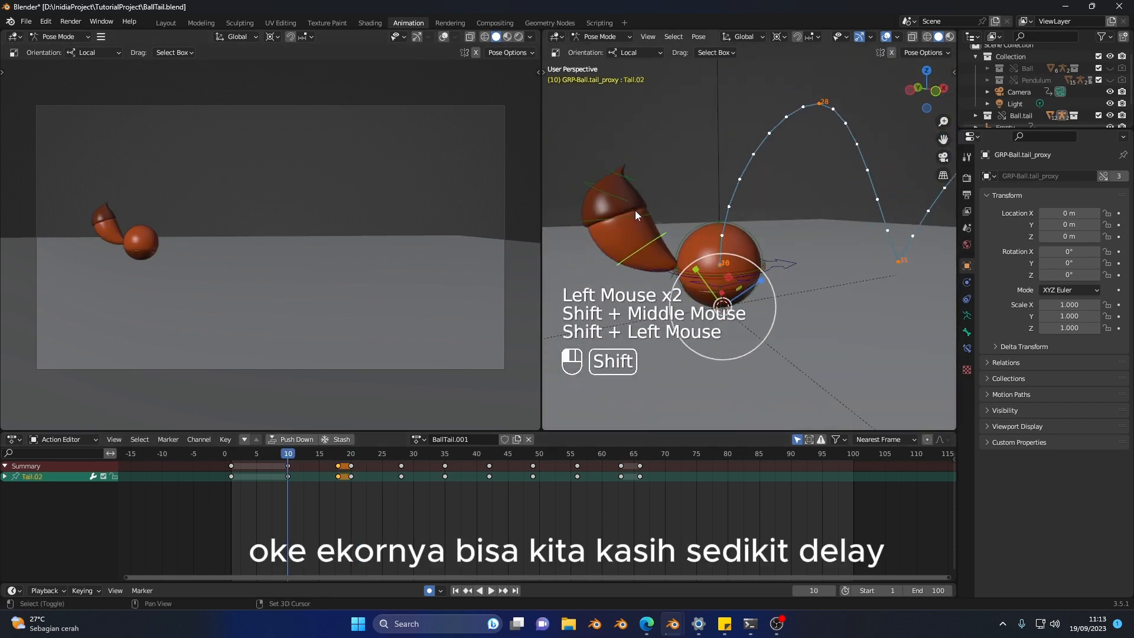
{"action": "left_click", "coordinate": [616, 196], "text": "shift"}
{"action": "left_click", "coordinate": [626, 175], "text": "shift"}
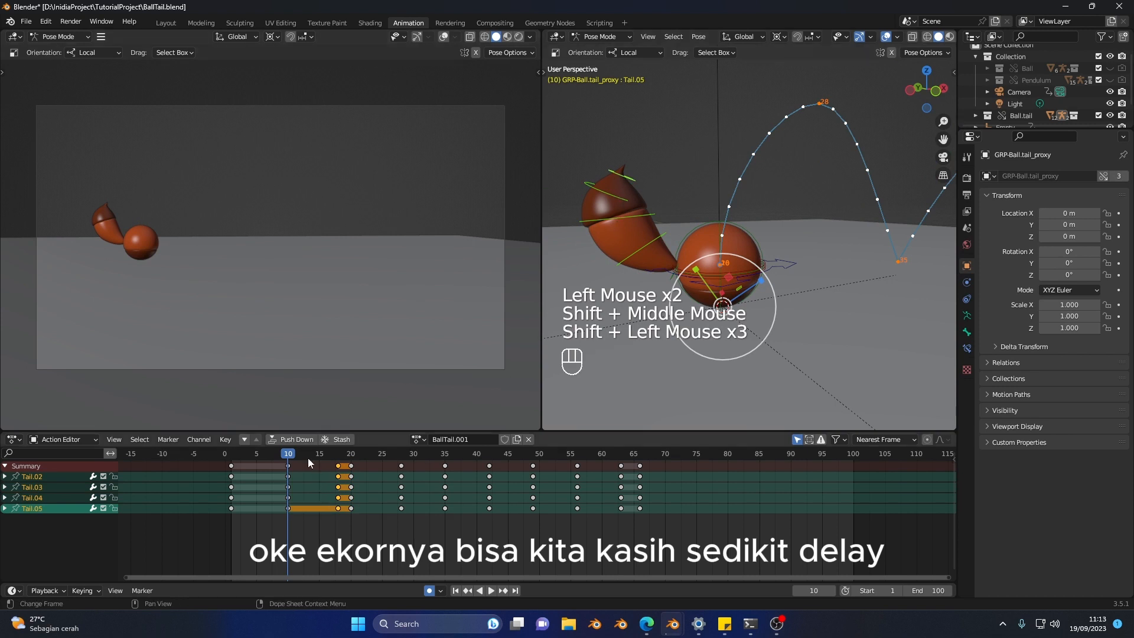
Step: At frame 14, rotate Tail.03, Tail.04 and Tail.05 by about -42° around their individual origins to delay the tail
{"action": "left_click_drag", "start_coordinate": [307, 459], "coordinate": [311, 460]}
{"action": "left_click", "coordinate": [661, 196]}
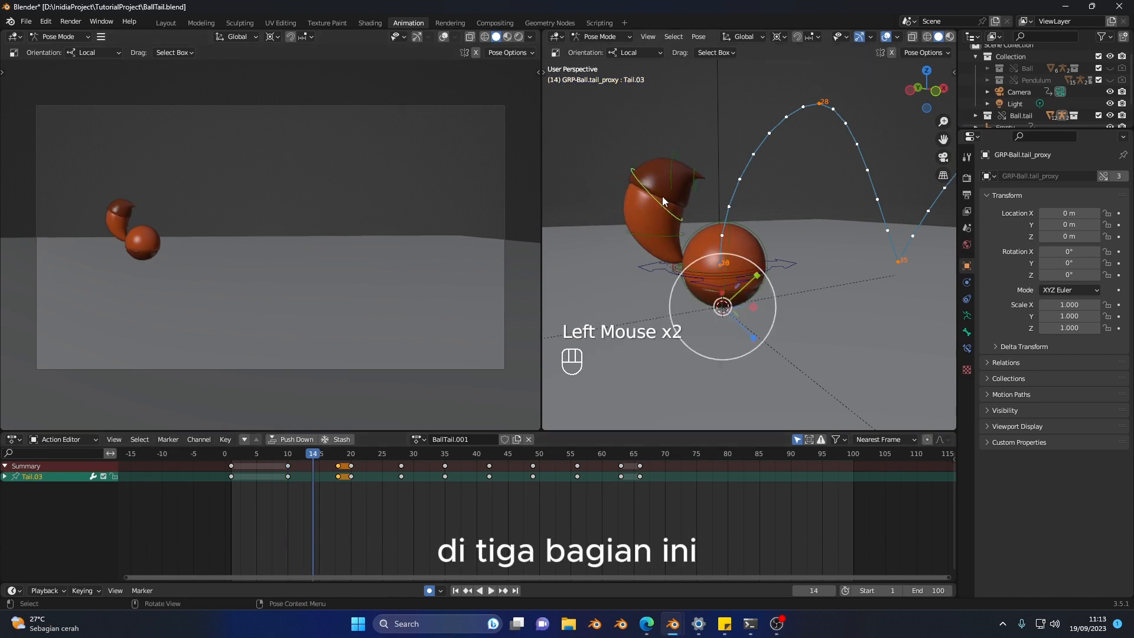
{"action": "left_click", "coordinate": [683, 161], "text": "shift"}
{"action": "left_click", "coordinate": [681, 198], "text": "shift"}
{"action": "key", "text": "shift+space"}
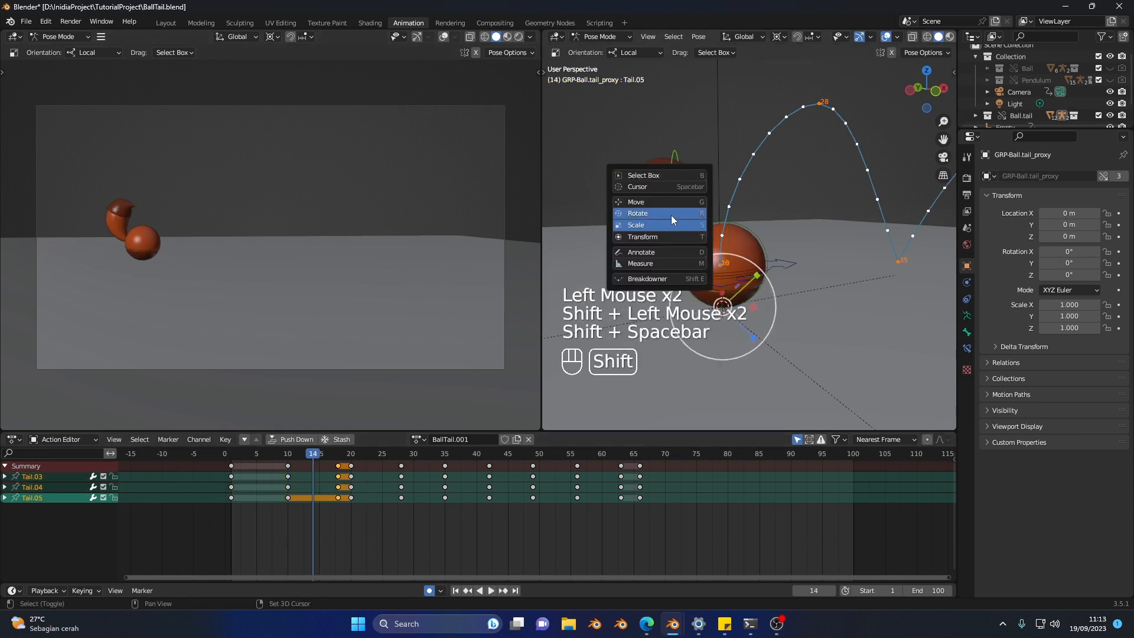
{"action": "key", "text": "shift+space"}
{"action": "left_click_drag", "start_coordinate": [778, 37], "coordinate": [827, 76]}
{"action": "left_click_drag", "start_coordinate": [696, 170], "coordinate": [674, 149]}
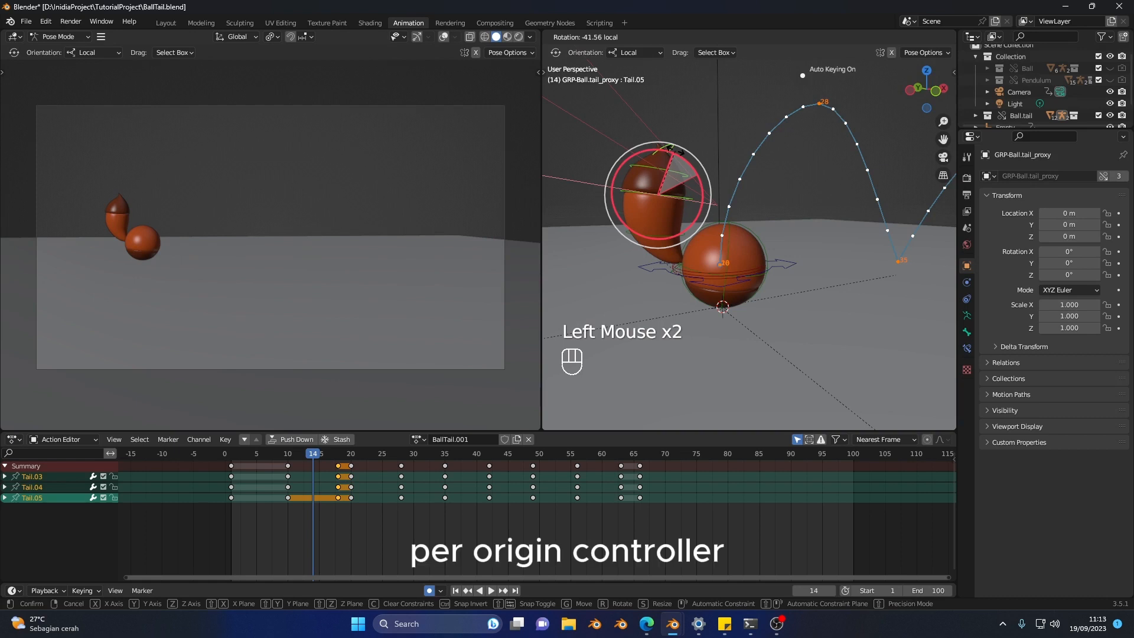
{"action": "left_click_drag", "start_coordinate": [674, 150], "coordinate": [677, 152]}
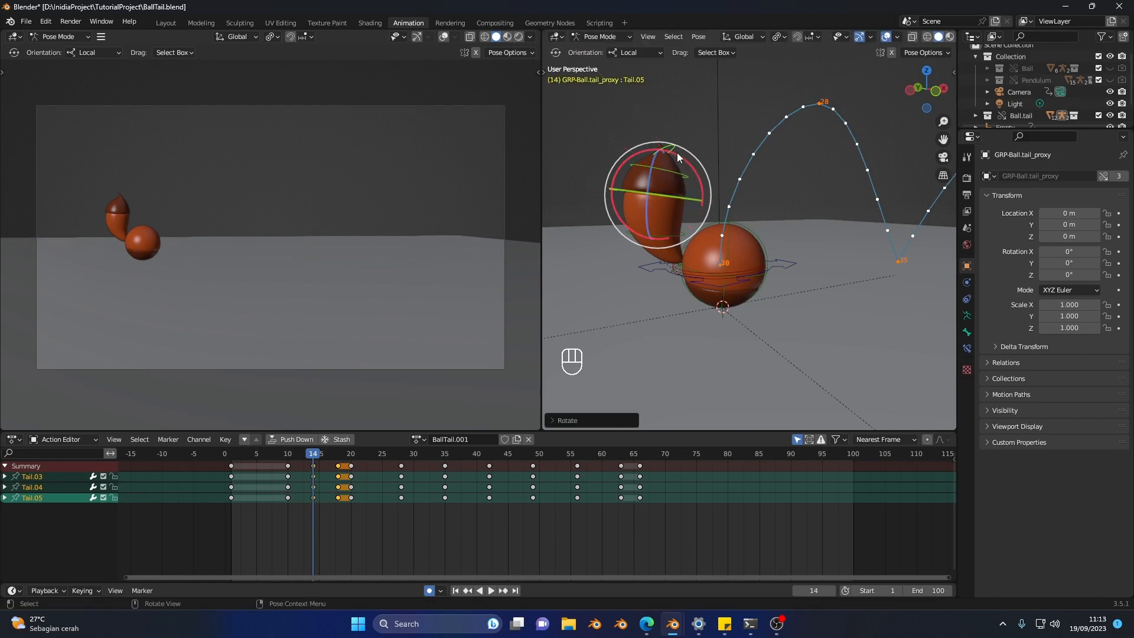
Step: Play the takeoff from about frame 10 to check the tail's delayed motion
{"action": "left_click", "coordinate": [279, 455]}
{"action": "key", "text": "space"}
{"action": "left_click", "coordinate": [286, 455]}
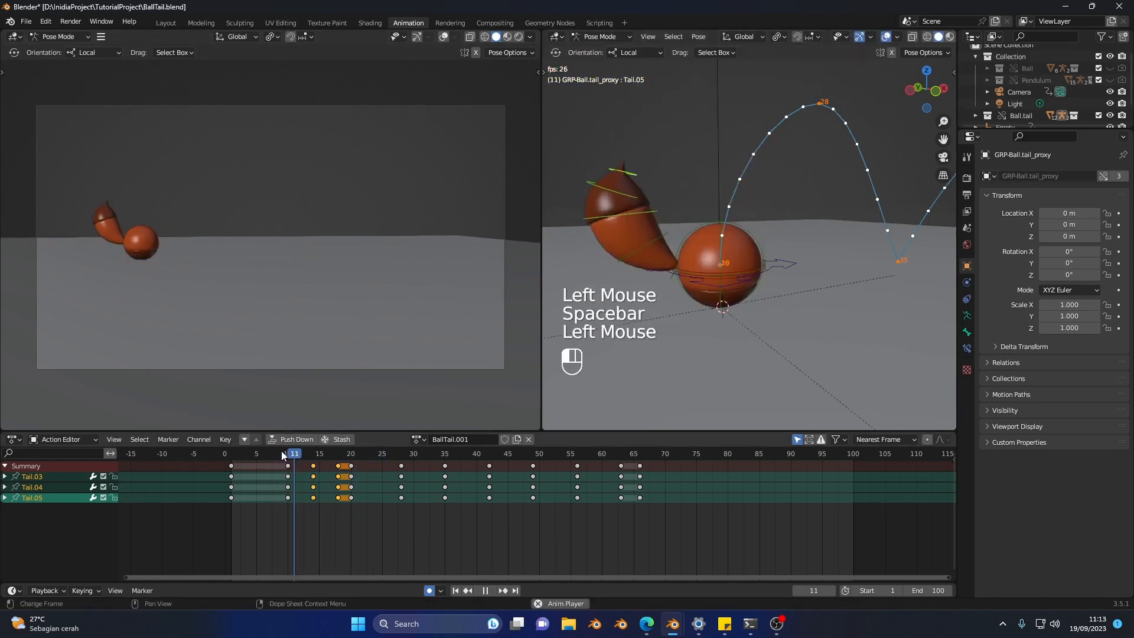
{"action": "key", "text": "space"}
Step: Rotate Tail.03, Tail.04 and Tail.05 slightly inward at frame 18 to curl the tail further before the jump
{"action": "left_click", "coordinate": [294, 456]}
{"action": "left_click_drag", "start_coordinate": [294, 458], "coordinate": [338, 465]}
{"action": "left_click_drag", "start_coordinate": [733, 182], "coordinate": [739, 188]}
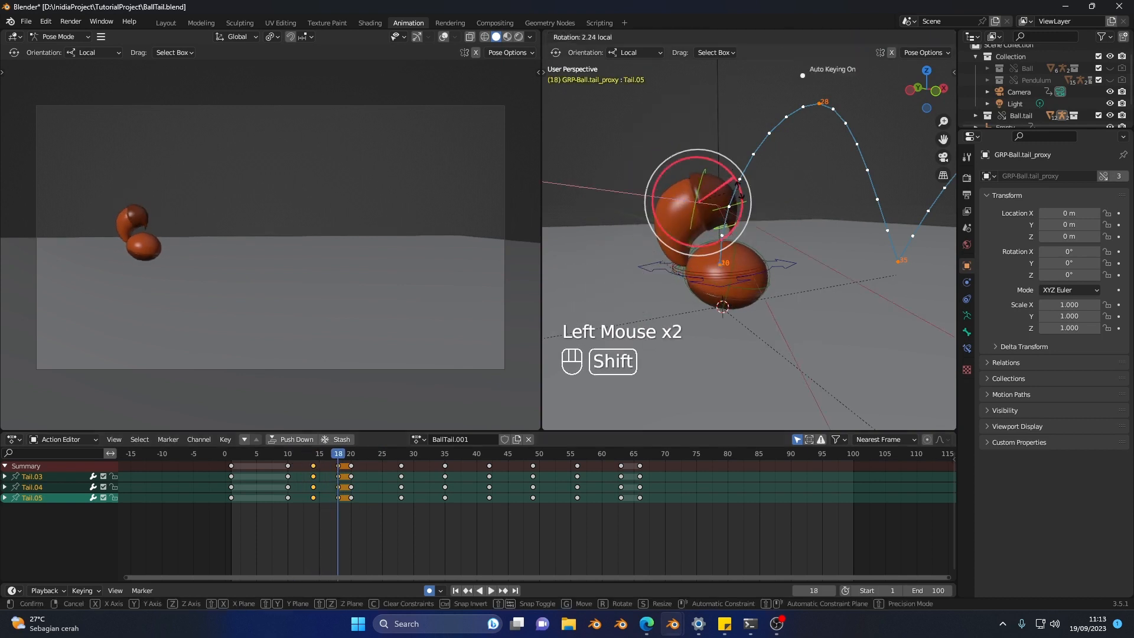
{"action": "left_click_drag", "start_coordinate": [742, 243], "coordinate": [741, 257], "text": "shift"}
Step: Replay the first jump repeatedly from about frames 10 to 14 to check the tail follow-through
{"action": "left_click", "coordinate": [286, 464]}
{"action": "key", "text": "space"}
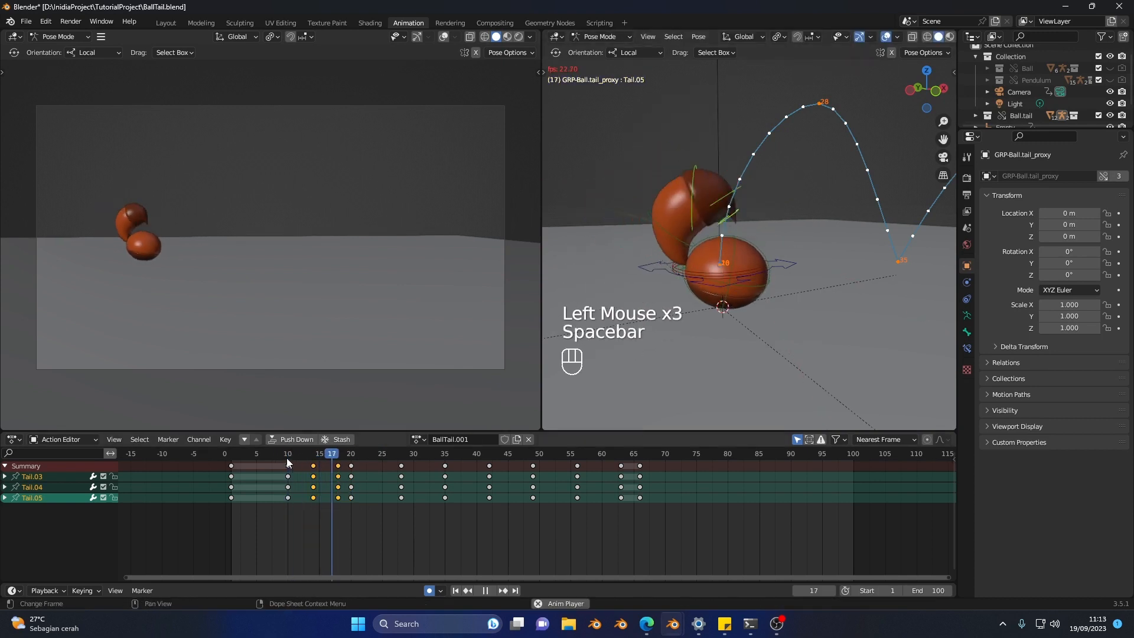
{"action": "left_click", "coordinate": [333, 470]}
{"action": "key", "text": "space"}
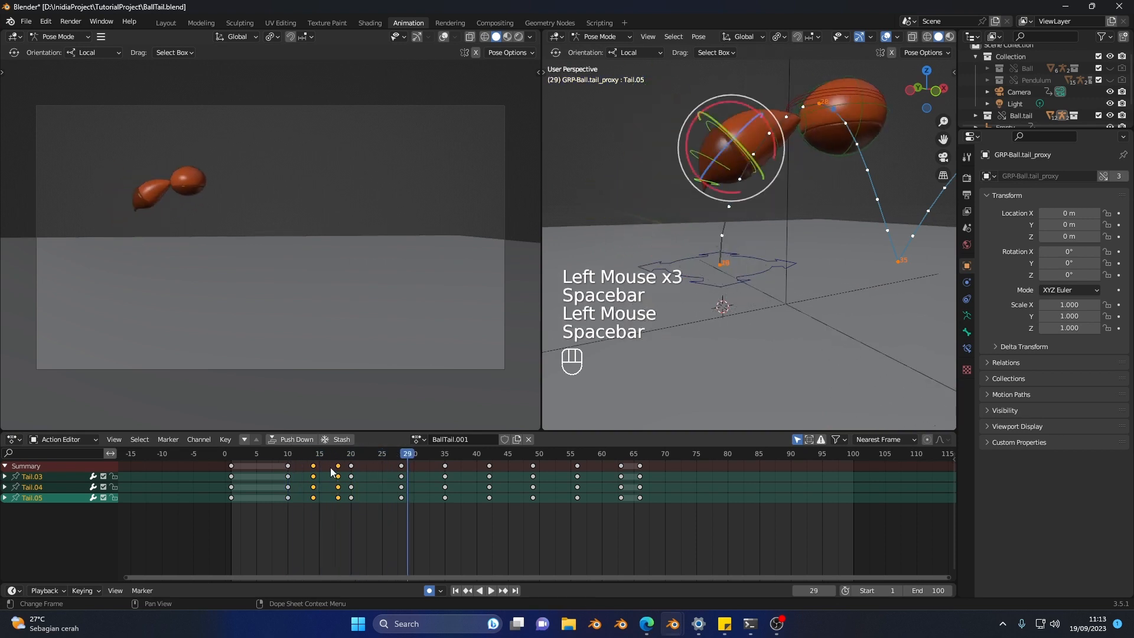
{"action": "left_click", "coordinate": [300, 458]}
{"action": "key", "text": "space"}
{"action": "left_click", "coordinate": [311, 456]}
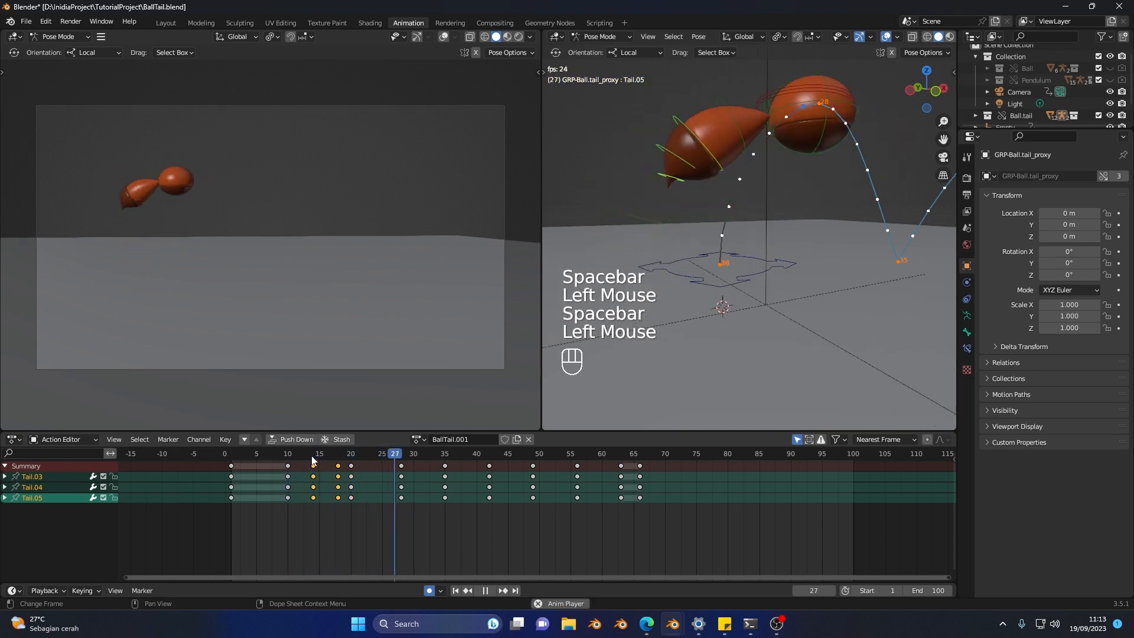
{"action": "left_click", "coordinate": [313, 456]}
{"action": "key", "text": "space"}
Step: At frame 23, rotate Tail.02, Tail.03 and Tail.04 backward so the tail trails behind the rising ball
{"action": "left_click", "coordinate": [338, 455]}
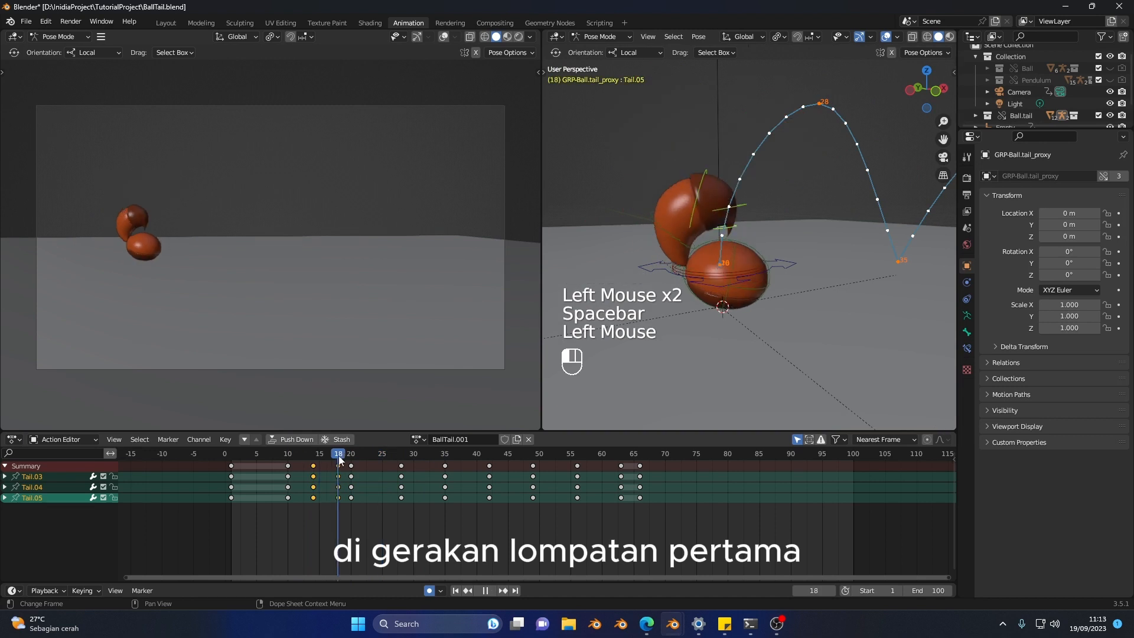
{"action": "left_click_drag", "start_coordinate": [339, 456], "coordinate": [369, 469]}
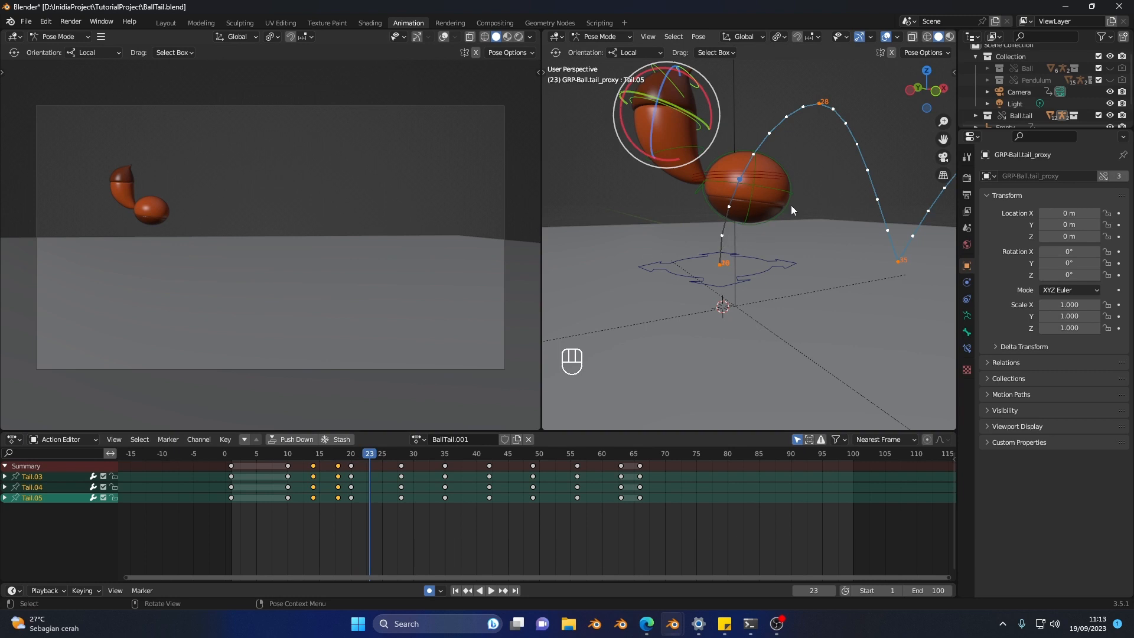
{"action": "left_click_drag", "start_coordinate": [314, 455], "coordinate": [370, 457]}
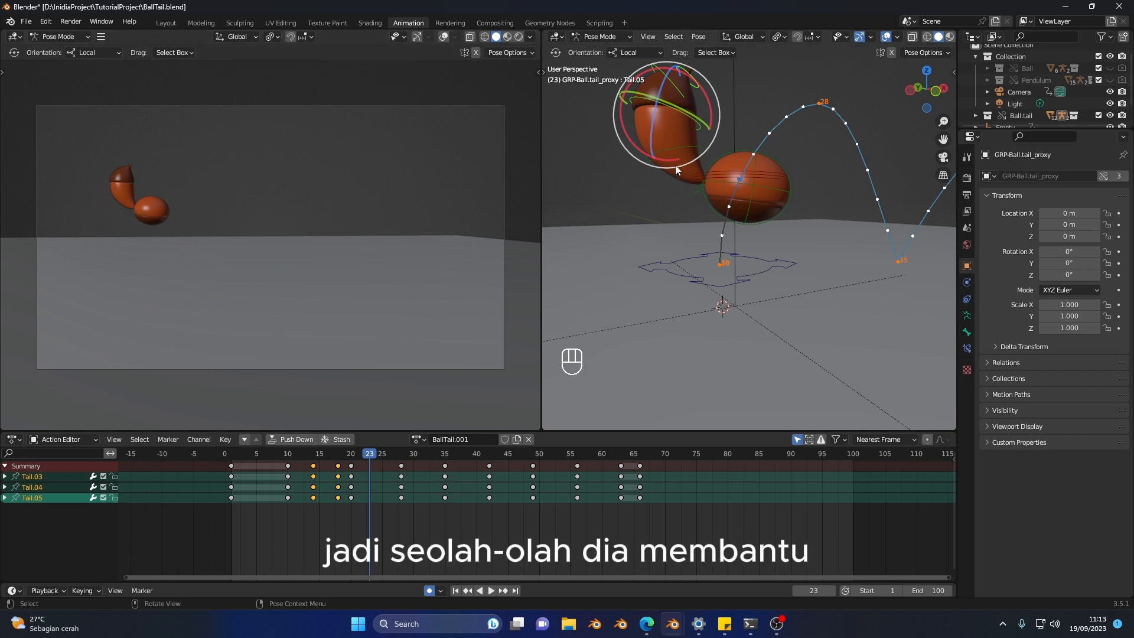
{"action": "left_click", "coordinate": [668, 145]}
{"action": "left_click", "coordinate": [673, 106], "text": "shift"}
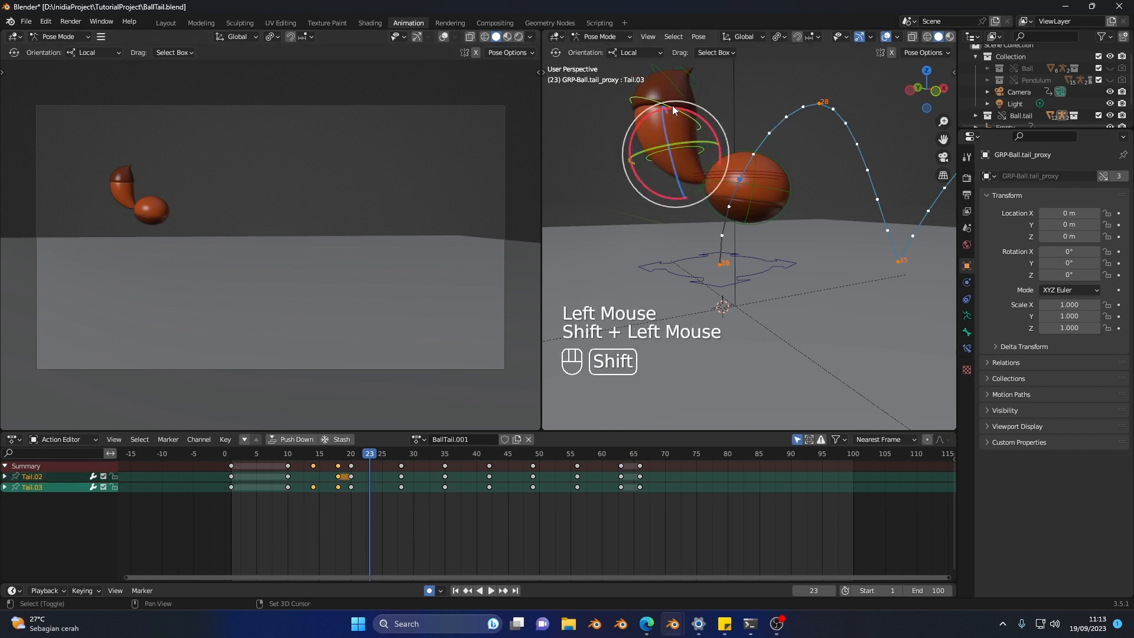
{"action": "left_click", "coordinate": [681, 83], "text": "shift"}
{"action": "middle_click_drag", "start_coordinate": [661, 222], "coordinate": [695, 207]}
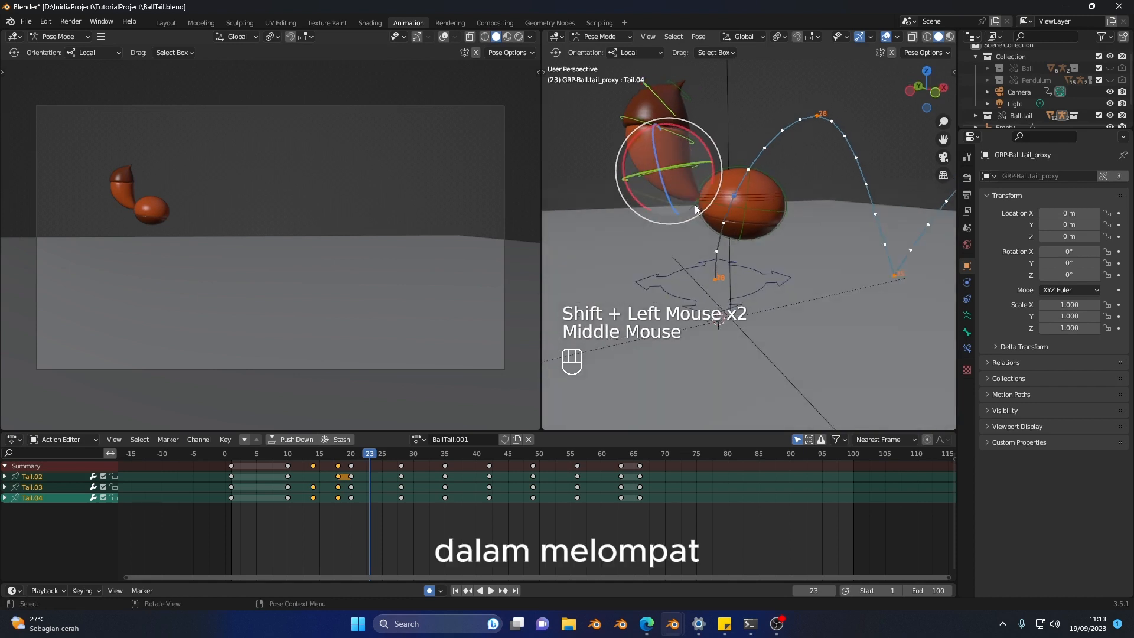
{"action": "left_click_drag", "start_coordinate": [705, 154], "coordinate": [672, 125]}
Step: Rotate Tail.01 at frame 23 to bring the whole tail roughly level behind the ball
{"action": "left_click", "coordinate": [692, 209]}
{"action": "left_click_drag", "start_coordinate": [746, 173], "coordinate": [727, 165]}
{"action": "middle_click_drag", "start_coordinate": [730, 186], "coordinate": [717, 193]}
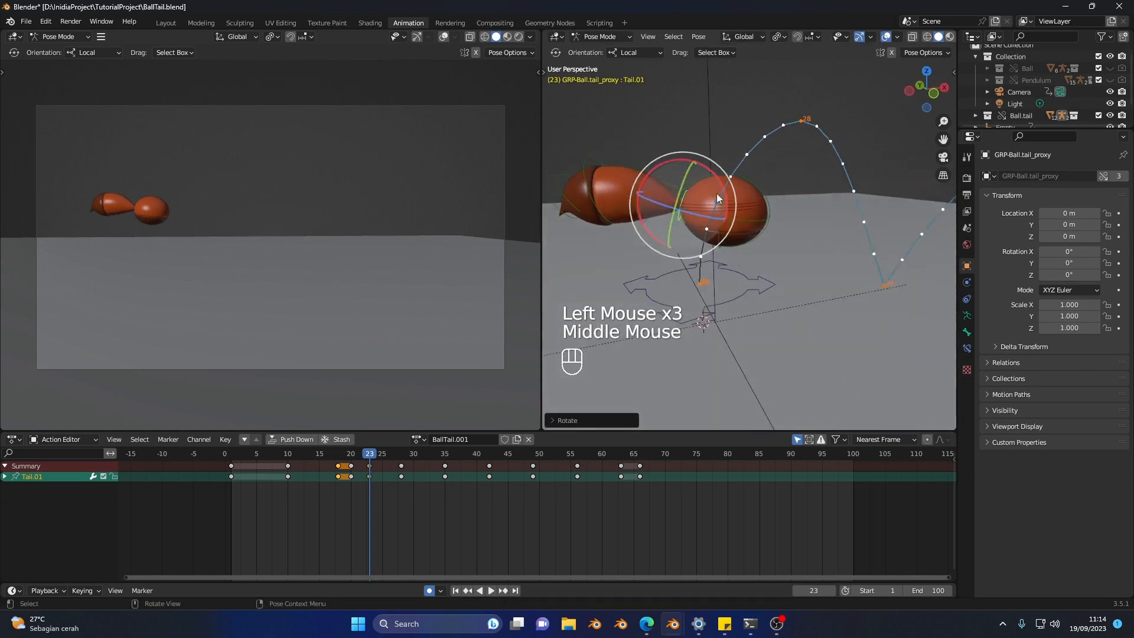
Step: Rotate Tail.02, Tail.03 and Tail.04 at frame 23 to curl the tail tip downward, and inspect the pose from several angles
{"action": "left_click", "coordinate": [641, 168]}
{"action": "middle_click_drag", "start_coordinate": [640, 167], "coordinate": [648, 159], "text": "shift"}
{"action": "left_click", "coordinate": [612, 162], "text": "shift"}
{"action": "left_click", "coordinate": [617, 160], "text": "shift"}
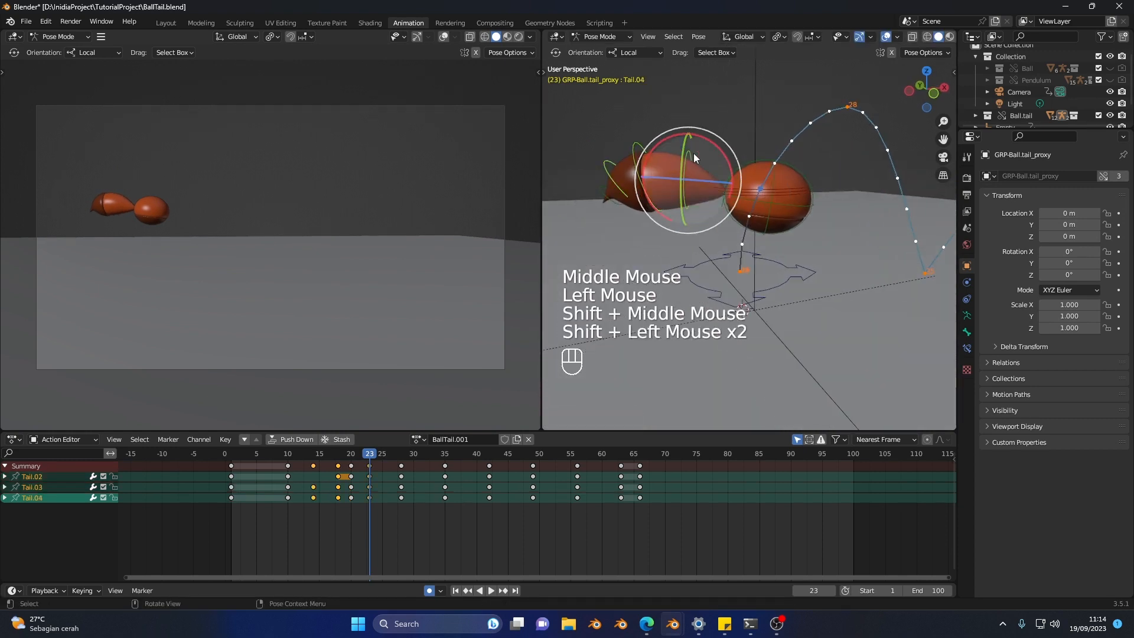
{"action": "left_click_drag", "start_coordinate": [721, 144], "coordinate": [700, 129]}
{"action": "middle_click_drag", "start_coordinate": [716, 158], "coordinate": [810, 196]}
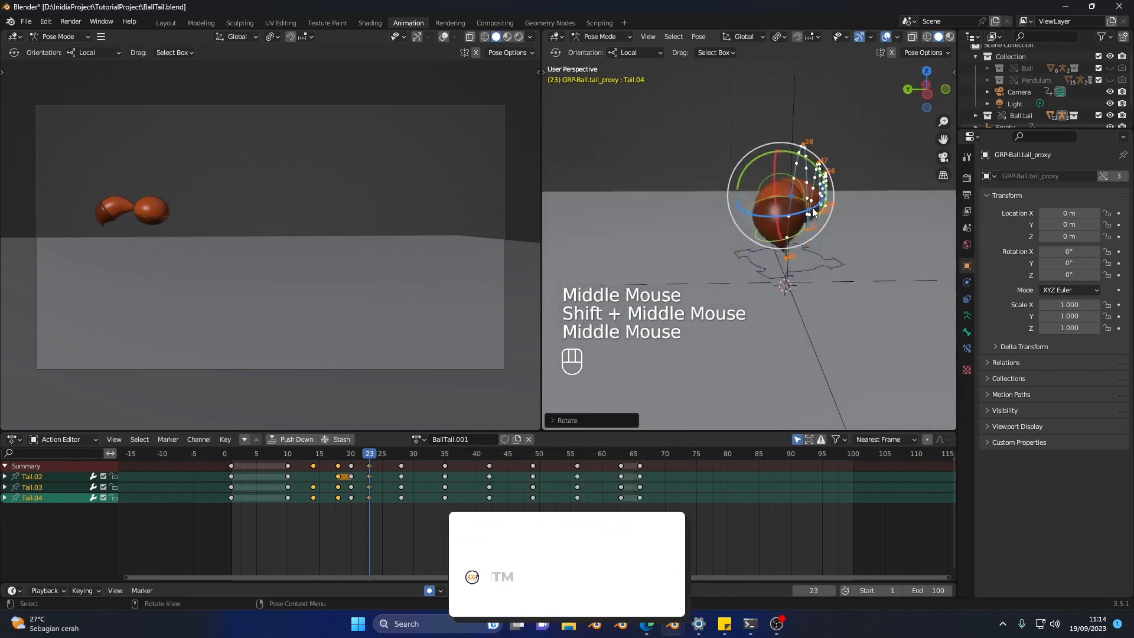
{"action": "left_click_drag", "start_coordinate": [811, 206], "coordinate": [818, 205]}
{"action": "middle_click_drag", "start_coordinate": [823, 208], "coordinate": [760, 208]}
{"action": "left_click_drag", "start_coordinate": [668, 158], "coordinate": [659, 177]}
Step: Replay the first jump repeatedly from about frame 13 to check how the tail whips during takeoff
{"action": "mouse_move", "coordinate": [316, 456]}
{"action": "left_mouse_down"}
{"action": "mouse_move", "coordinate": [384, 458]}
{"action": "mouse_move", "coordinate": [295, 457]}
{"action": "left_mouse_up"}
{"action": "key", "text": "space"}
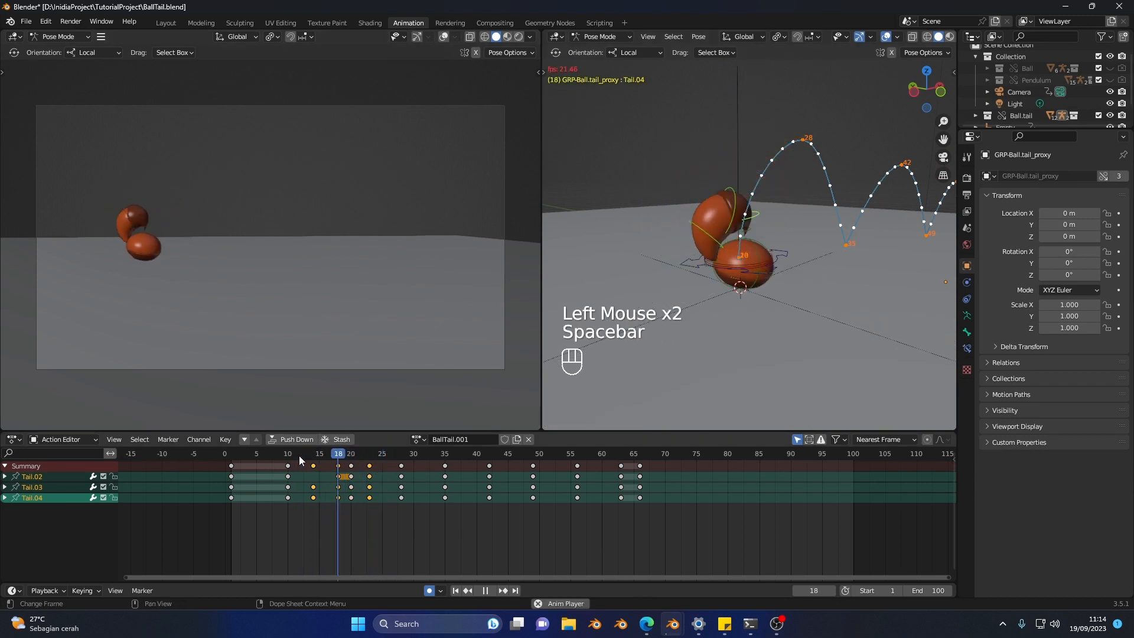
{"action": "left_click", "coordinate": [306, 454]}
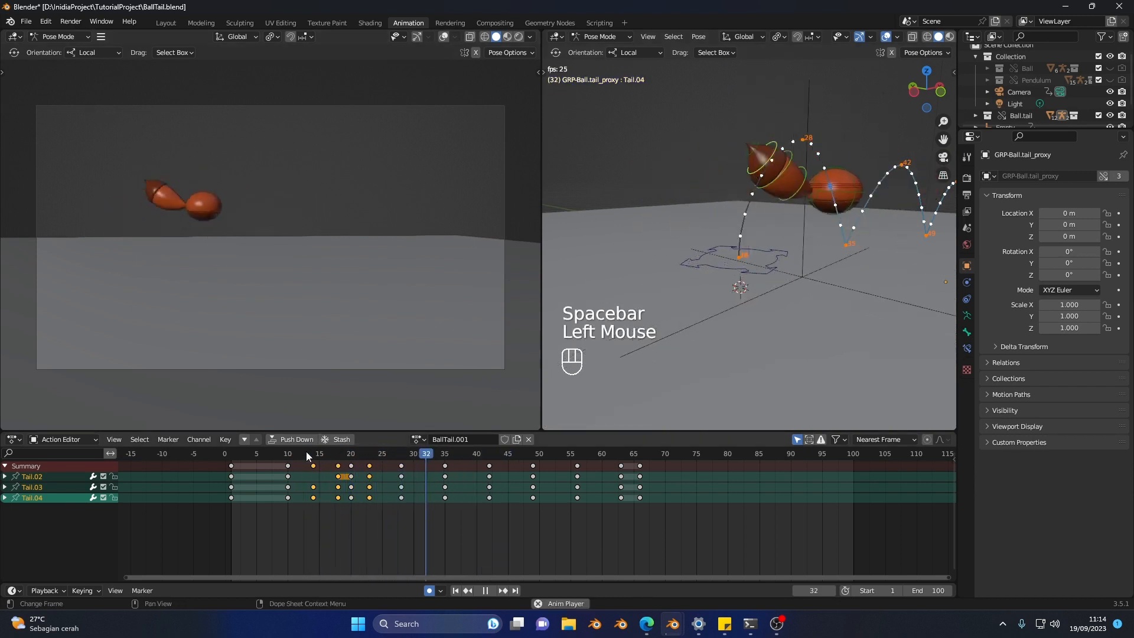
{"action": "left_click", "coordinate": [306, 452]}
{"action": "left_click", "coordinate": [307, 453]}
{"action": "left_click", "coordinate": [309, 456]}
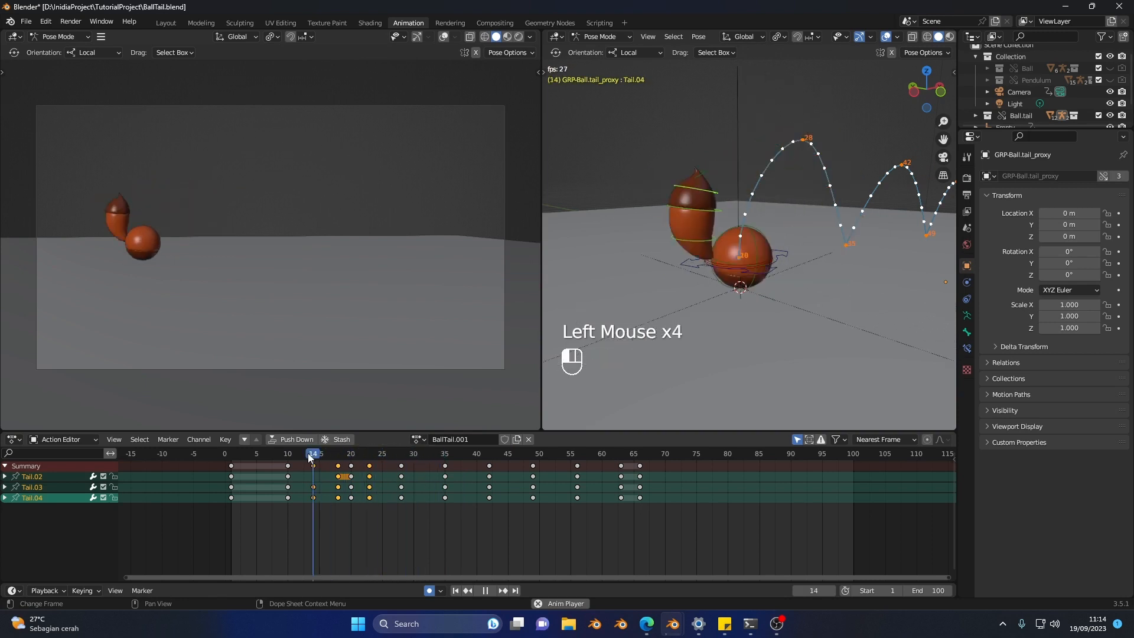
{"action": "left_click", "coordinate": [309, 456]}
{"action": "left_click", "coordinate": [309, 456]}
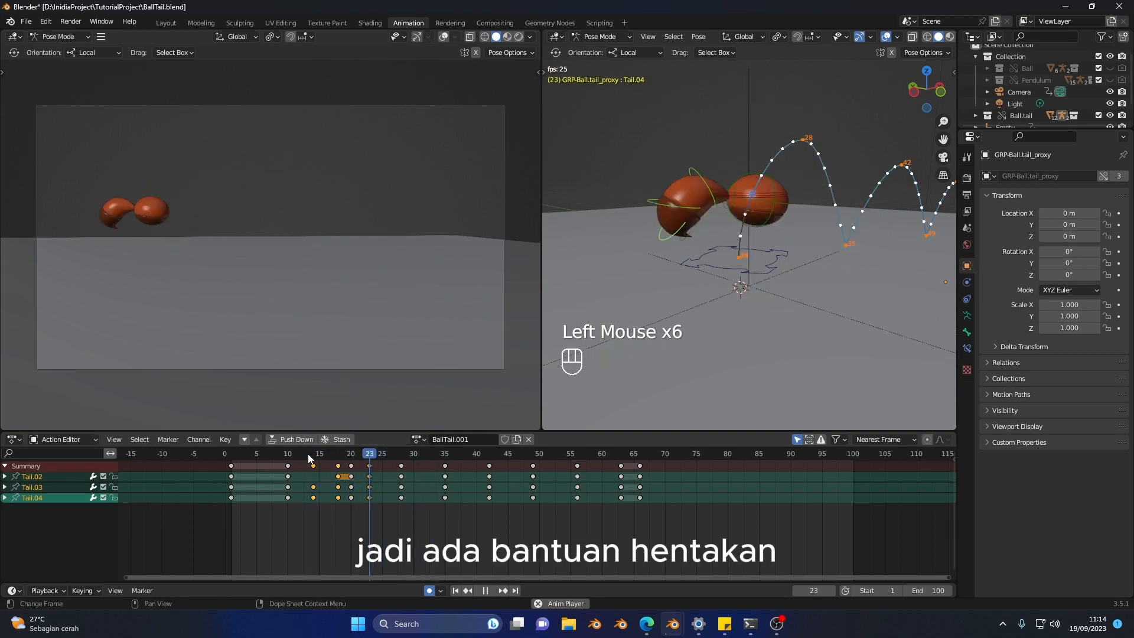
{"action": "left_click", "coordinate": [309, 456]}
{"action": "left_click", "coordinate": [309, 456]}
{"action": "key", "text": "space"}
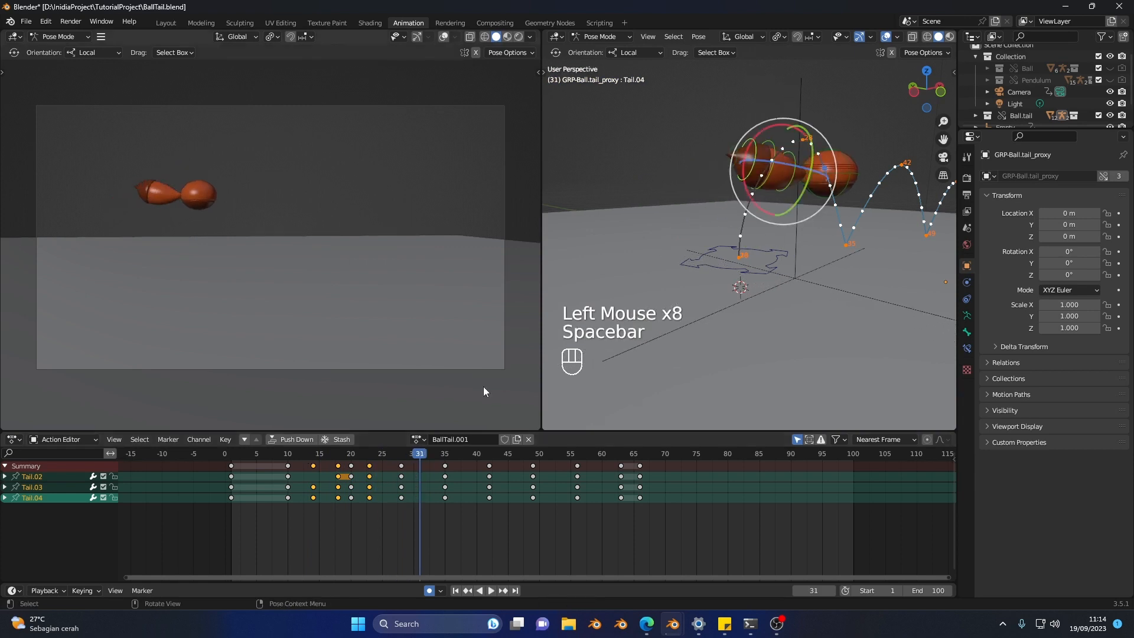
Step: At frame 22, scale the Ball control back to a round shape just after the takeoff
{"action": "left_click_drag", "start_coordinate": [324, 455], "coordinate": [357, 471]}
{"action": "middle_click_drag", "start_coordinate": [768, 250], "coordinate": [744, 248]}
{"action": "left_click", "coordinate": [745, 218]}
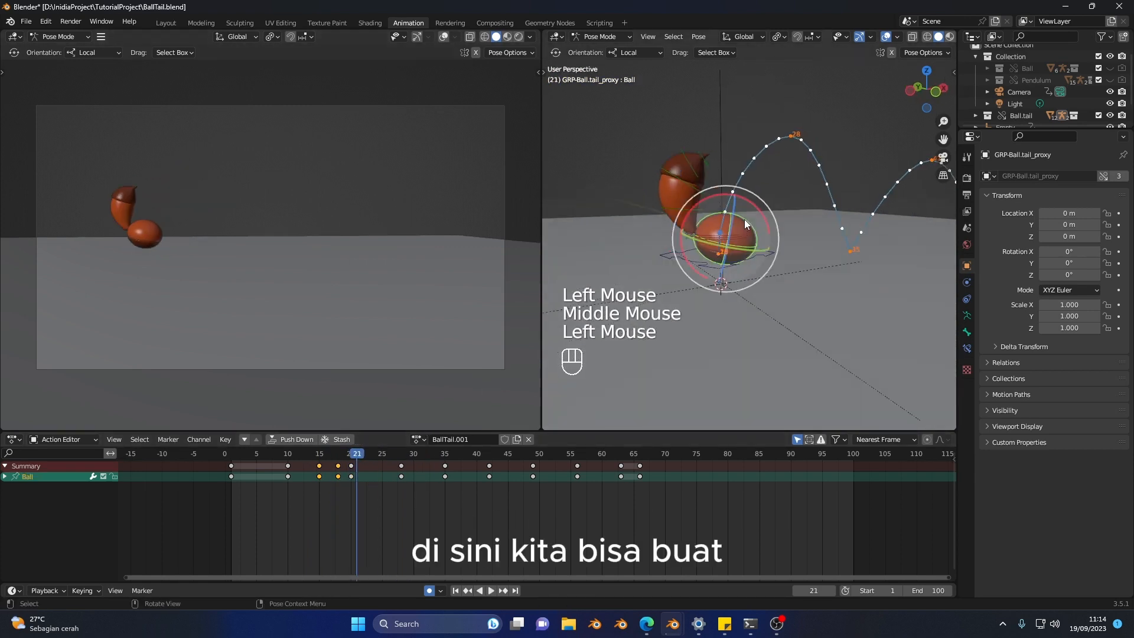
{"action": "scroll", "coordinate": [280, 462], "scroll_direction": "up", "scroll_amount": 2}
{"action": "left_click_drag", "start_coordinate": [278, 453], "coordinate": [316, 475]}
{"action": "key", "text": "shift+space"}
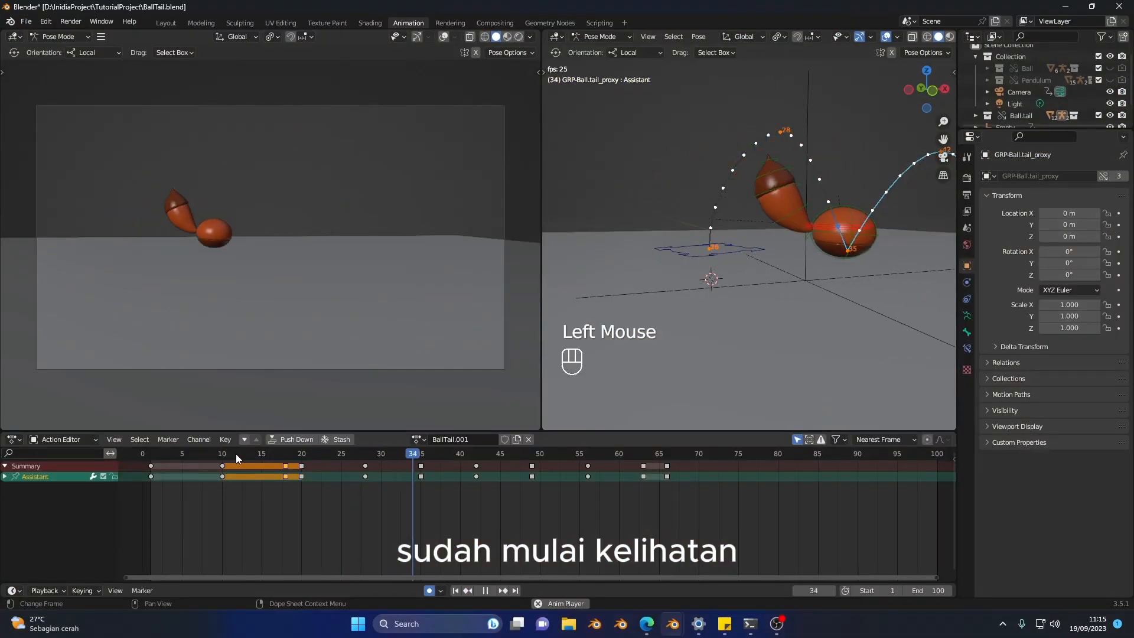
Step: Replay the first jump from about frame 12 to check the ball's squash and recovery
{"action": "left_click", "coordinate": [235, 454]}
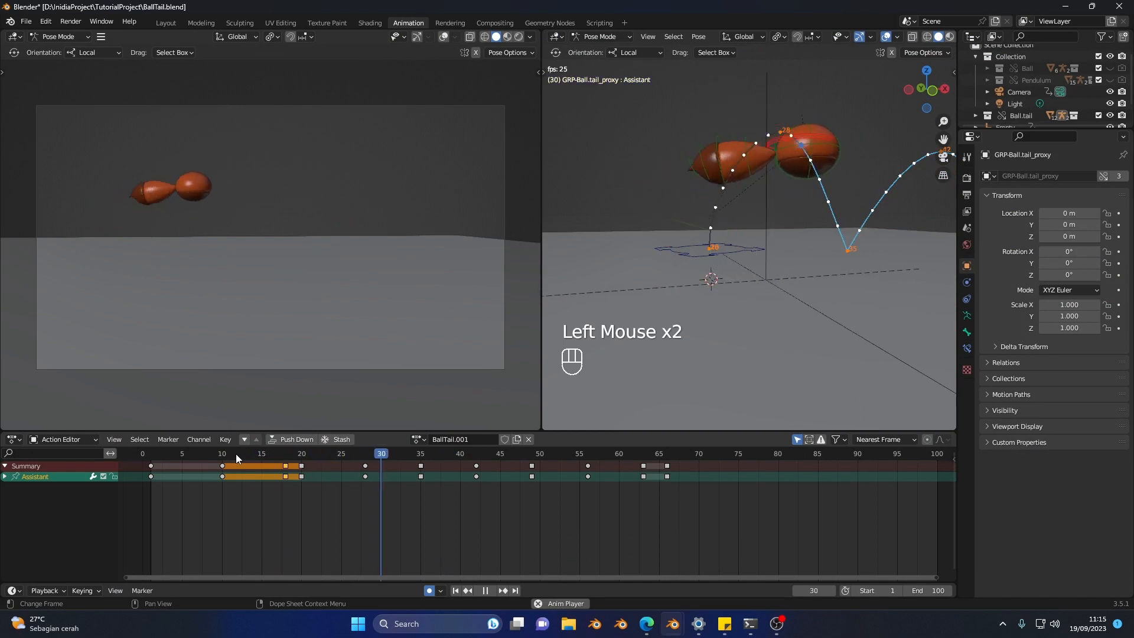
{"action": "left_click", "coordinate": [235, 453]}
{"action": "left_click", "coordinate": [236, 454]}
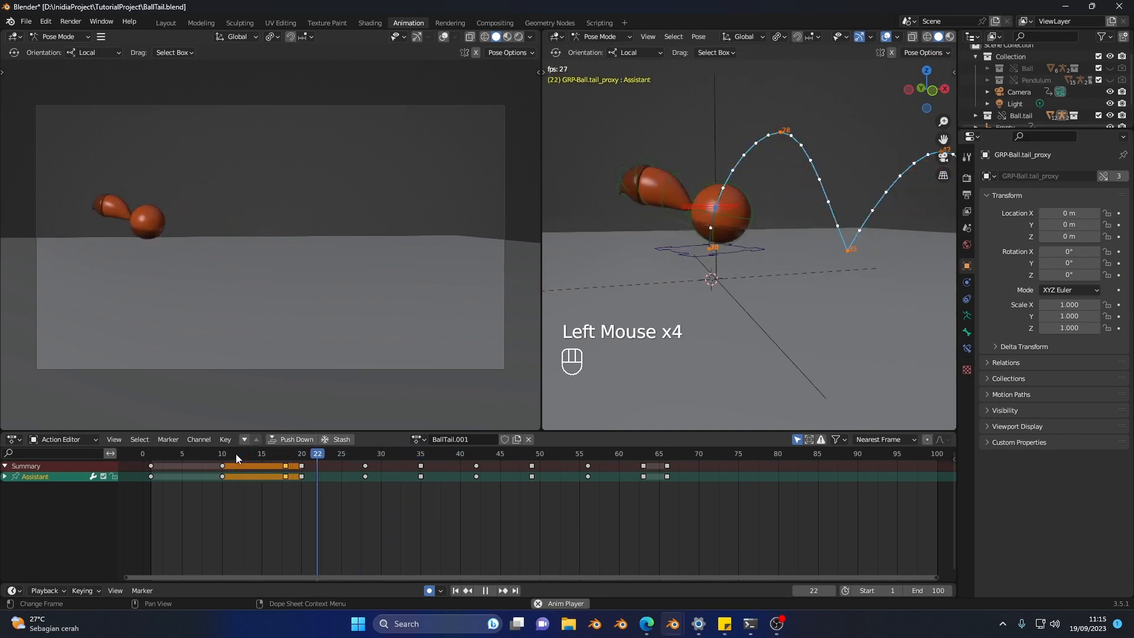
{"action": "key", "text": "space"}
Step: Select the Ball control and tilt it slightly backward at frame 31, where the ball starts descending
{"action": "middle_click_drag", "start_coordinate": [791, 158], "coordinate": [774, 225], "text": "shift"}
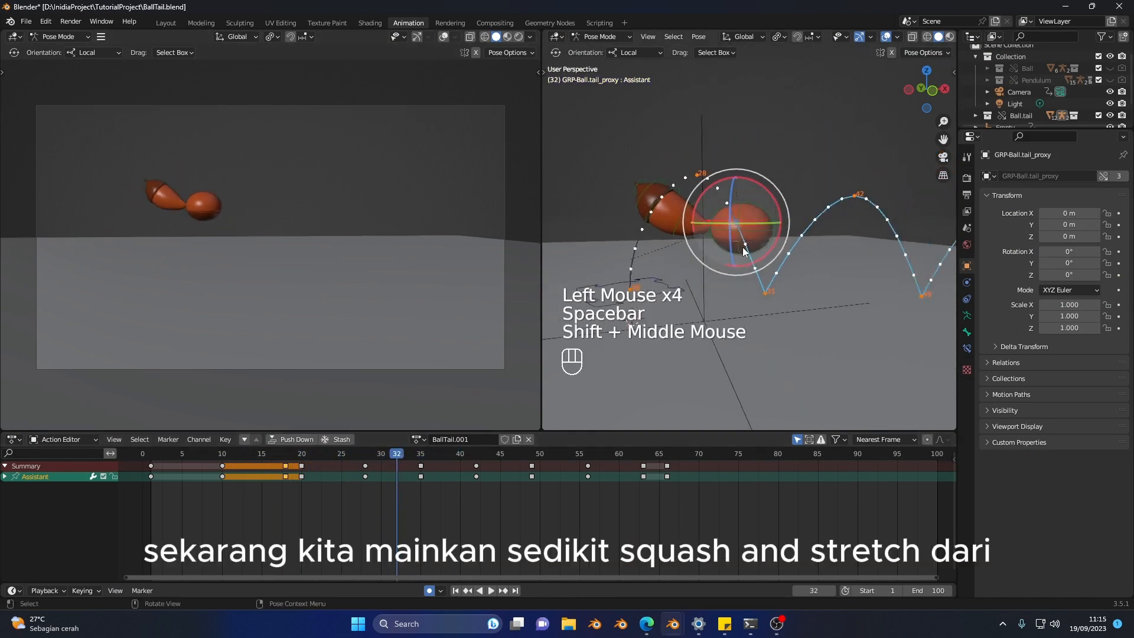
{"action": "scroll", "coordinate": [745, 233], "scroll_direction": "up", "scroll_amount": 1}
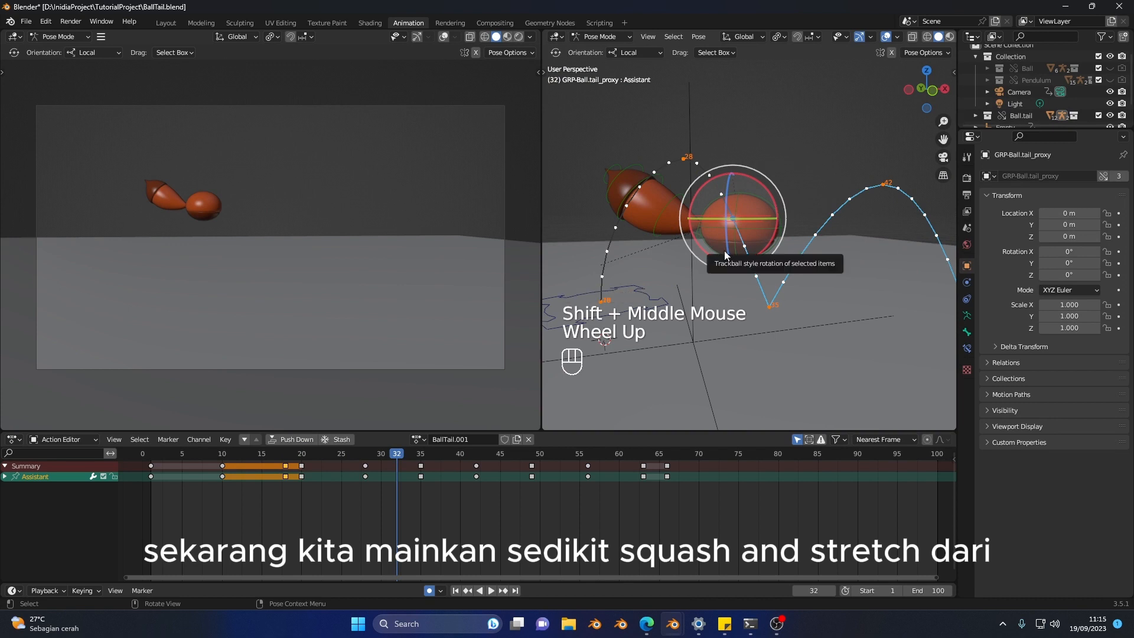
{"action": "left_click", "coordinate": [755, 196]}
{"action": "left_click", "coordinate": [306, 462]}
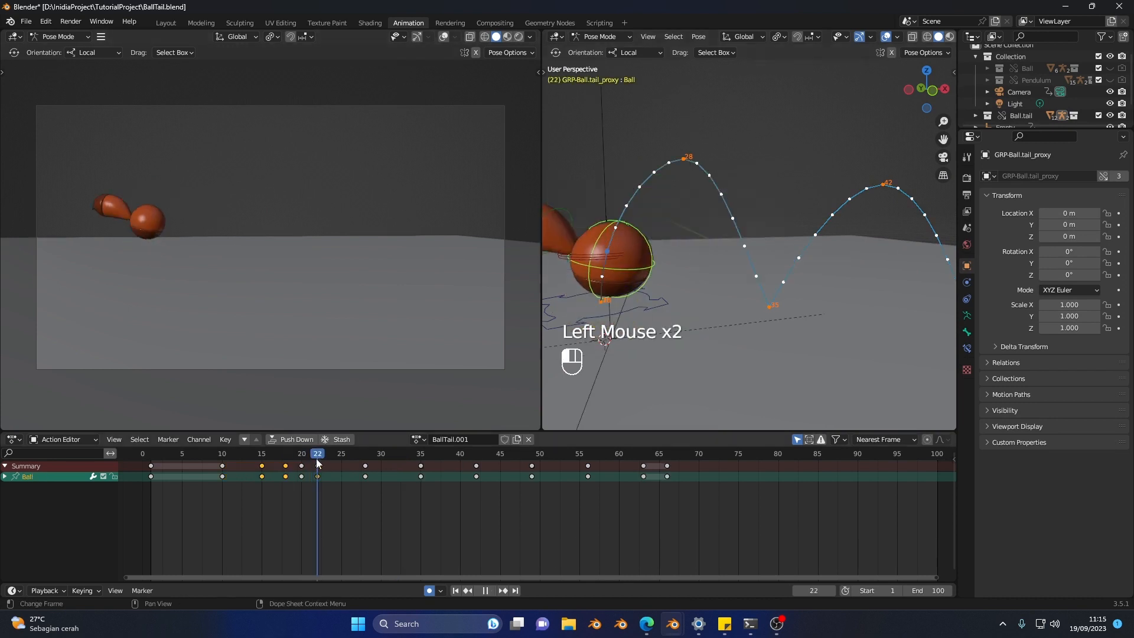
{"action": "left_click", "coordinate": [294, 463]}
{"action": "left_click_drag", "start_coordinate": [306, 466], "coordinate": [331, 478]}
{"action": "left_click", "coordinate": [344, 464]}
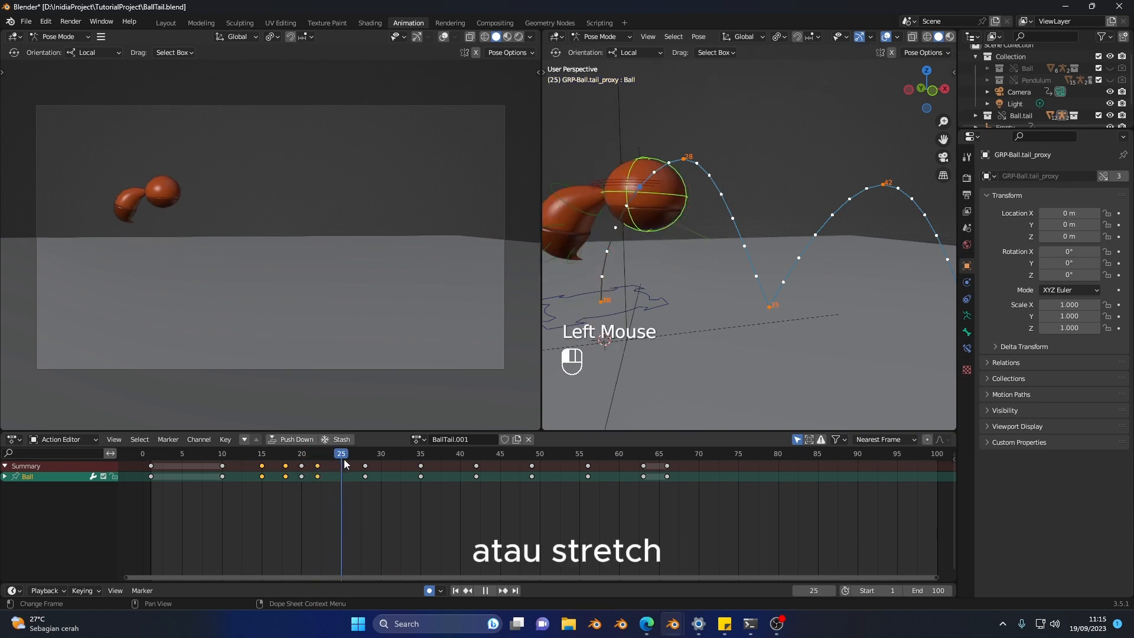
{"action": "left_click_drag", "start_coordinate": [339, 460], "coordinate": [387, 487]}
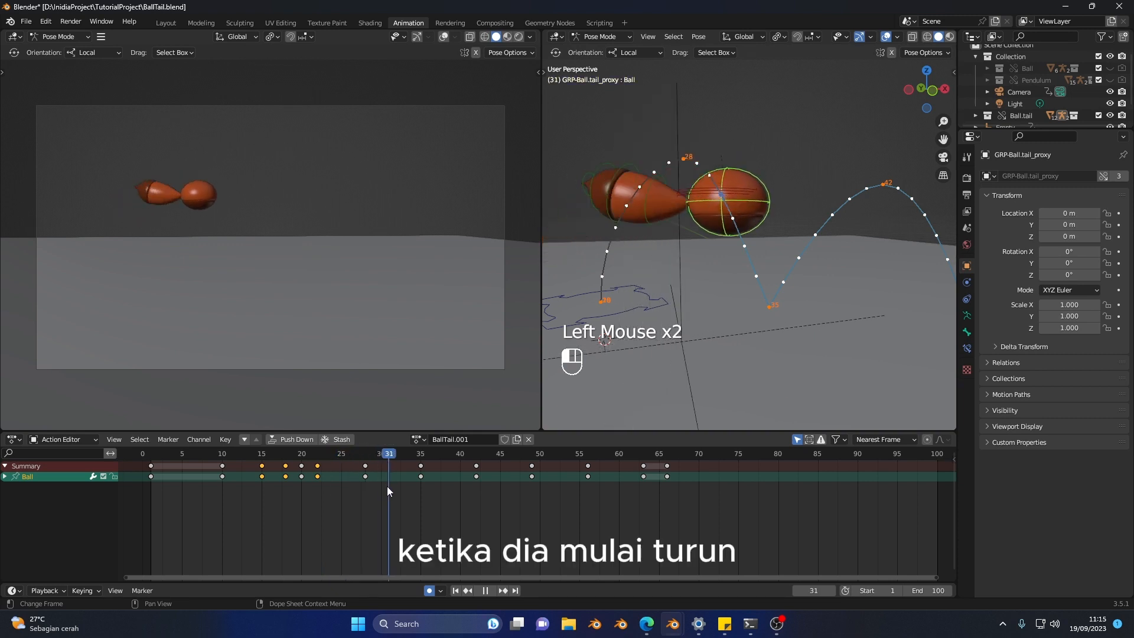
{"action": "left_click_drag", "start_coordinate": [769, 181], "coordinate": [756, 167]}
Step: Scale the Ball control vertically at frame 31 until the ball is round
{"action": "key", "text": "shift+space"}
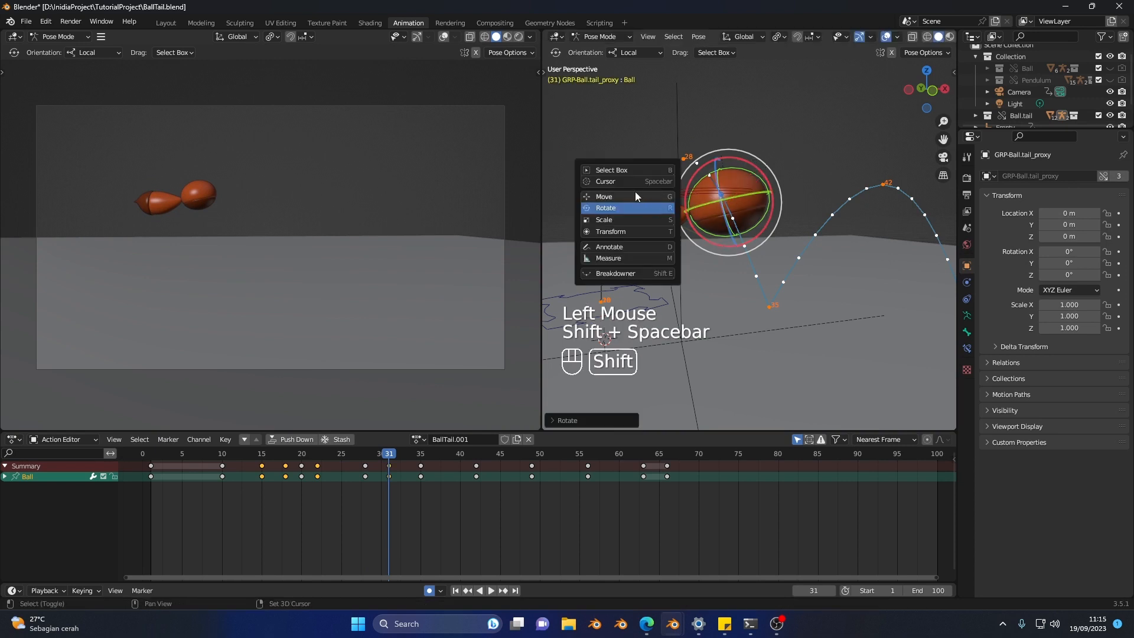
{"action": "key", "text": "shift+space"}
{"action": "left_click_drag", "start_coordinate": [718, 160], "coordinate": [703, 141]}
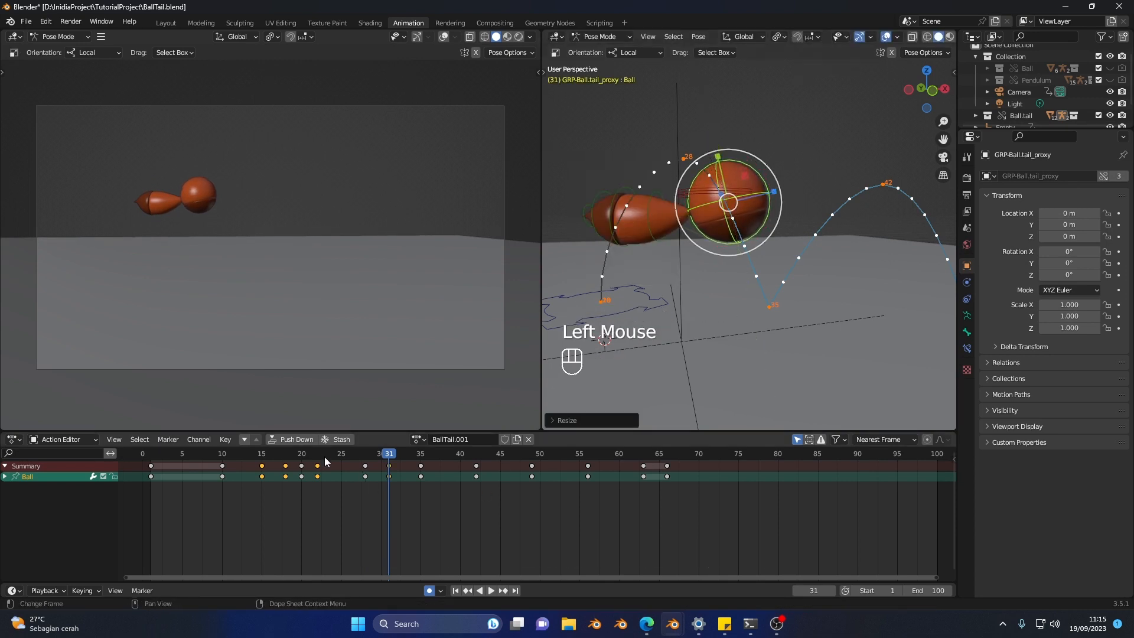
Step: Insert a Location, Rotation & Scale keyframe for the Ball control at frame 34, just before the landing
{"action": "left_click_drag", "start_coordinate": [342, 465], "coordinate": [422, 487]}
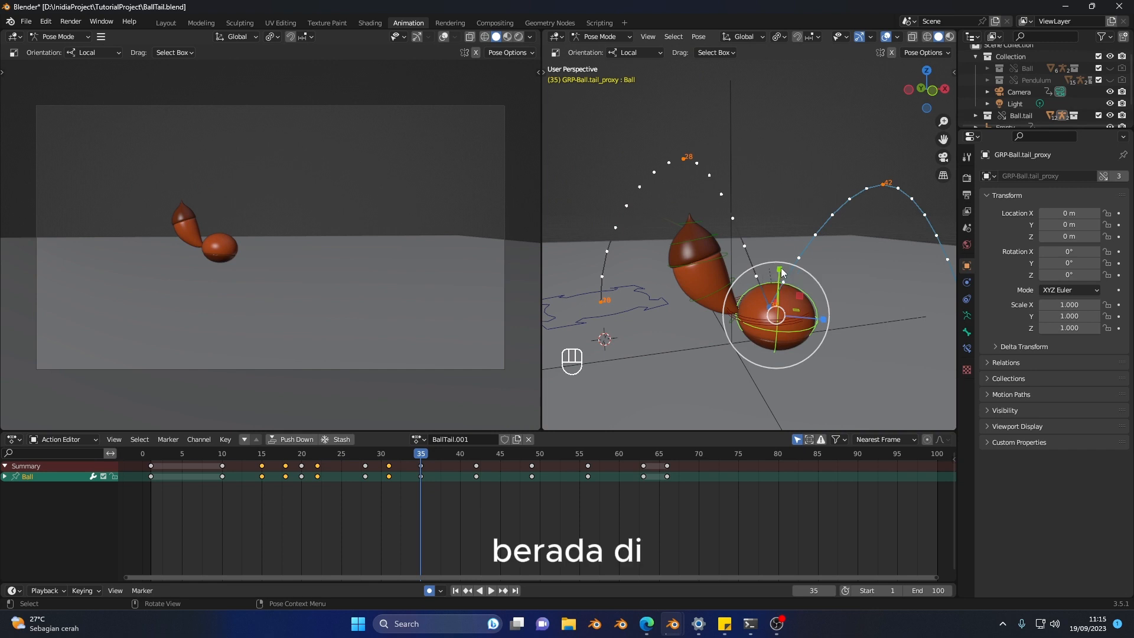
{"action": "left_click_drag", "start_coordinate": [407, 470], "coordinate": [416, 461]}
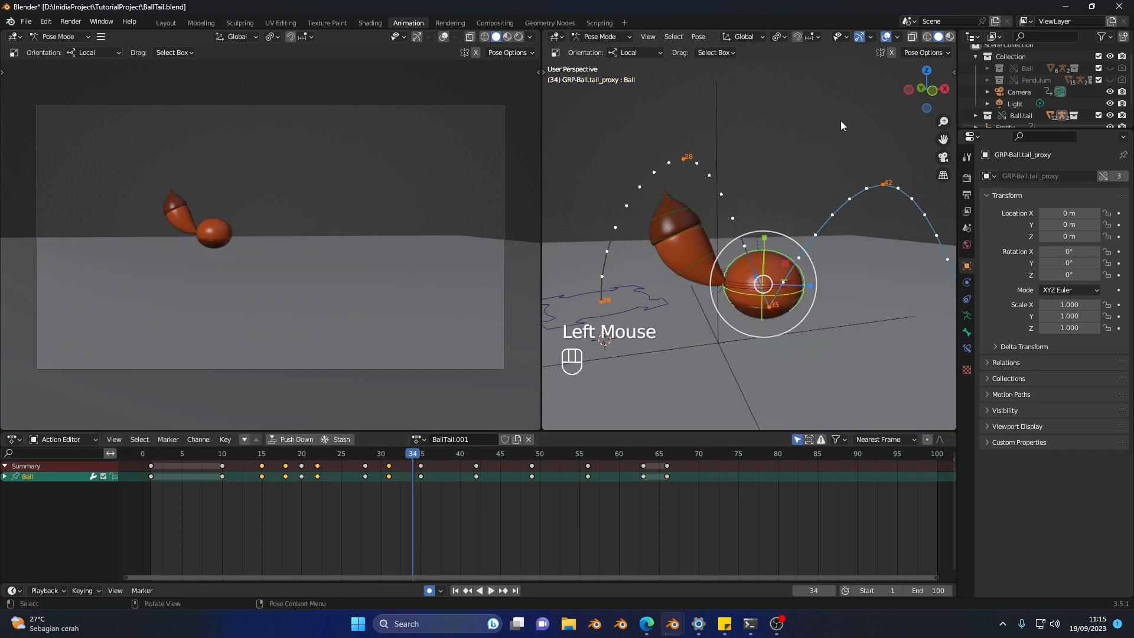
{"action": "key", "text": "i"}
{"action": "key", "text": "b"}
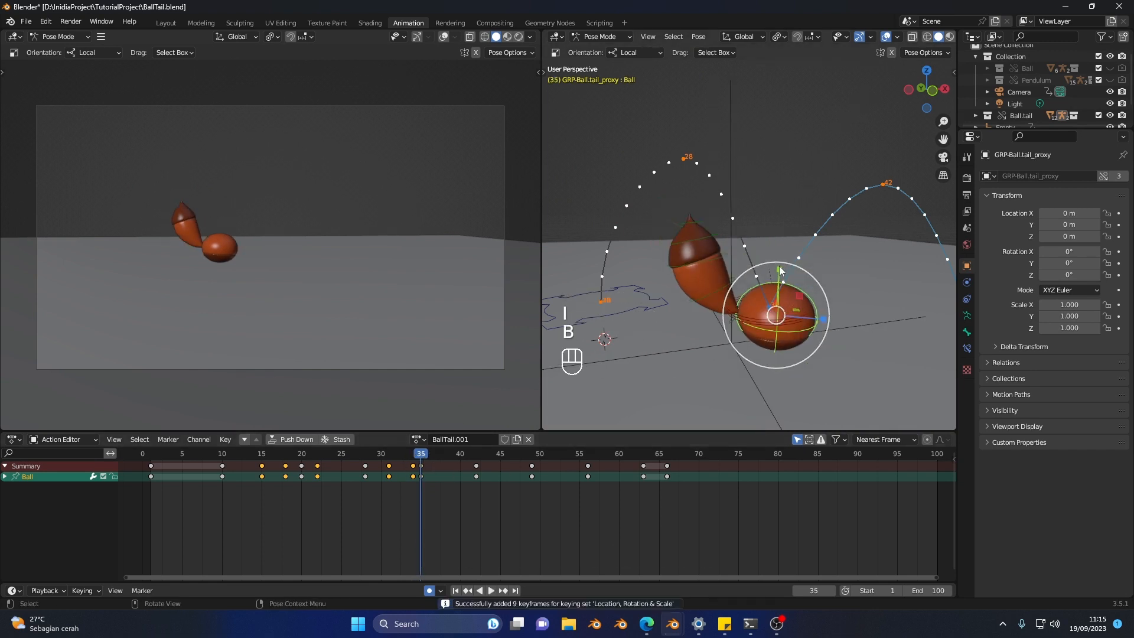
Step: At frame 35, squash the Ball control further vertically and move it slightly down to meet the ground
{"action": "left_click_drag", "start_coordinate": [780, 271], "coordinate": [787, 311]}
{"action": "mouse_move", "coordinate": [786, 311]}
{"action": "middle_mouse_down"}
{"action": "mouse_move", "coordinate": [785, 287]}
{"action": "mouse_move", "coordinate": [780, 316]}
{"action": "middle_mouse_up"}
{"action": "key", "text": "shift+space"}
{"action": "left_click", "coordinate": [693, 285]}
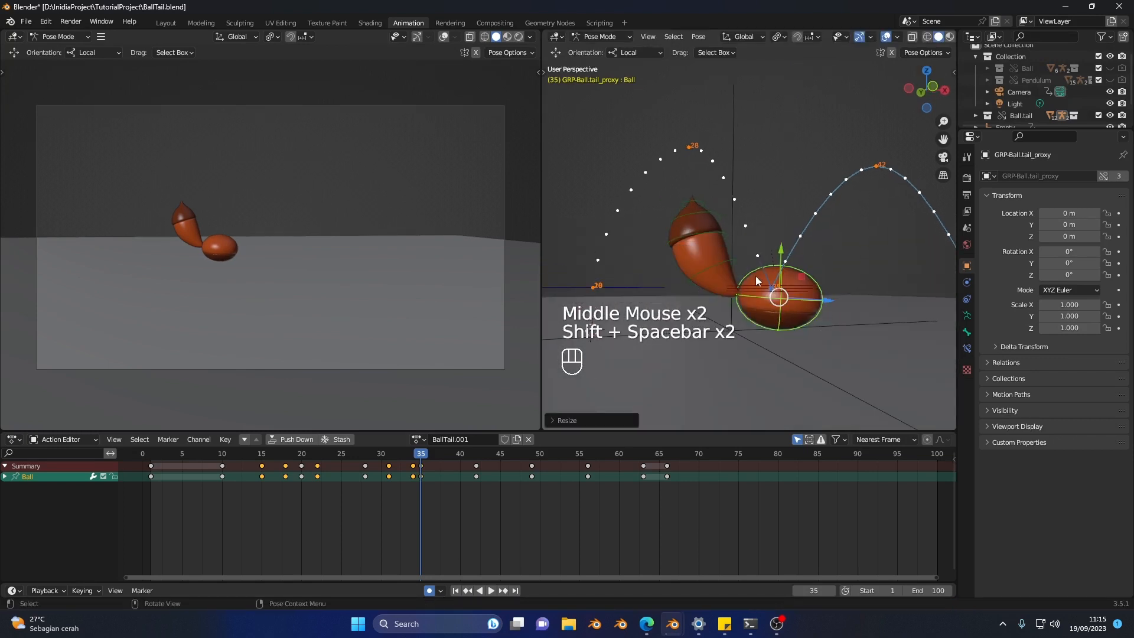
{"action": "left_click_drag", "start_coordinate": [782, 270], "coordinate": [786, 282]}
{"action": "key", "text": "v"}
{"action": "key", "text": "b"}
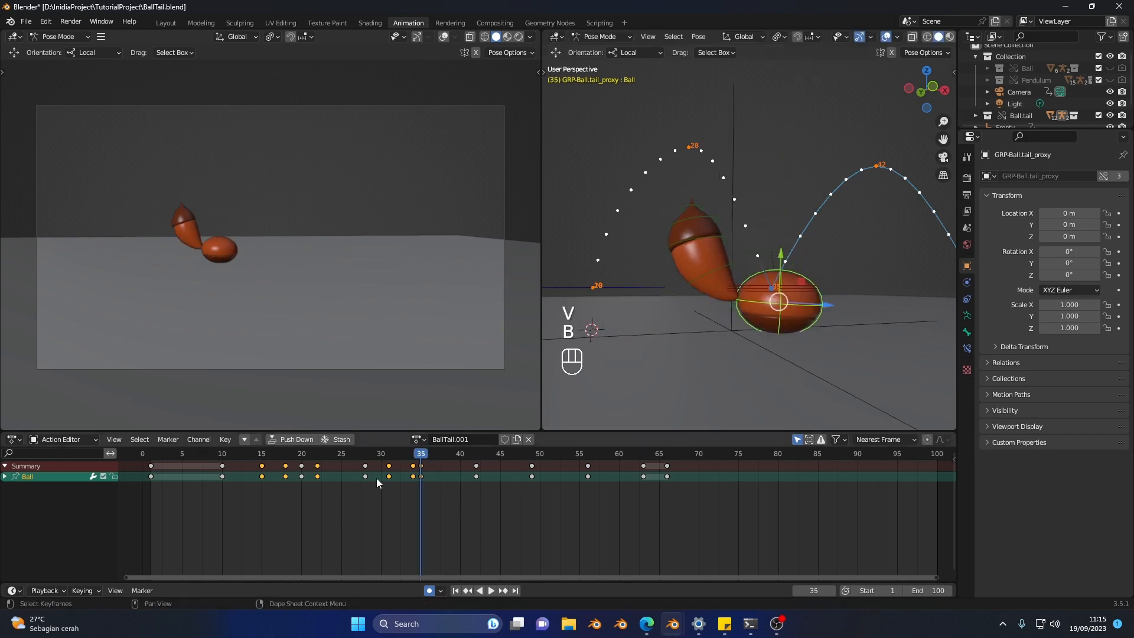
Step: At frame 36, clear the Ball control's scale and rotate it forward so the tail stands more upright
{"action": "left_click_drag", "start_coordinate": [392, 456], "coordinate": [433, 471]}
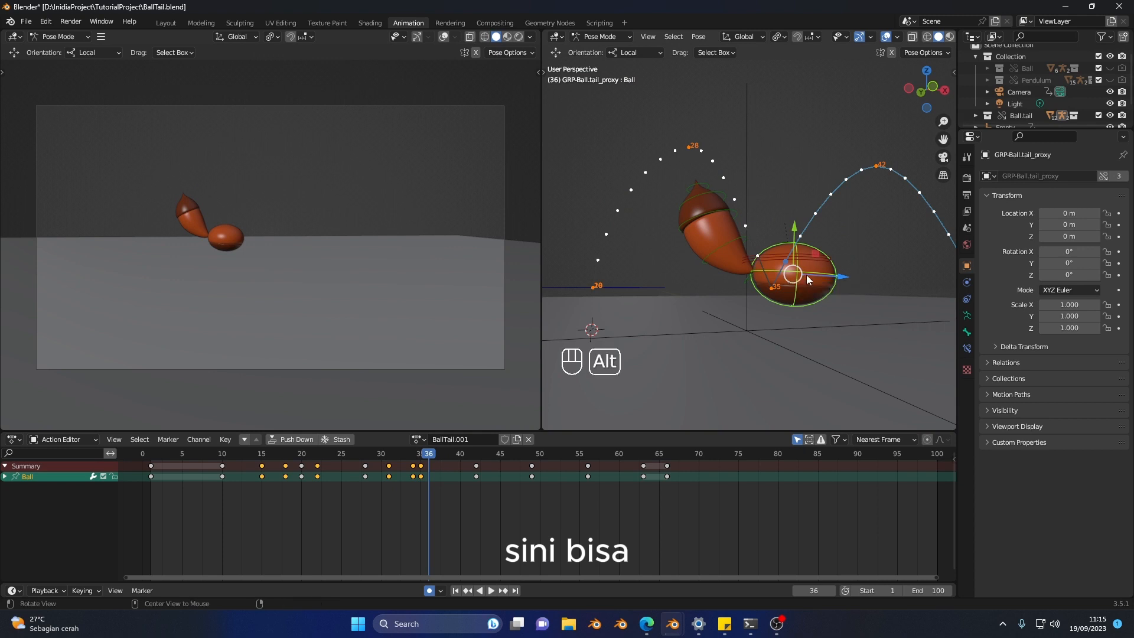
{"action": "key", "text": "alt+s"}
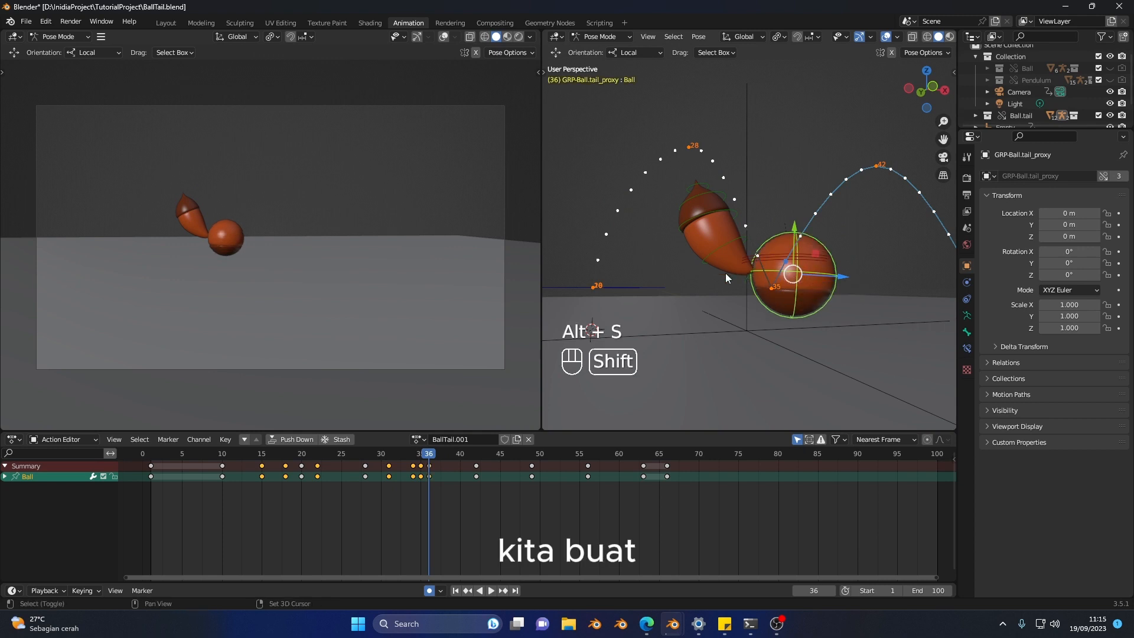
{"action": "key", "text": "shift+space"}
{"action": "key", "text": "shift+space"}
{"action": "middle_click_drag", "start_coordinate": [679, 281], "coordinate": [821, 267]}
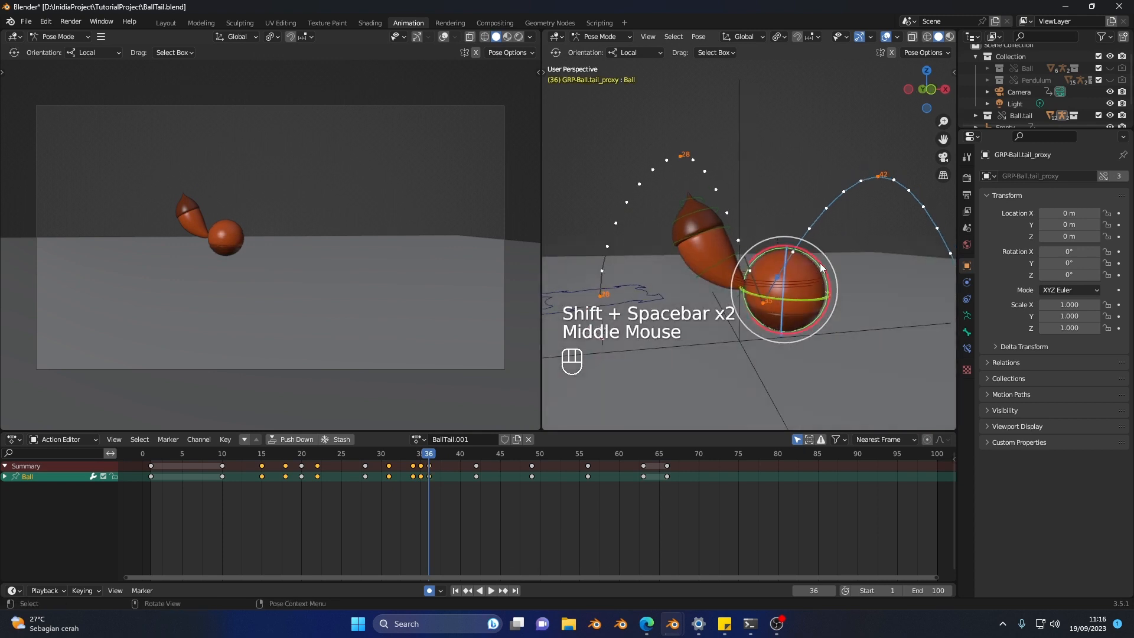
{"action": "left_click_drag", "start_coordinate": [821, 267], "coordinate": [830, 279]}
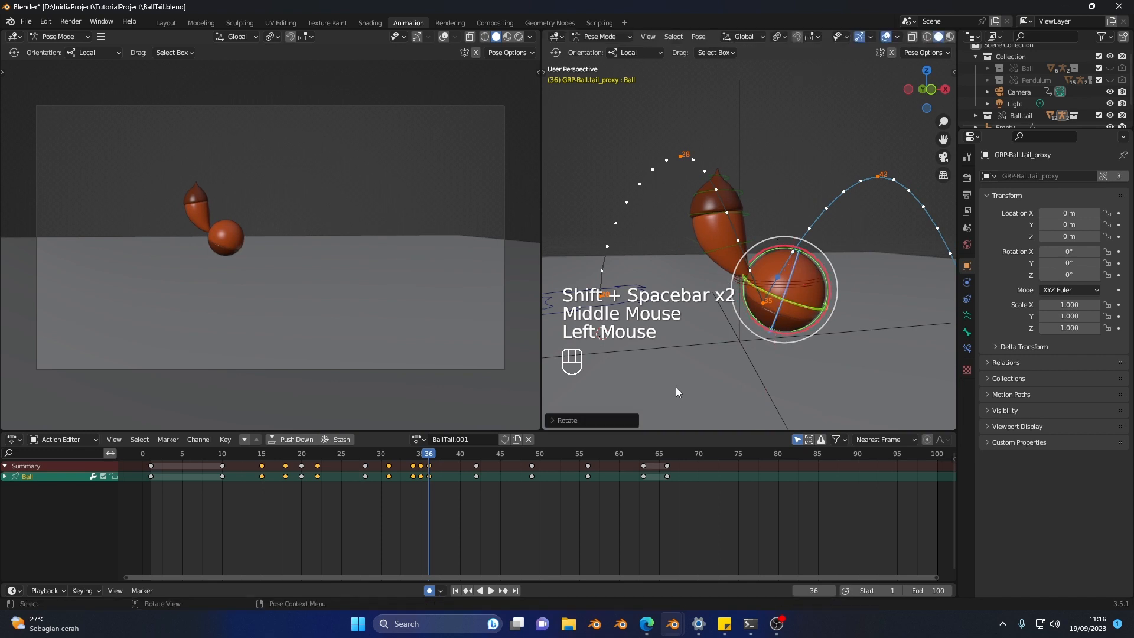
Step: Replay the first landing and second takeoff from about frame 31 to check the squash and rebound
{"action": "mouse_move", "coordinate": [393, 459]}
{"action": "left_mouse_down"}
{"action": "mouse_move", "coordinate": [446, 461]}
{"action": "mouse_move", "coordinate": [384, 463]}
{"action": "left_mouse_up"}
{"action": "key", "text": "space"}
{"action": "left_click", "coordinate": [387, 464]}
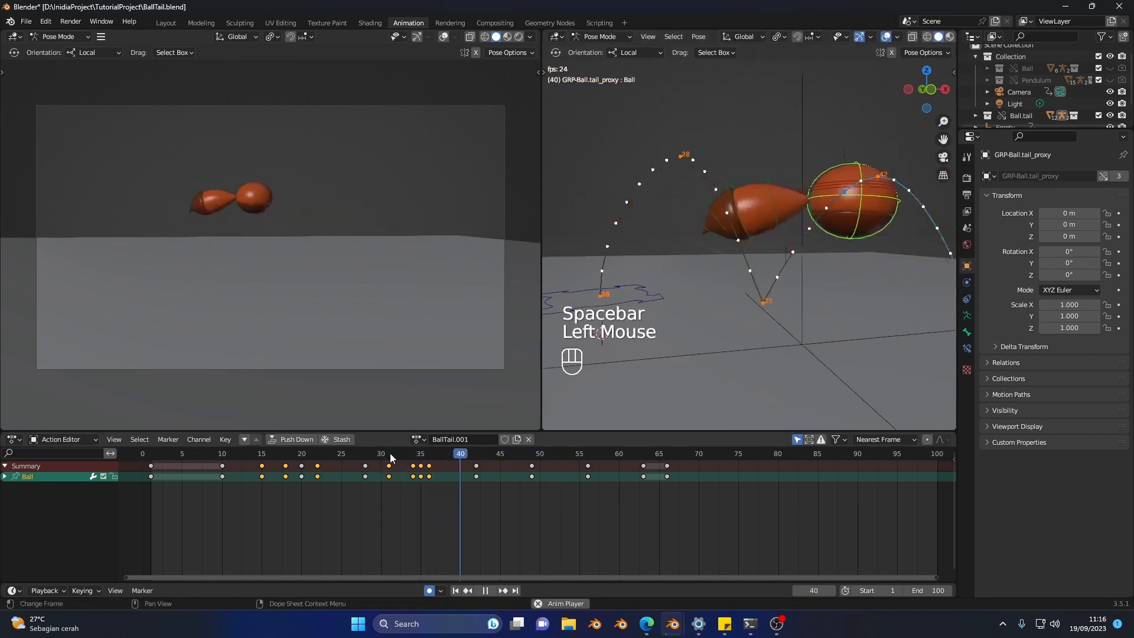
{"action": "key", "text": "space"}
{"action": "key", "text": "space"}
{"action": "left_click", "coordinate": [402, 461]}
{"action": "key", "text": "space"}
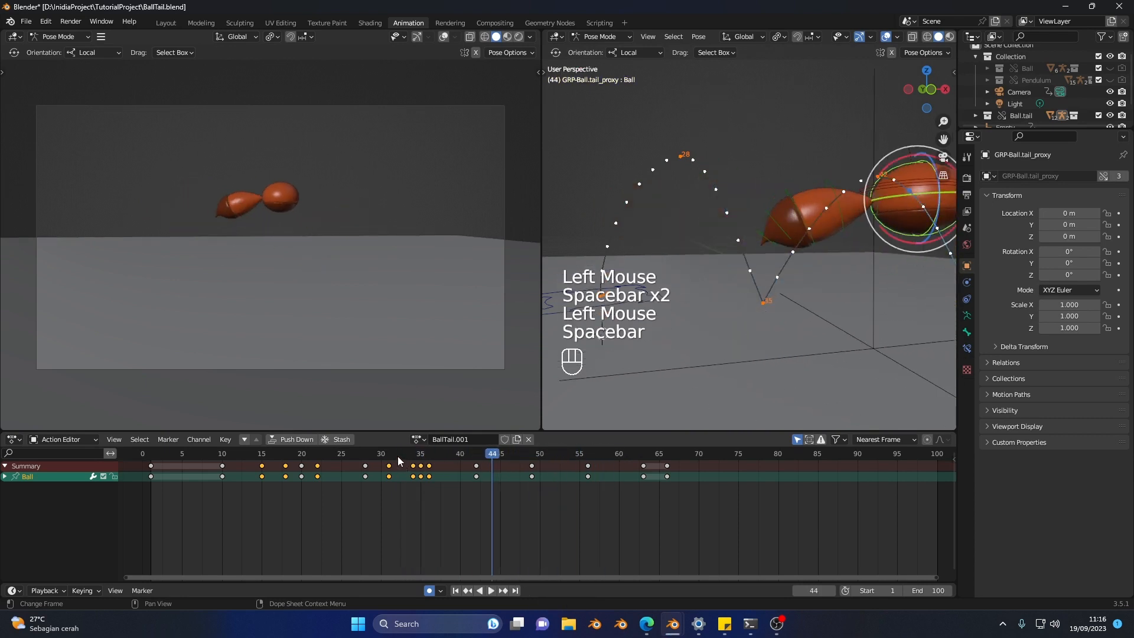
Step: At frame 46, rotate the Ball control so the tail drops lower, and stretch it vertically for the second descent
{"action": "left_click", "coordinate": [421, 465]}
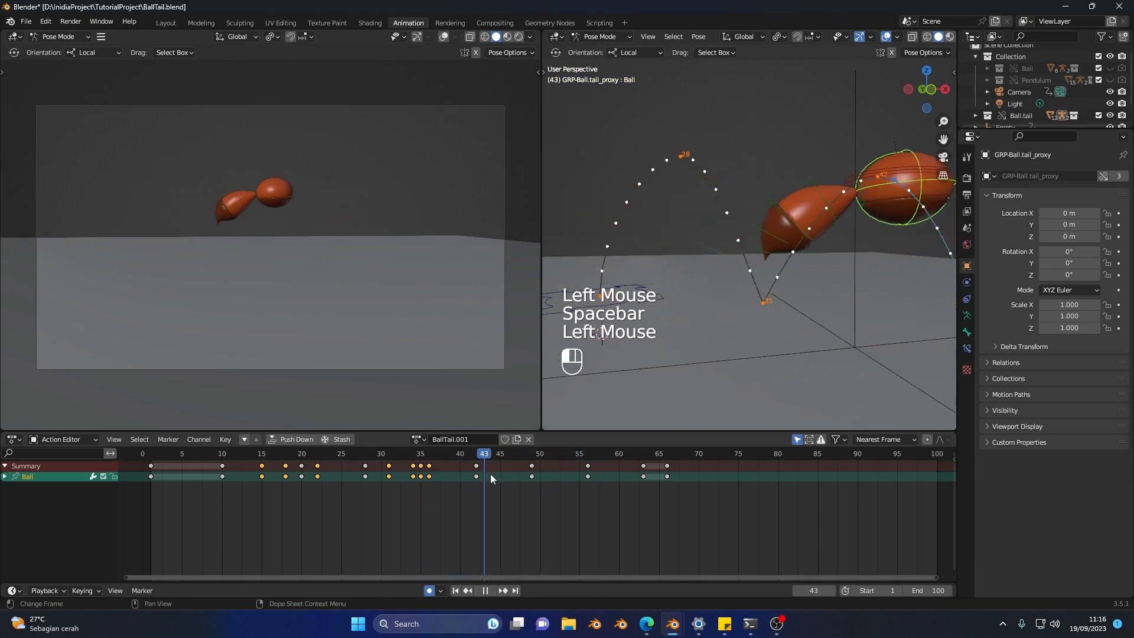
{"action": "left_click", "coordinate": [508, 482]}
{"action": "scroll", "coordinate": [793, 321], "scroll_direction": "down", "scroll_amount": 2}
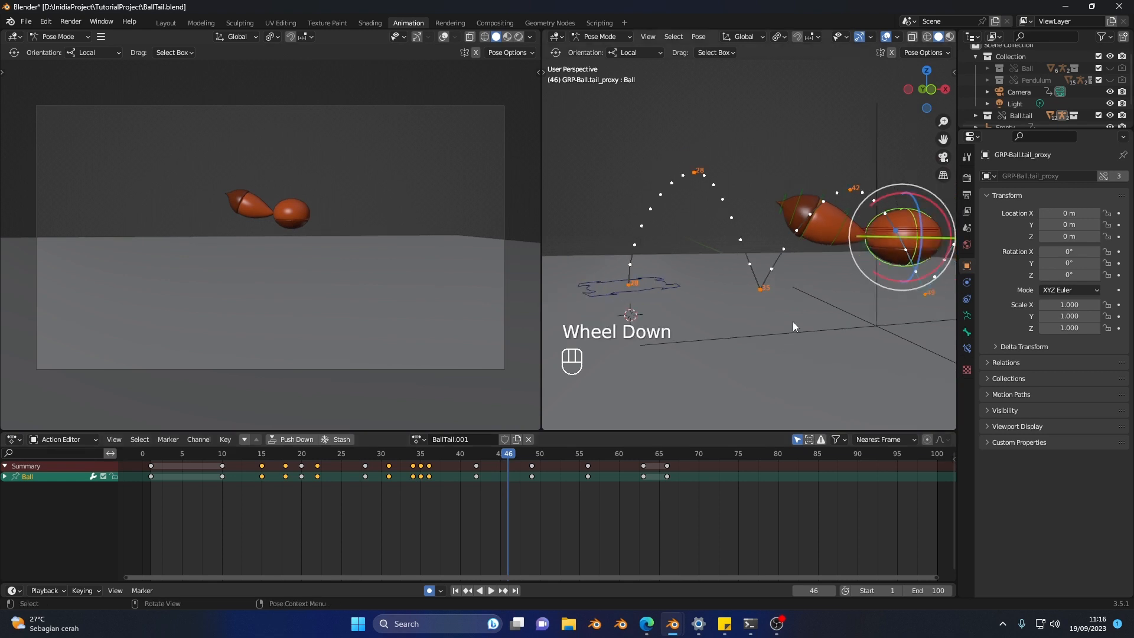
{"action": "middle_click_drag", "start_coordinate": [793, 321], "coordinate": [760, 290], "text": "shift"}
{"action": "left_click_drag", "start_coordinate": [823, 215], "coordinate": [796, 227]}
{"action": "key", "text": "shift+space"}
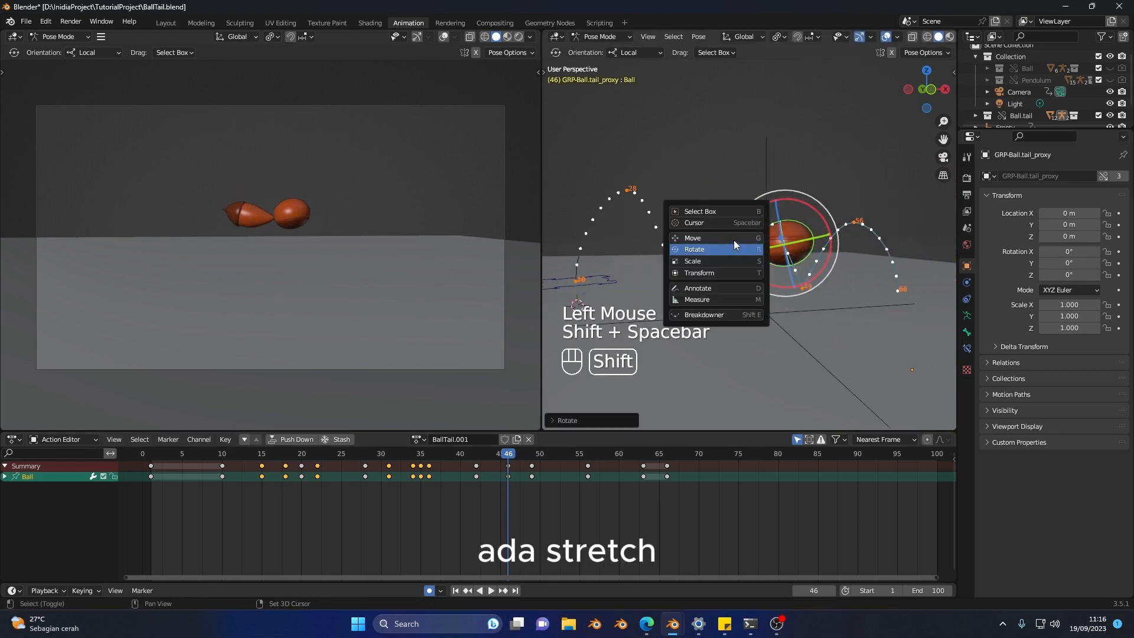
{"action": "left_click", "coordinate": [725, 261]}
{"action": "left_click_drag", "start_coordinate": [774, 192], "coordinate": [766, 184]}
Step: At frame 48, insert a Location, Rotation & Scale keyframe, tilt the Ball control backward and stretch it vertically just before the landing
{"action": "left_click_drag", "start_coordinate": [472, 454], "coordinate": [524, 466]}
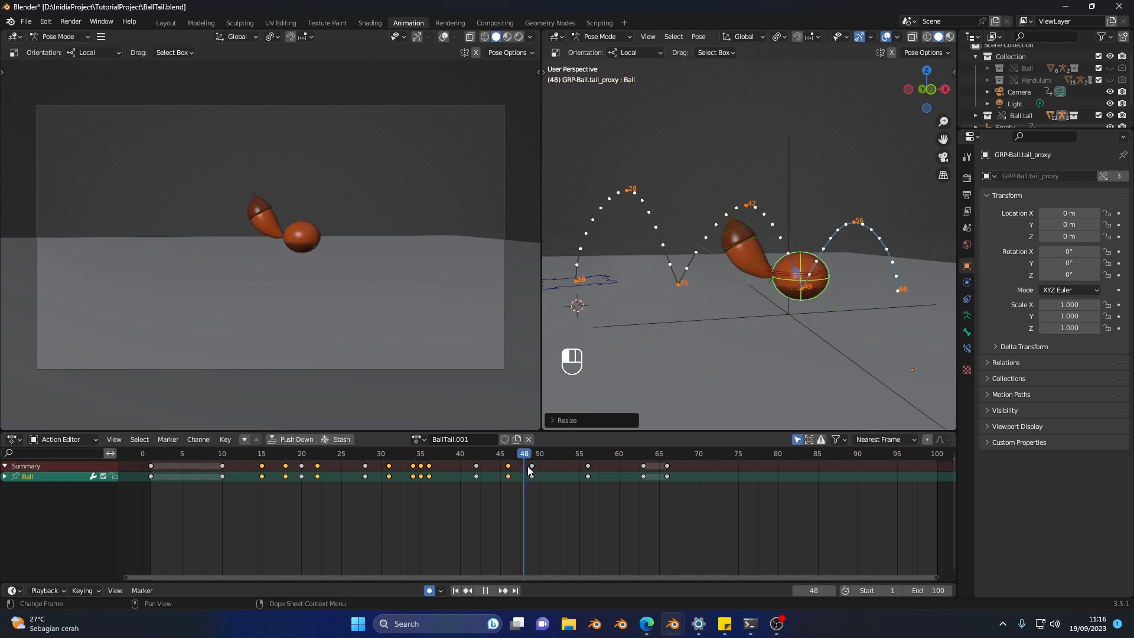
{"action": "key", "text": "i"}
{"action": "key", "text": "shift+space"}
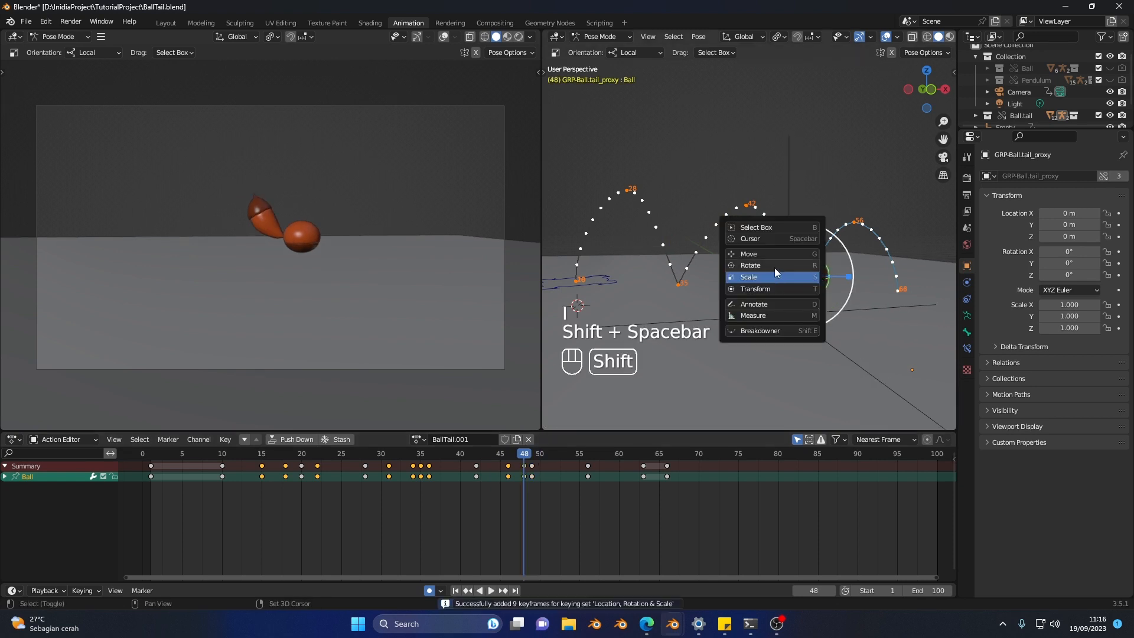
{"action": "left_click", "coordinate": [775, 268]}
{"action": "left_click_drag", "start_coordinate": [825, 238], "coordinate": [817, 232]}
{"action": "key", "text": "b"}
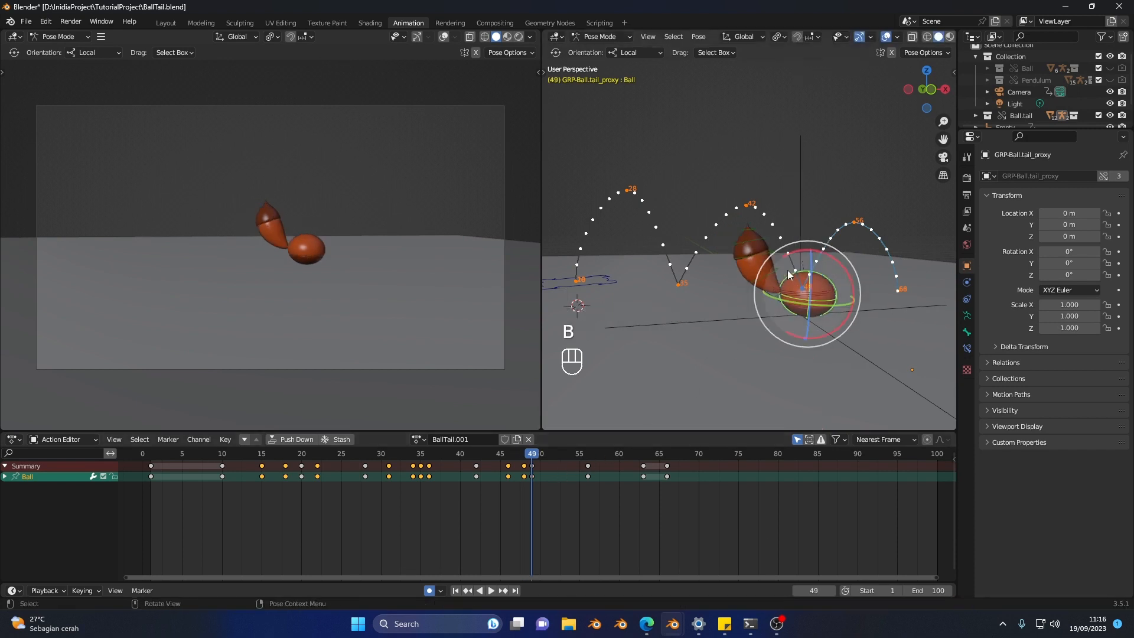
{"action": "key", "text": "v"}
{"action": "key", "text": "shift+space"}
{"action": "key", "text": "shift+space"}
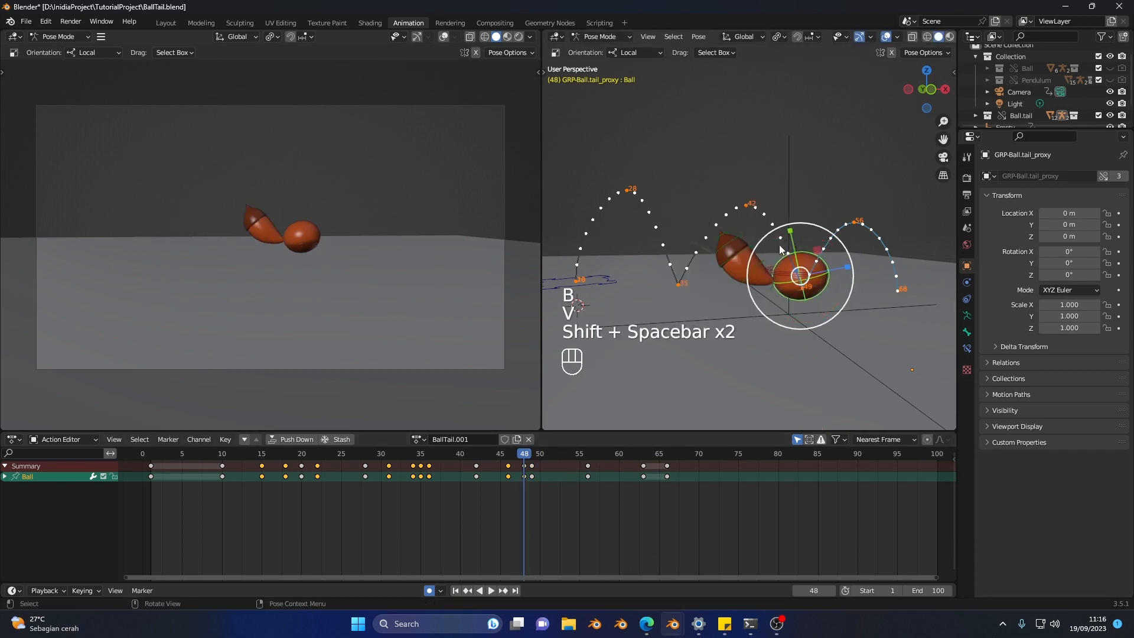
{"action": "left_click_drag", "start_coordinate": [788, 235], "coordinate": [780, 229]}
Step: At frame 49, squash the Ball control further vertically and move it slightly down onto the ground
{"action": "key", "text": "b"}
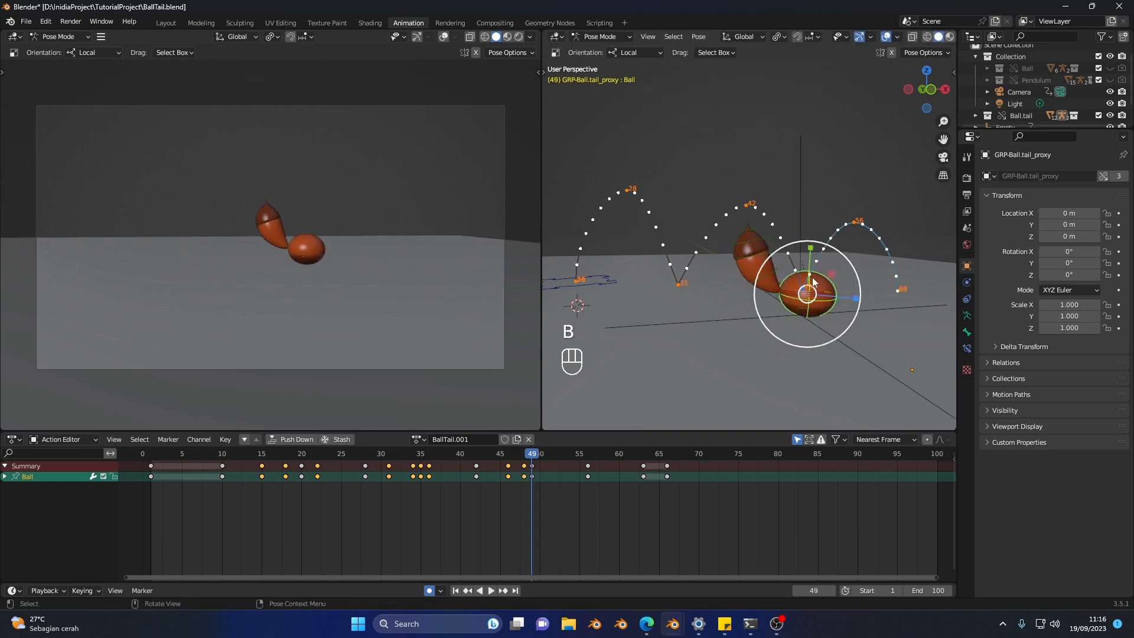
{"action": "middle_click_drag", "start_coordinate": [828, 280], "coordinate": [820, 245]}
{"action": "mouse_move", "coordinate": [809, 247]}
{"action": "left_mouse_down", "text": "shift"}
{"action": "mouse_move", "coordinate": [805, 263]}
{"action": "mouse_move", "coordinate": [803, 247]}
{"action": "left_mouse_up", "text": "shift"}
{"action": "key", "text": "shift+space"}
{"action": "key", "text": "shift+space"}
{"action": "key", "text": "shift+space"}
{"action": "key", "text": "v"}
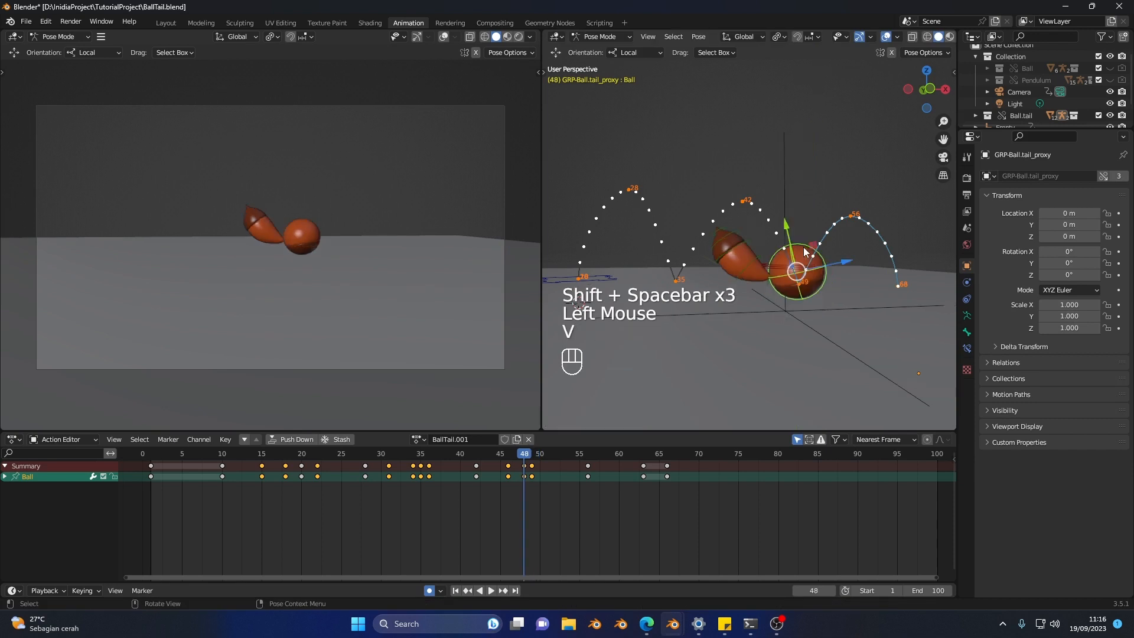
{"action": "key", "text": "b"}
{"action": "key", "text": "b"}
{"action": "key", "text": "v"}
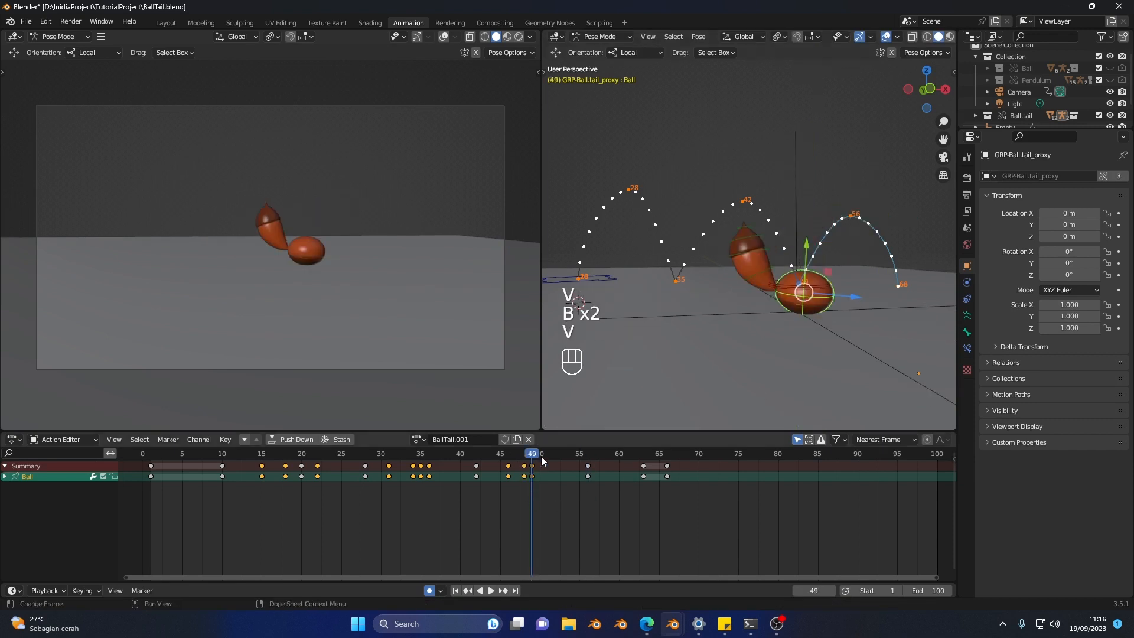
Step: At frame 50, clear the Ball control's scale and rotate it forward so the tail stands more upright
{"action": "left_click_drag", "start_coordinate": [544, 460], "coordinate": [542, 461]}
{"action": "key", "text": "alt"}
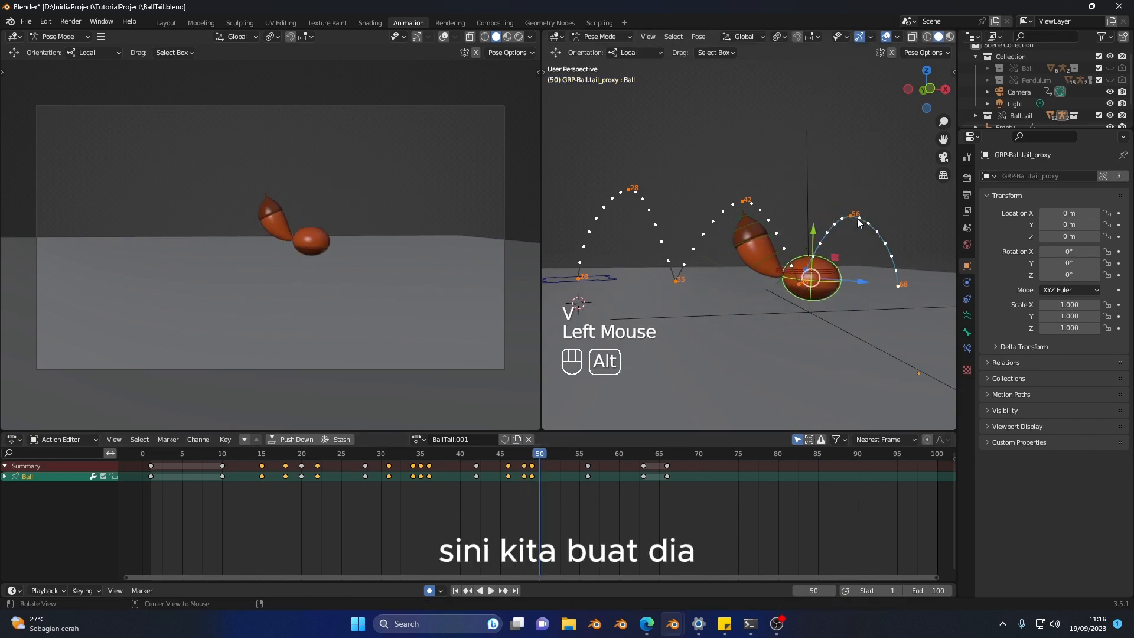
{"action": "key", "text": "alt+s"}
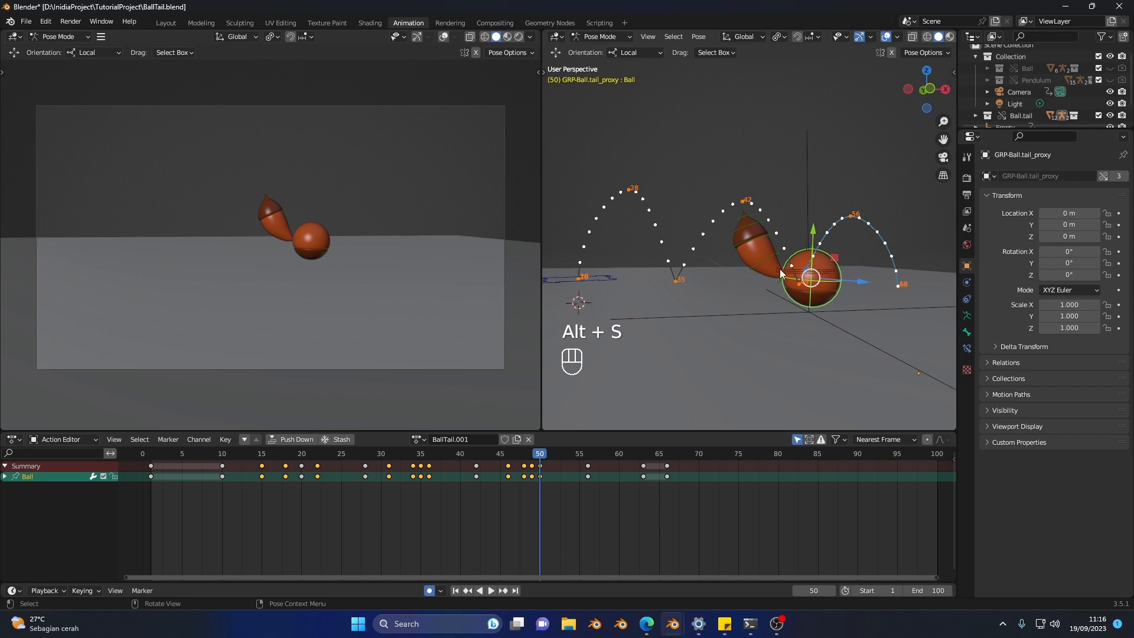
{"action": "key", "text": "shift+space"}
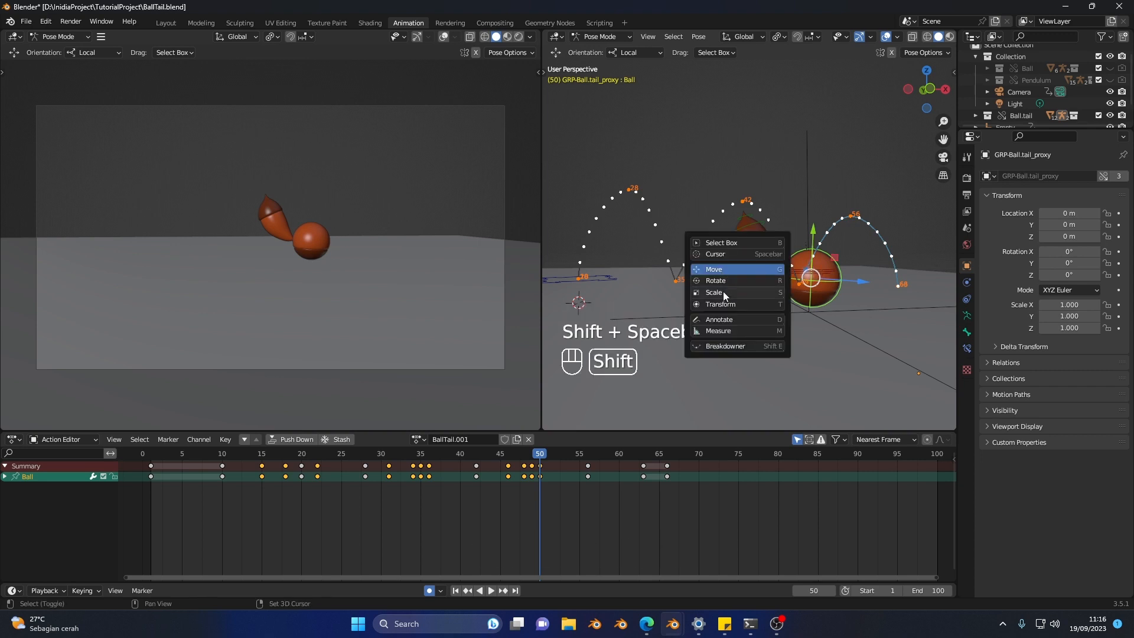
{"action": "key", "text": "shift+space"}
{"action": "key", "text": "shift+space"}
{"action": "key", "text": "shift+space"}
{"action": "key", "text": "shift+space"}
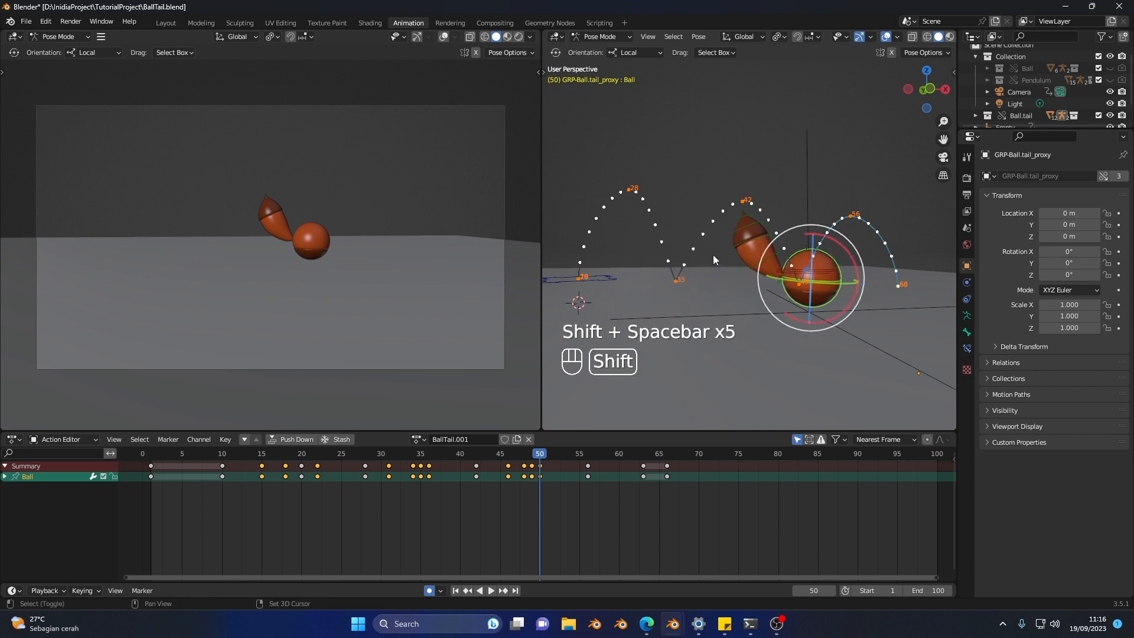
{"action": "left_click_drag", "start_coordinate": [839, 241], "coordinate": [847, 255]}
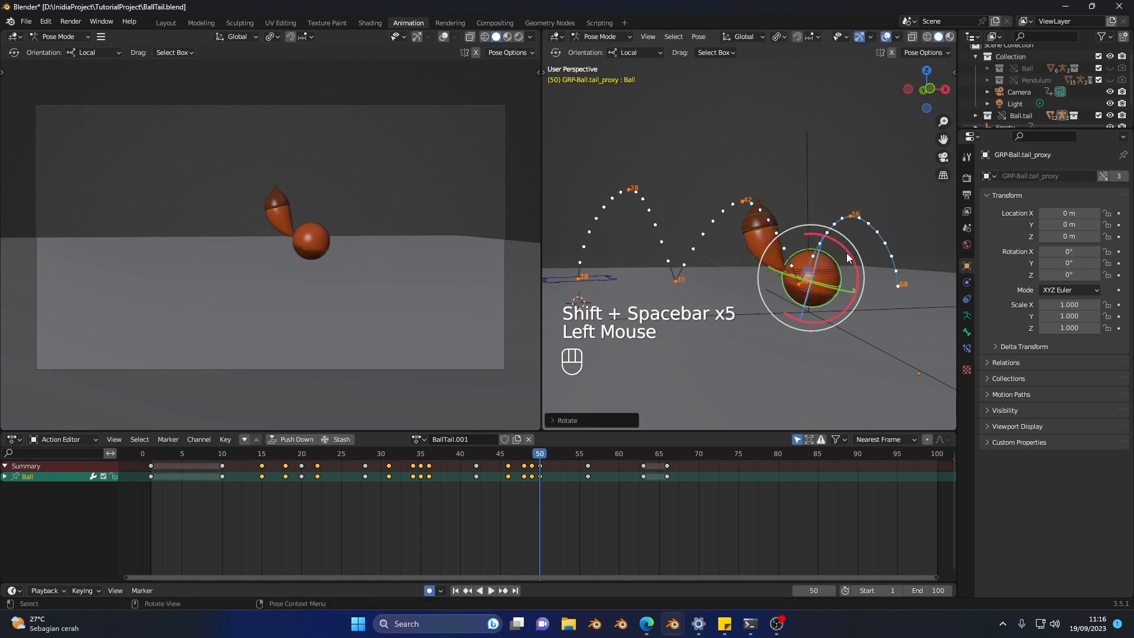
Step: Step back and forth through the keyframes around frames 48 to 50 to compare the second landing poses
{"action": "key", "text": "v"}
{"action": "key", "text": "v"}
{"action": "key", "text": "b"}
{"action": "key", "text": "b"}
{"action": "key", "text": "v"}
{"action": "key", "text": "v"}
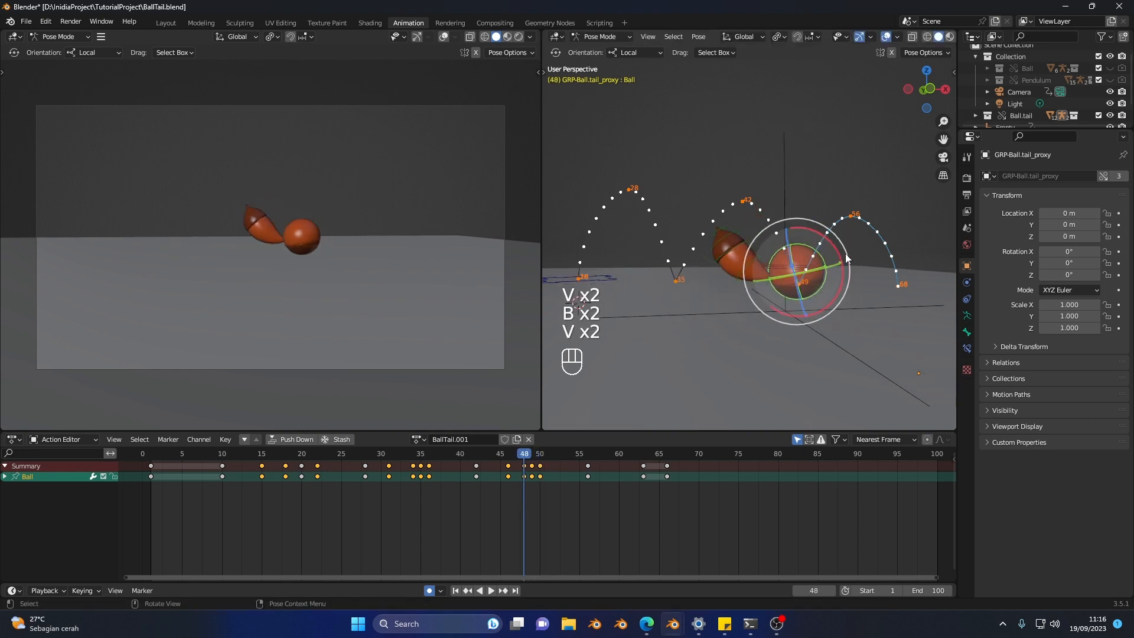
{"action": "key", "text": "v"}
Step: Replay the jumps through the final landing and inspect the ball's stop around frame 63
{"action": "left_click_drag", "start_coordinate": [349, 463], "coordinate": [280, 460]}
{"action": "key", "text": "space"}
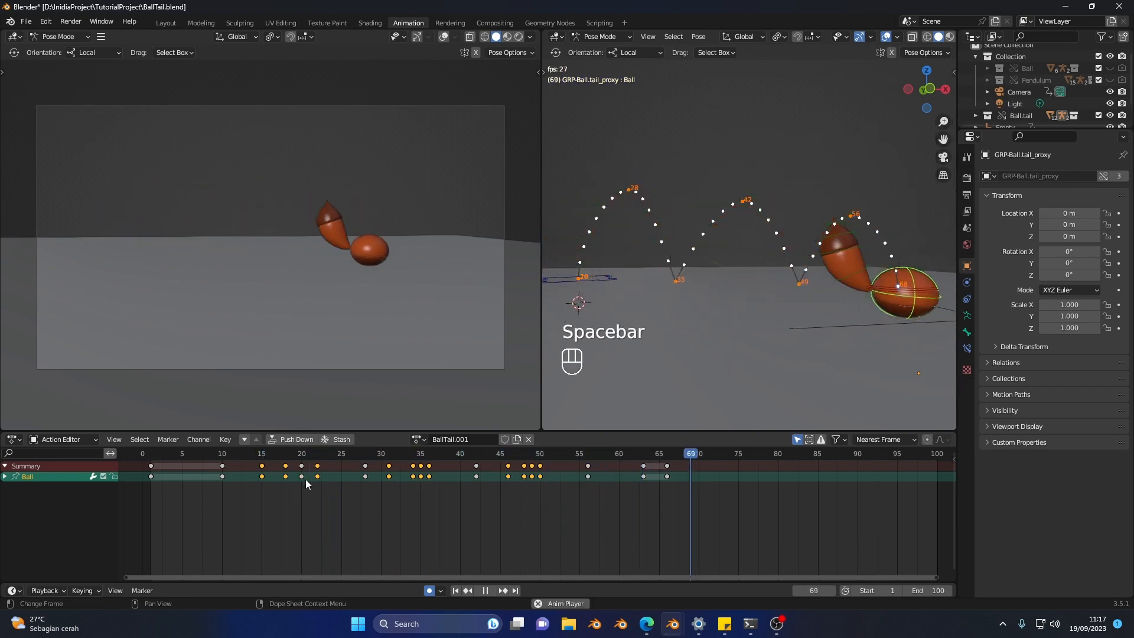
{"action": "left_click", "coordinate": [366, 451]}
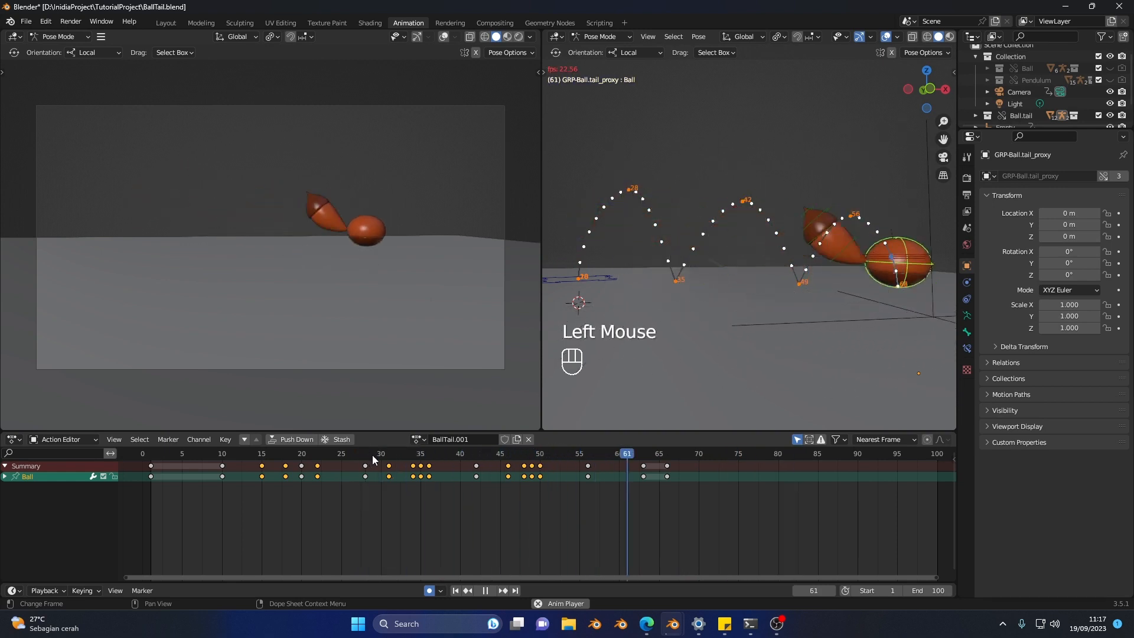
{"action": "key", "text": "space"}
{"action": "left_click_drag", "start_coordinate": [620, 455], "coordinate": [652, 460]}
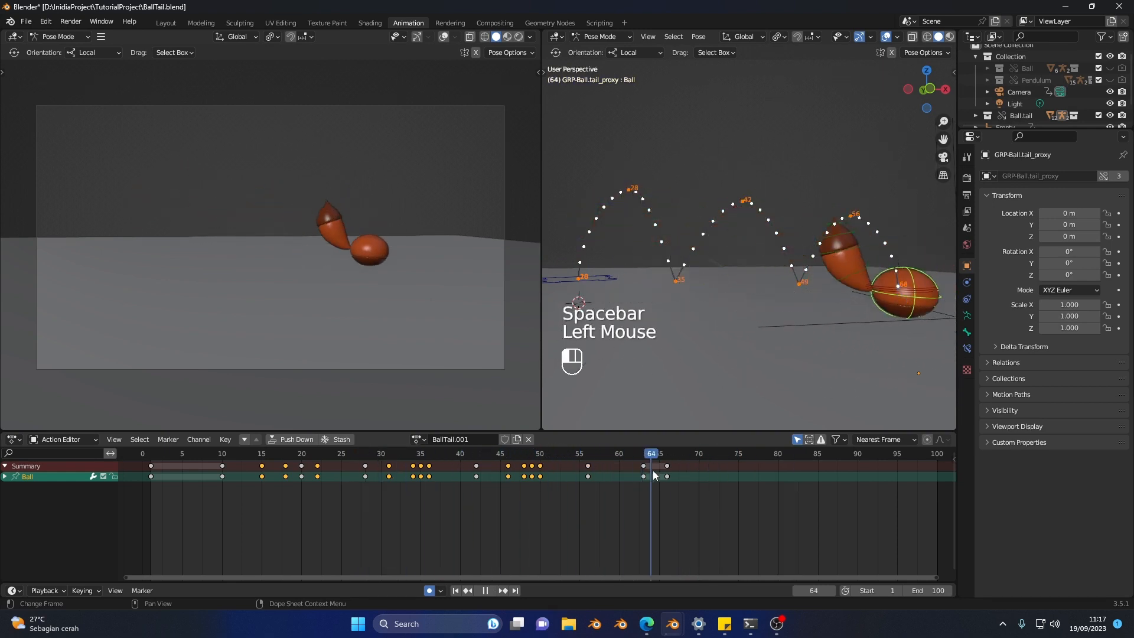
{"action": "middle_click_drag", "start_coordinate": [824, 364], "coordinate": [817, 320]}
{"action": "key", "text": "v"}
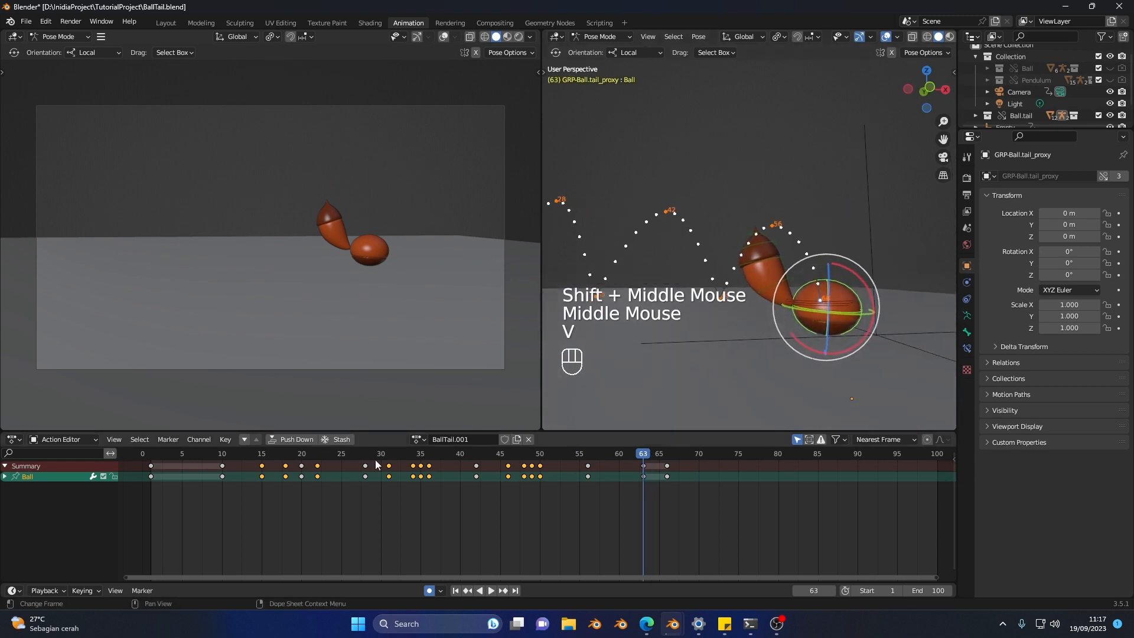
{"action": "left_click", "coordinate": [354, 459]}
{"action": "key", "text": "space"}
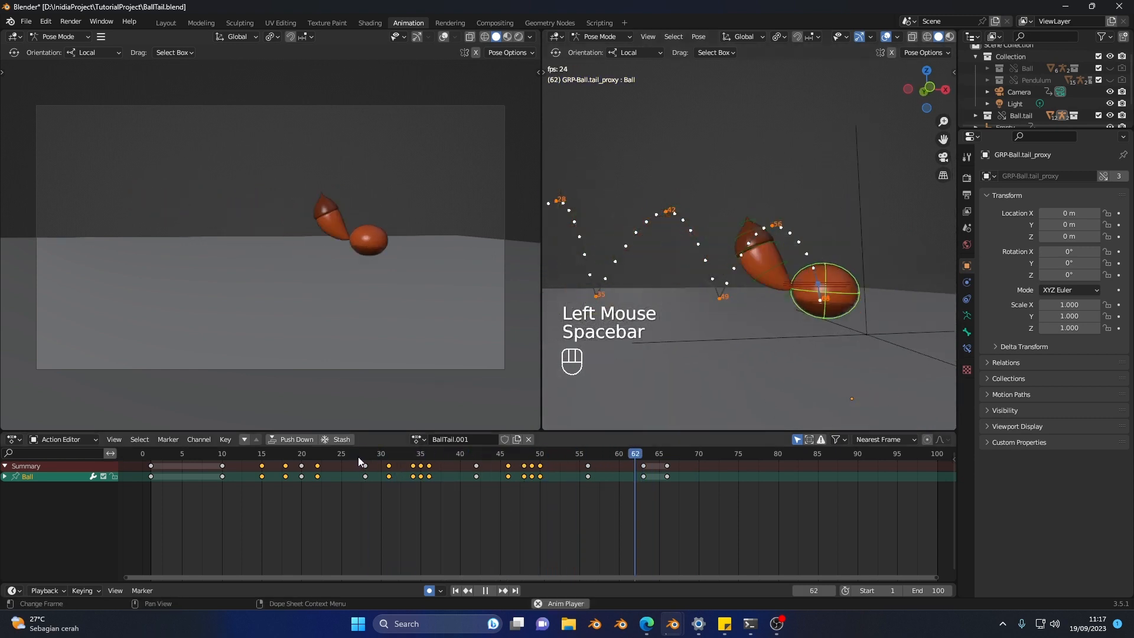
{"action": "key", "text": "space"}
Step: At frame 60, tilt the Ball control backward and stretch it vertically for the final descent
{"action": "left_click", "coordinate": [644, 460]}
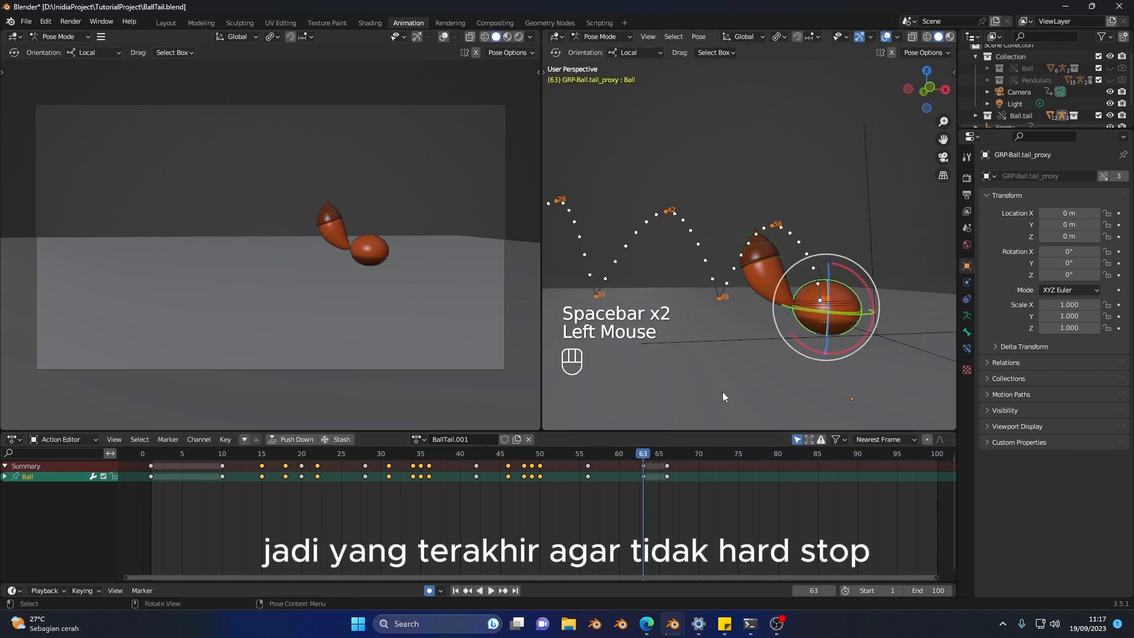
{"action": "middle_click_drag", "start_coordinate": [849, 312], "coordinate": [812, 305], "text": "shift"}
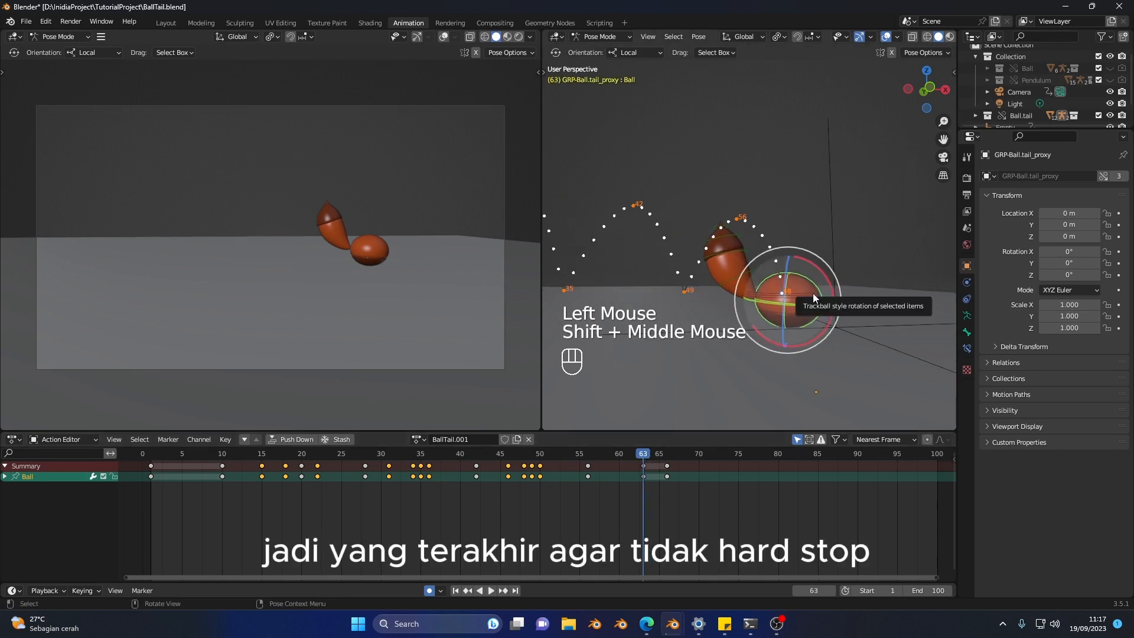
{"action": "scroll", "coordinate": [785, 314], "scroll_direction": "up", "scroll_amount": 2}
{"action": "middle_click_drag", "start_coordinate": [785, 314], "coordinate": [799, 296], "text": "shift"}
{"action": "key", "text": "shift+space"}
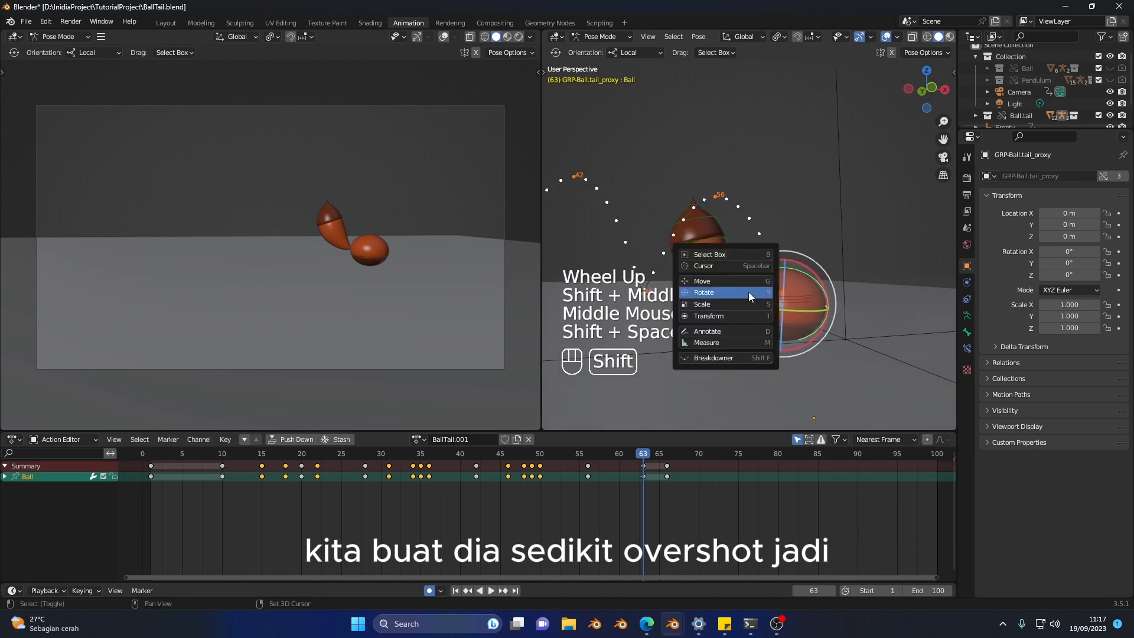
{"action": "left_click", "coordinate": [720, 302]}
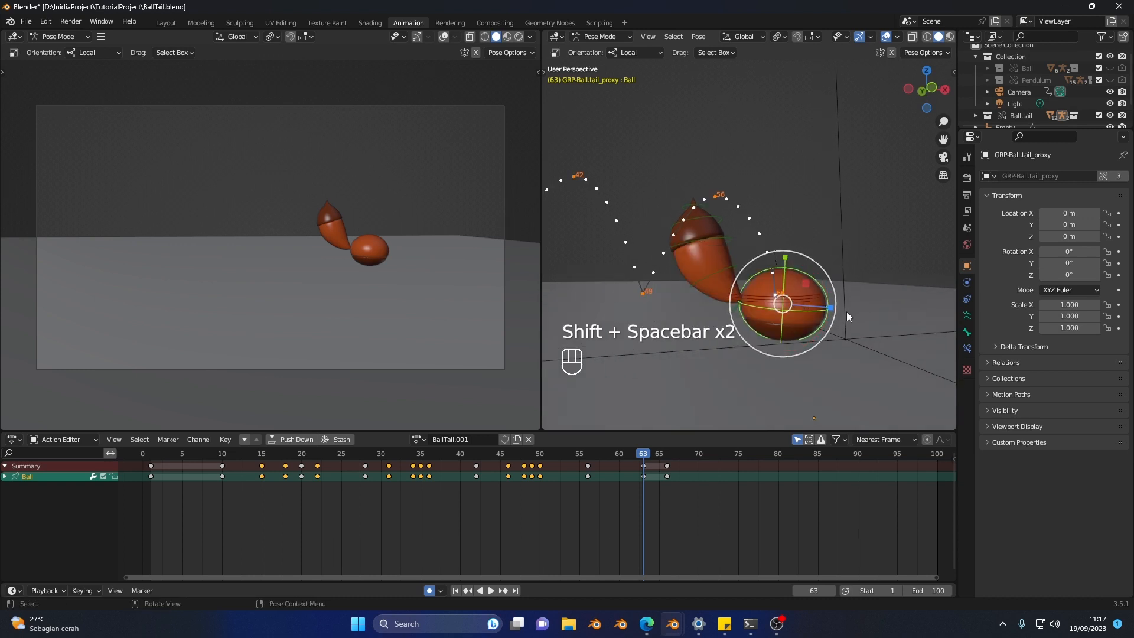
{"action": "left_click_drag", "start_coordinate": [644, 451], "coordinate": [620, 460]}
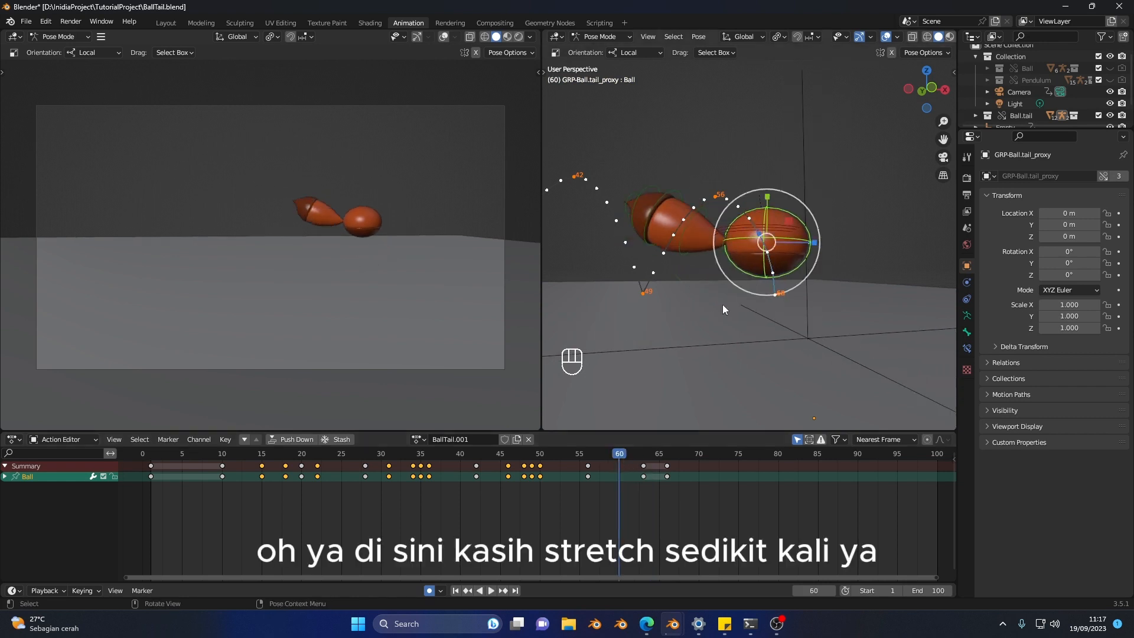
{"action": "key", "text": "shift+space"}
{"action": "key", "text": "shift+space"}
{"action": "key", "text": "shift+space"}
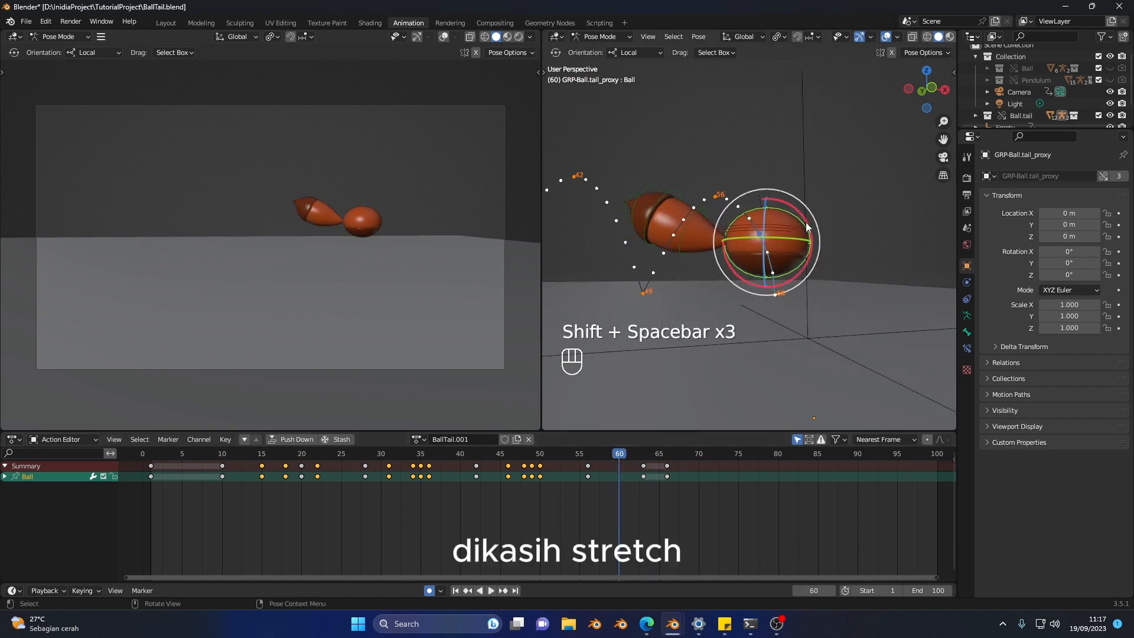
{"action": "left_click_drag", "start_coordinate": [794, 205], "coordinate": [754, 189]}
{"action": "key", "text": "shift+space"}
{"action": "key", "text": "shift+space"}
Step: At frame 63, squash the Ball control further vertically and move it slightly down to create a landing overshoot
{"action": "left_click", "coordinate": [644, 453]}
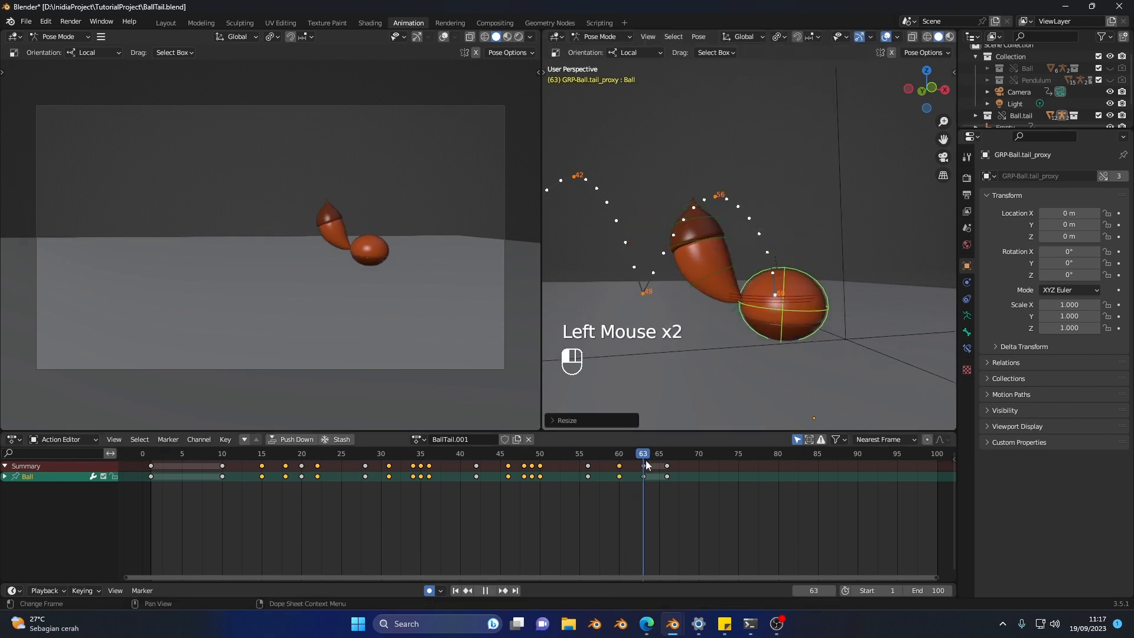
{"action": "left_click_drag", "start_coordinate": [785, 259], "coordinate": [750, 301]}
{"action": "key", "text": "shift+space"}
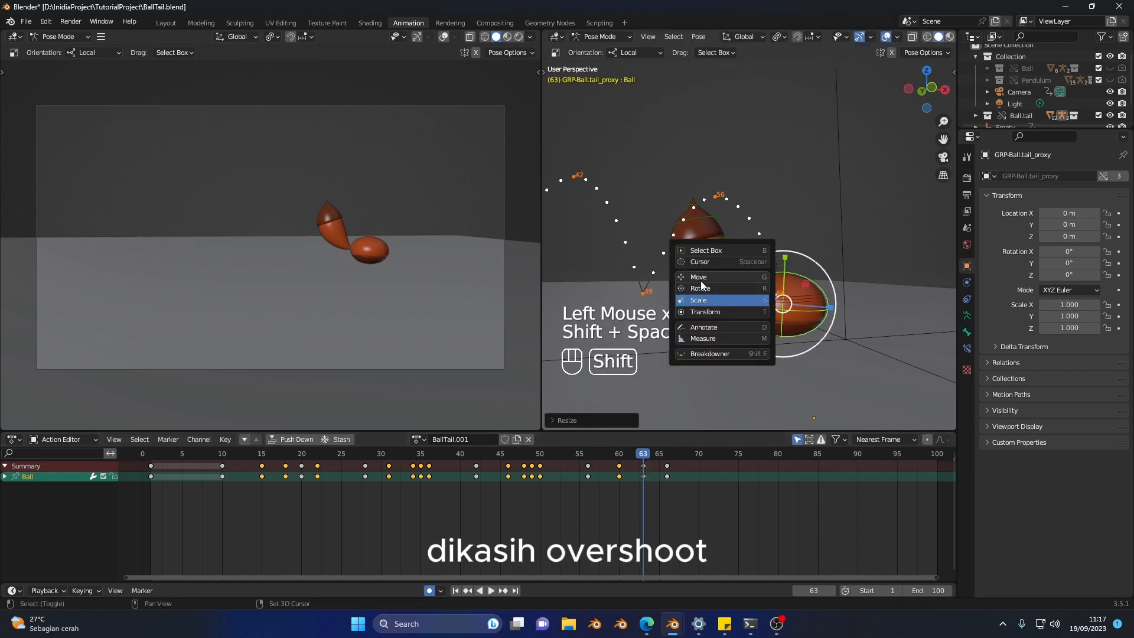
{"action": "key", "text": "shift+space"}
{"action": "left_click_drag", "start_coordinate": [791, 256], "coordinate": [788, 282]}
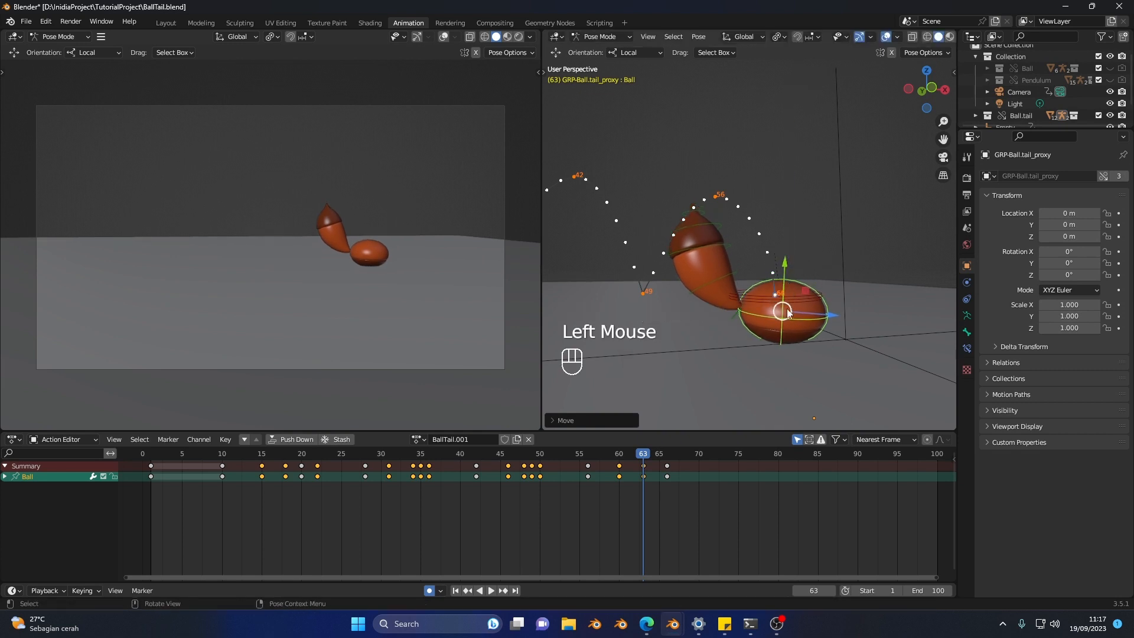
{"action": "middle_click_drag", "start_coordinate": [775, 319], "coordinate": [768, 328]}
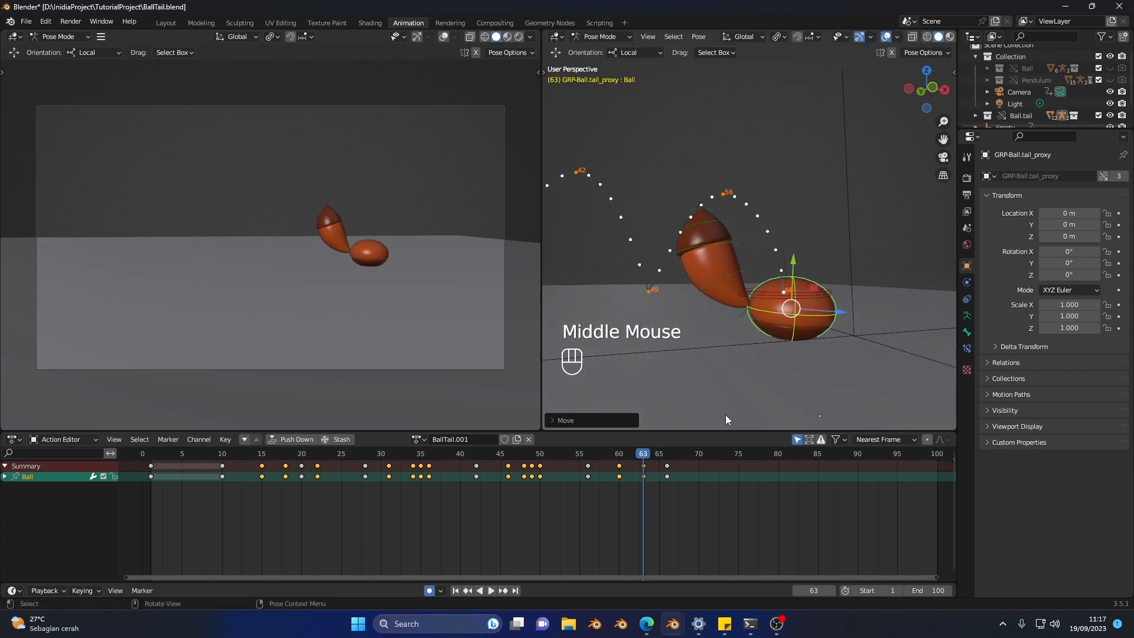
Step: Step through the final keyframes and replay from about frame 43 to check the last jump's stretch and overshoot
{"action": "key", "text": "v"}
{"action": "key", "text": "b"}
{"action": "key", "text": "b"}
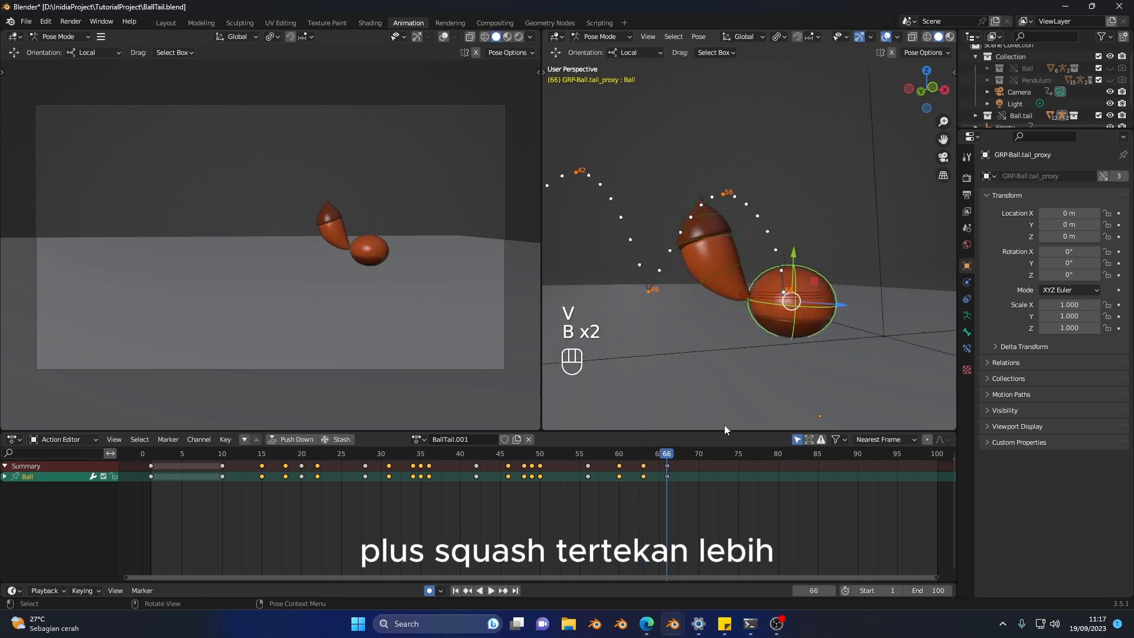
{"action": "key", "text": "v"}
{"action": "key", "text": "v"}
{"action": "key", "text": "v"}
{"action": "key", "text": "v"}
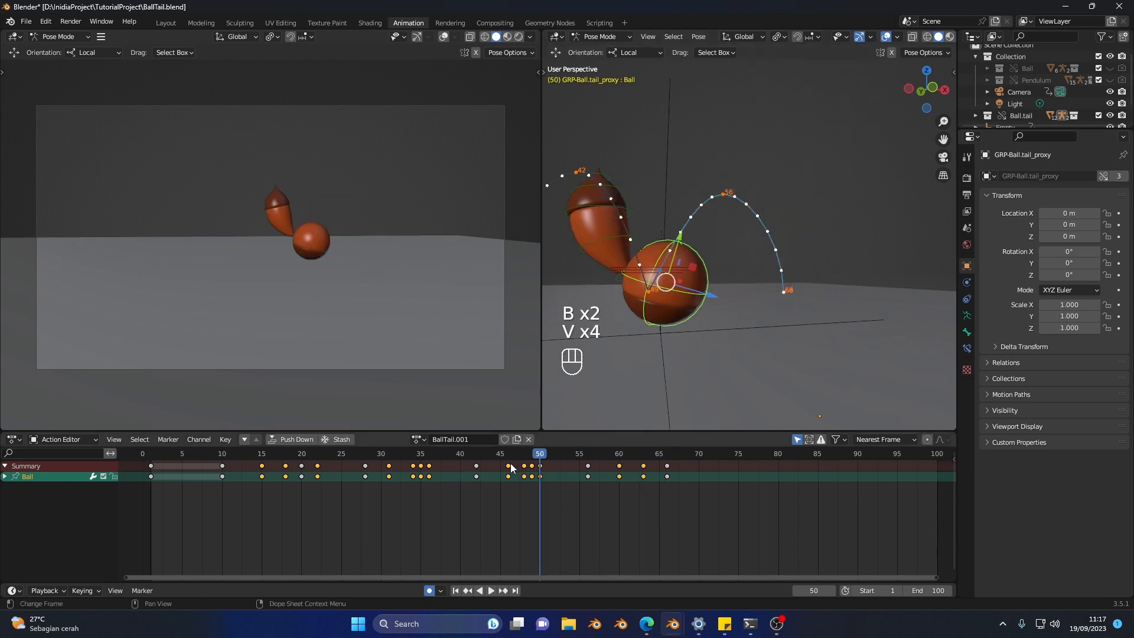
{"action": "left_click", "coordinate": [478, 456]}
{"action": "key", "text": "space"}
{"action": "left_click", "coordinate": [485, 452]}
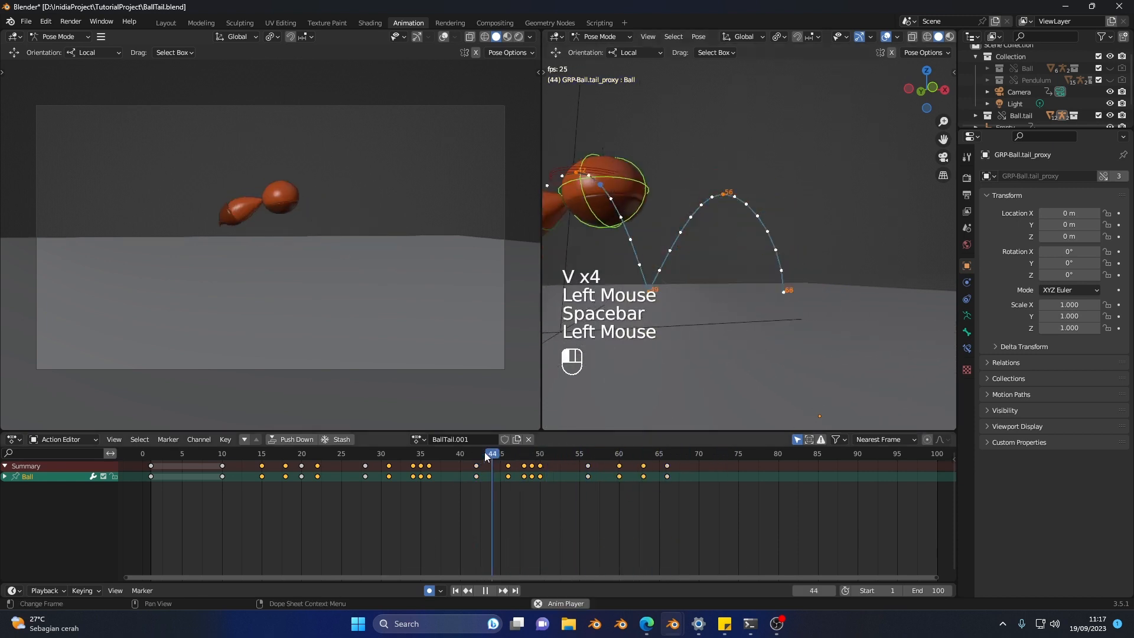
{"action": "left_click", "coordinate": [485, 452]}
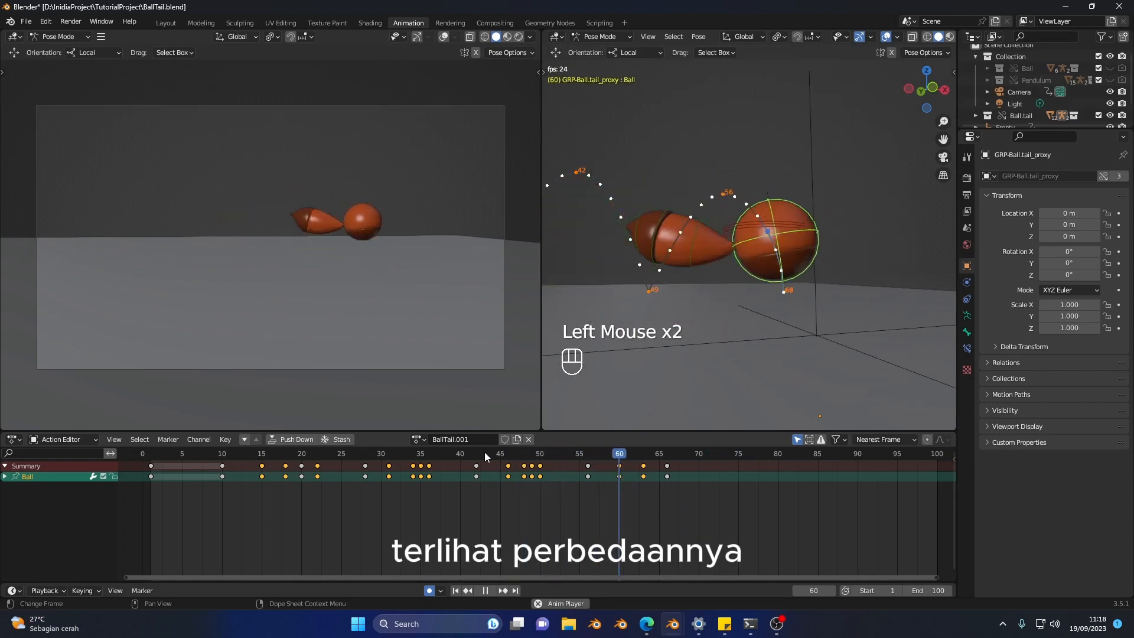
Step: Replay the last two jumps from about frame 43 to check the ball's overshoot at the final landing
{"action": "left_click", "coordinate": [484, 452]}
{"action": "left_click", "coordinate": [485, 452]}
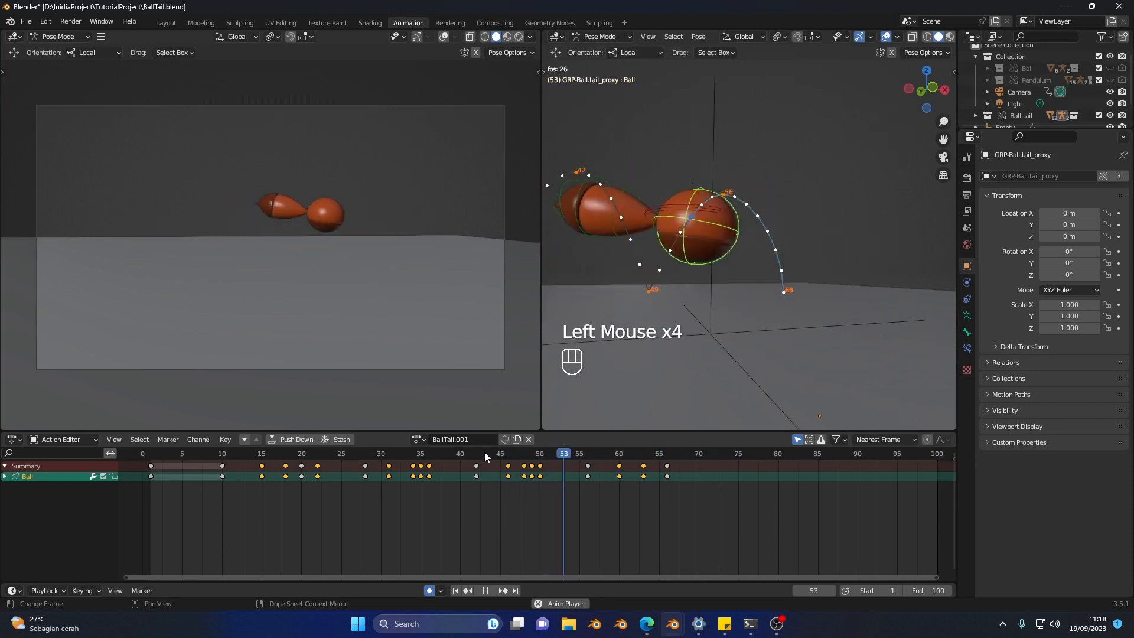
{"action": "left_click", "coordinate": [485, 452]}
{"action": "left_click", "coordinate": [484, 452]}
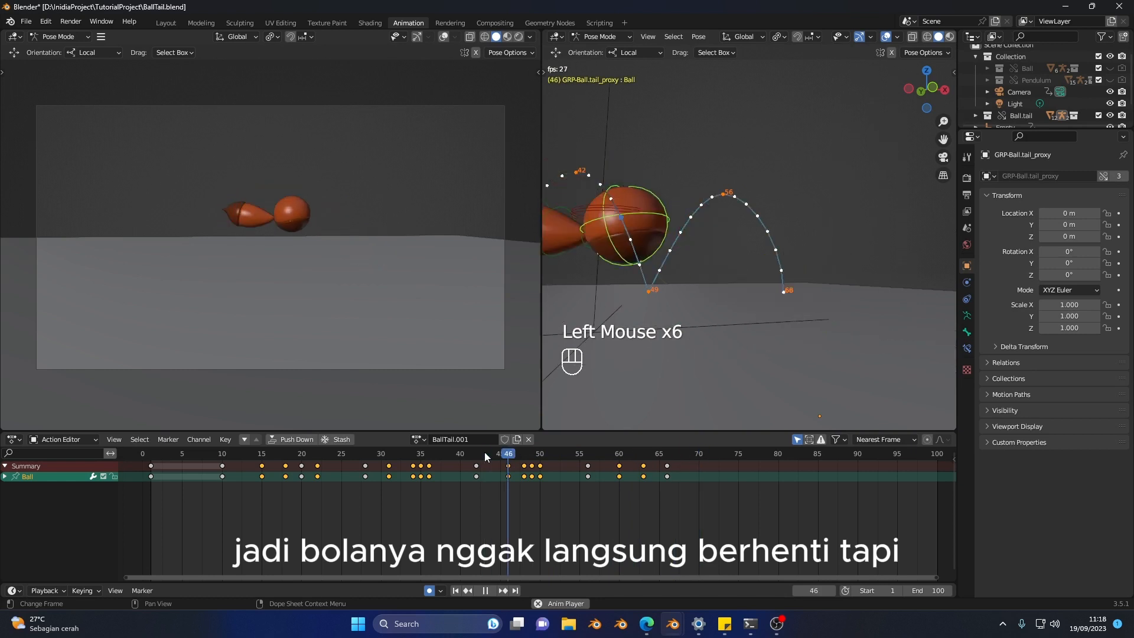
{"action": "left_click", "coordinate": [485, 452]}
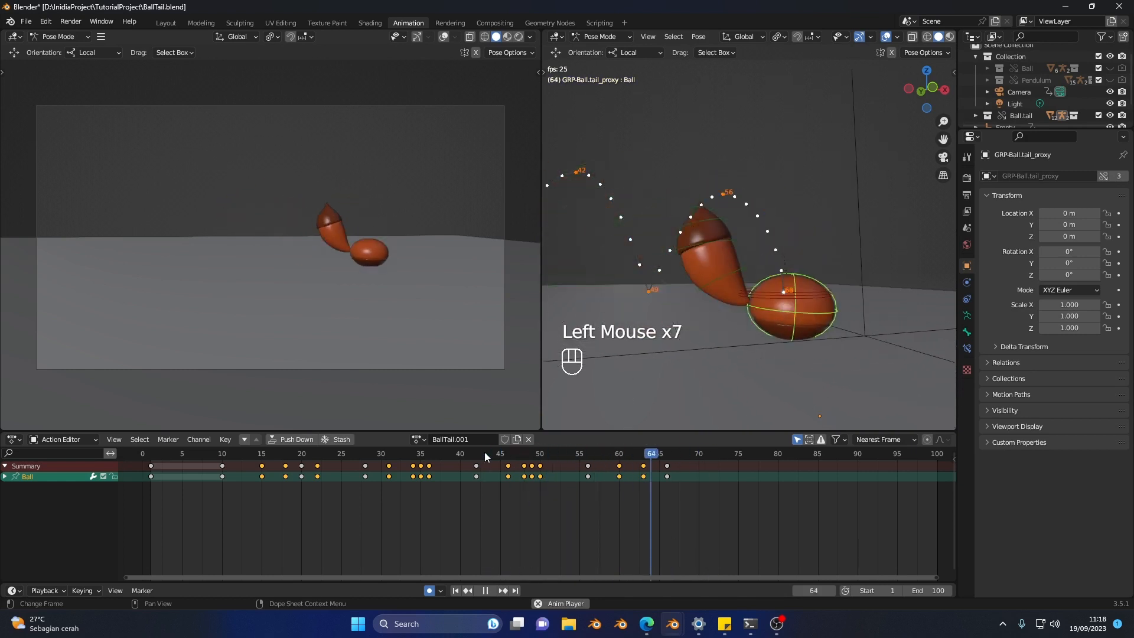
{"action": "left_click", "coordinate": [485, 452]}
Step: Replay the full jump sequence from about frame 13 to review the ball's squash and stretch, and stop playback
{"action": "left_click", "coordinate": [243, 460]}
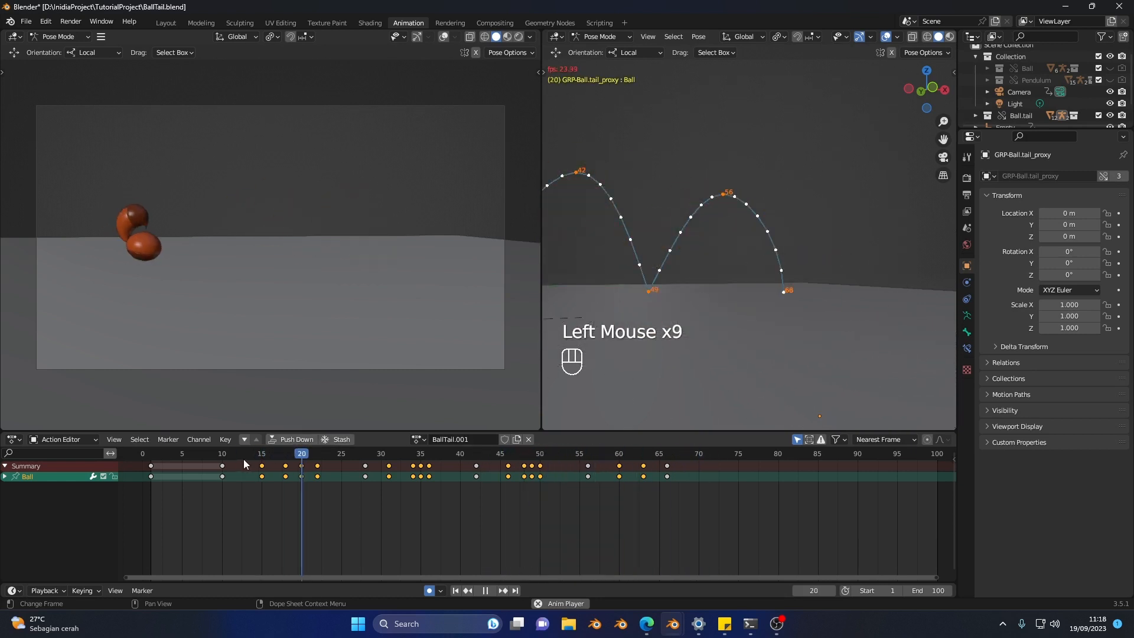
{"action": "left_click", "coordinate": [244, 459]}
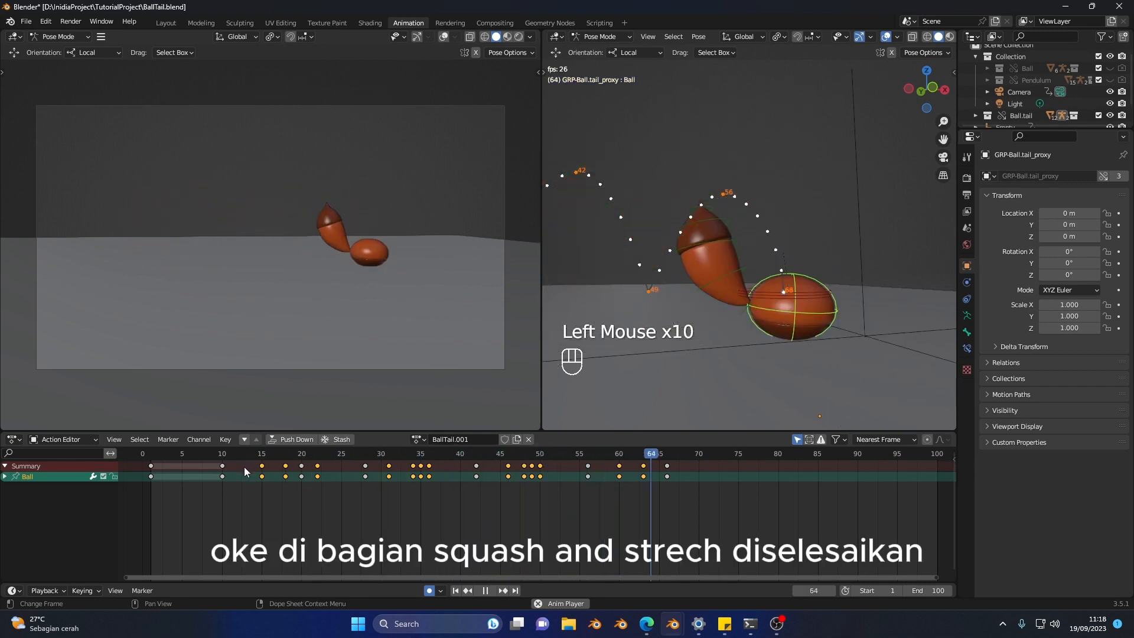
{"action": "left_click", "coordinate": [243, 456]}
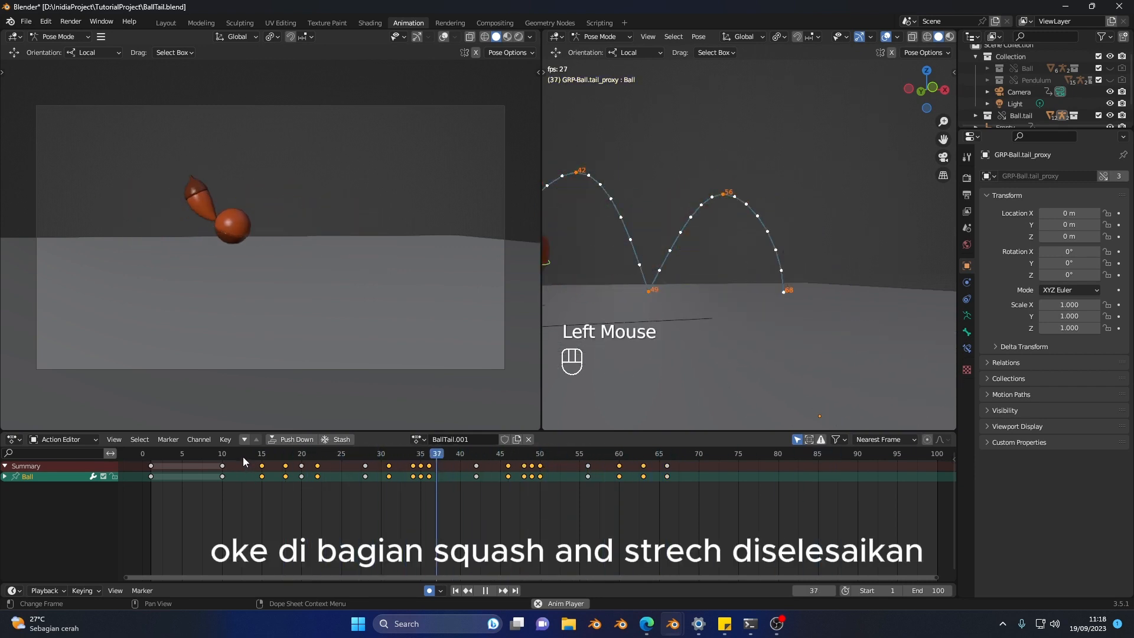
{"action": "left_click", "coordinate": [242, 457]}
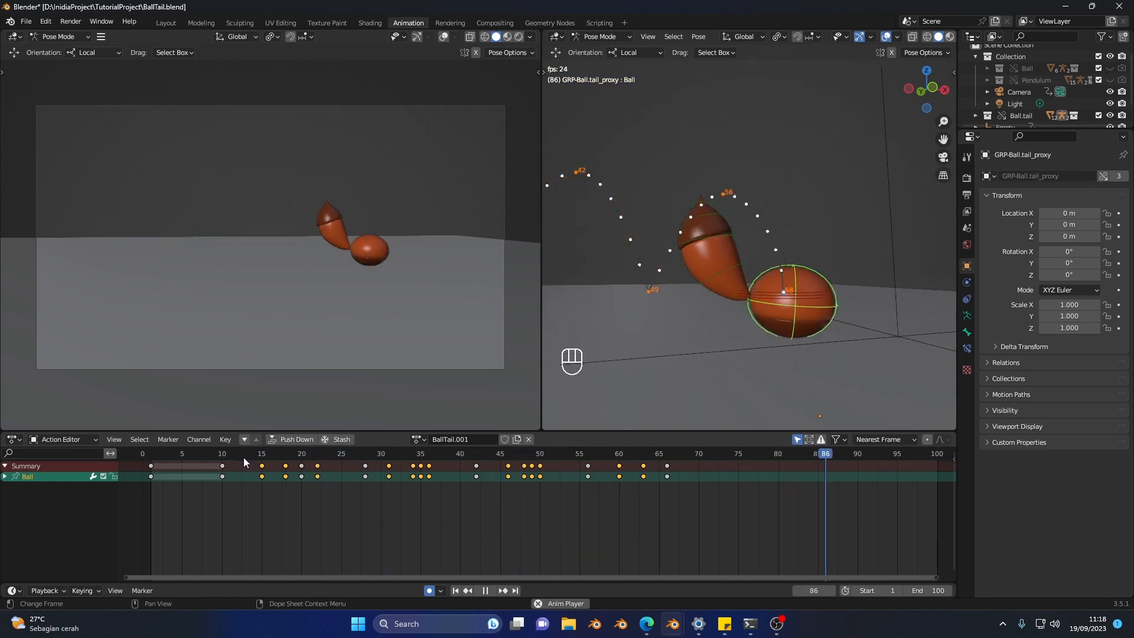
{"action": "key", "text": "space"}
Step: Scrub through the first and second jumps and select the tail controls to examine how the tail follows the ball
{"action": "left_click_drag", "start_coordinate": [276, 452], "coordinate": [428, 447]}
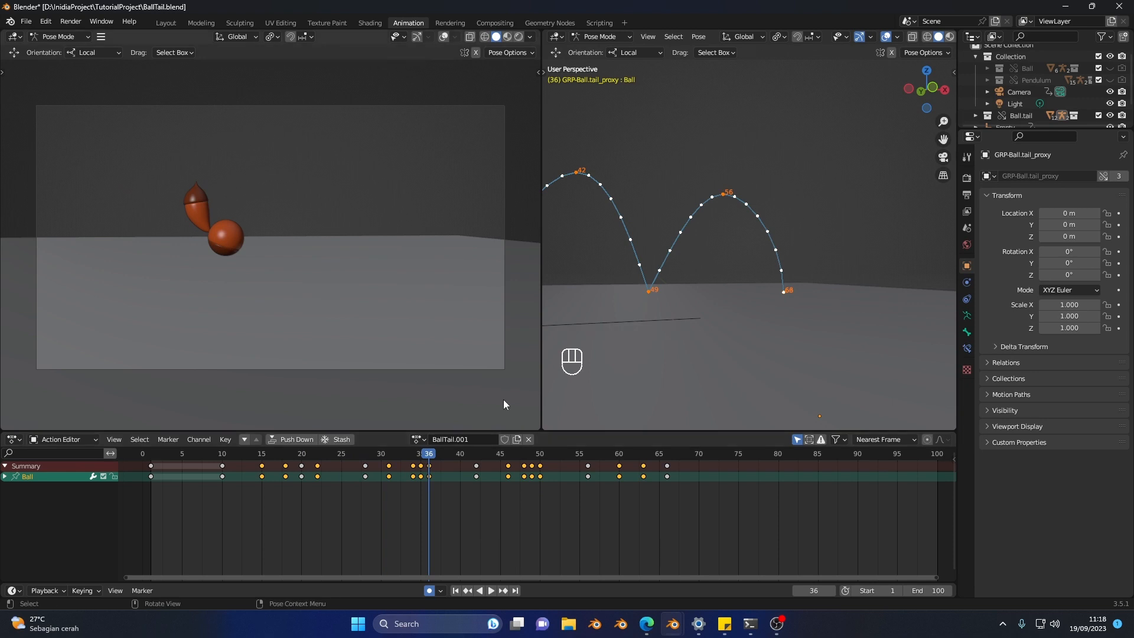
{"action": "left_click_drag", "start_coordinate": [398, 454], "coordinate": [485, 455]}
{"action": "scroll", "coordinate": [654, 238], "scroll_direction": "down", "scroll_amount": 1}
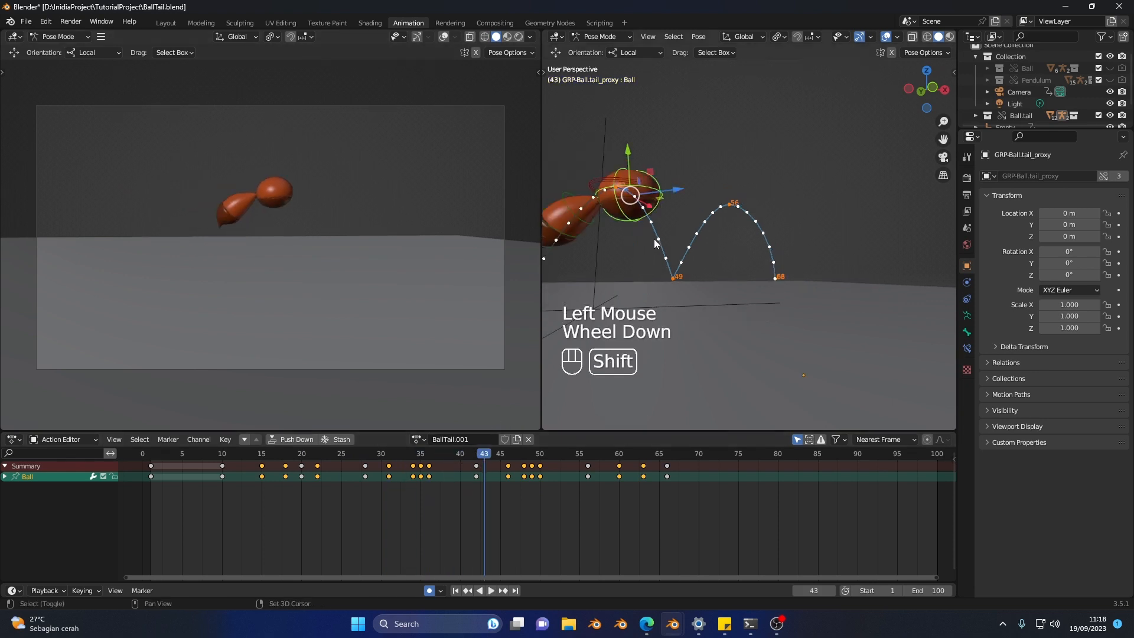
{"action": "middle_click_drag", "start_coordinate": [654, 238], "coordinate": [799, 264], "text": "shift"}
{"action": "left_click", "coordinate": [740, 242]}
{"action": "scroll", "coordinate": [732, 255], "scroll_direction": "up", "scroll_amount": 1}
{"action": "scroll", "coordinate": [721, 271], "scroll_direction": "up", "scroll_amount": 1, "text": "shift"}
{"action": "left_click", "coordinate": [739, 274], "text": "shift"}
{"action": "left_click", "coordinate": [746, 267], "text": "shift"}
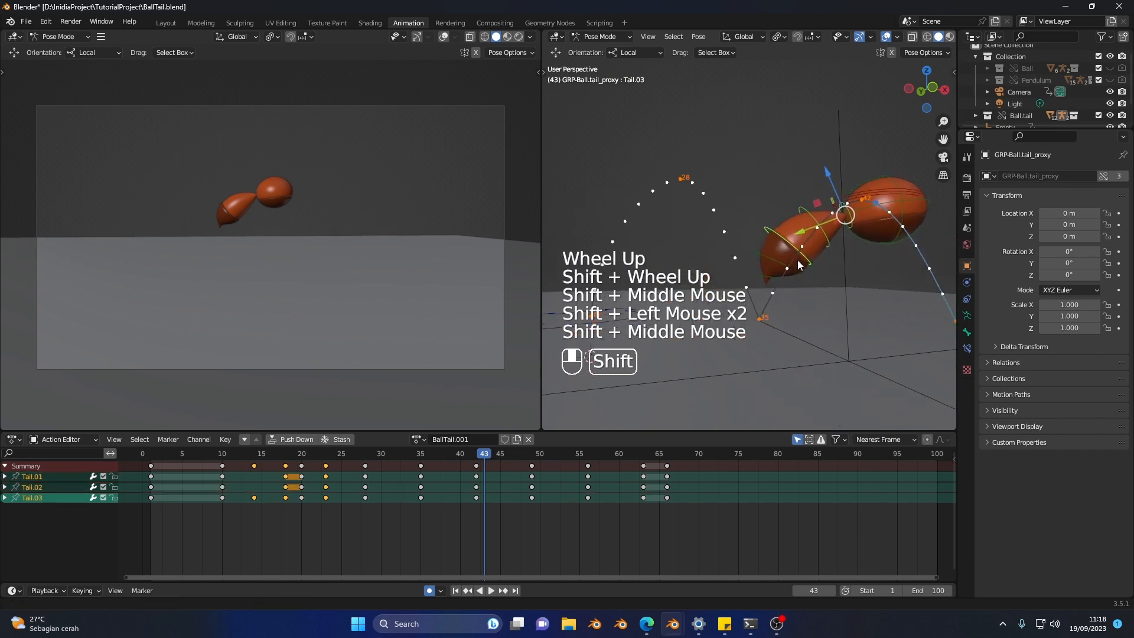
{"action": "left_click_drag", "start_coordinate": [257, 464], "coordinate": [407, 470]}
{"action": "left_click", "coordinate": [658, 207], "text": "shift"}
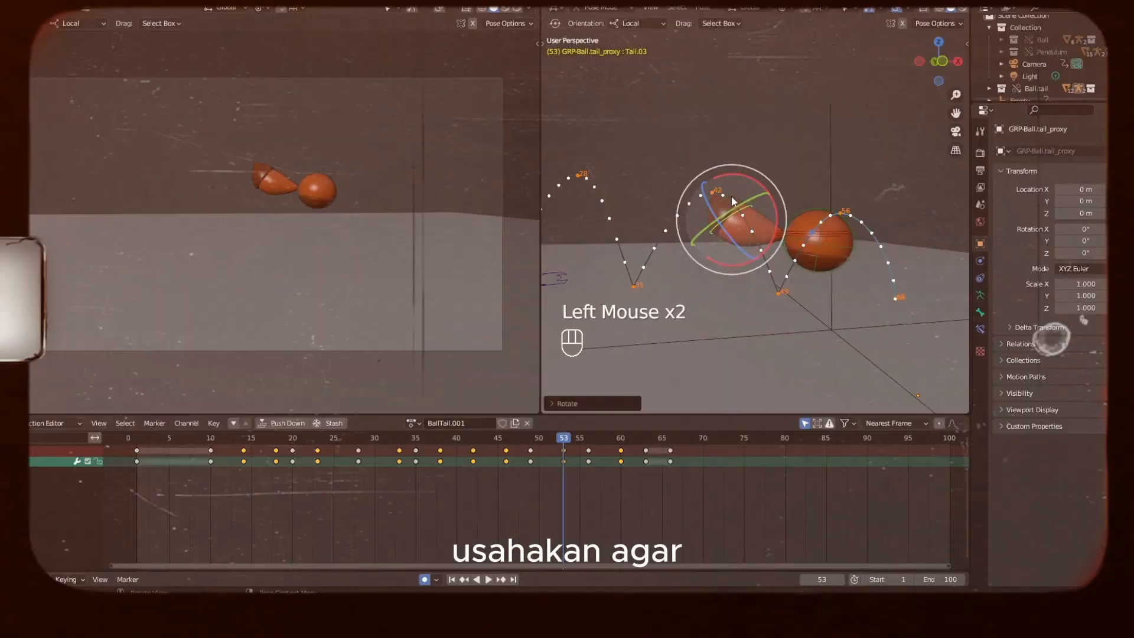
Step: At frame 53, rotate the Tail.04, Tail.05 and Tail.02 controls to curl the tail upward as the last jump rises
{"action": "left_click", "coordinate": [741, 215]}
{"action": "left_click", "coordinate": [755, 206]}
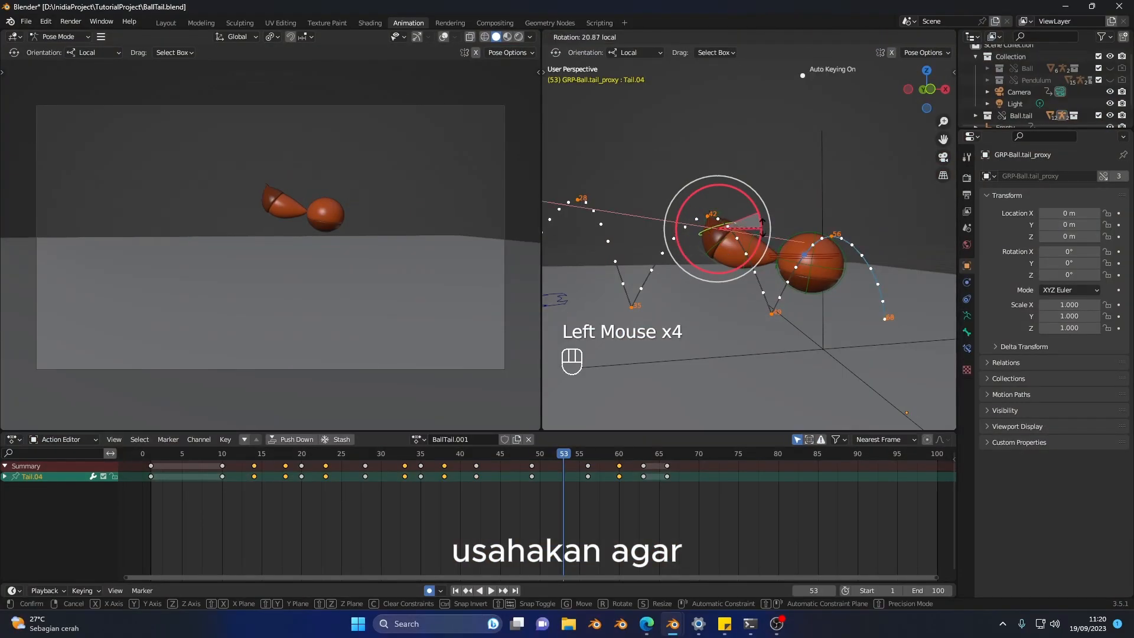
{"action": "left_click", "coordinate": [751, 203]}
{"action": "left_click", "coordinate": [755, 208]}
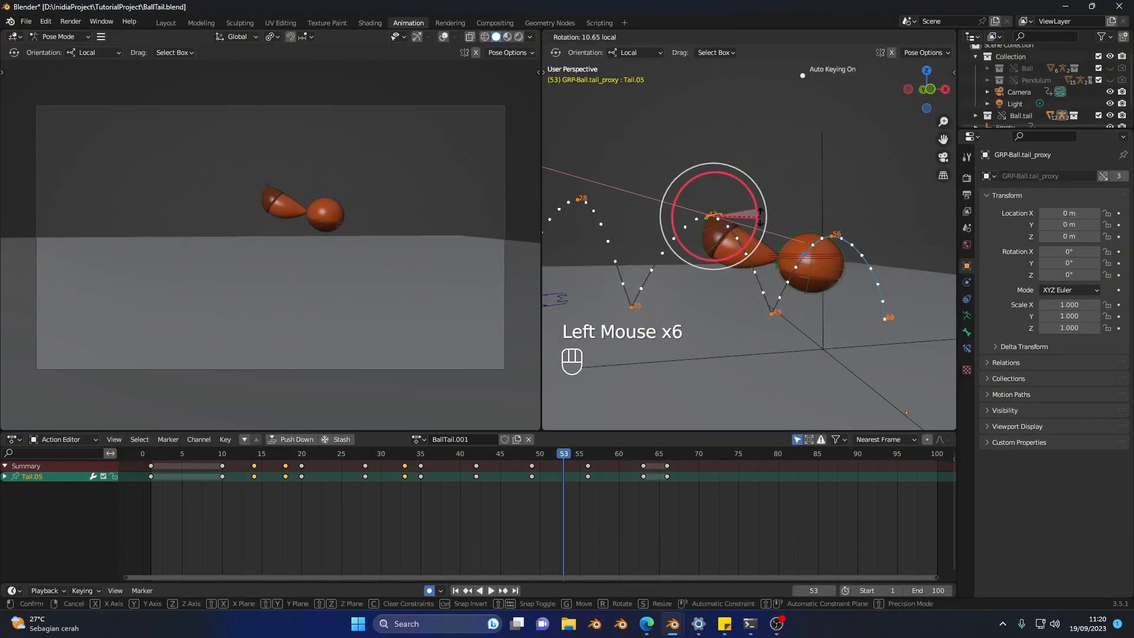
{"action": "left_click", "coordinate": [788, 225]}
{"action": "left_click_drag", "start_coordinate": [788, 226], "coordinate": [792, 232]}
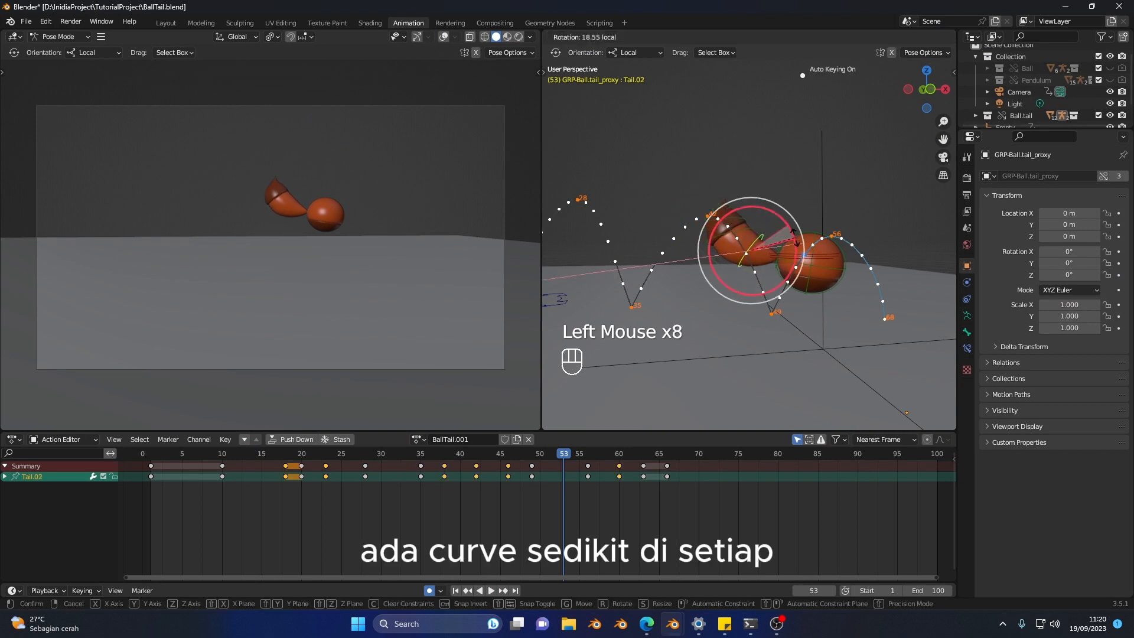
{"action": "left_click", "coordinate": [795, 233]}
Step: Replay the last two jumps from about frame 38 and inspect the tail's hard stop after the final landing
{"action": "key", "text": "space"}
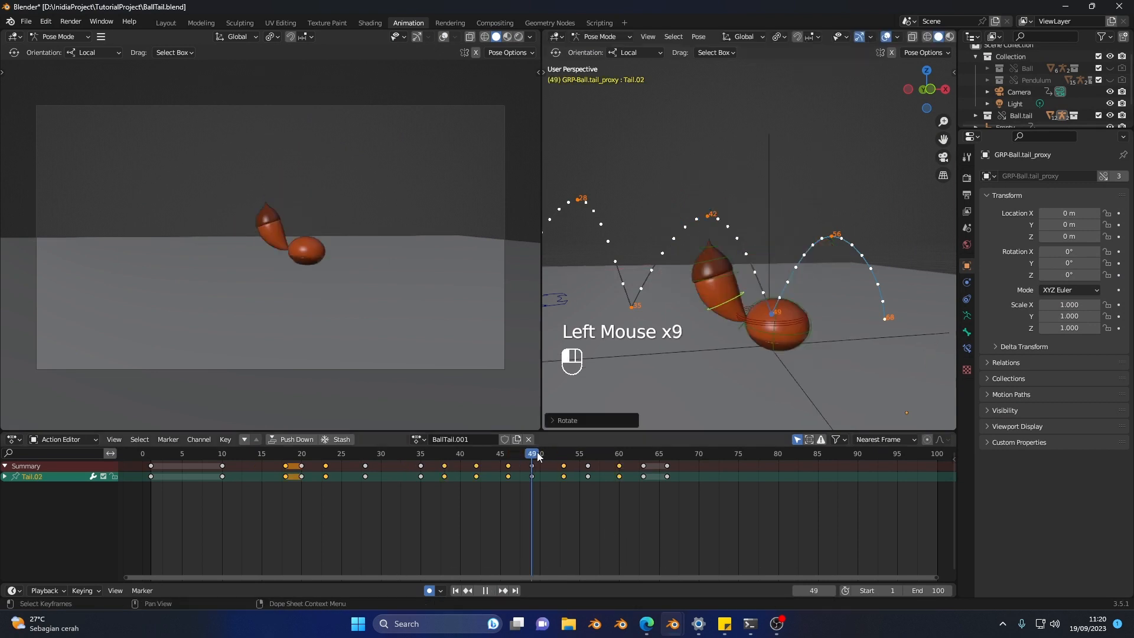
{"action": "key", "text": "space"}
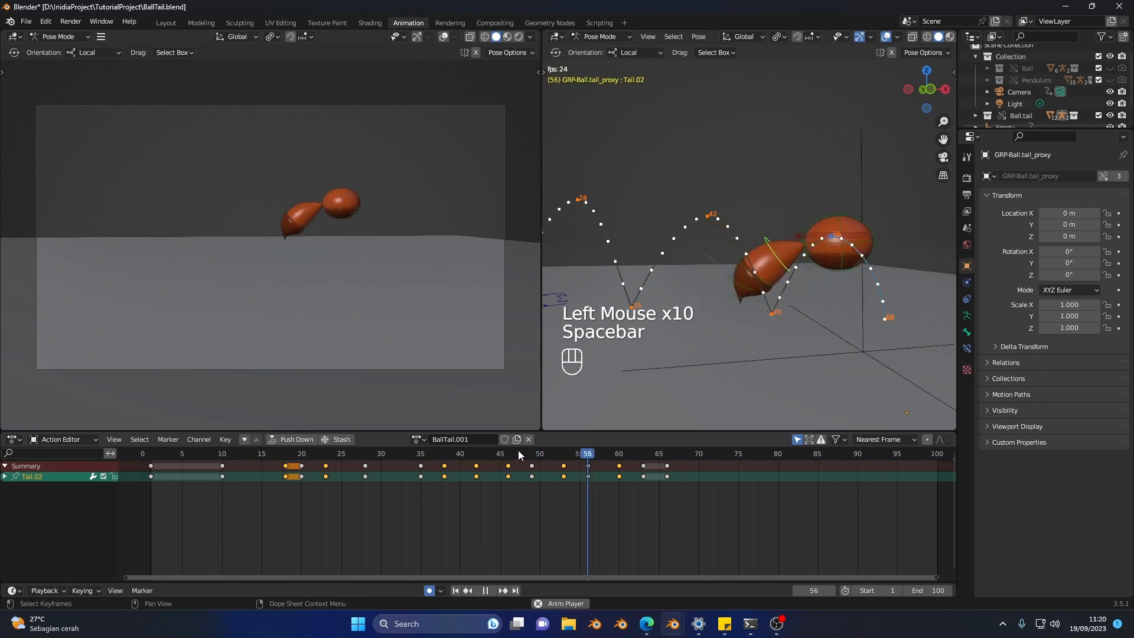
{"action": "left_click", "coordinate": [442, 455]}
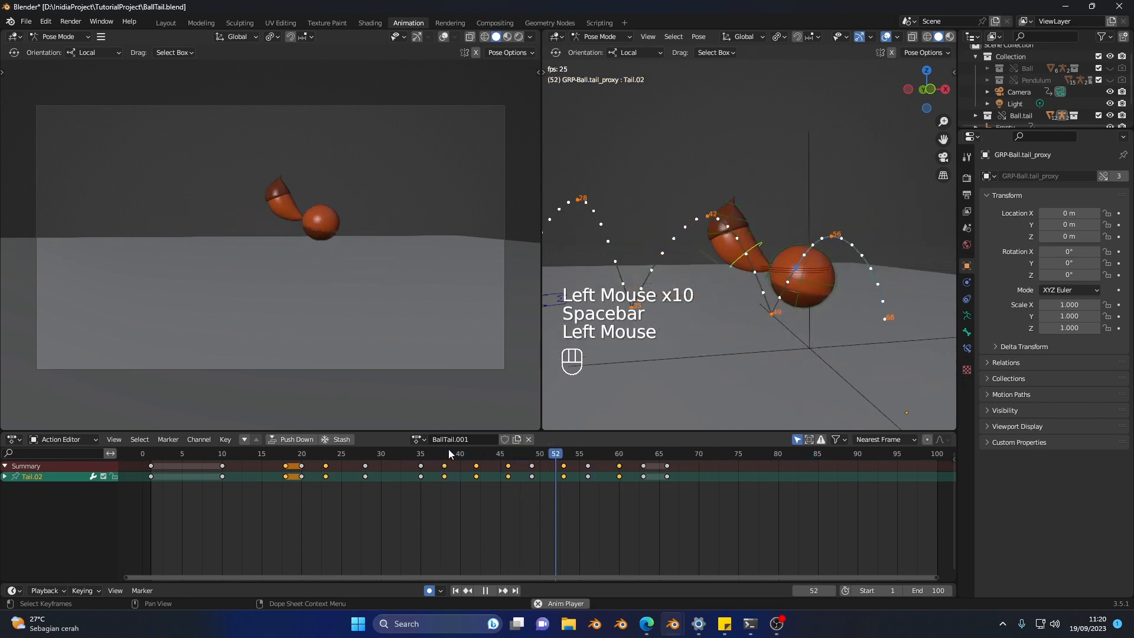
{"action": "left_click", "coordinate": [449, 453]}
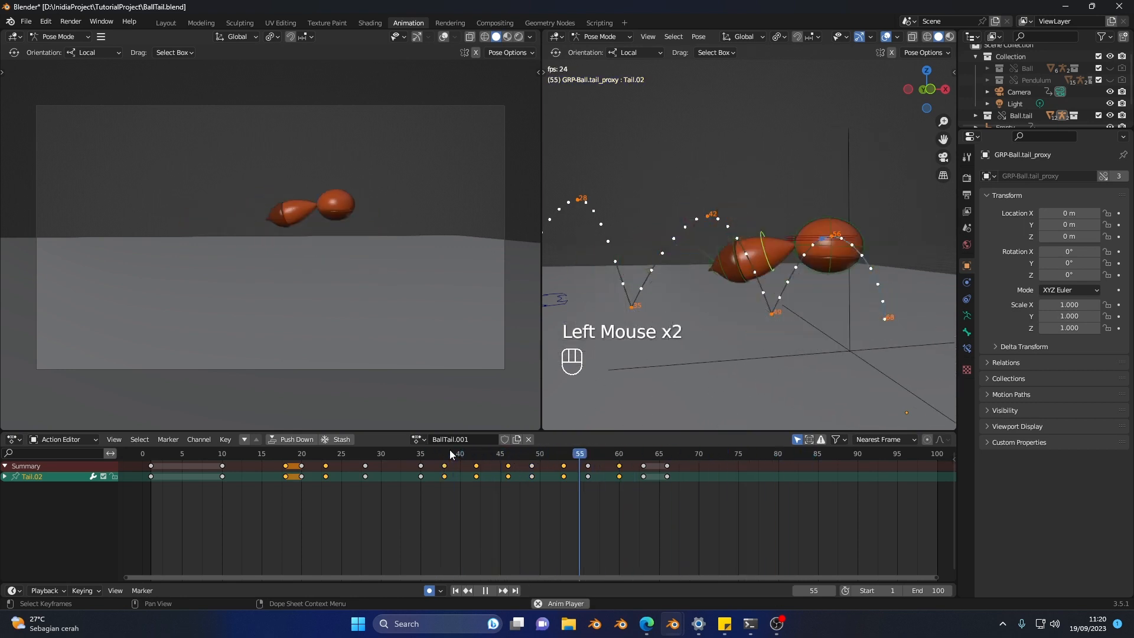
{"action": "left_click", "coordinate": [449, 454]}
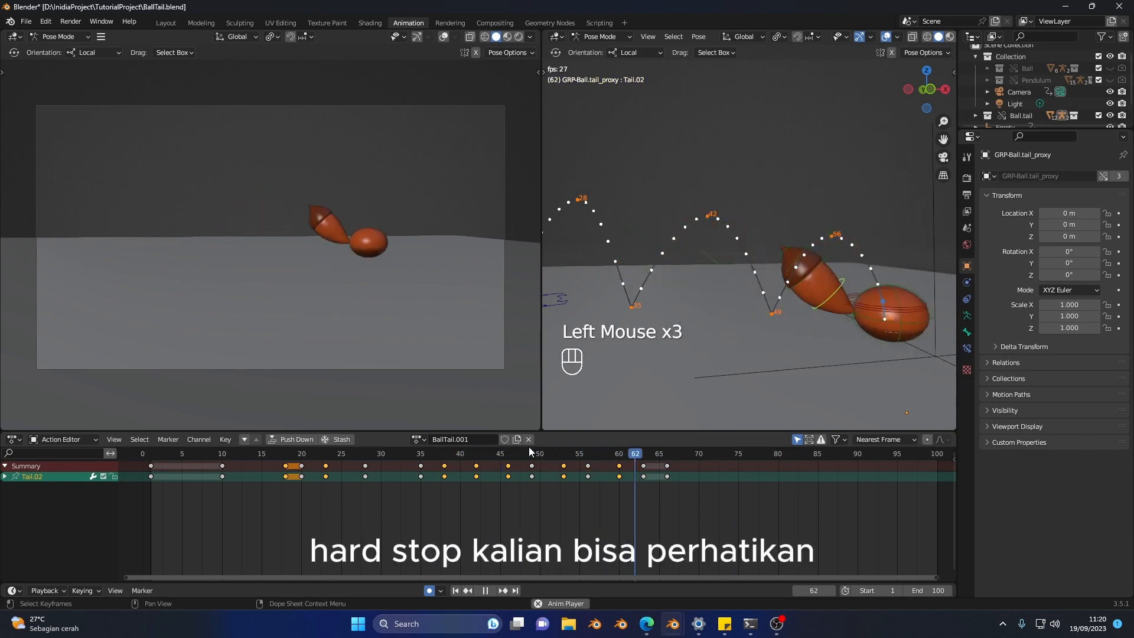
{"action": "left_click", "coordinate": [600, 455]}
{"action": "left_click", "coordinate": [601, 456]}
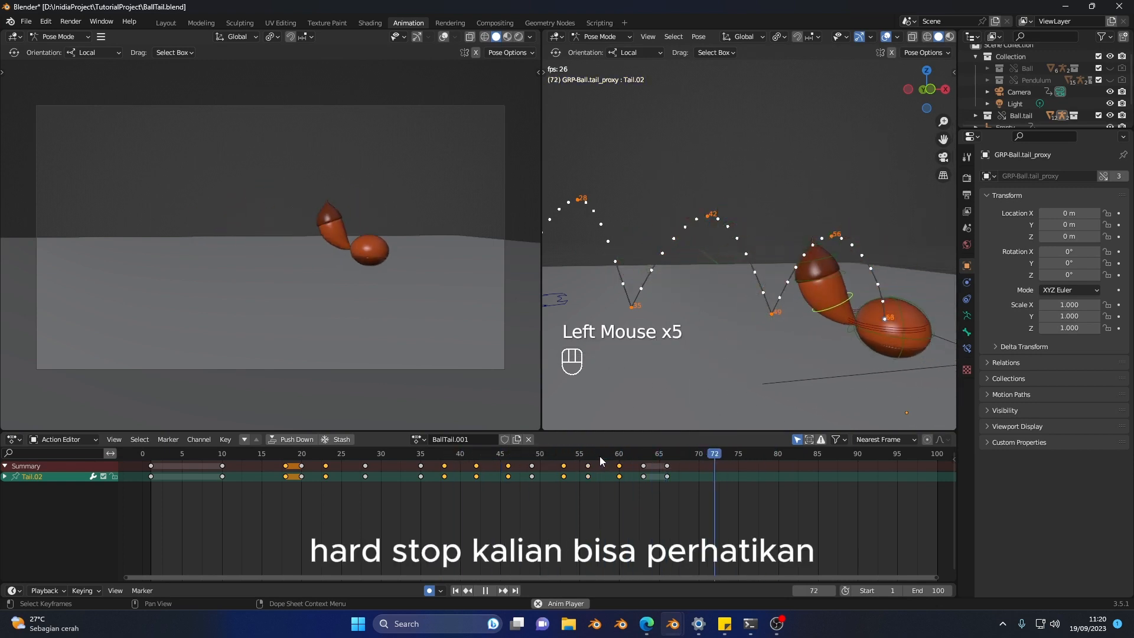
{"action": "left_click", "coordinate": [601, 456]}
{"action": "key", "text": "space"}
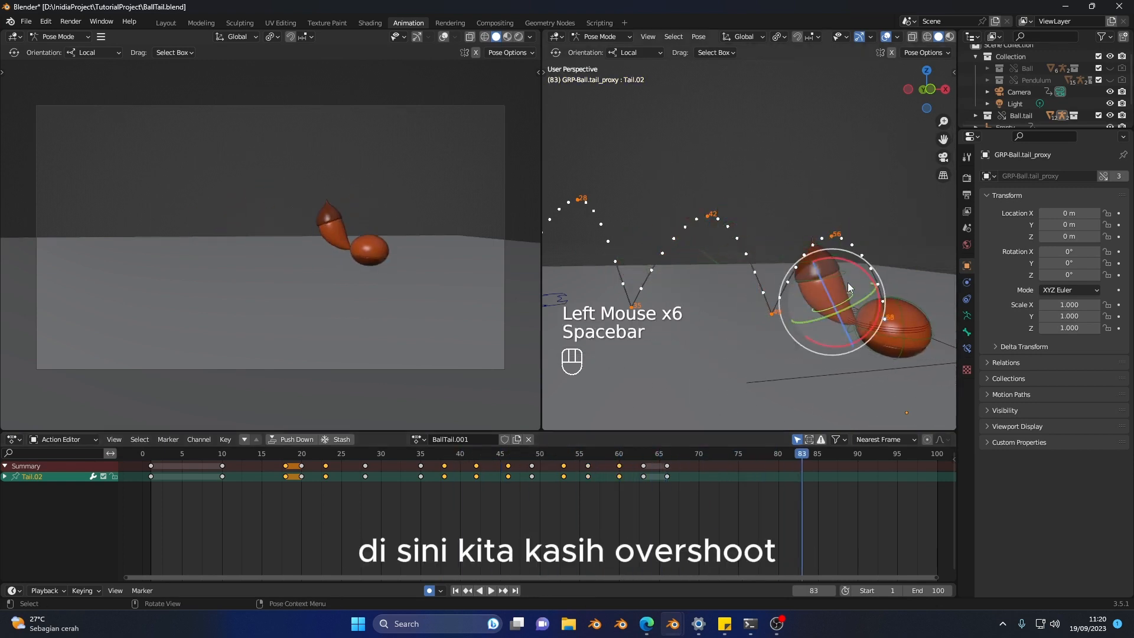
Step: At frame 63, rotate Tail.02 through Tail.05 together toward the ball to give the tail an overshoot at the final landing
{"action": "left_click", "coordinate": [842, 272], "text": "shift"}
{"action": "left_click", "coordinate": [845, 299]}
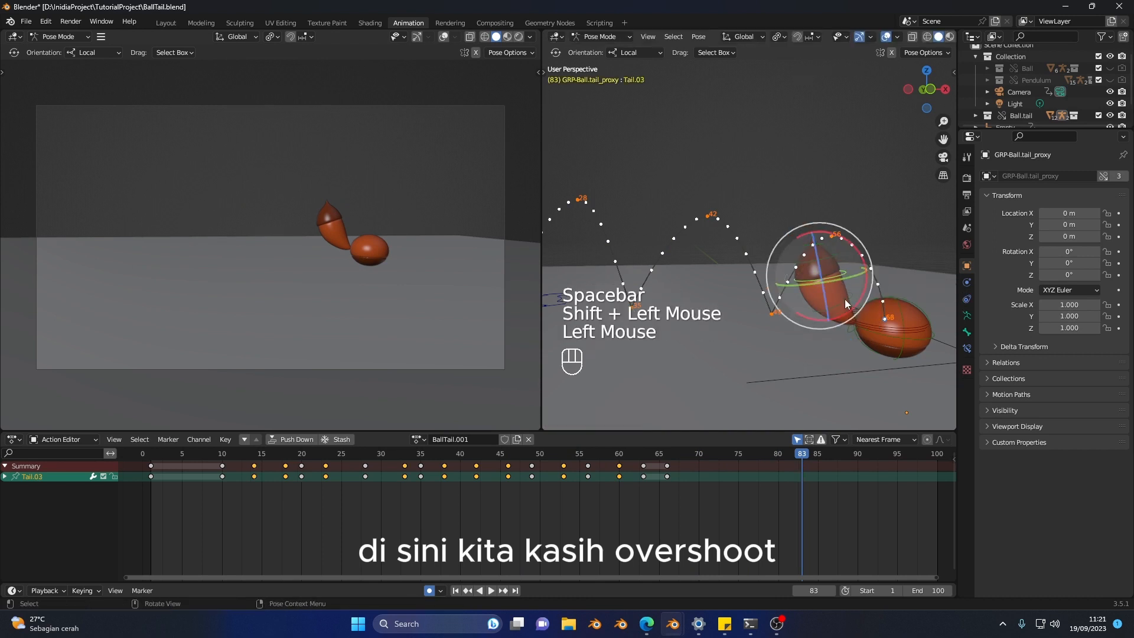
{"action": "left_click", "coordinate": [852, 287], "text": "shift"}
{"action": "left_click", "coordinate": [824, 246], "text": "shift"}
{"action": "left_click", "coordinate": [814, 276], "text": "shift"}
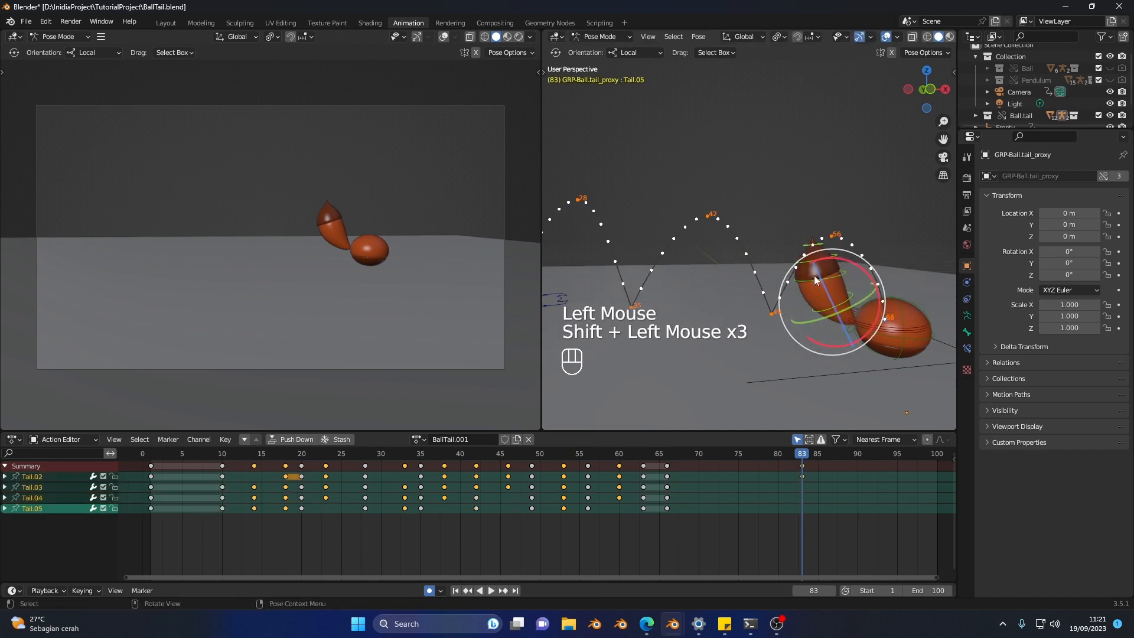
{"action": "left_click_drag", "start_coordinate": [591, 455], "coordinate": [644, 460]}
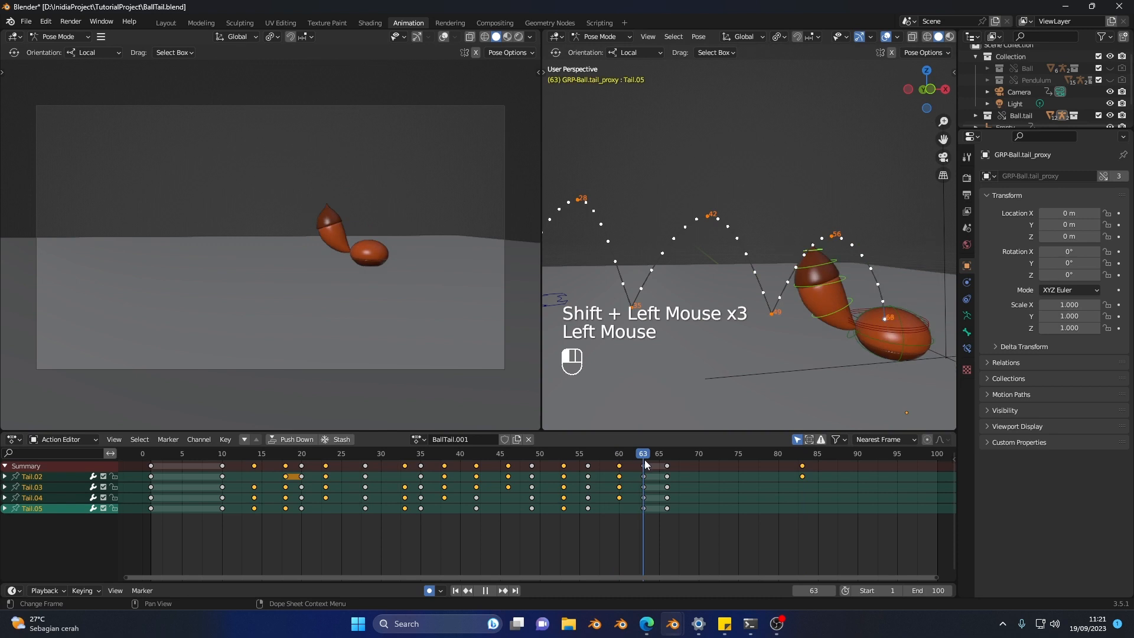
{"action": "left_click_drag", "start_coordinate": [849, 264], "coordinate": [827, 308]}
Step: Replay from about frames 55, 35 and 13 to check the tail's overshoot and overall motion, and stop playback
{"action": "left_click", "coordinate": [587, 455]}
{"action": "key", "text": "space"}
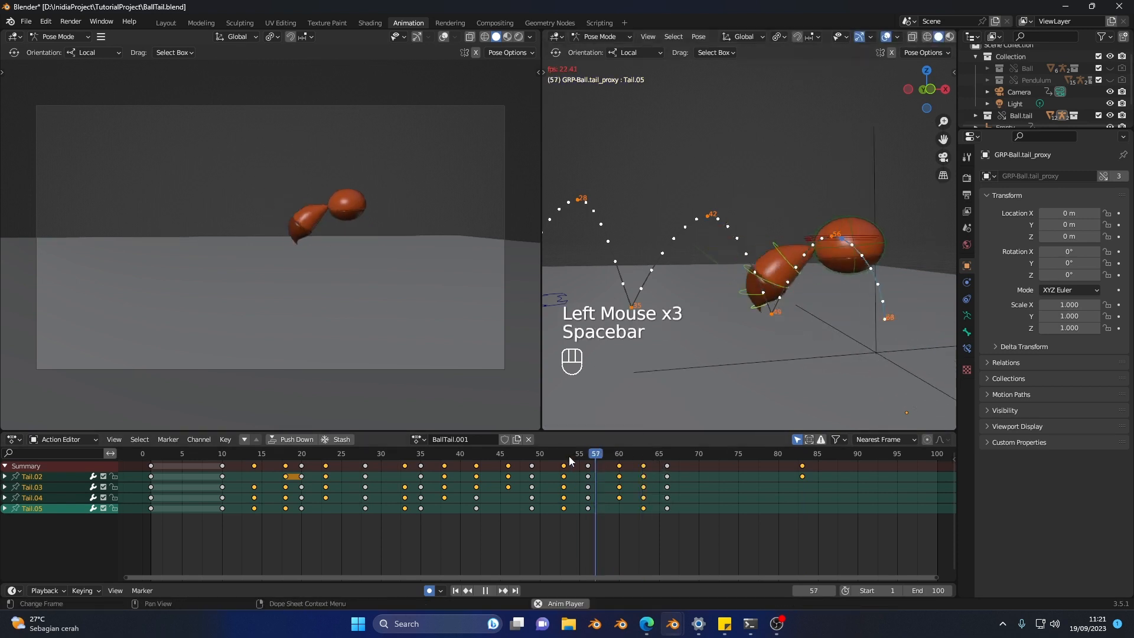
{"action": "left_click", "coordinate": [578, 459]}
{"action": "left_click", "coordinate": [578, 460]}
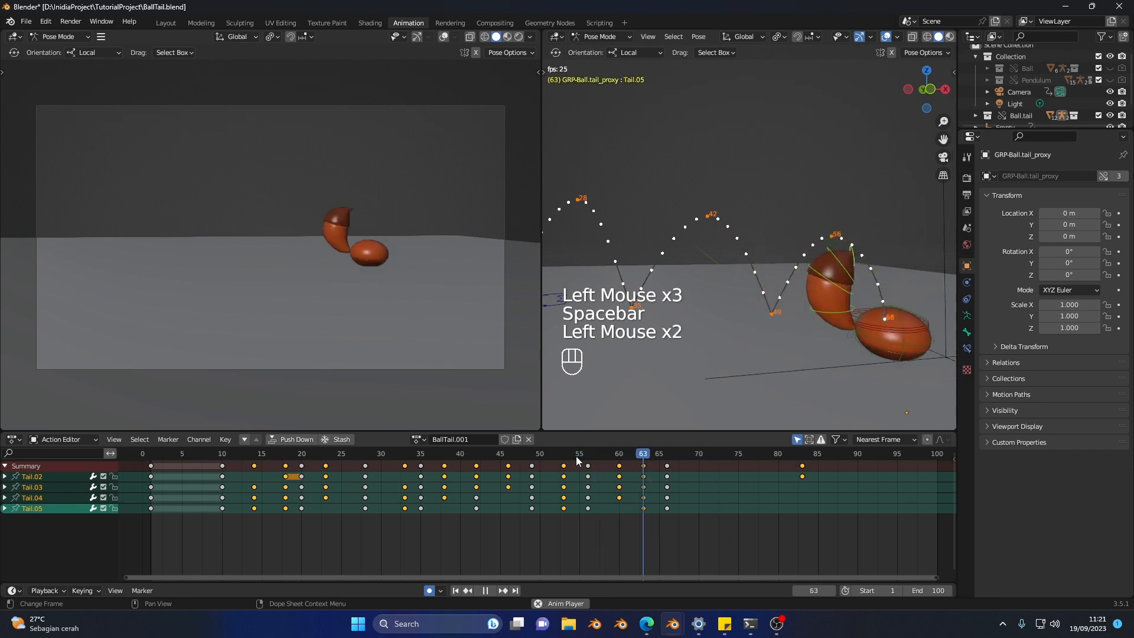
{"action": "left_click", "coordinate": [577, 459]}
{"action": "left_click", "coordinate": [418, 457]}
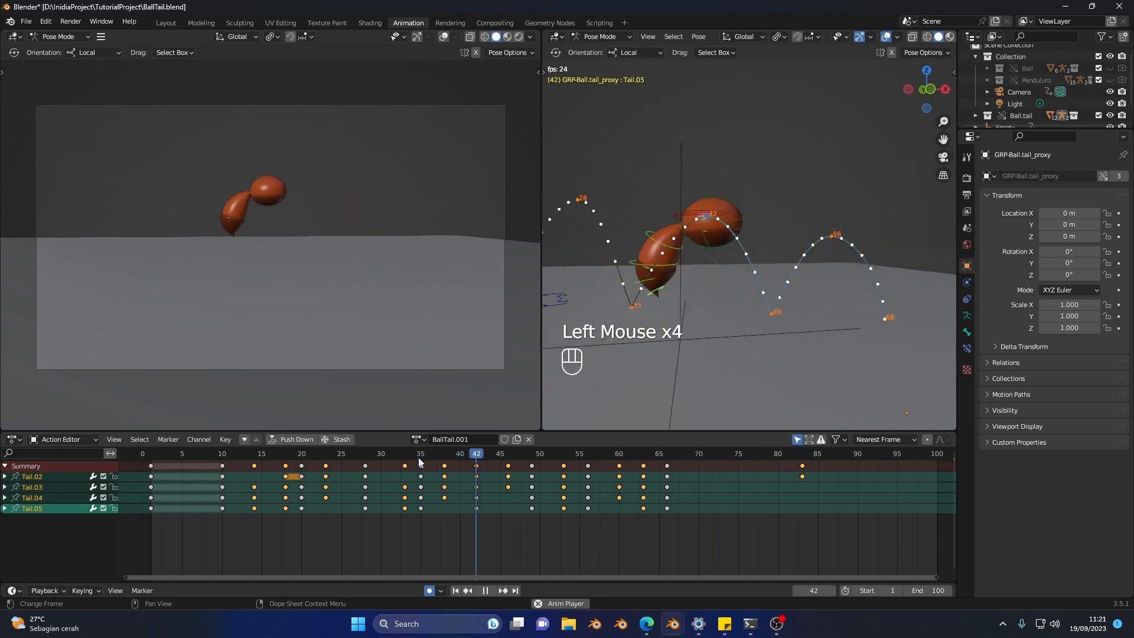
{"action": "left_click", "coordinate": [418, 457]}
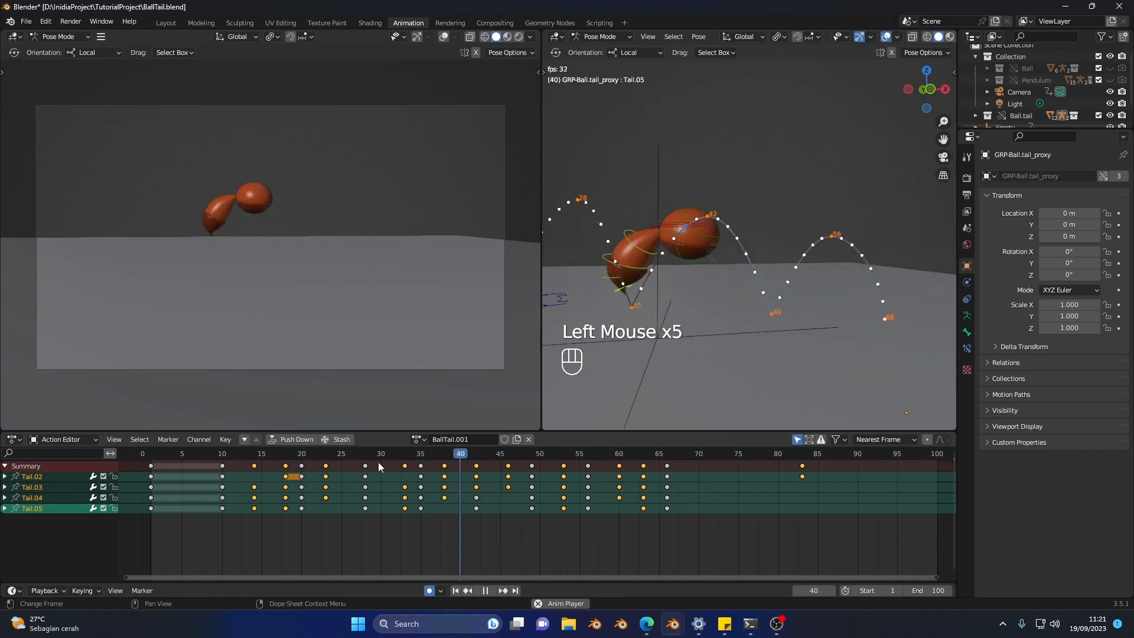
{"action": "left_click", "coordinate": [246, 457]}
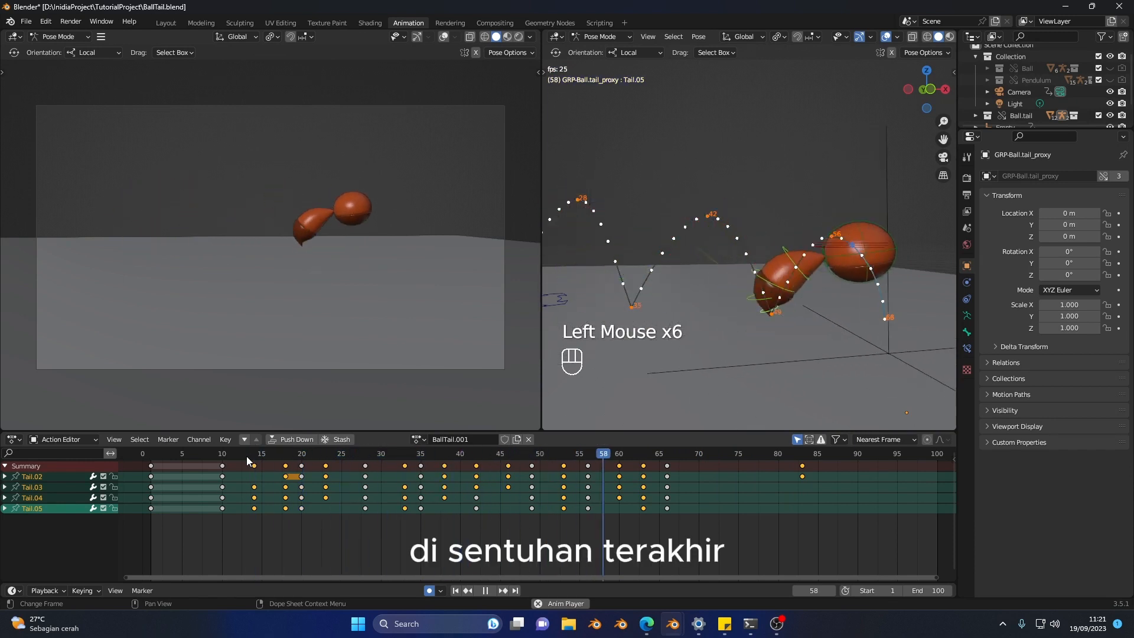
{"action": "left_click", "coordinate": [247, 456]}
{"action": "key", "text": "space"}
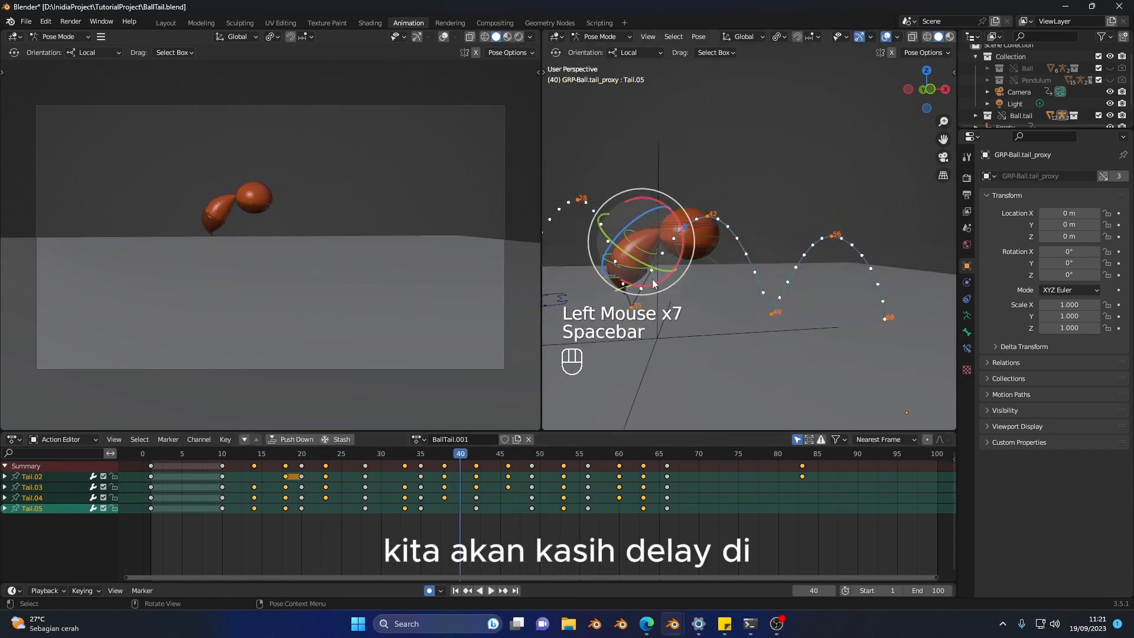
Step: Select the Tail.05, Tail.04 and Tail.03 controls together so their keyframes can be edited
{"action": "middle_click_drag", "start_coordinate": [626, 269], "coordinate": [707, 278]}
{"action": "left_click", "coordinate": [698, 280]}
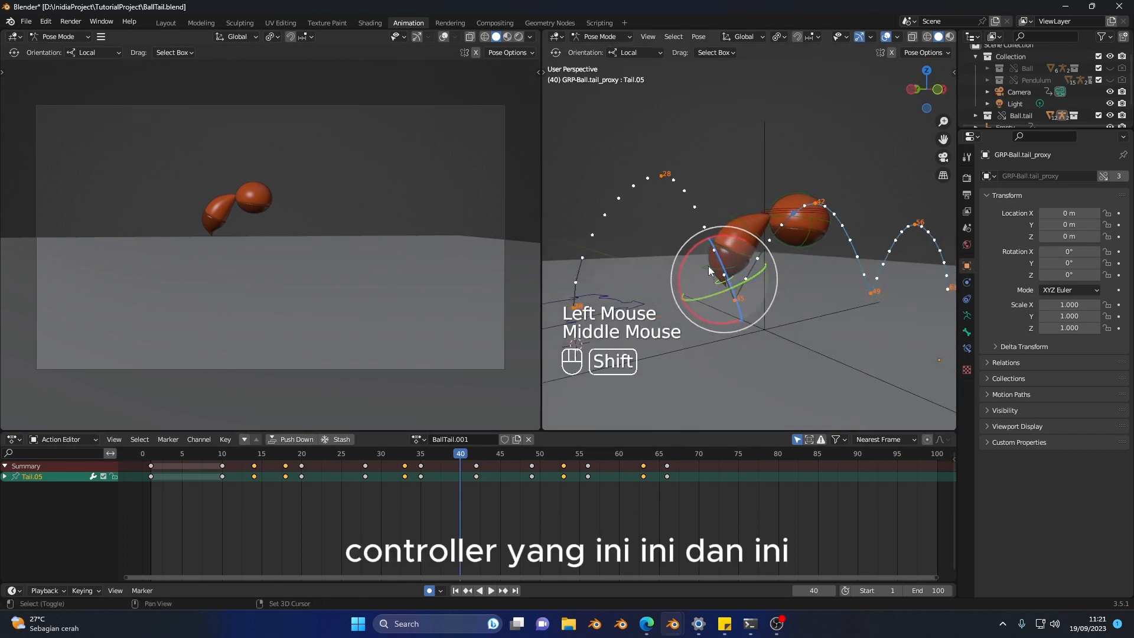
{"action": "left_click", "coordinate": [714, 251], "text": "shift"}
{"action": "left_click", "coordinate": [722, 242], "text": "shift"}
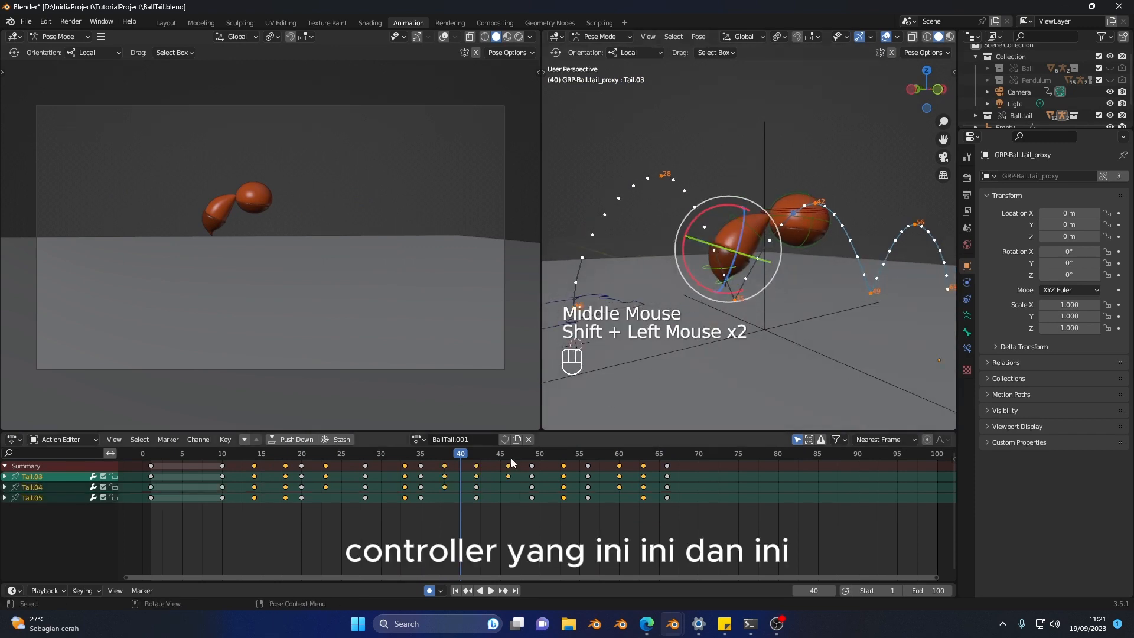
Step: Select all Tail.05 keyframes from frame 14 to frame 66 and shift them one frame later
{"action": "left_click", "coordinate": [253, 498]}
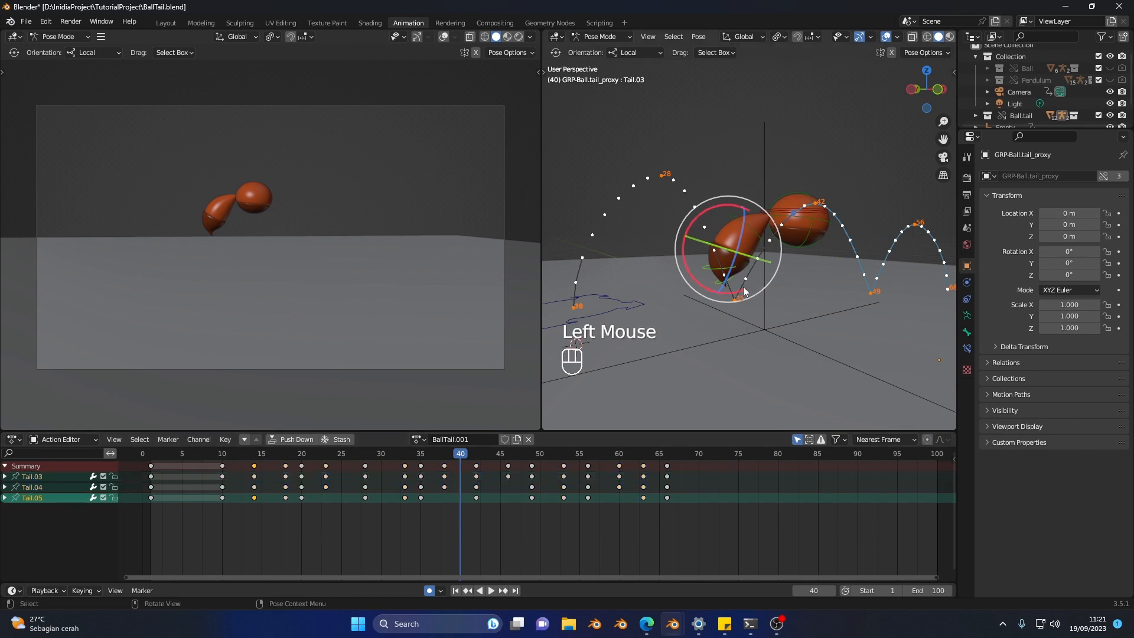
{"action": "middle_click_drag", "start_coordinate": [744, 291], "coordinate": [739, 279]}
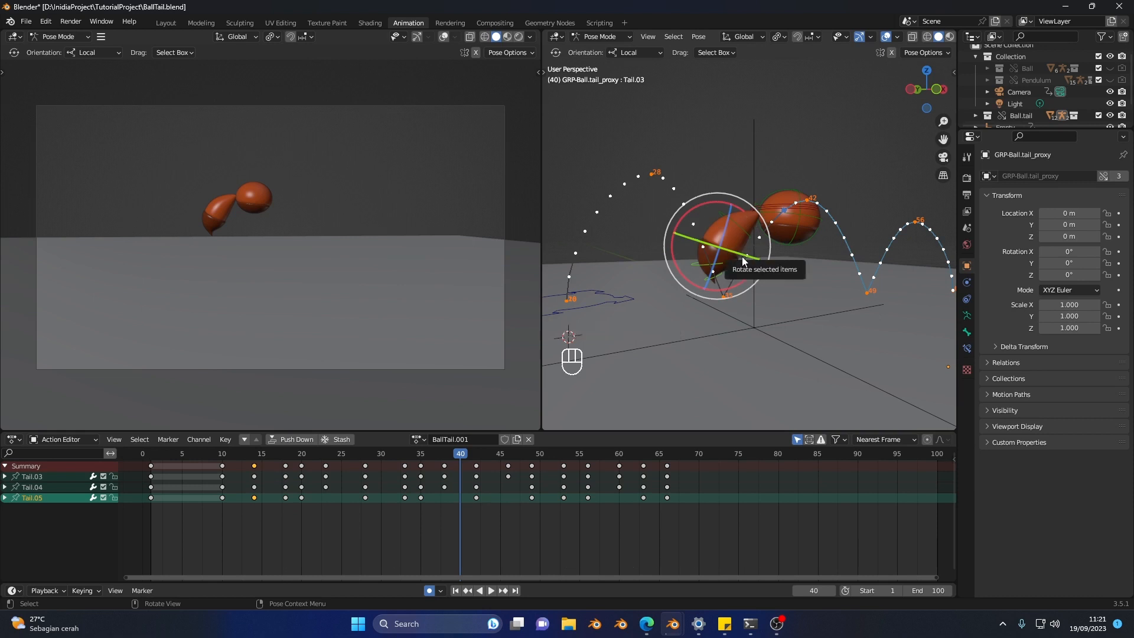
{"action": "left_click_drag", "start_coordinate": [742, 256], "coordinate": [712, 286]}
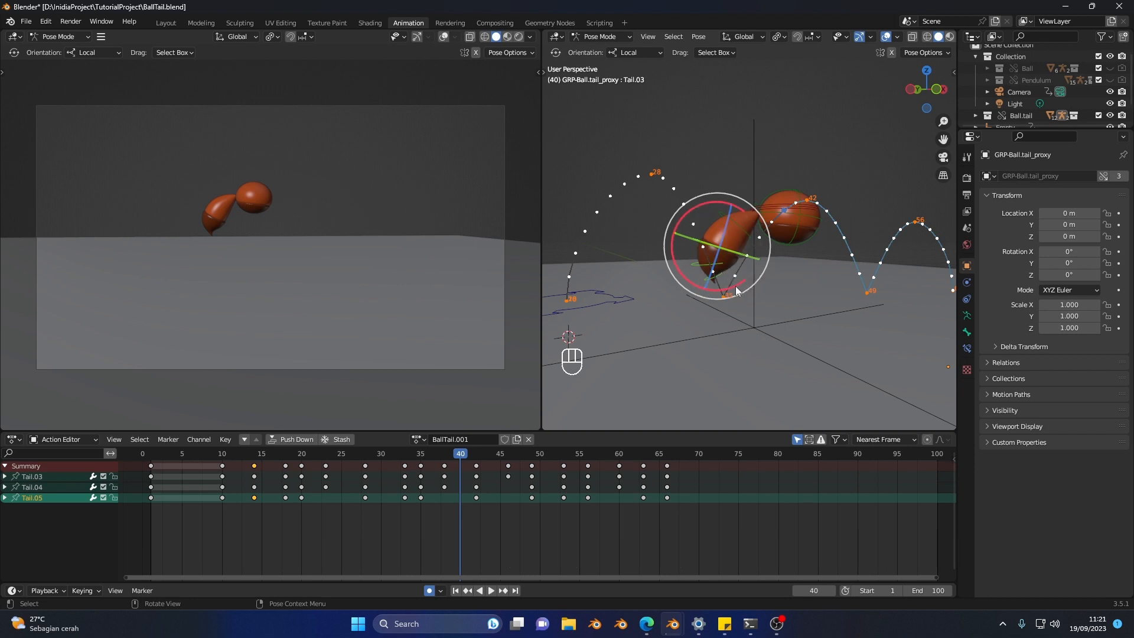
{"action": "left_click", "coordinate": [286, 498], "text": "shift"}
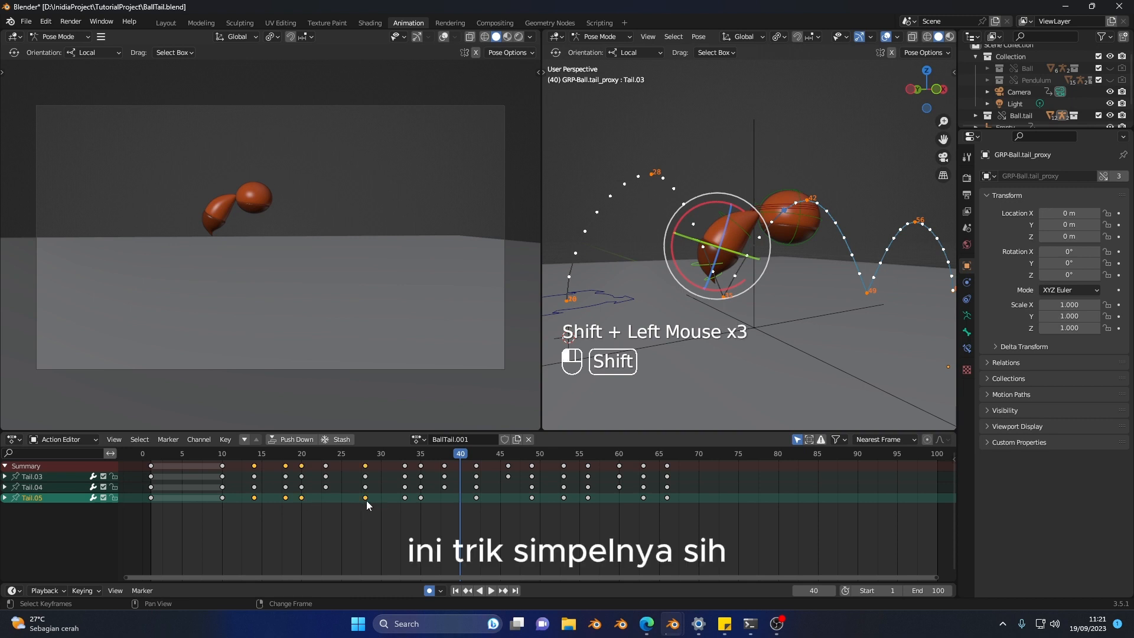
{"action": "left_click", "coordinate": [407, 499], "text": "shift"}
{"action": "key", "text": "c"}
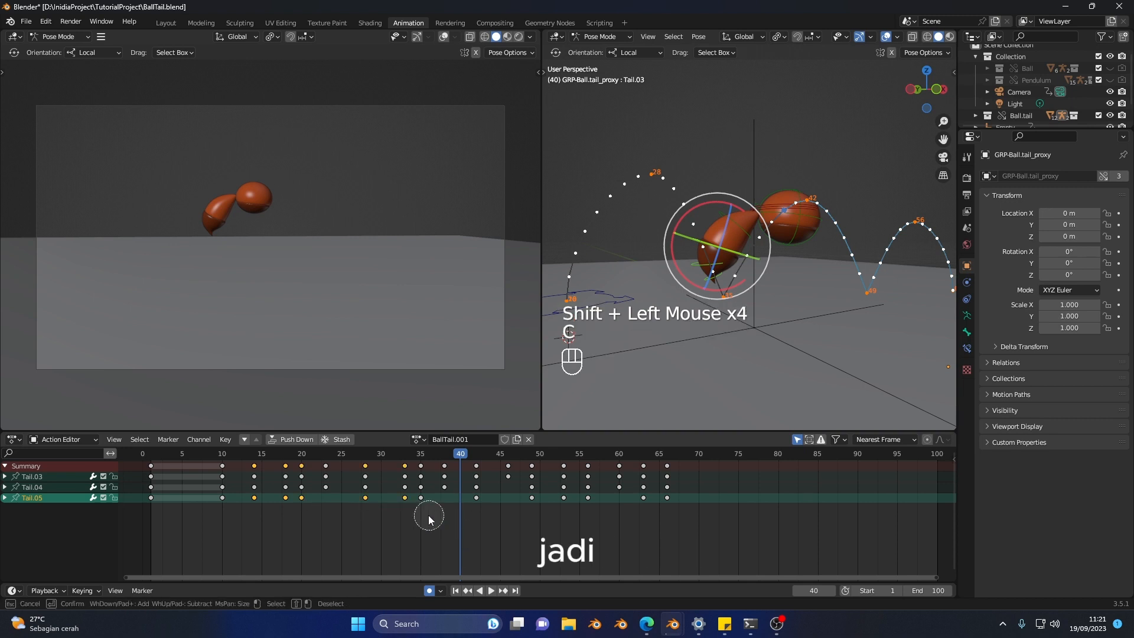
{"action": "left_click_drag", "start_coordinate": [468, 515], "coordinate": [670, 517]}
{"action": "right_click", "coordinate": [670, 517]}
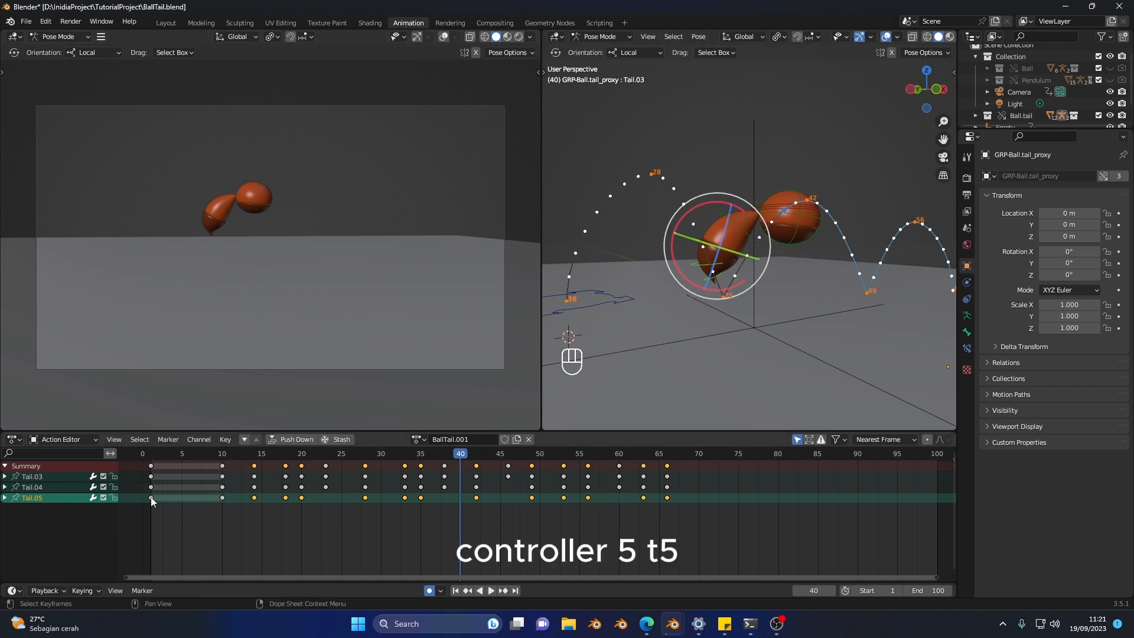
{"action": "key", "text": "g"}
{"action": "left_click", "coordinate": [538, 534]}
Step: Add the Tail.04 keyframes from frame 14 onward to the selected Tail.05 keyframes and shift both sets one frame later
{"action": "key", "text": "c"}
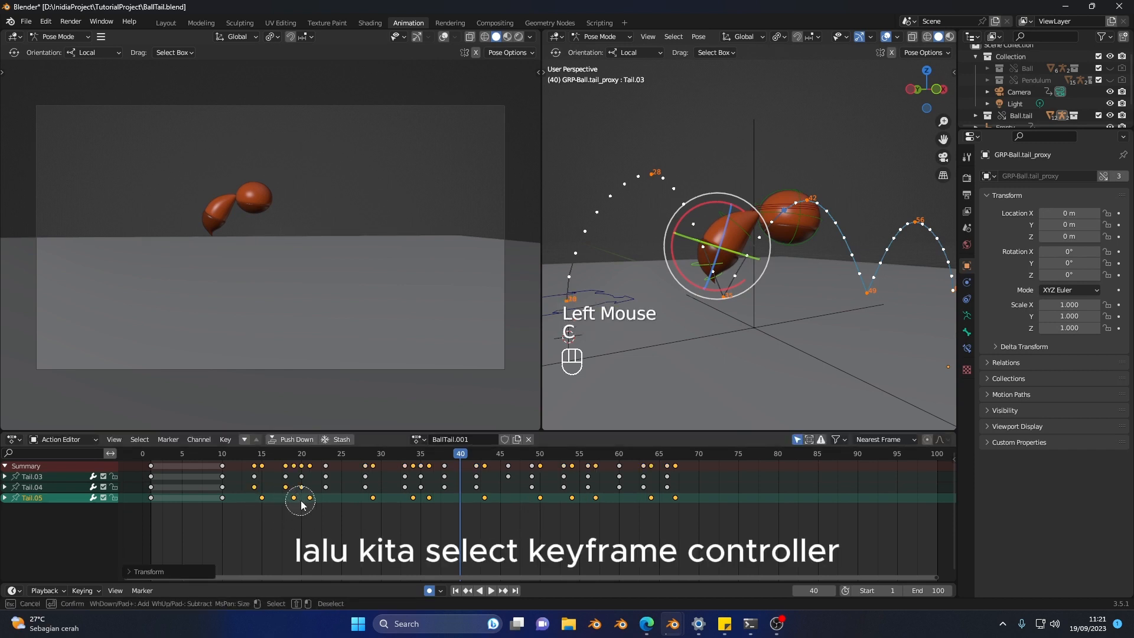
{"action": "left_click_drag", "start_coordinate": [301, 501], "coordinate": [406, 501]}
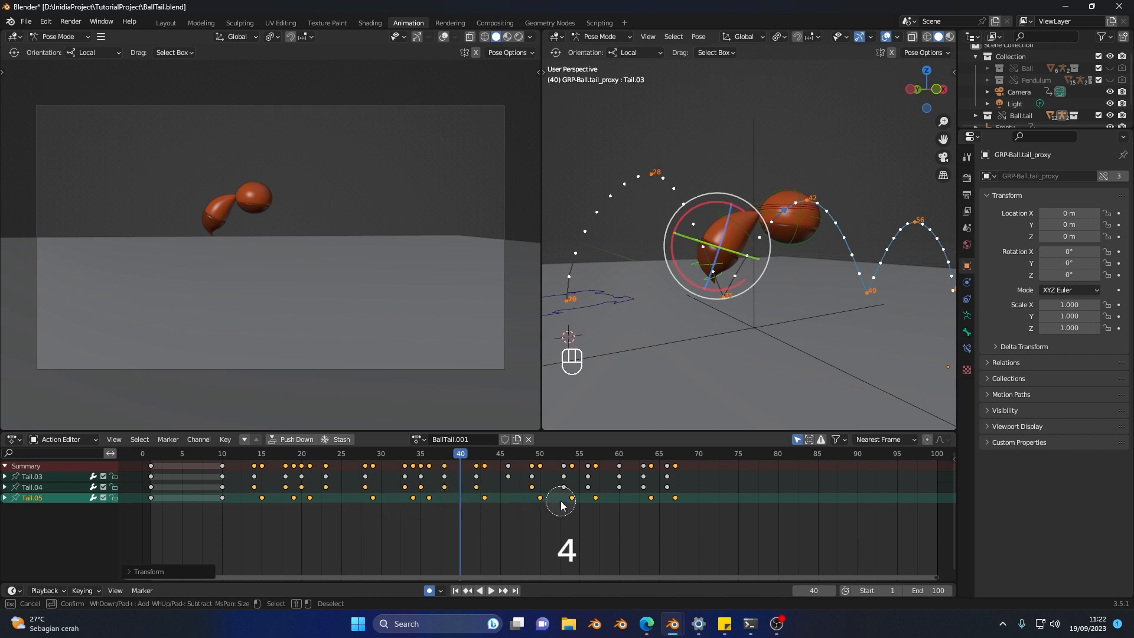
{"action": "right_click", "coordinate": [674, 502]}
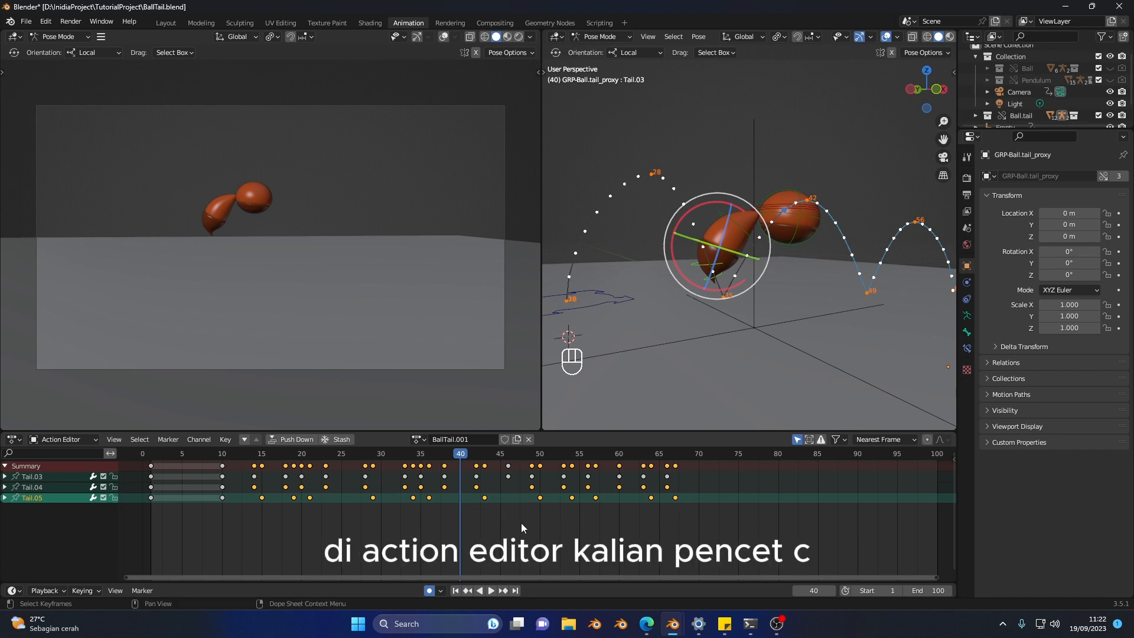
{"action": "key", "text": "c"}
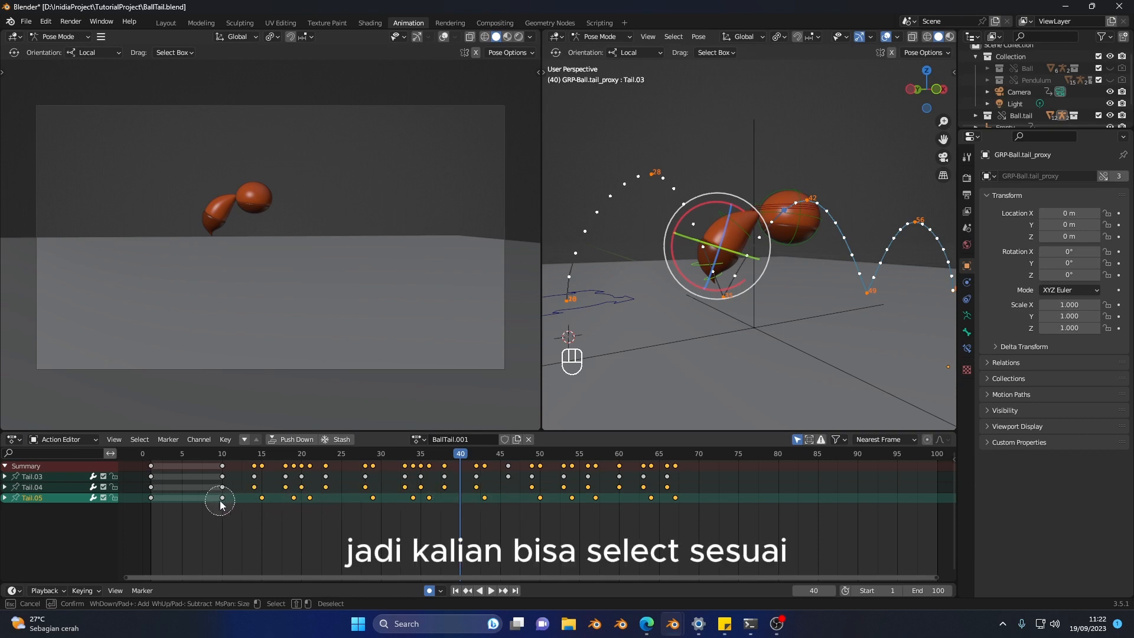
{"action": "scroll", "coordinate": [472, 517], "scroll_direction": "down", "scroll_amount": 5}
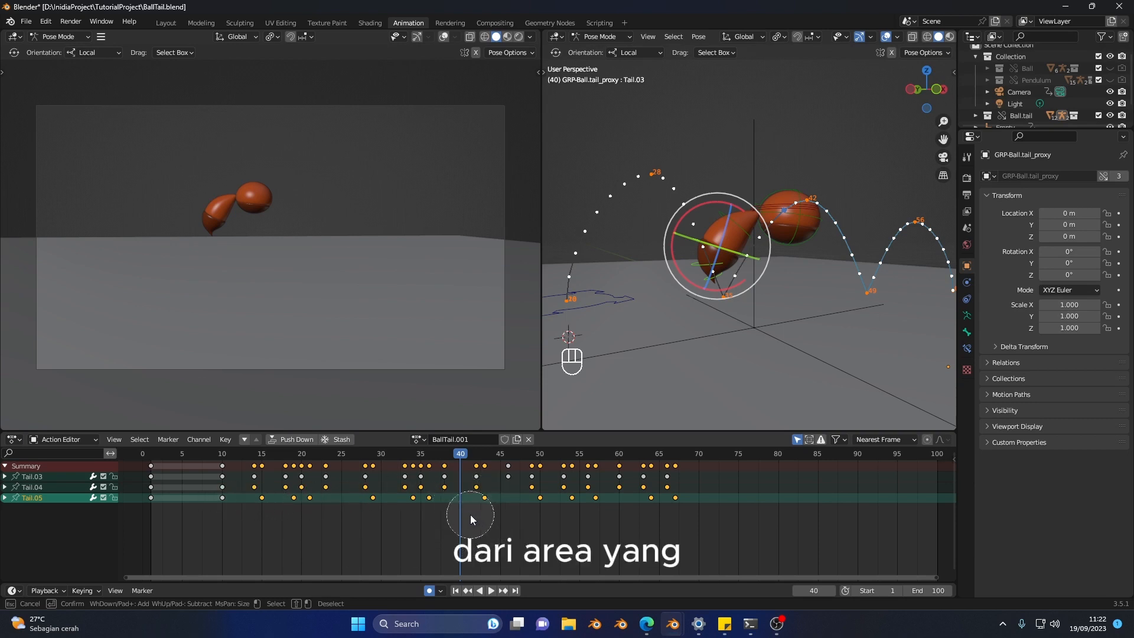
{"action": "scroll", "coordinate": [471, 518], "scroll_direction": "up", "scroll_amount": 3}
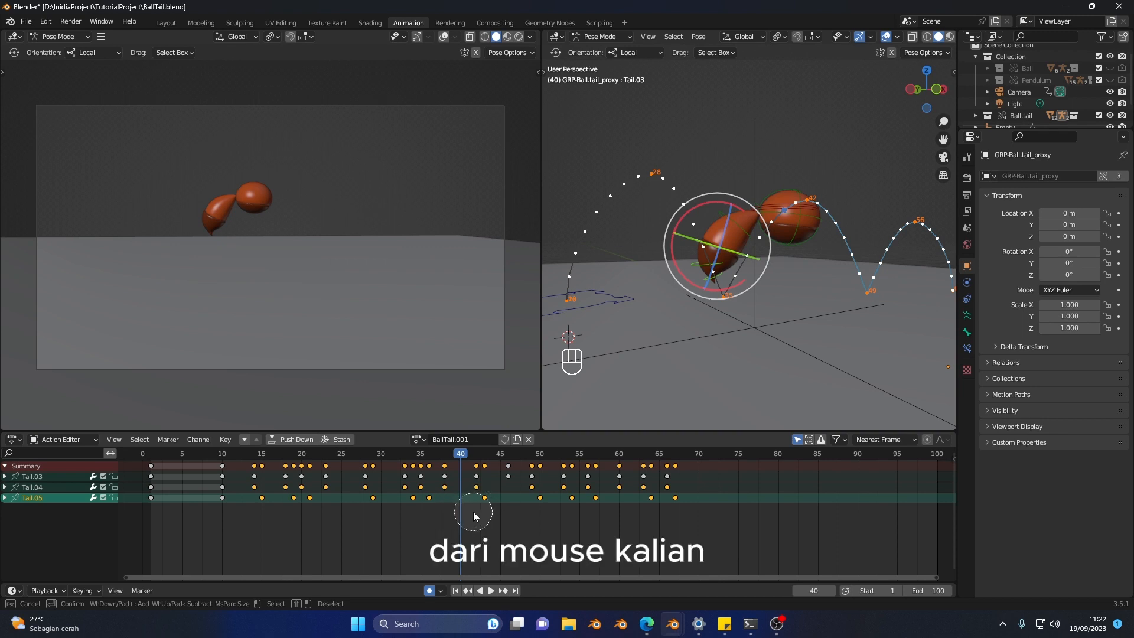
{"action": "key", "text": "Escape"}
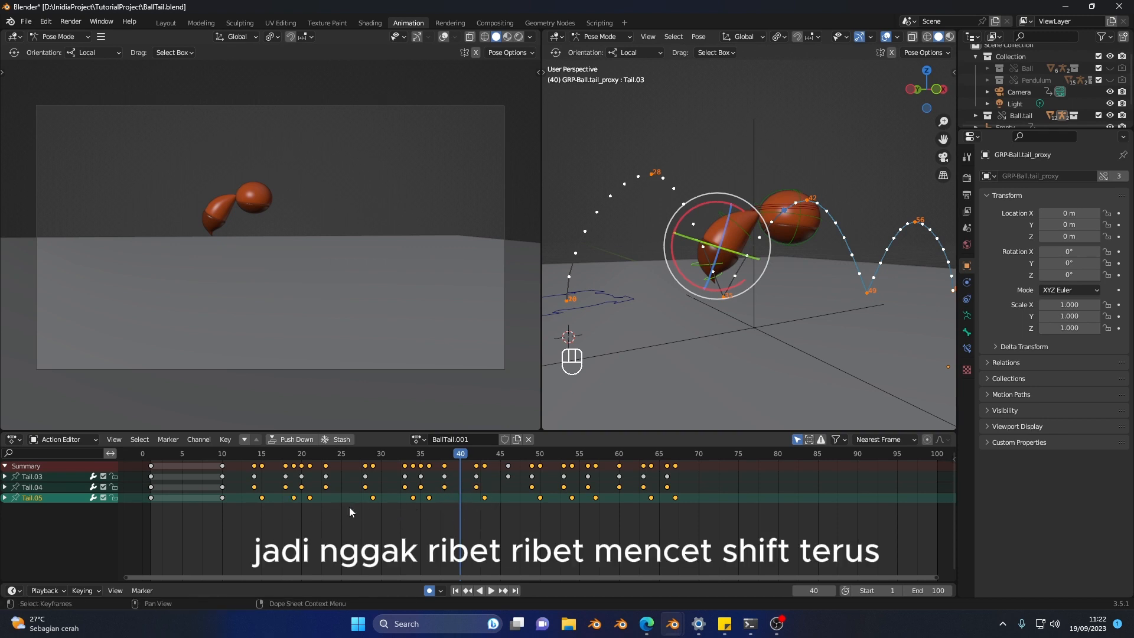
{"action": "key", "text": "g"}
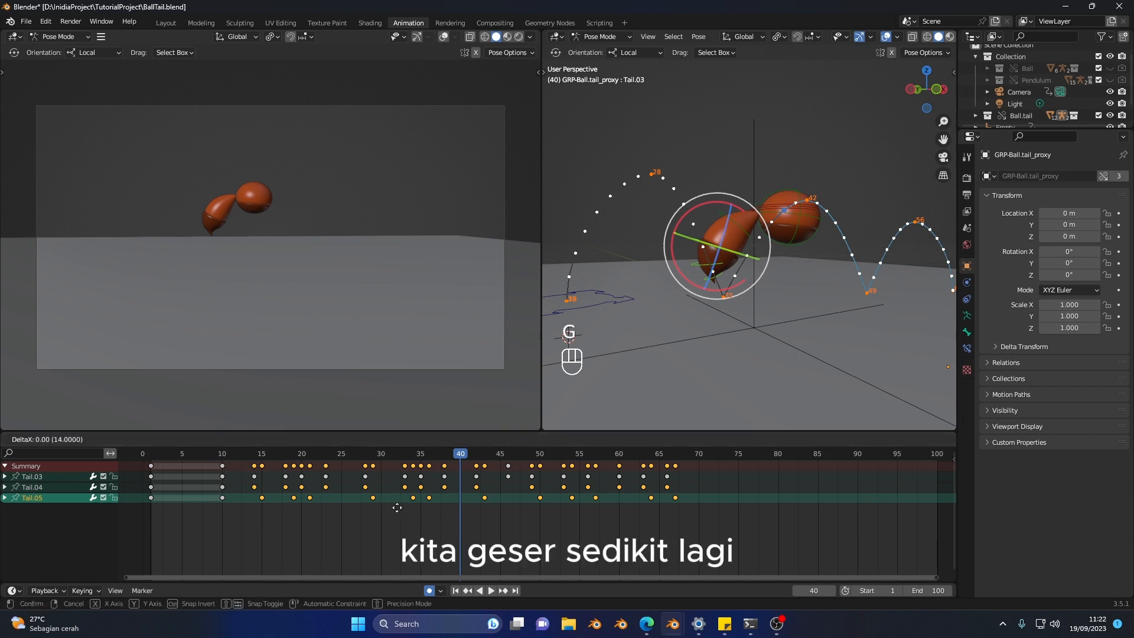
{"action": "left_click", "coordinate": [406, 510]}
Step: Replay the animation from frames 10 and 14 to check the delayed tail motion
{"action": "left_click", "coordinate": [226, 456]}
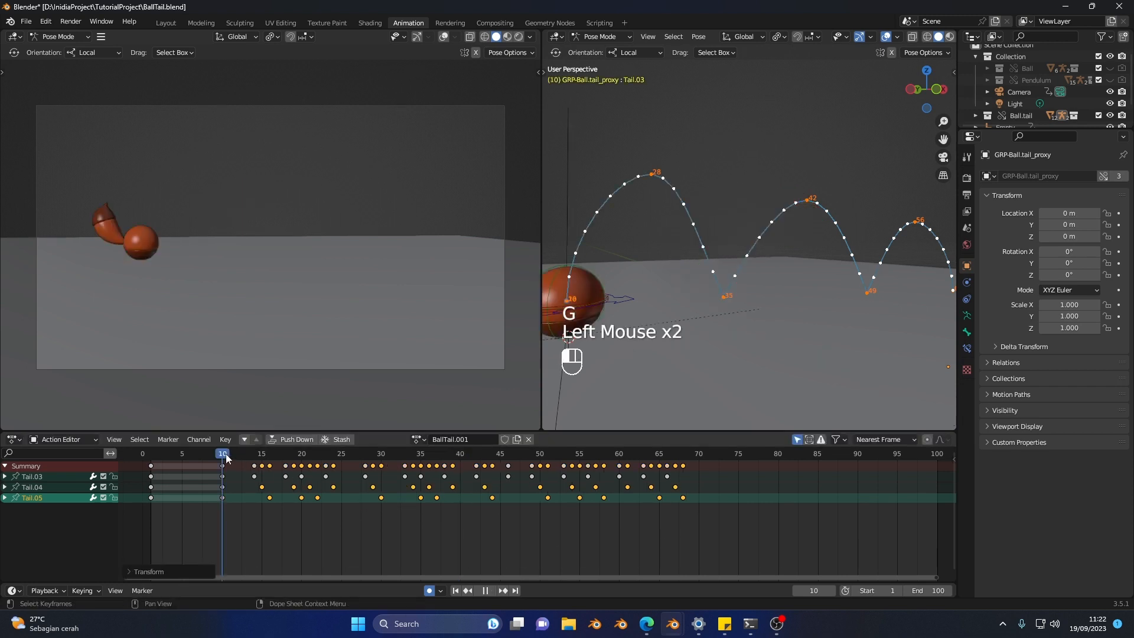
{"action": "key", "text": "space"}
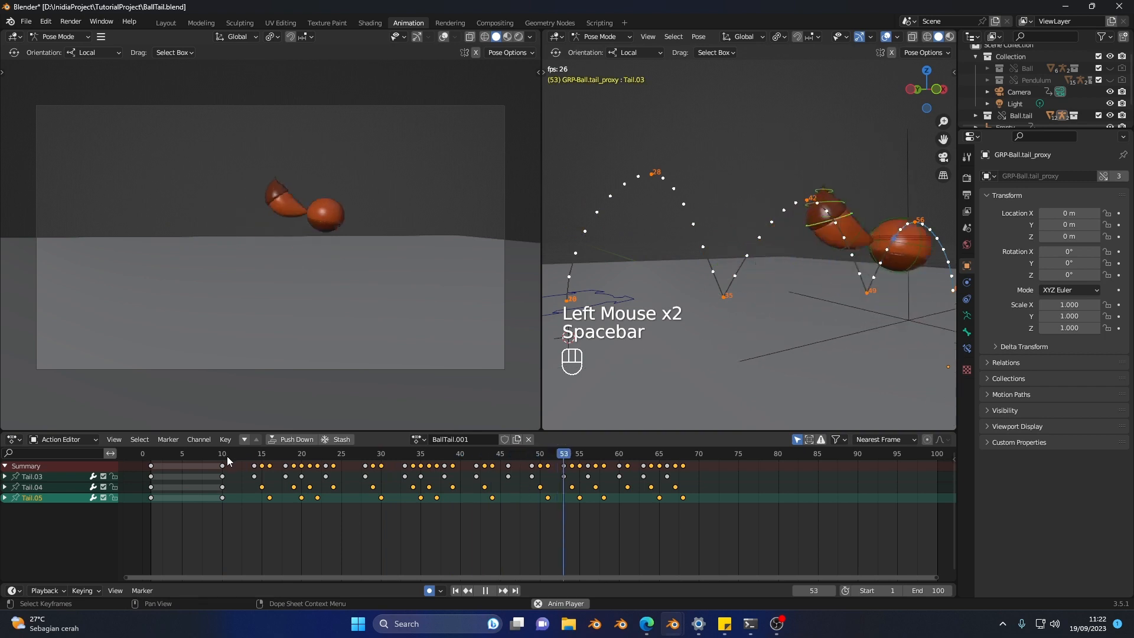
{"action": "left_click", "coordinate": [249, 456]}
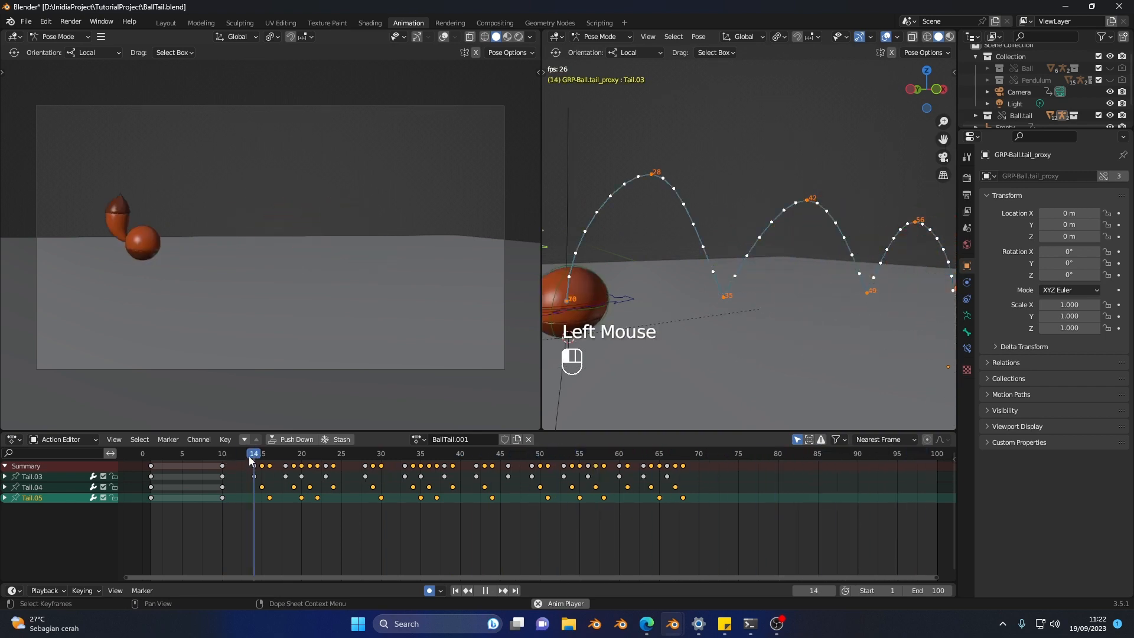